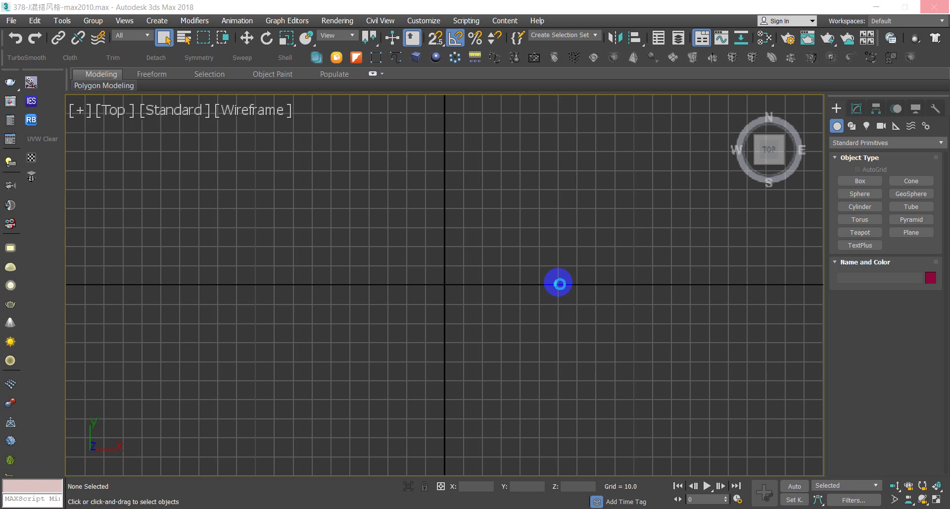
# Show the camera view in shaded mode with the light helpers hidden.
pyautogui.click(463, 344)
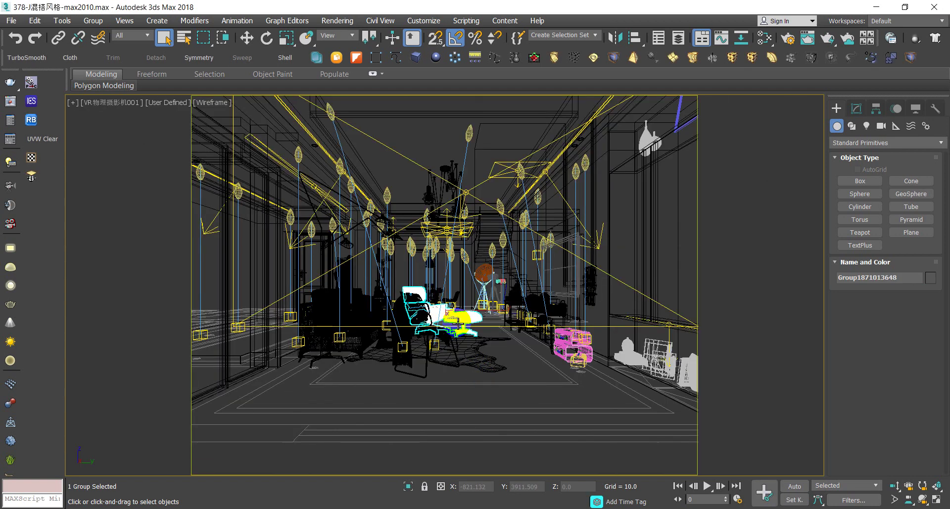
pyautogui.press('F3')
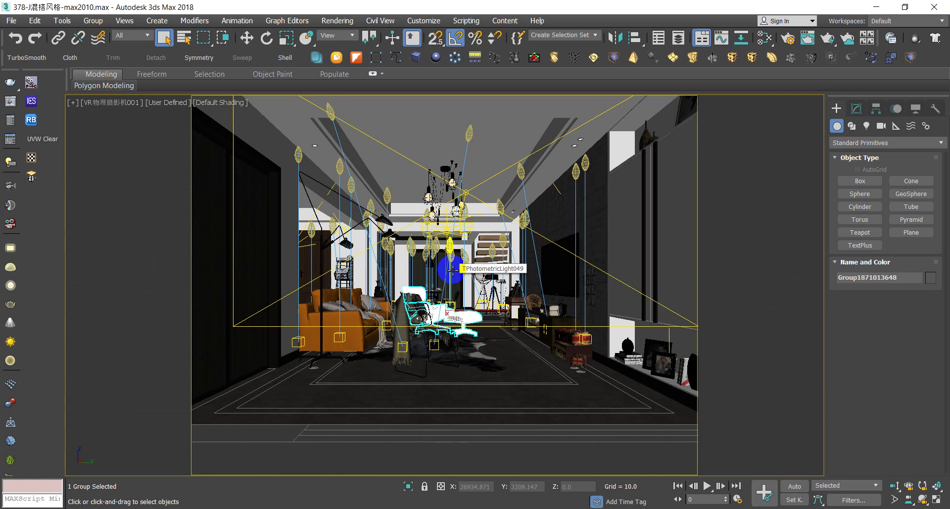
pyautogui.hotkey('shift', 'l')
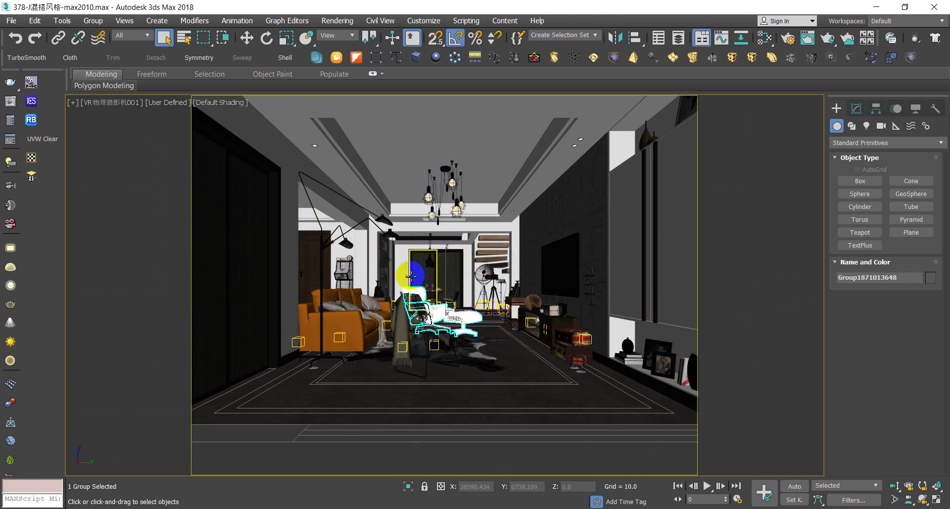
# Select the orange sofa group mr_floyd_group_1 instead of the chair.
pyautogui.click(307, 324)
pyautogui.click(403, 325)
pyautogui.click(361, 318)
pyautogui.click(389, 314)
pyautogui.click(351, 316)
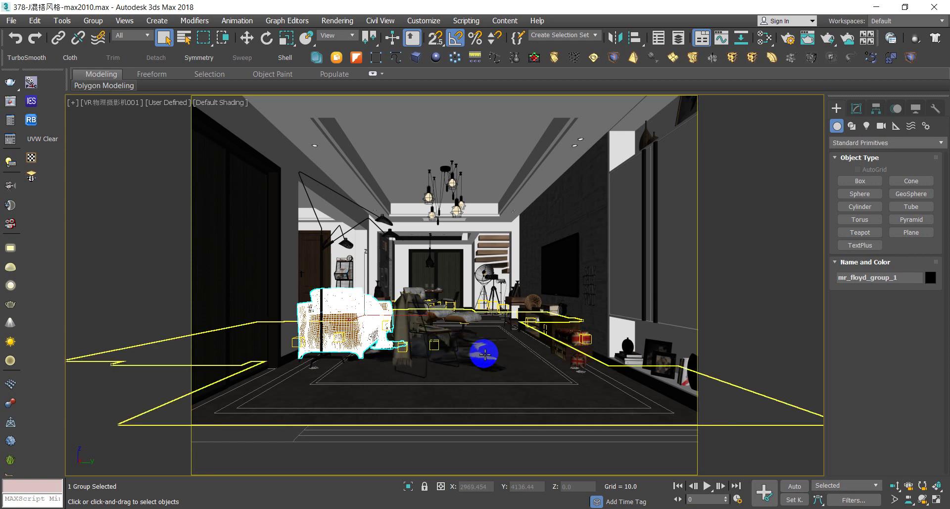
pyautogui.press('F3')
# Switch to a shaded Left view zoomed to fit the isolated sofa.
pyautogui.click(431, 387)
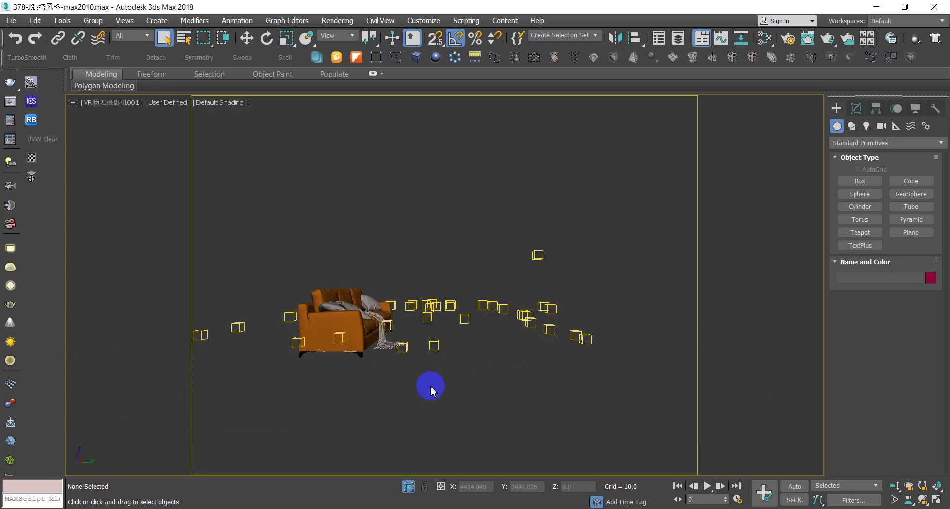
pyautogui.press('l')
pyautogui.press('z')
pyautogui.press('F3')
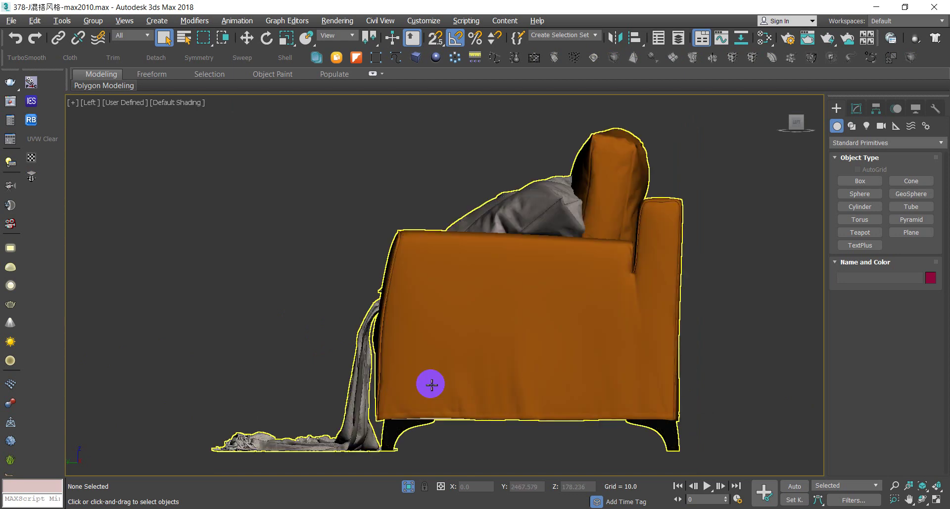
pyautogui.keyDown('alt'); pyautogui.moveTo(433, 375); pyautogui.dragTo(513, 364, button='middle'); pyautogui.keyUp('alt')
pyautogui.press('z')
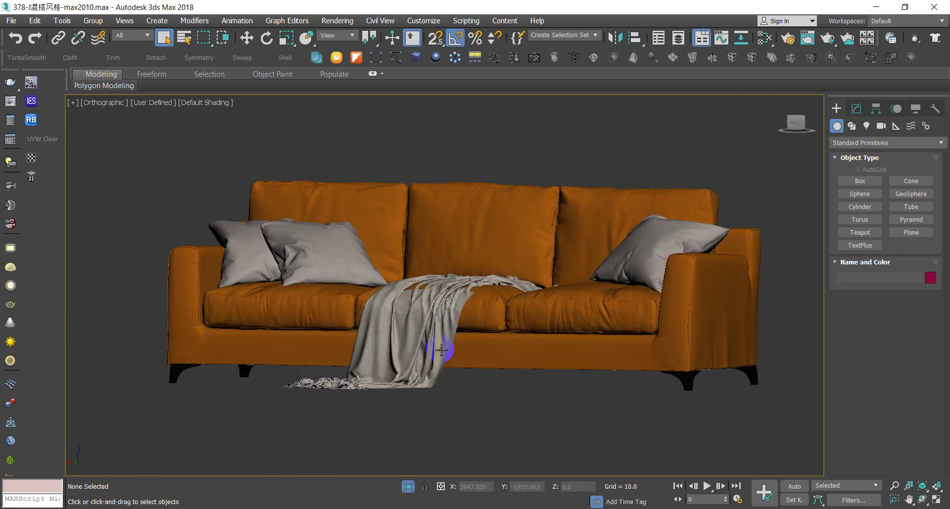
pyautogui.click(422, 333)
pyautogui.moveTo(422, 333)
pyautogui.keyDown('alt'); pyautogui.mouseDown(button='middle')
pyautogui.moveTo(477, 360)
pyautogui.moveTo(523, 360)
pyautogui.mouseUp(button='middle'); pyautogui.keyUp('alt')
pyautogui.click(590, 360)
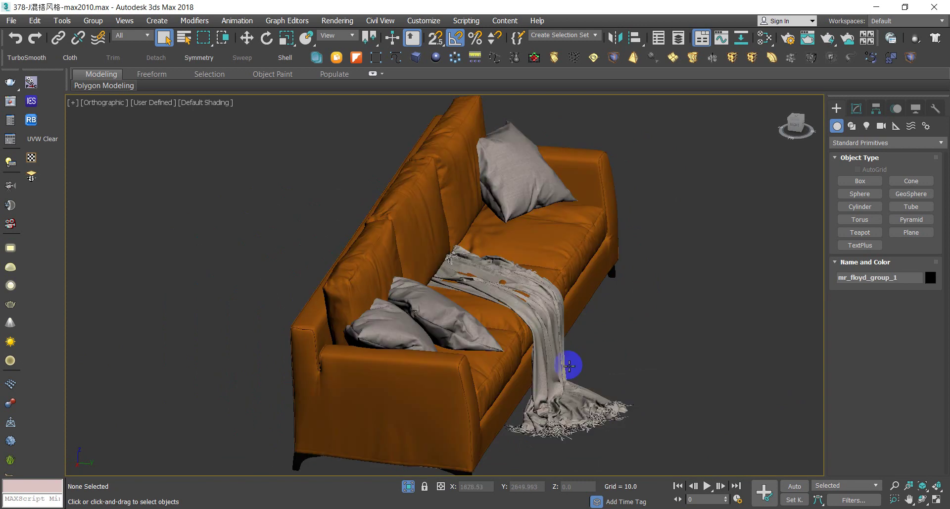
# Orbit and zoom around the sofa to inspect it from the front.
pyautogui.scroll(5, 439, 372)
pyautogui.scroll(3, 435, 280)
pyautogui.scroll(-2, 685, 307)
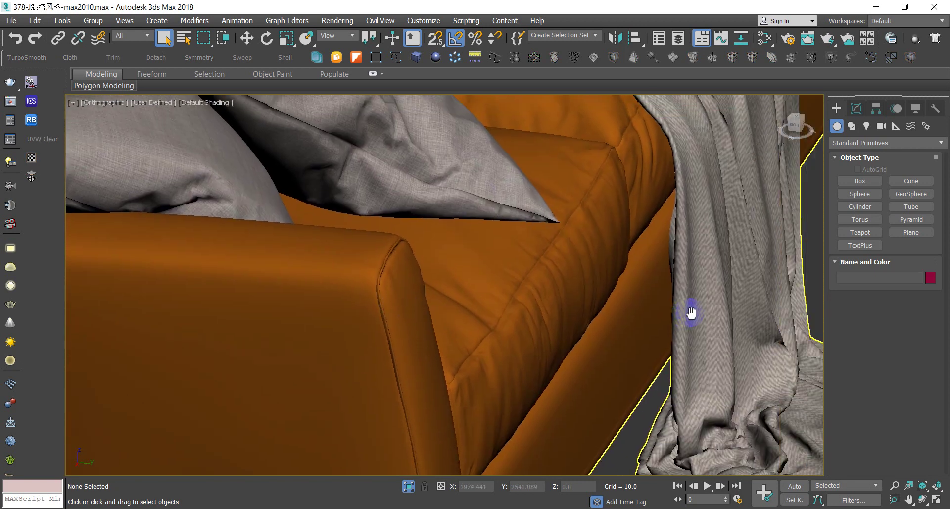
pyautogui.scroll(-2, 651, 331)
pyautogui.scroll(-3, 643, 332)
pyautogui.moveTo(639, 334)
pyautogui.keyDown('alt'); pyautogui.mouseDown(button='middle')
pyautogui.moveTo(579, 335)
pyautogui.moveTo(564, 352)
pyautogui.mouseUp(button='middle'); pyautogui.keyUp('alt')
pyautogui.scroll(3, 319, 179)
pyautogui.scroll(2, 319, 179)
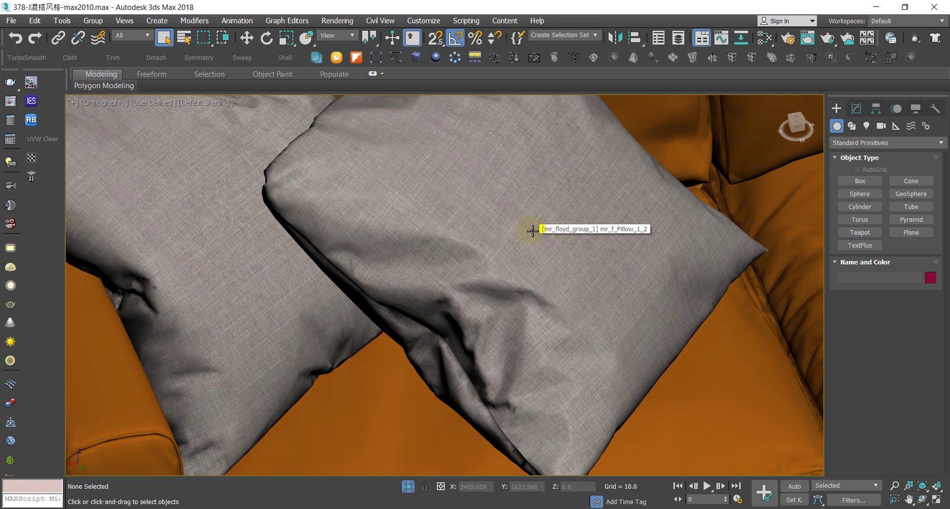
pyautogui.scroll(-5, 555, 219)
pyautogui.moveTo(530, 255)
pyautogui.keyDown('alt'); pyautogui.mouseDown(button='middle')
pyautogui.moveTo(365, 275)
pyautogui.moveTo(494, 282)
pyautogui.moveTo(487, 252)
pyautogui.moveTo(529, 289)
pyautogui.mouseUp(button='middle'); pyautogui.keyUp('alt')
pyautogui.scroll(-3, 584, 322)
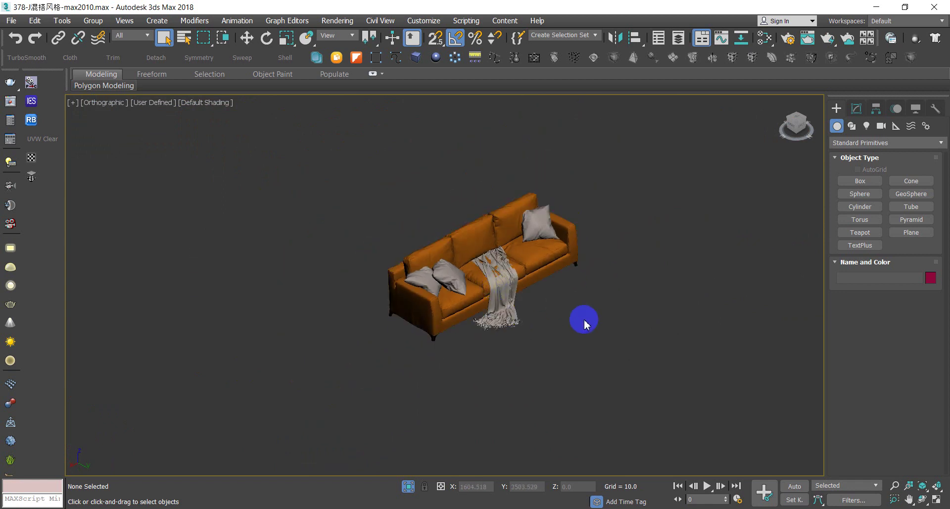
pyautogui.scroll(5, 480, 270)
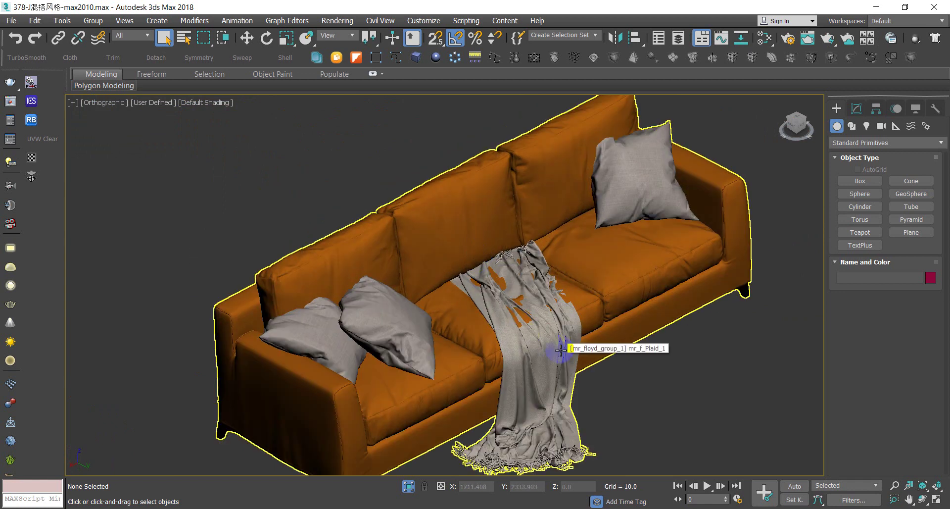
# Switch to wireframe and select the sofa group to see its mesh.
pyautogui.press('F3')
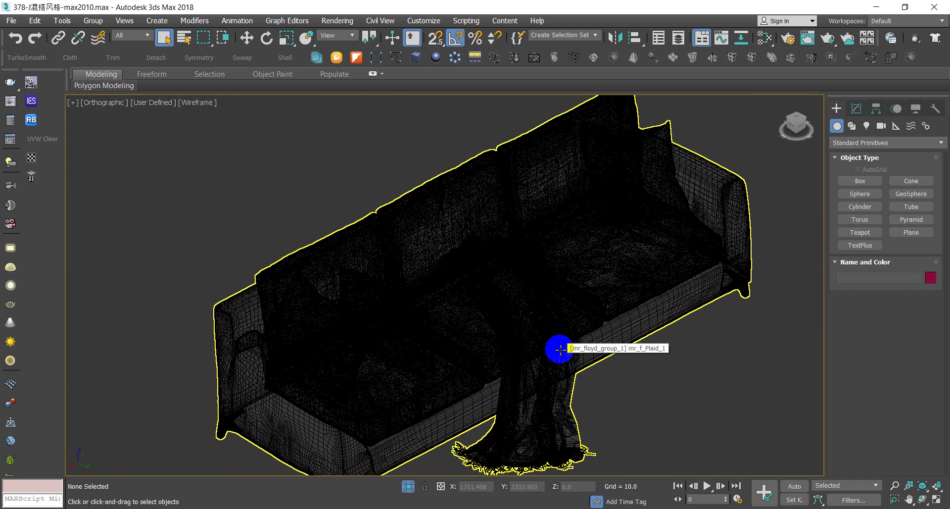
pyautogui.press('F3')
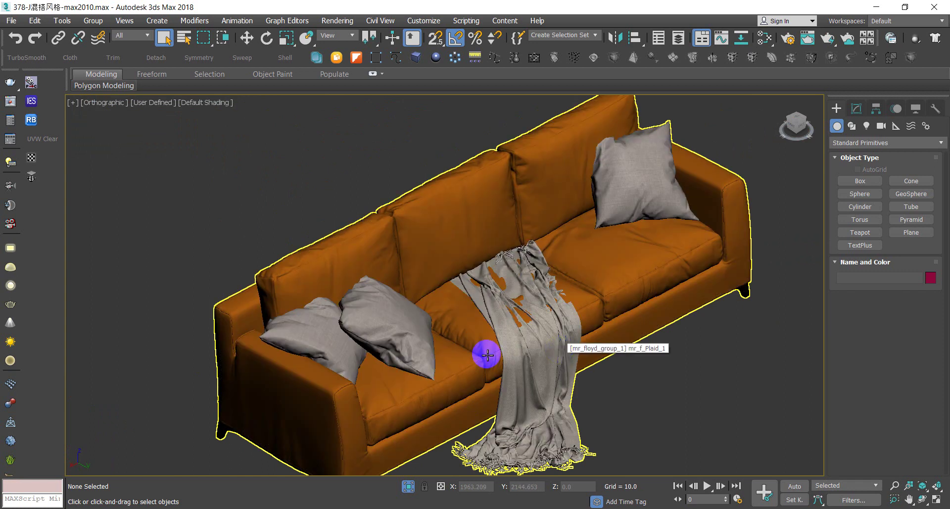
pyautogui.press('F3')
pyautogui.click(388, 334)
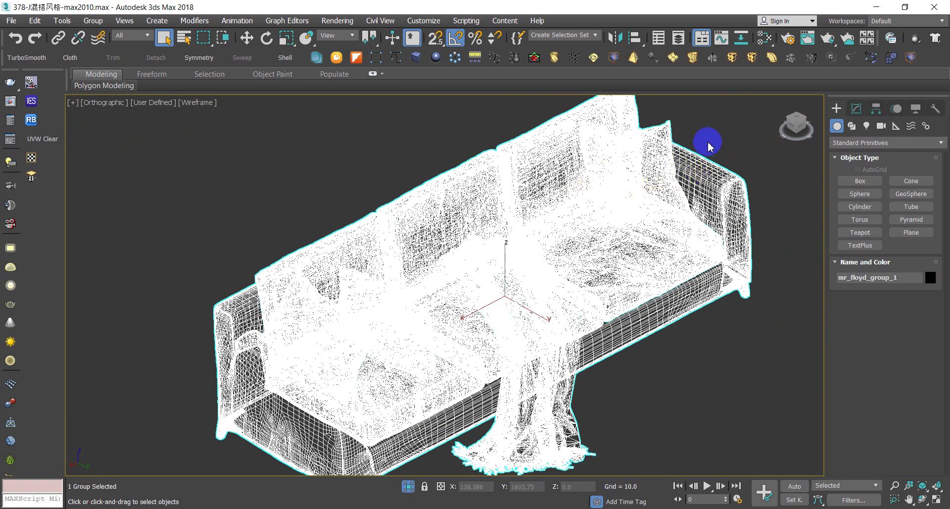
pyautogui.click(671, 141)
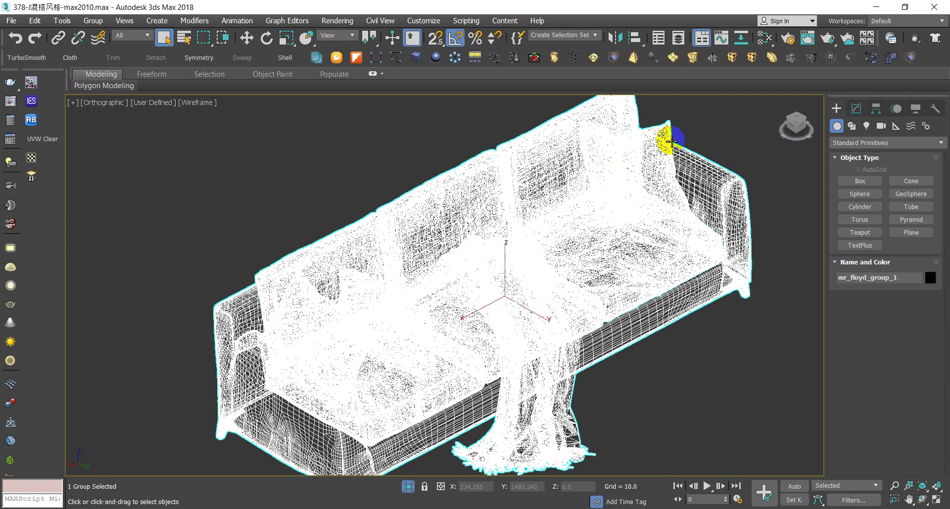
pyautogui.click(668, 364)
pyautogui.click(554, 302)
pyautogui.scroll(-3, 553, 302)
pyautogui.moveTo(554, 301); pyautogui.dragTo(462, 257, button='middle')
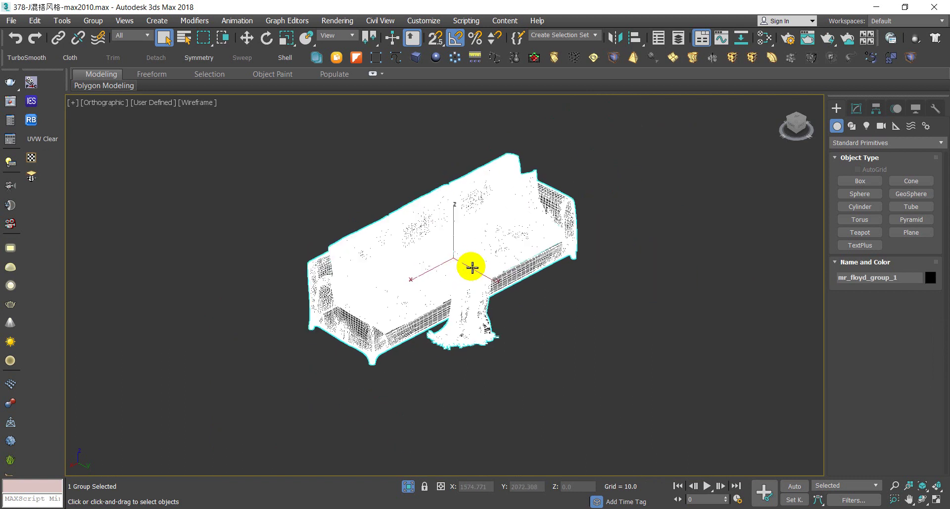
# Zoom across the wireframe sofa, reselecting the group to check its dense mesh.
pyautogui.click(538, 337)
pyautogui.click(465, 240)
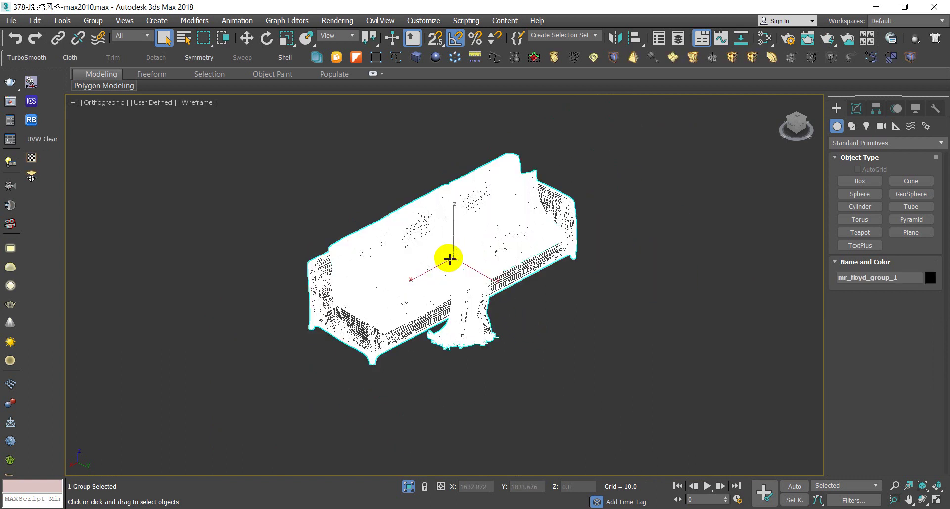
pyautogui.click(462, 261)
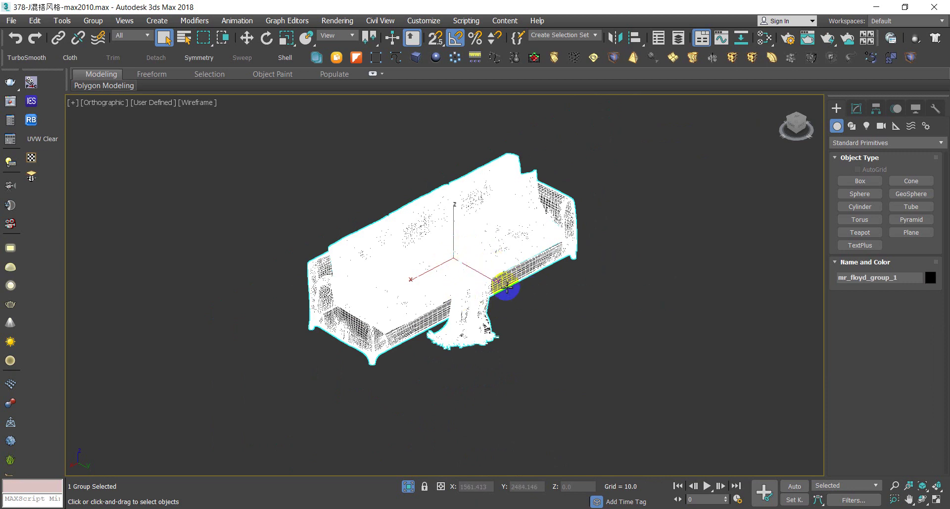
pyautogui.click(608, 337)
pyautogui.click(485, 256)
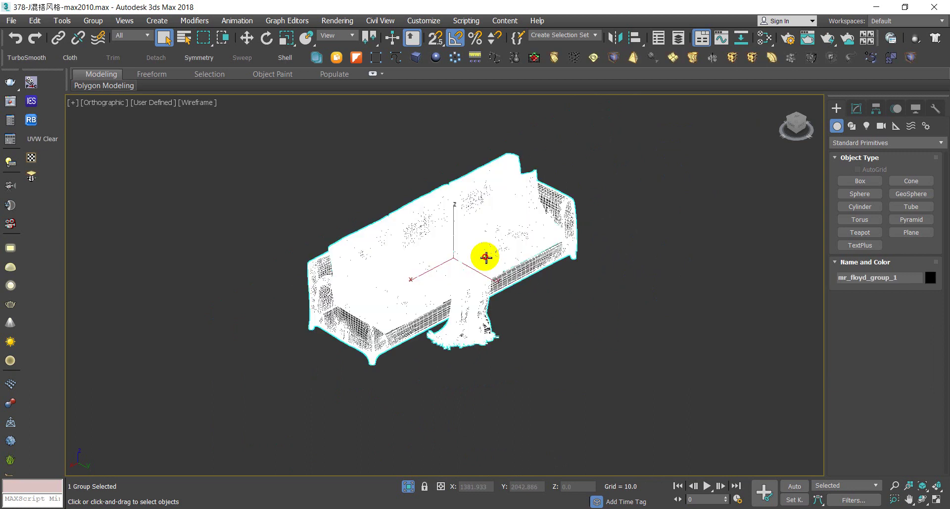
pyautogui.scroll(2, 439, 248)
pyautogui.scroll(3, 441, 246)
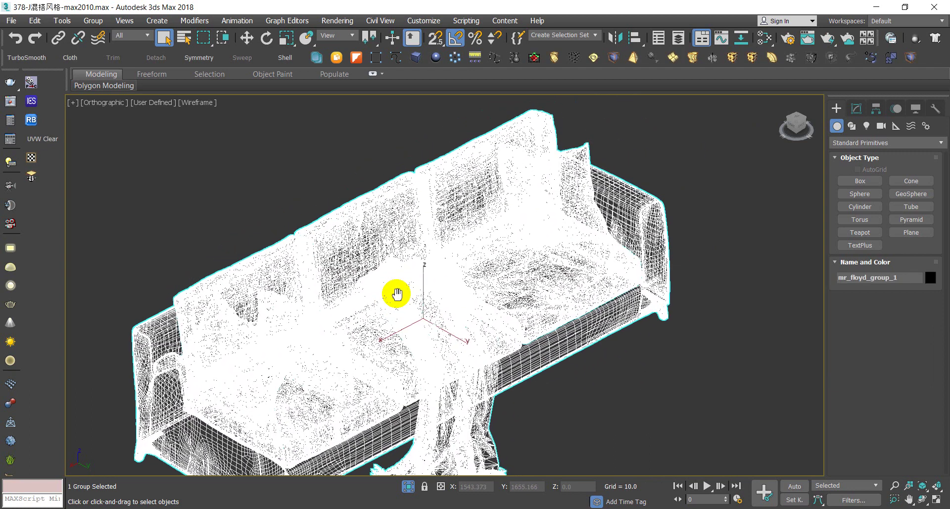
pyautogui.scroll(-3, 394, 291)
pyautogui.click(636, 283)
pyautogui.click(529, 265)
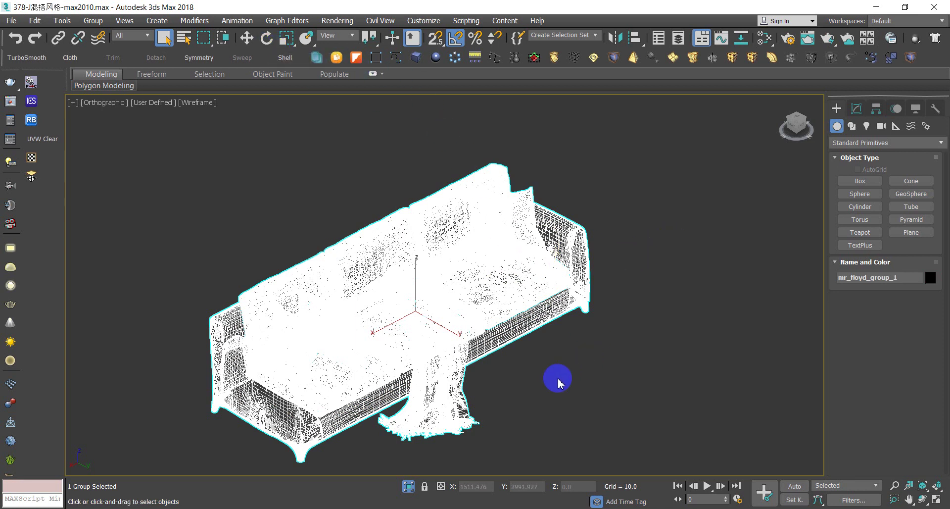
# Return to shaded display with the whole sofa group selected.
pyautogui.moveTo(513, 353); pyautogui.dragTo(554, 291, button='middle')
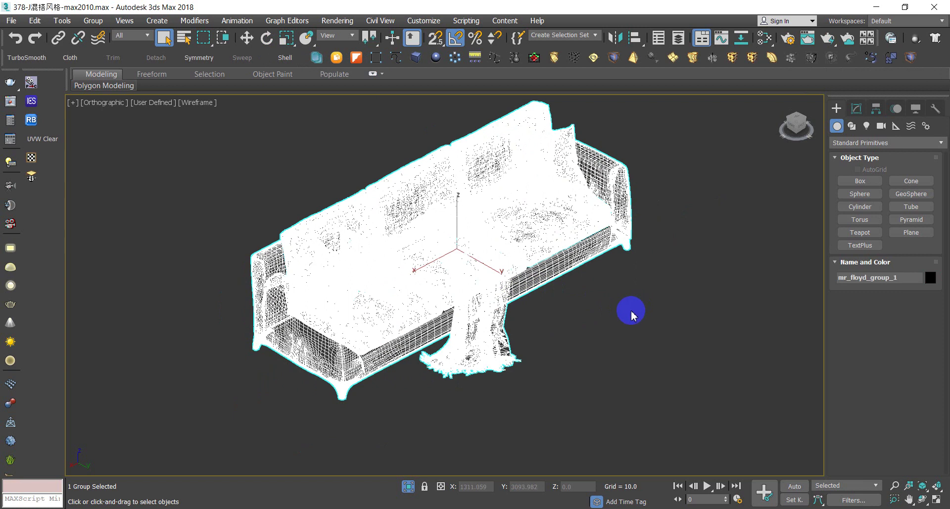
pyautogui.click(629, 310)
pyautogui.click(543, 267)
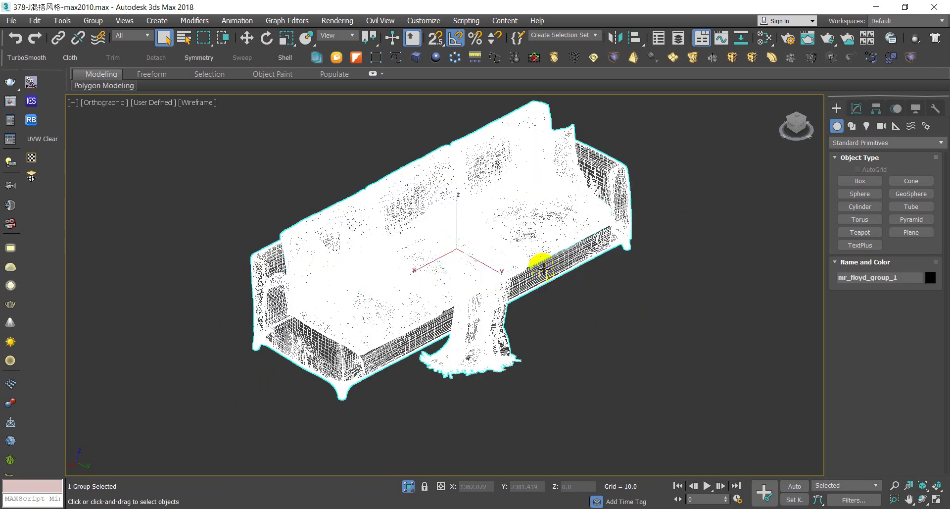
pyautogui.click(642, 356)
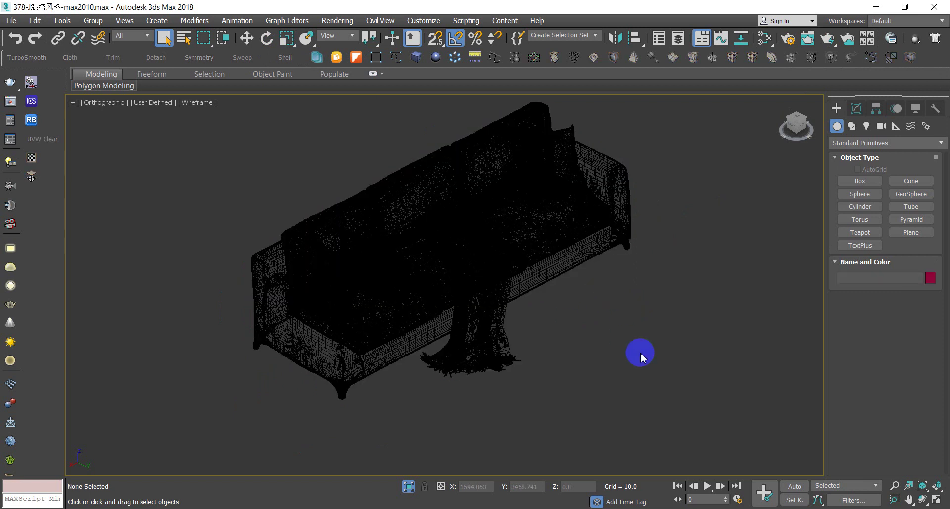
pyautogui.press('F3')
pyautogui.click(461, 250)
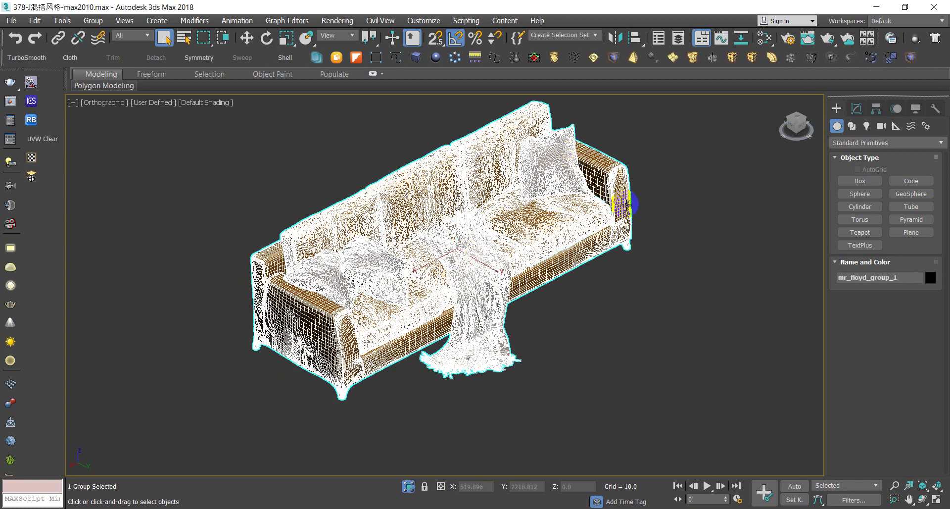
# Reselect the sofa group and check the Group menu without ungrouping.
pyautogui.click(614, 257)
pyautogui.click(540, 254)
pyautogui.click(90, 21)
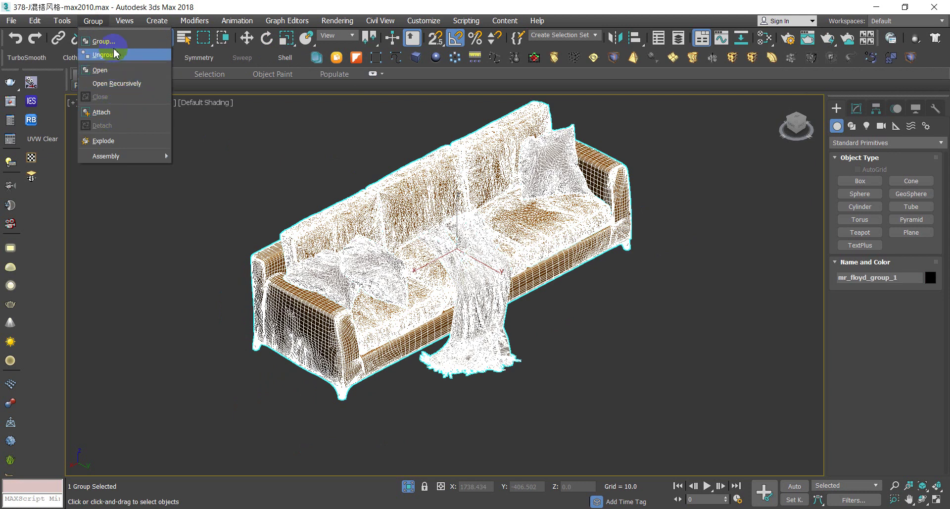
pyautogui.click(616, 318)
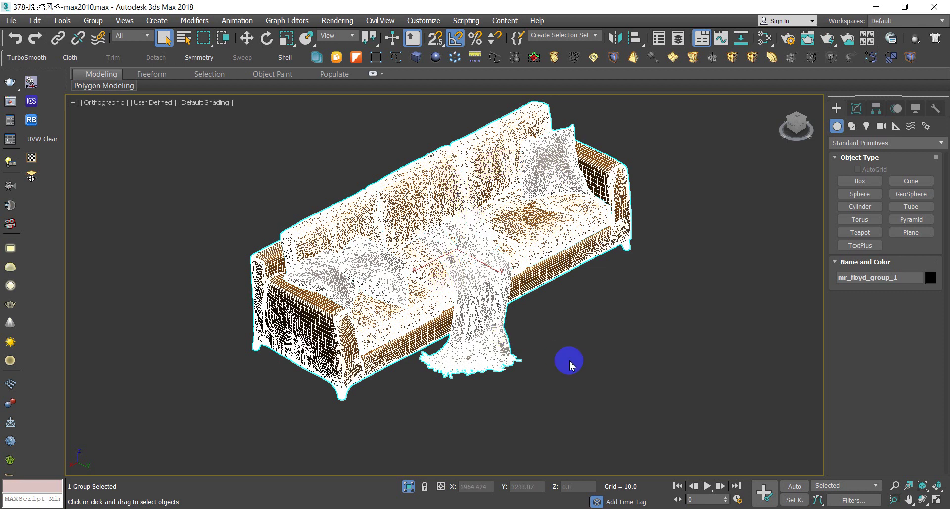
# Return the viewport to plain shaded display, deselect the sofa, and open the File menu.
pyautogui.press('F3')
pyautogui.press('F3')
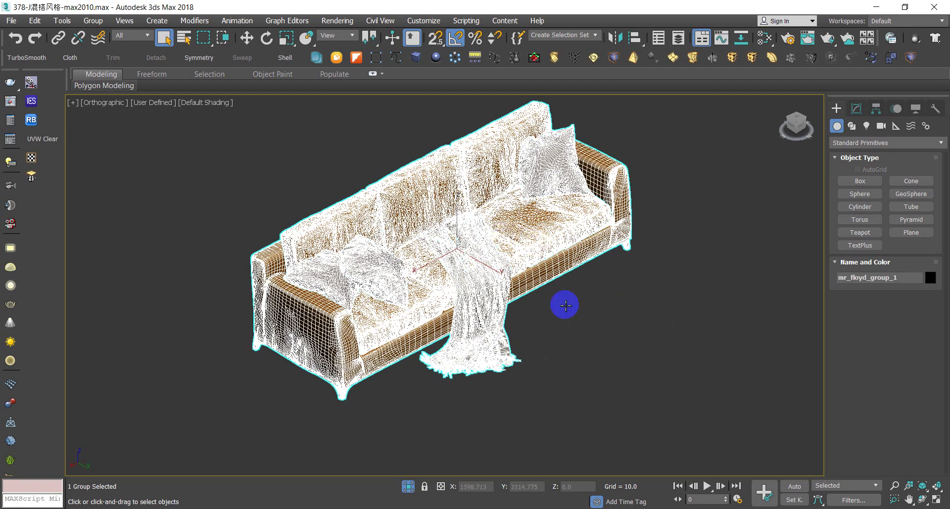
pyautogui.doubleClick(82, 8)
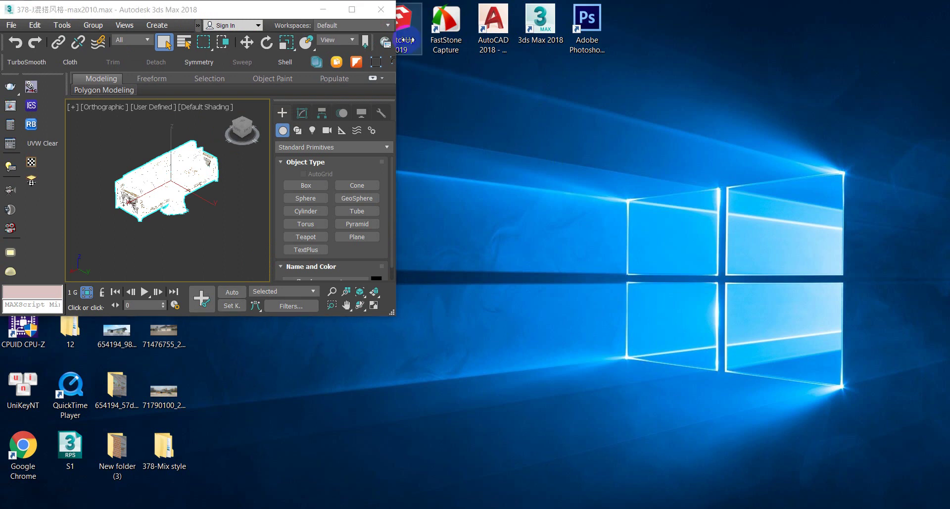
pyautogui.doubleClick(391, 7)
pyautogui.press('F3')
pyautogui.press('F3')
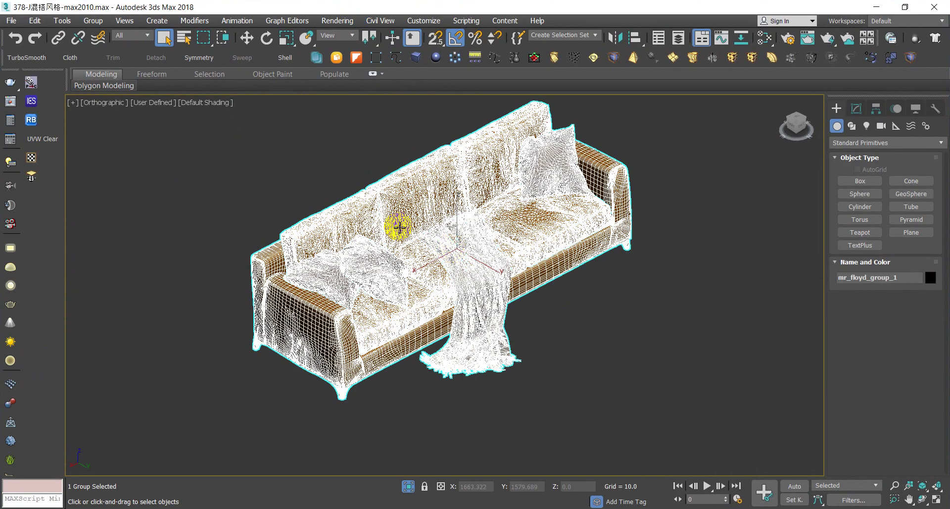
pyautogui.press('F3')
pyautogui.click(117, 100)
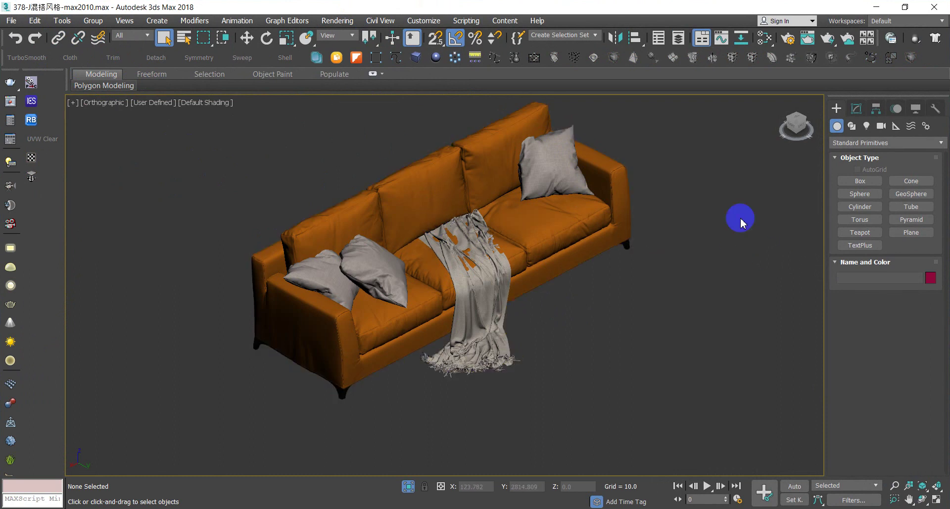
pyautogui.click(15, 22)
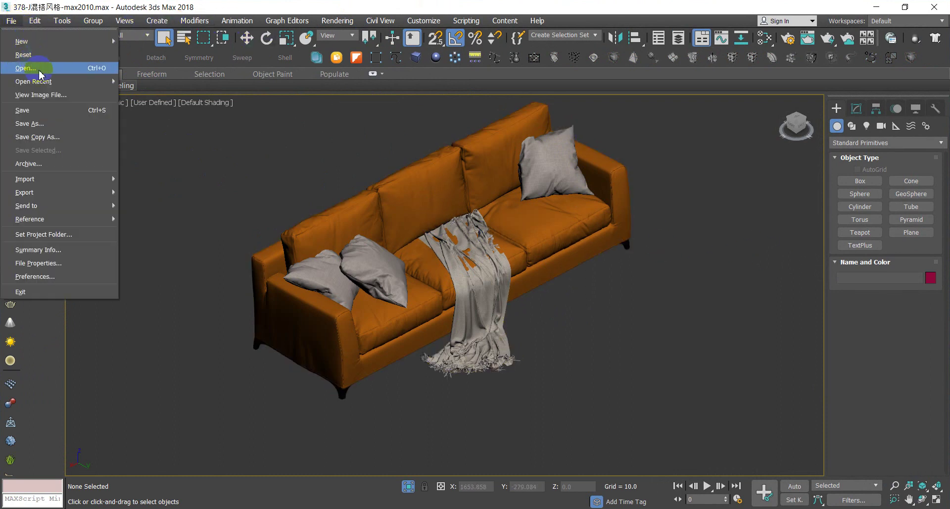
# Use Save Copy As to store the scene as 'du an px' in 378-J混搭风格.
pyautogui.click(47, 137)
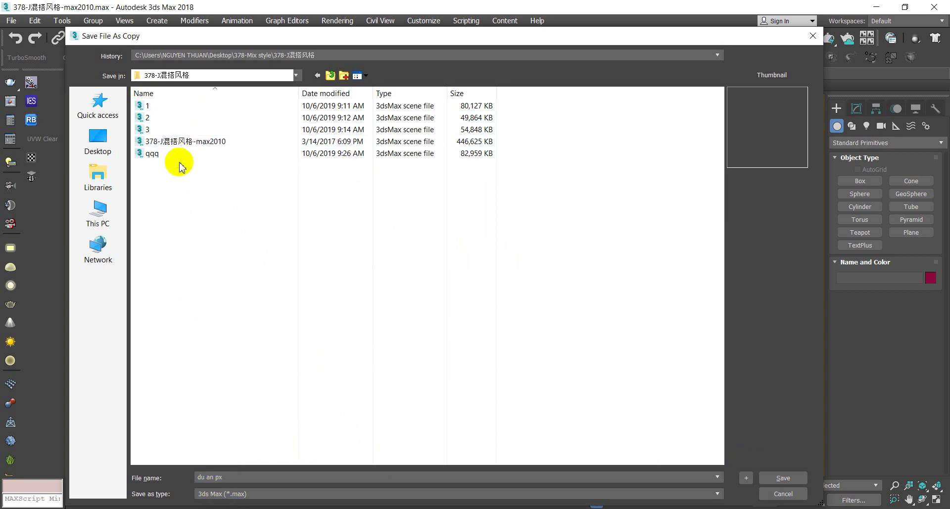
pyautogui.click(782, 483)
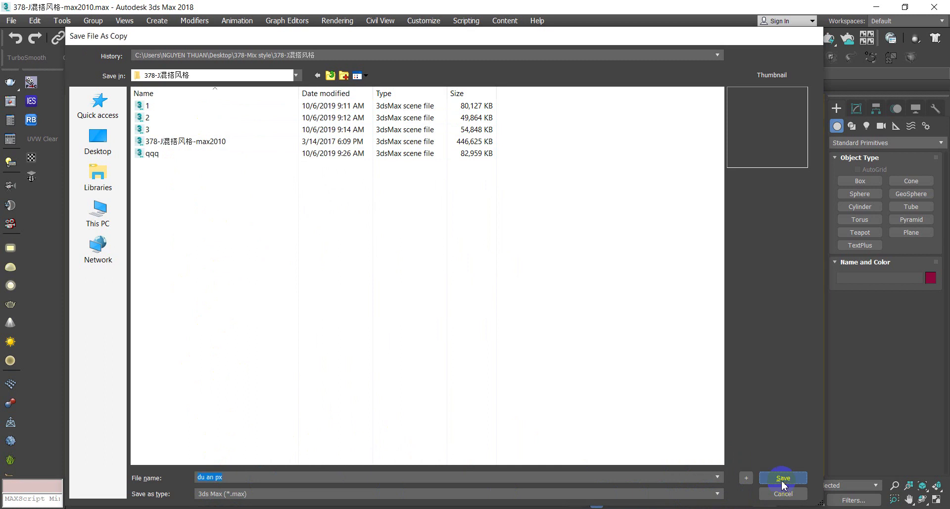
pyautogui.click(490, 365)
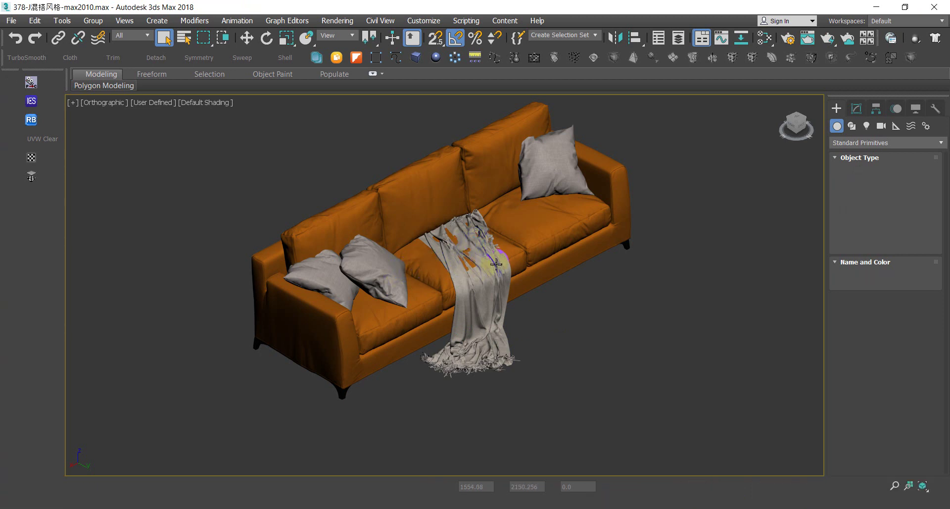
# Explode the selected sofa group into separate objects.
pyautogui.click(476, 338)
pyautogui.click(93, 21)
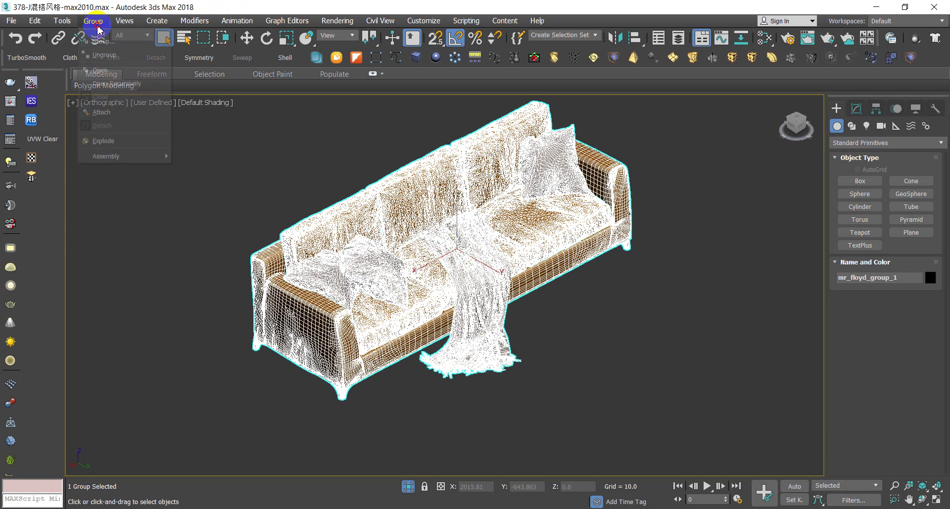
pyautogui.click(104, 142)
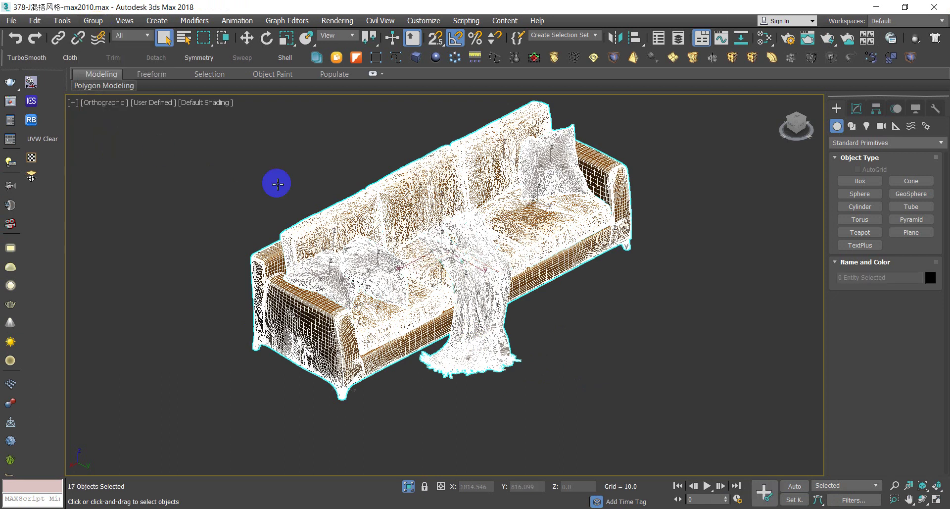
# Check the plaid, a pillow, a seat cushion and the frame, then select all 17 sofa objects.
pyautogui.click(558, 329)
pyautogui.click(456, 259)
pyautogui.moveTo(380, 259); pyautogui.dragTo(574, 158)
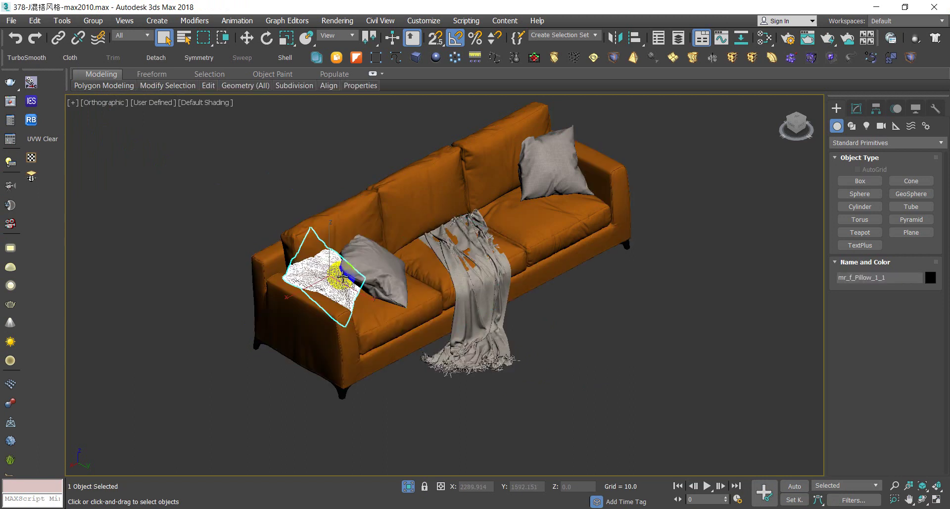
pyautogui.moveTo(574, 159); pyautogui.dragTo(577, 223)
pyautogui.click(488, 250)
pyautogui.click(425, 266)
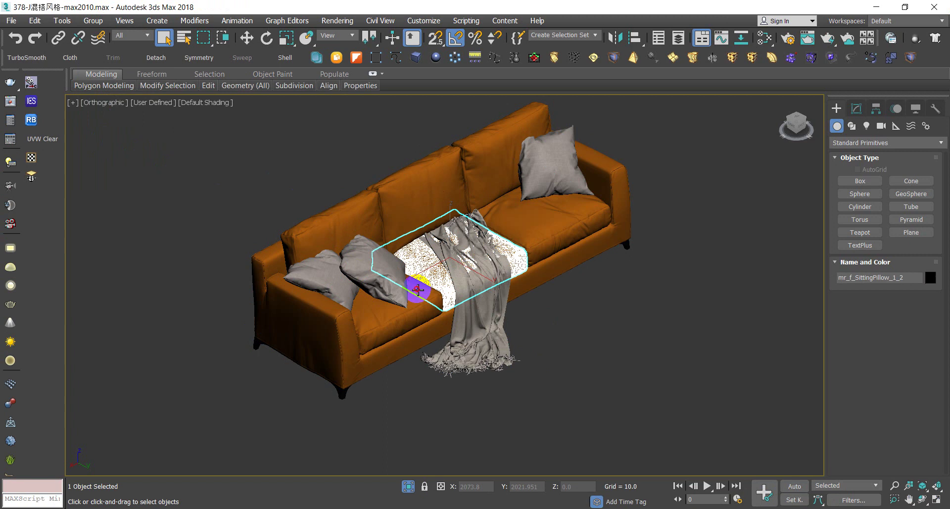
pyautogui.click(392, 313)
pyautogui.click(402, 386)
pyautogui.scroll(-5, 445, 411)
pyautogui.scroll(-3, 490, 439)
pyautogui.moveTo(636, 445); pyautogui.dragTo(216, 225)
# Convert all sofa objects to Editable Poly.
pyautogui.rightClick(410, 201)
pyautogui.moveTo(470, 334)
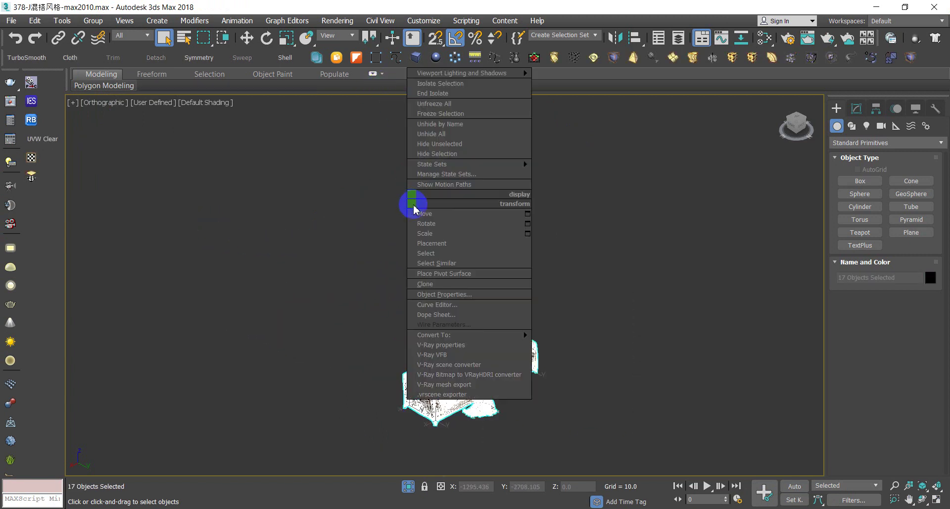
pyautogui.click(574, 346)
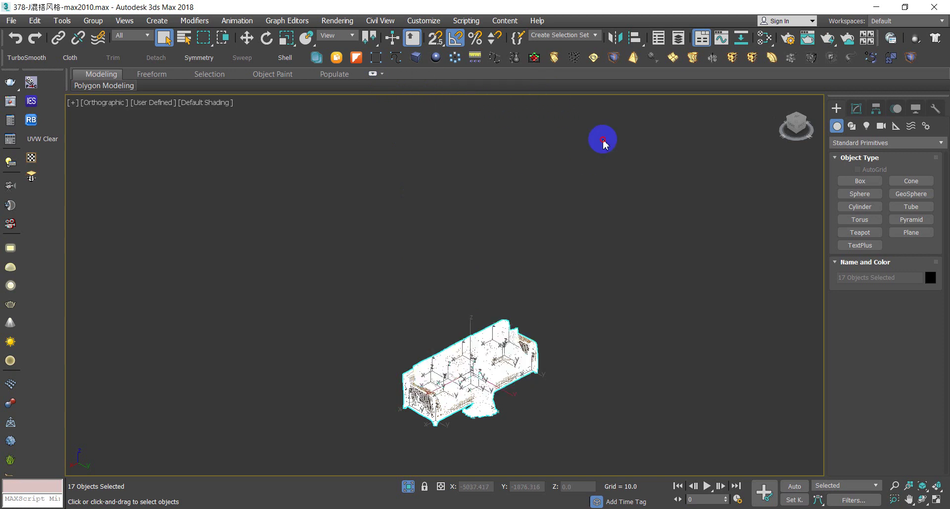
pyautogui.click(624, 316)
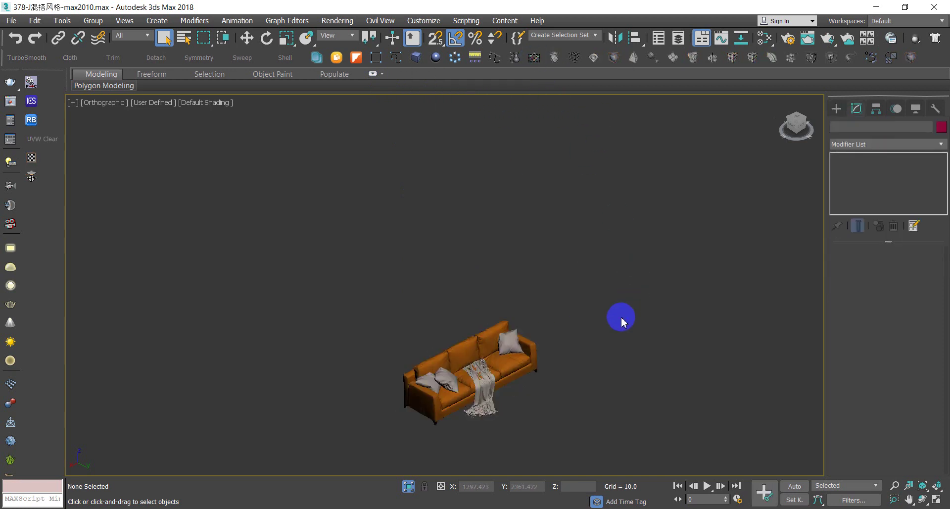
pyautogui.scroll(5, 526, 365)
pyautogui.scroll(5, 562, 259)
pyautogui.click(507, 208)
pyautogui.scroll(-3, 371, 188)
pyautogui.scroll(-3, 333, 198)
pyautogui.scroll(-4, 292, 218)
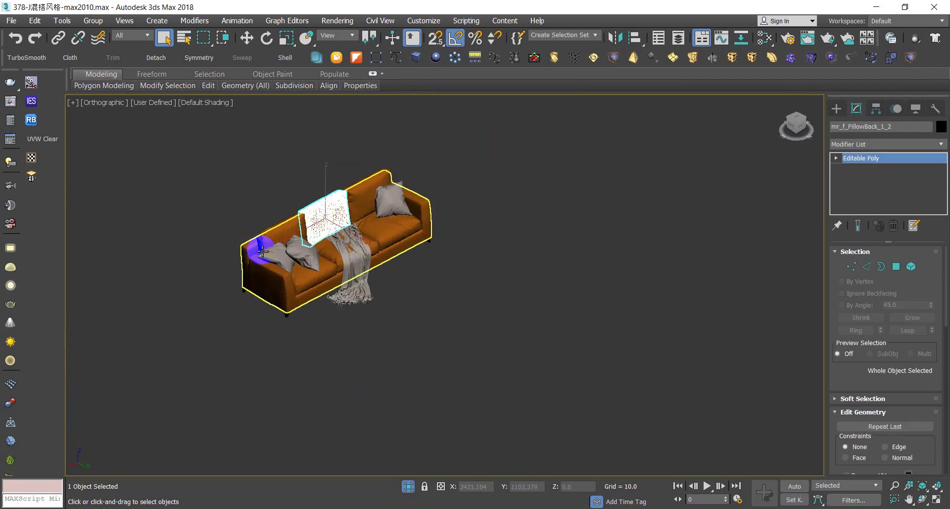
# Attach every listed object to mr_f_Basis_1, matching material IDs to material.
pyautogui.click(262, 251)
pyautogui.rightClick(271, 234)
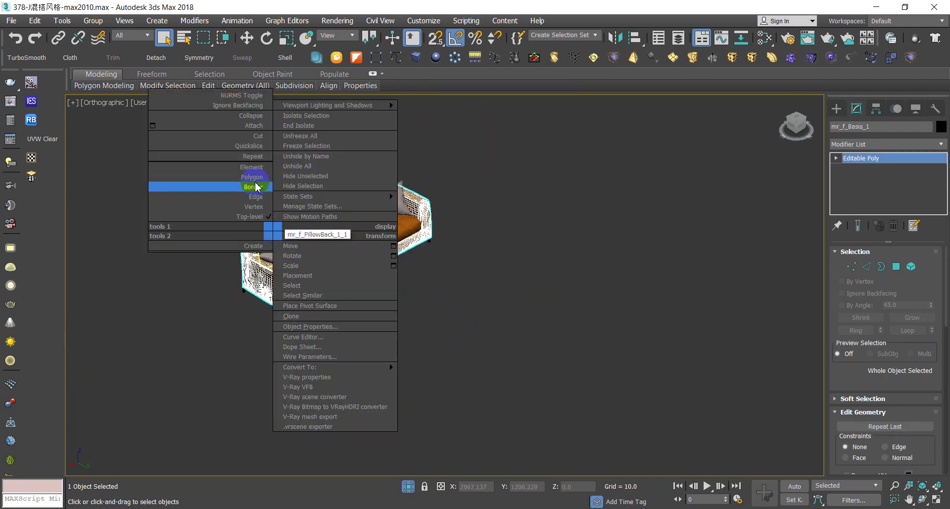
pyautogui.click(148, 124)
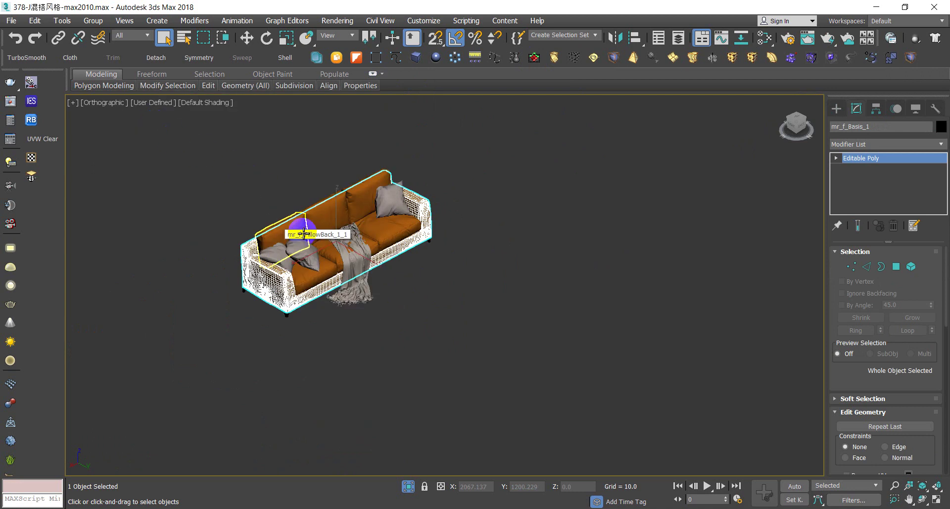
pyautogui.press('h')
pyautogui.click(74, 126)
pyautogui.hotkey('ctrl', 'a')
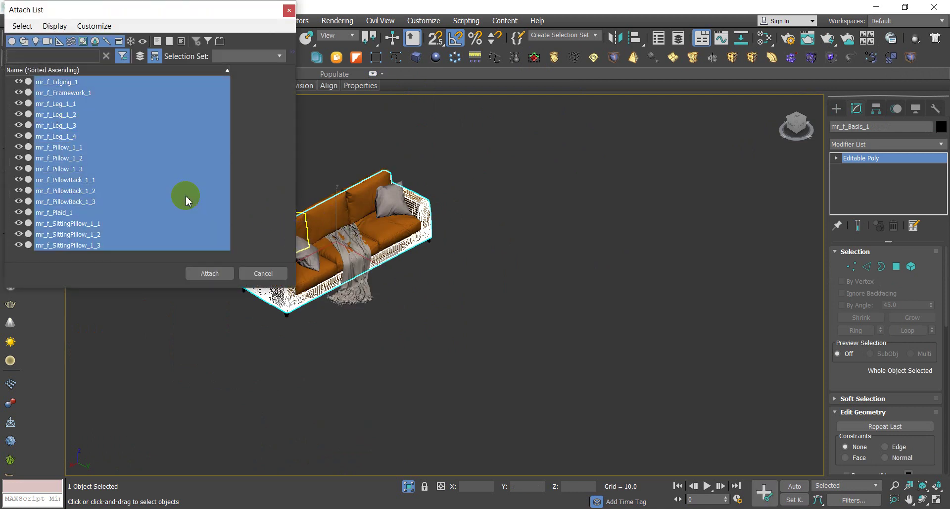
pyautogui.click(225, 273)
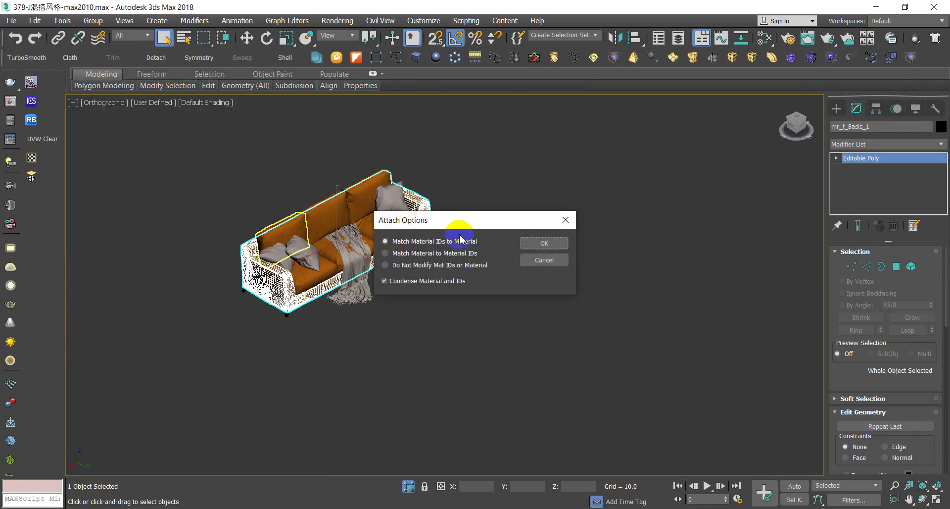
pyautogui.click(568, 241)
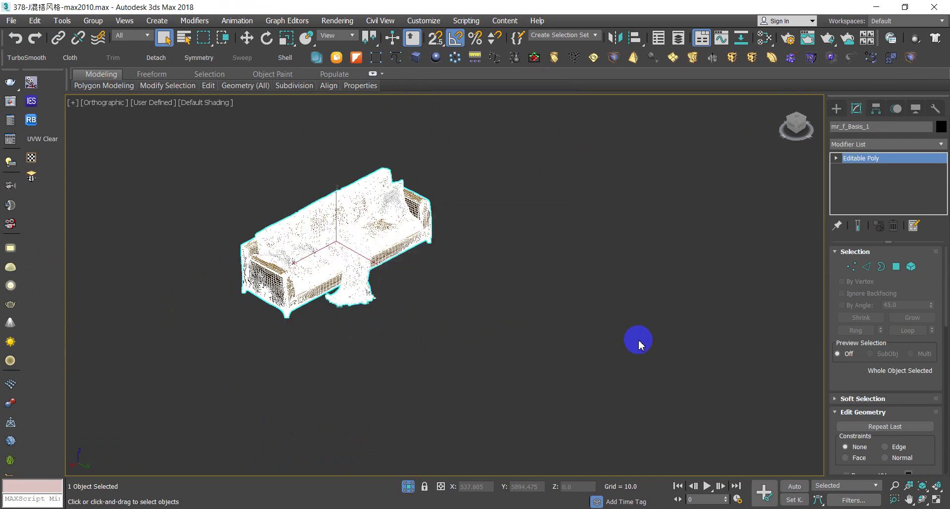
# Verify the merge by selecting all 1505 vertices of the combined sofa.
pyautogui.click(609, 339)
pyautogui.scroll(5, 359, 230)
pyautogui.click(359, 230)
pyautogui.scroll(-4, 524, 267)
pyautogui.press('1')
pyautogui.hotkey('ctrl', 'a')
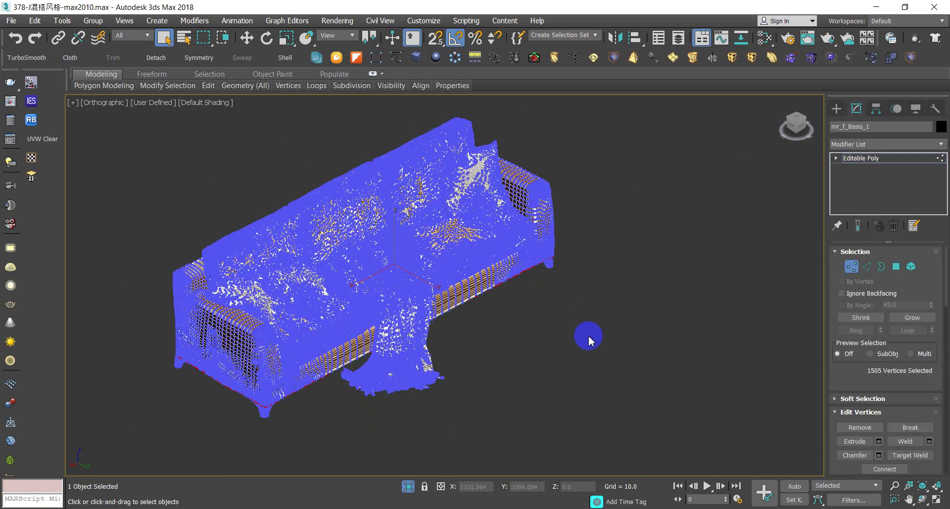
pyautogui.scroll(5, 522, 210)
pyautogui.scroll(-5, 543, 220)
pyautogui.press('1')
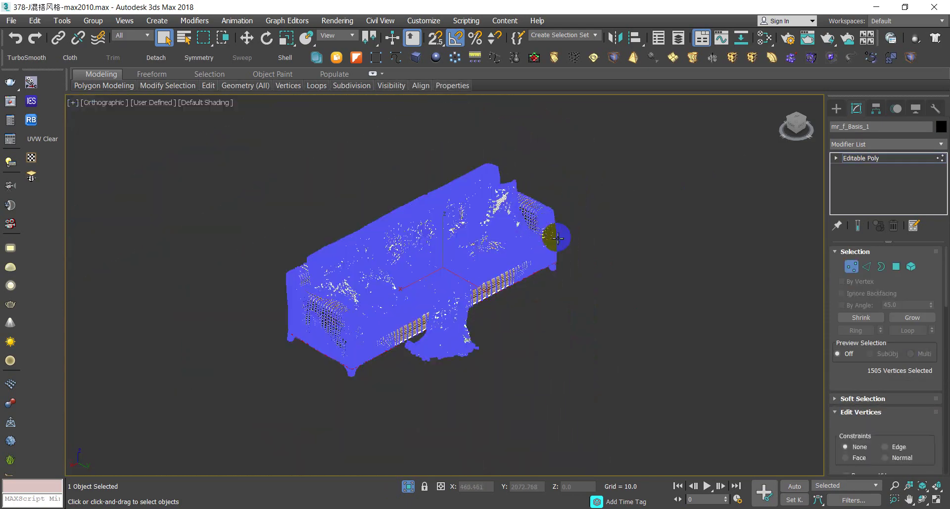
# Reselect the merged sofa and open its context menu.
pyautogui.click(600, 263)
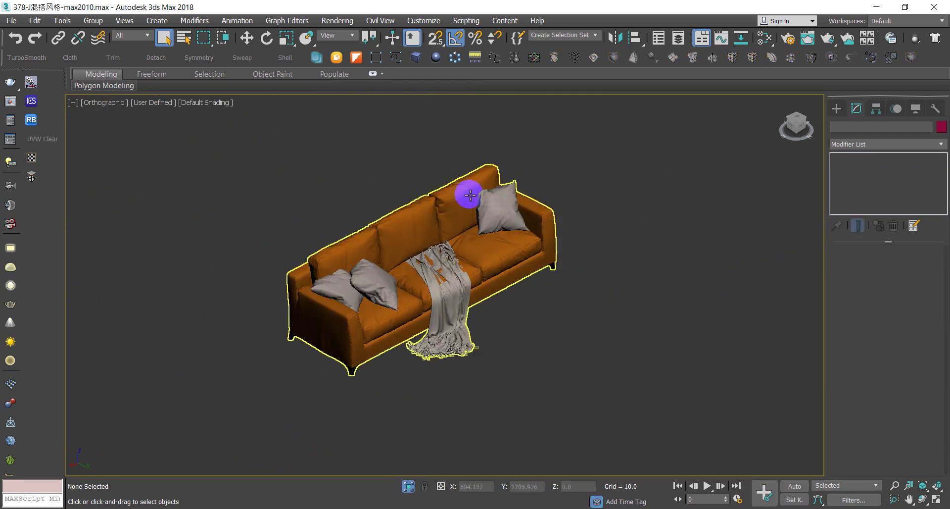
pyautogui.click(520, 269)
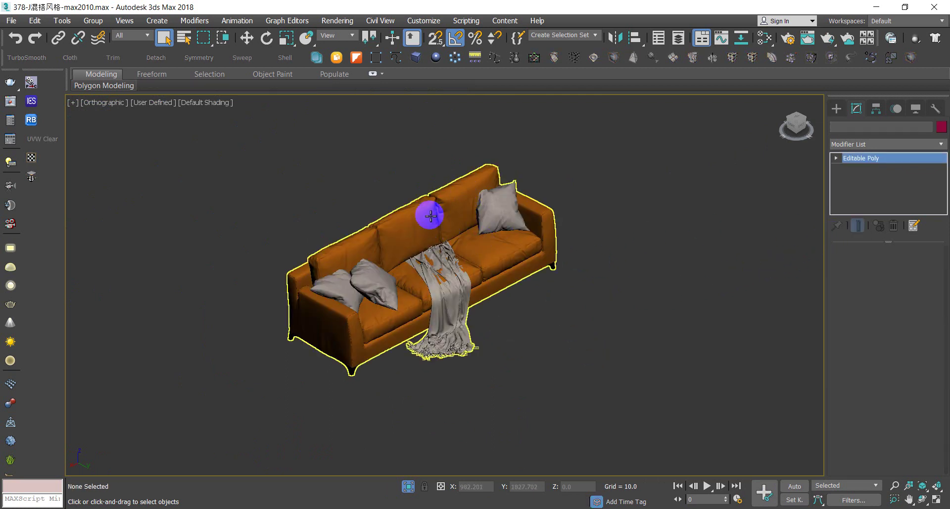
pyautogui.click(668, 354)
pyautogui.click(478, 270)
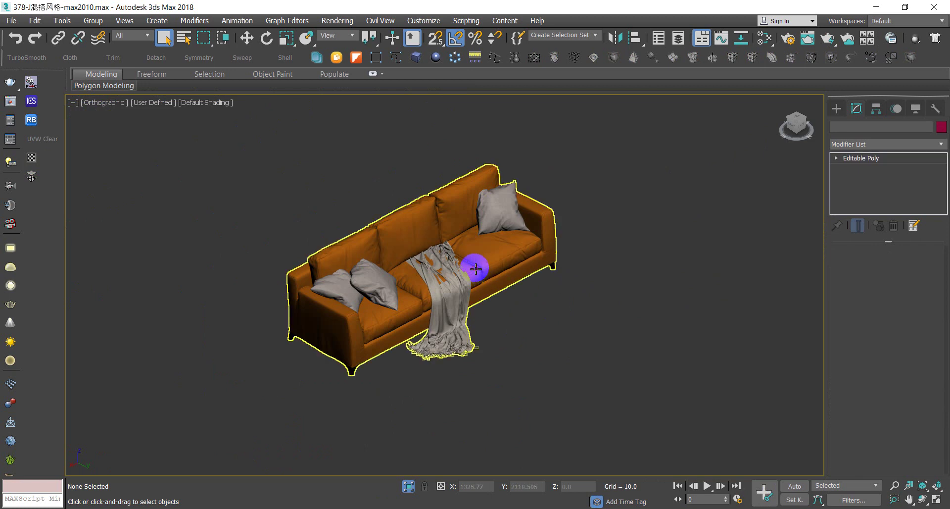
pyautogui.rightClick(419, 252)
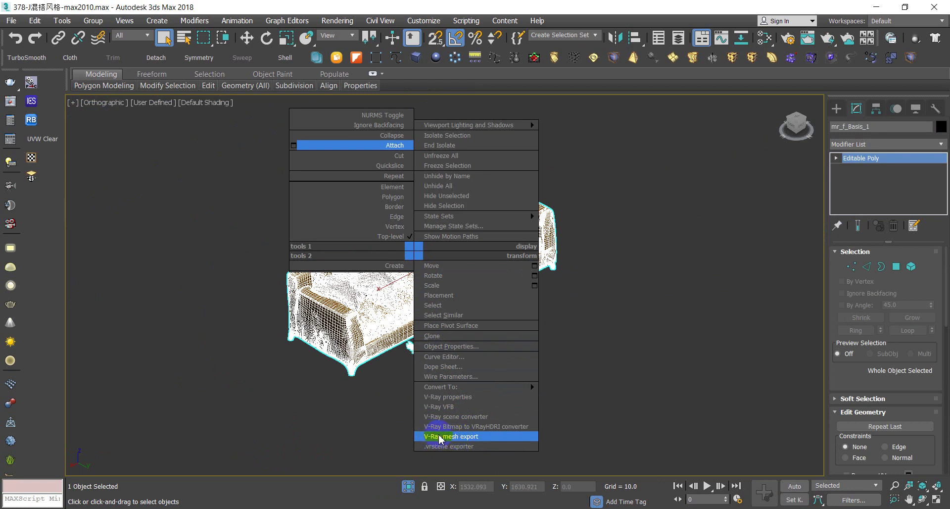
# Set the V-Ray mesh export folder to 378-Mix style\378-J混搭风格 and browse for the output file.
pyautogui.click(442, 438)
pyautogui.click(538, 123)
pyautogui.click(498, 123)
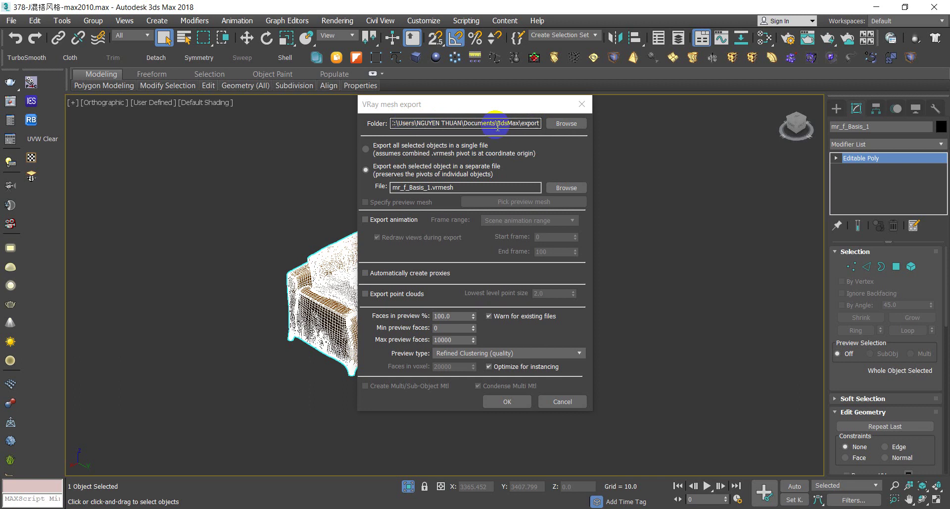
pyautogui.click(566, 123)
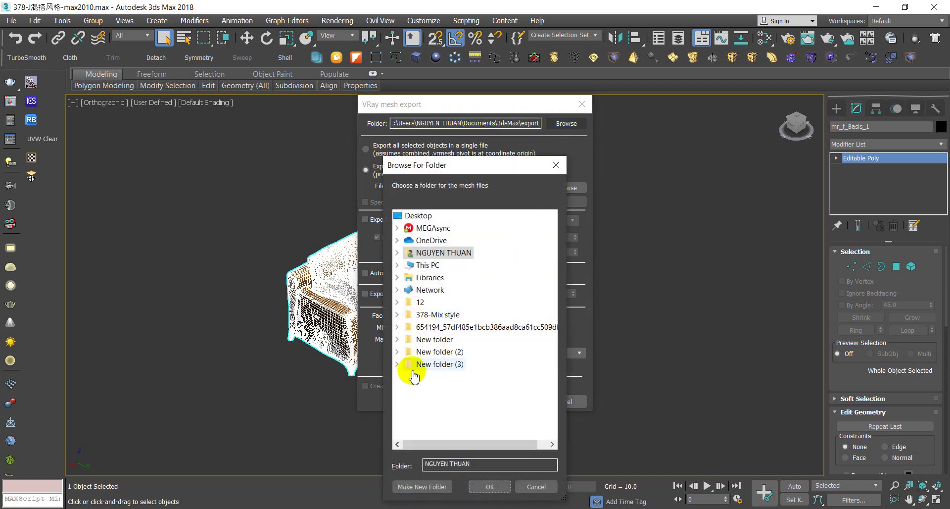
pyautogui.click(447, 327)
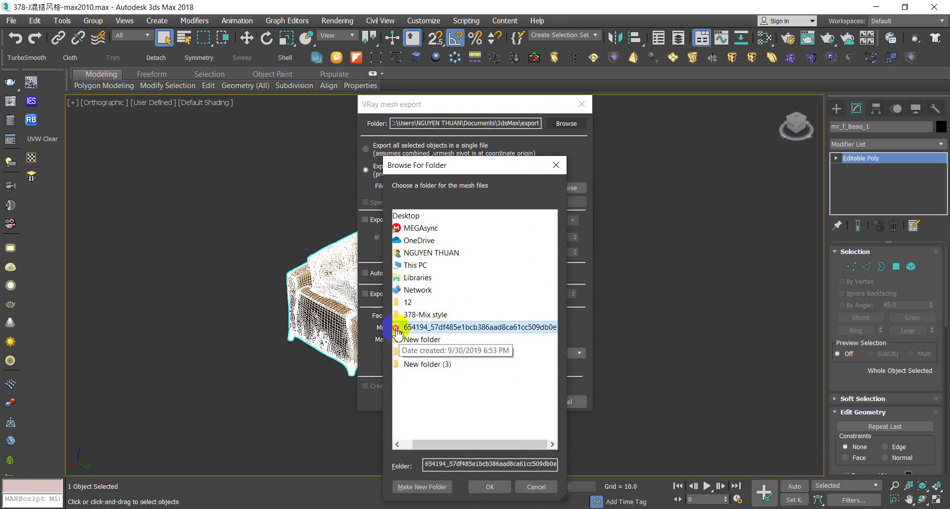
pyautogui.click(424, 314)
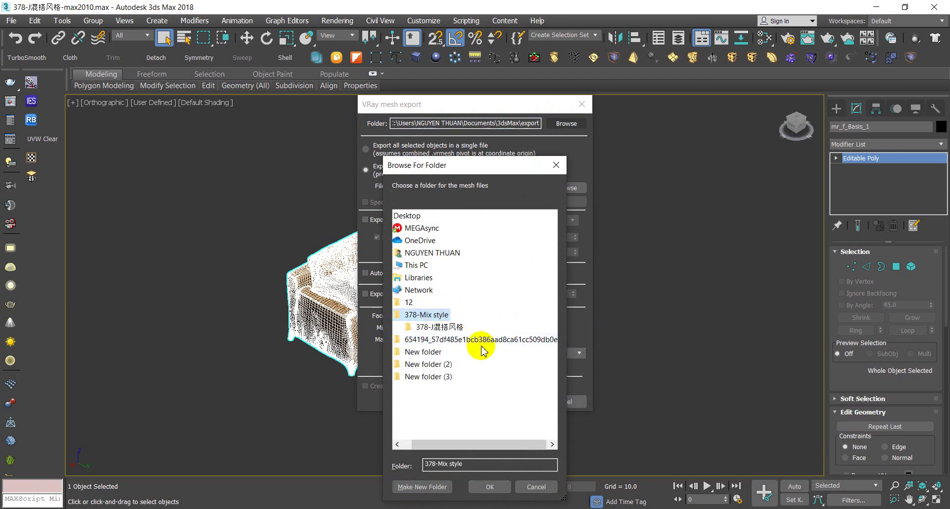
pyautogui.click(439, 326)
pyautogui.click(490, 486)
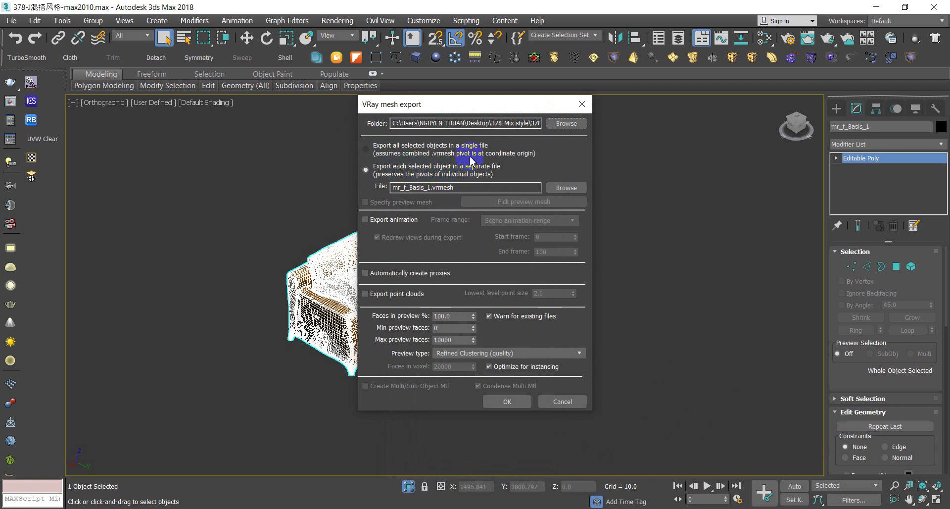
pyautogui.moveTo(446, 105); pyautogui.dragTo(580, 96)
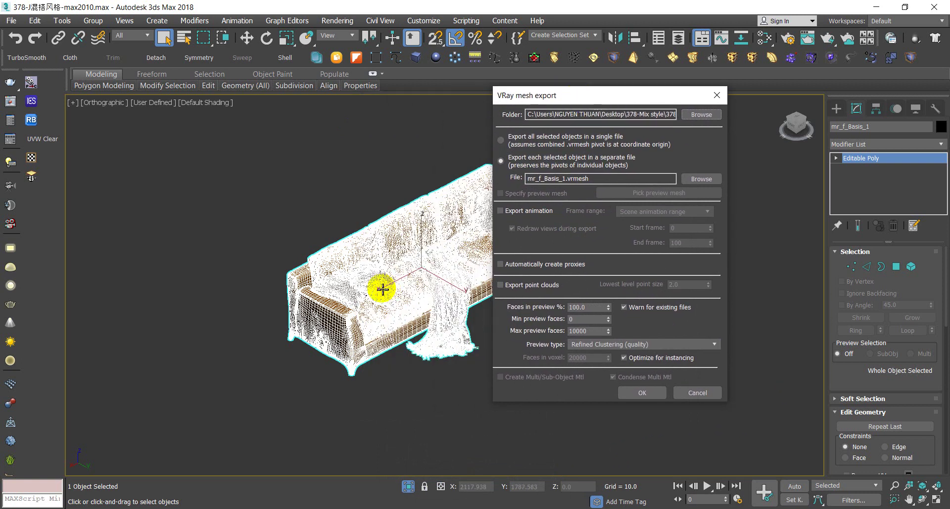
pyautogui.click(699, 183)
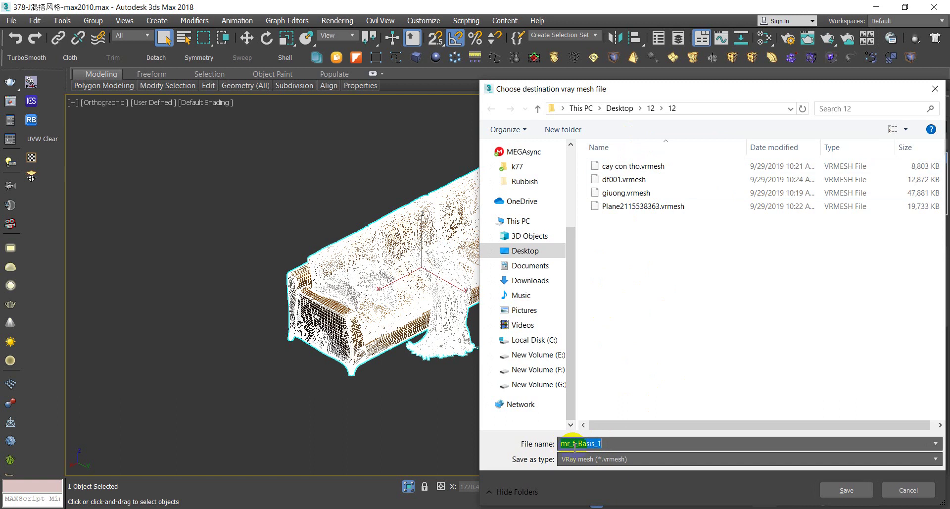
# Name the sofa's V-Ray mesh export file 'sofa 1', saving it as sofa 1.vrmesh.
pyautogui.moveTo(731, 89); pyautogui.dragTo(590, 38)
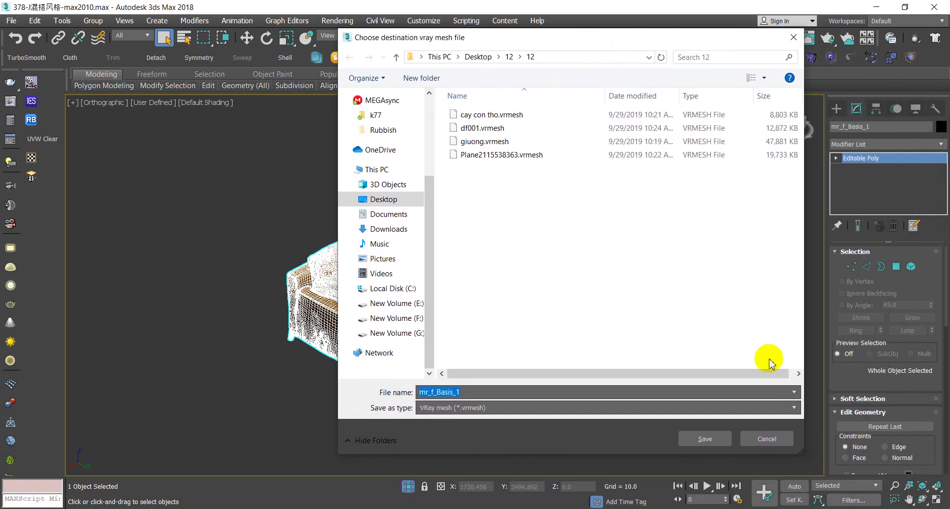
pyautogui.click(764, 437)
pyautogui.click(547, 179)
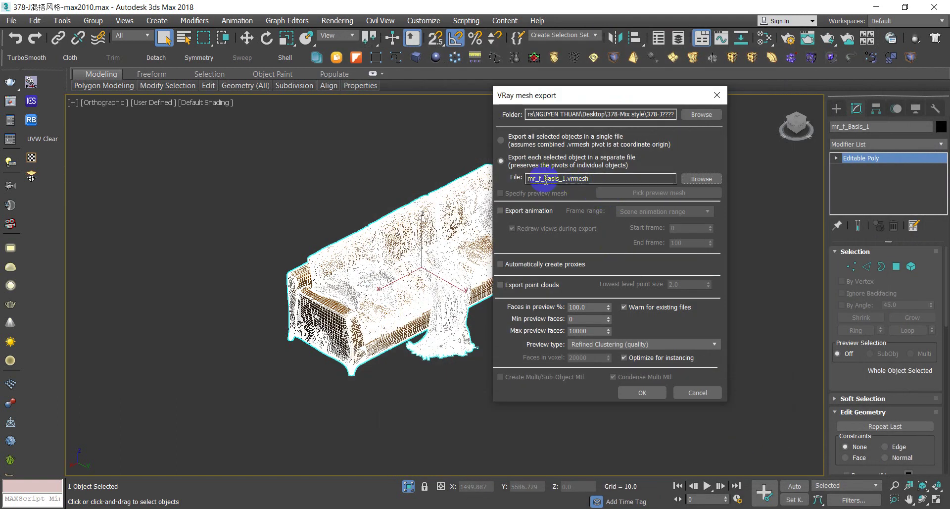
pyautogui.moveTo(533, 180)
pyautogui.mouseDown()
pyautogui.moveTo(570, 180)
pyautogui.moveTo(519, 404)
pyautogui.mouseUp()
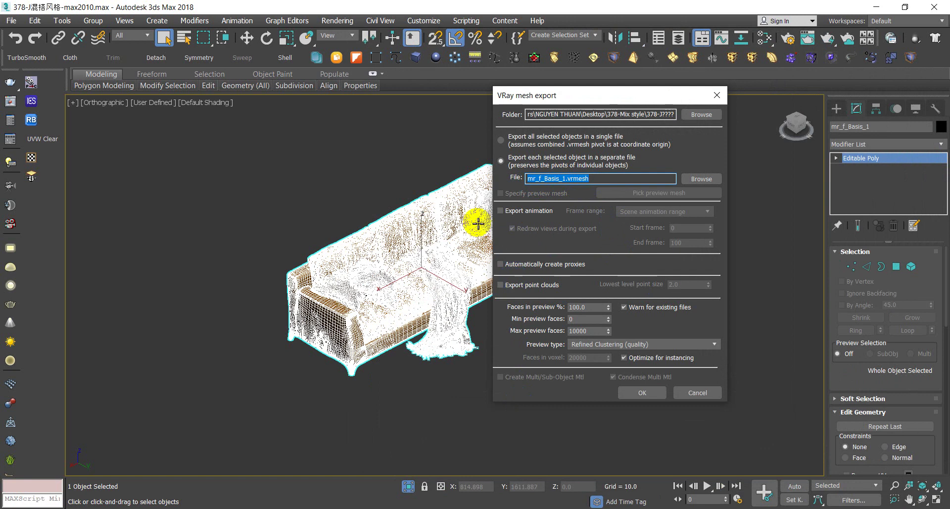
pyautogui.click(701, 179)
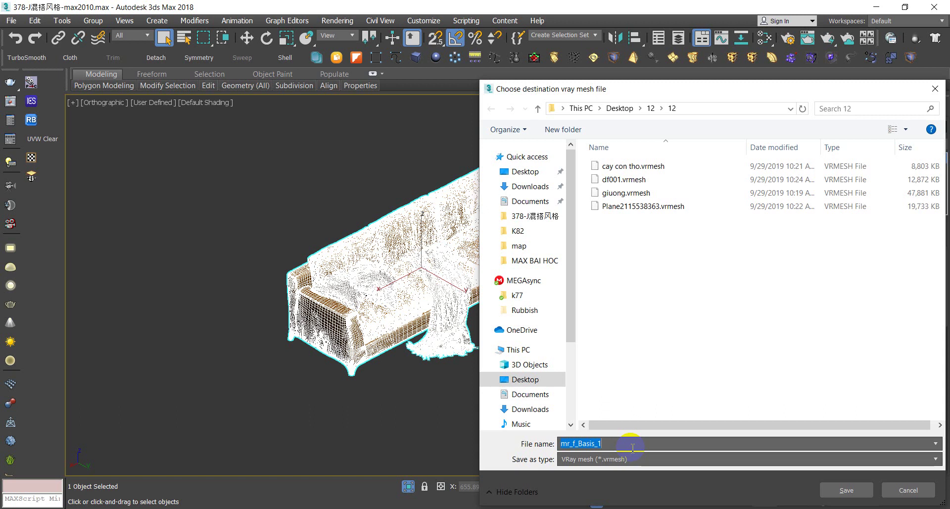
pyautogui.write('so')
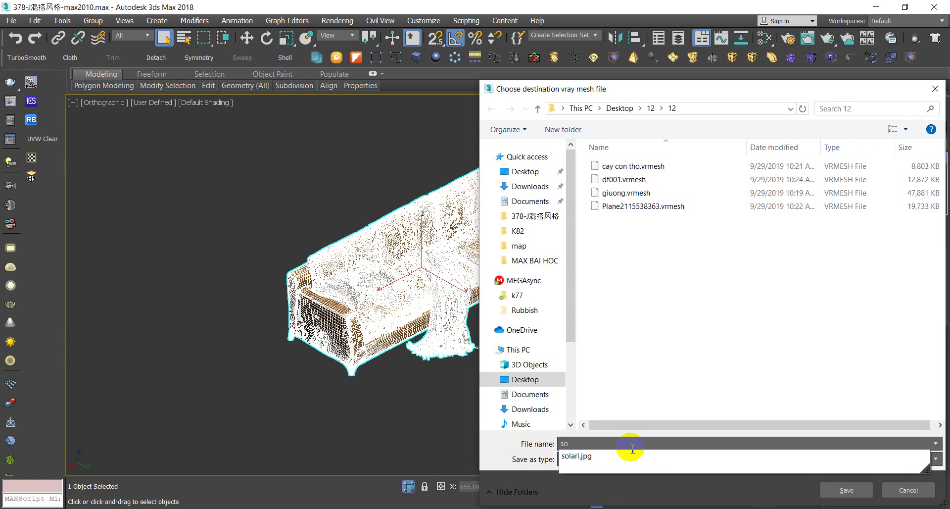
pyautogui.write('fa 1')
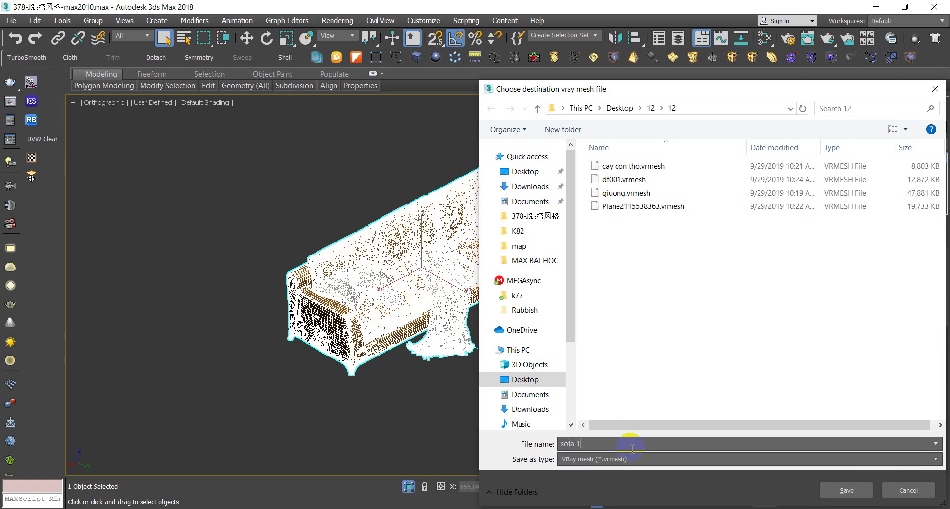
pyautogui.moveTo(754, 89); pyautogui.dragTo(569, 27)
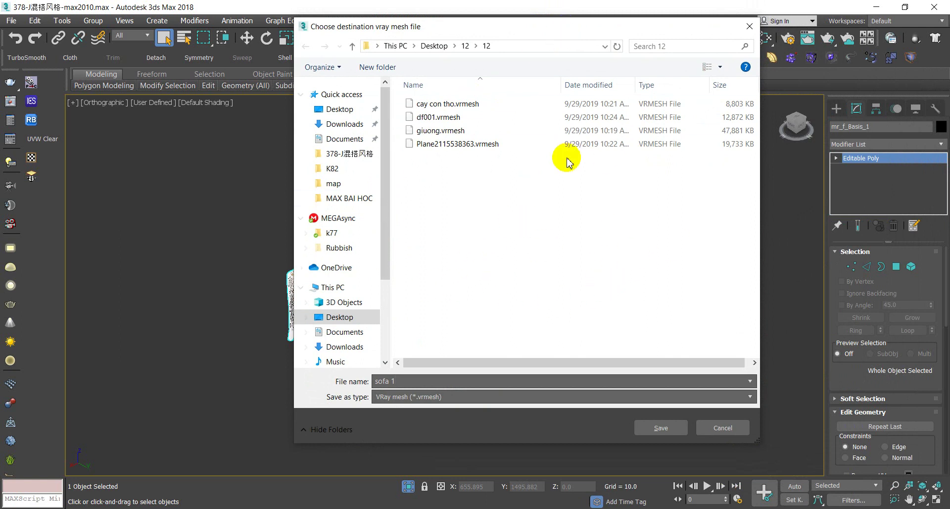
pyautogui.click(639, 377)
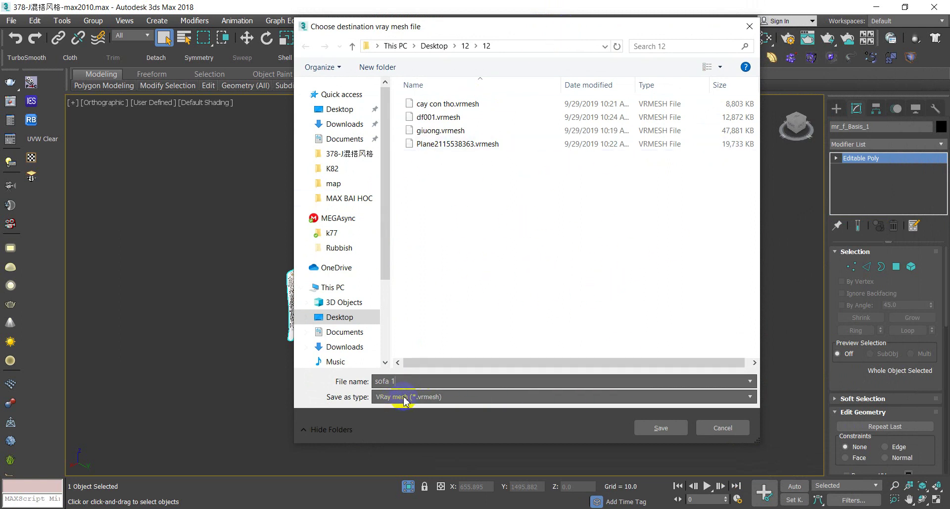
pyautogui.click(661, 428)
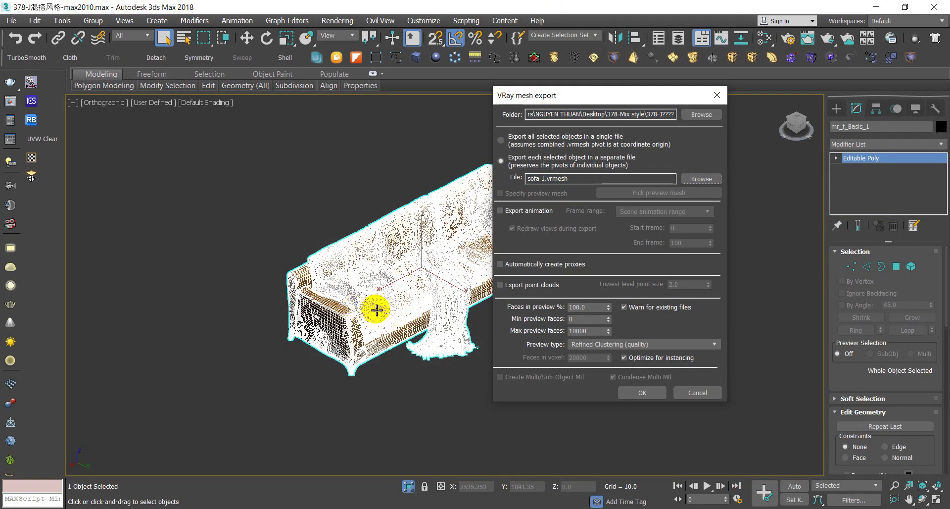
pyautogui.click(414, 385)
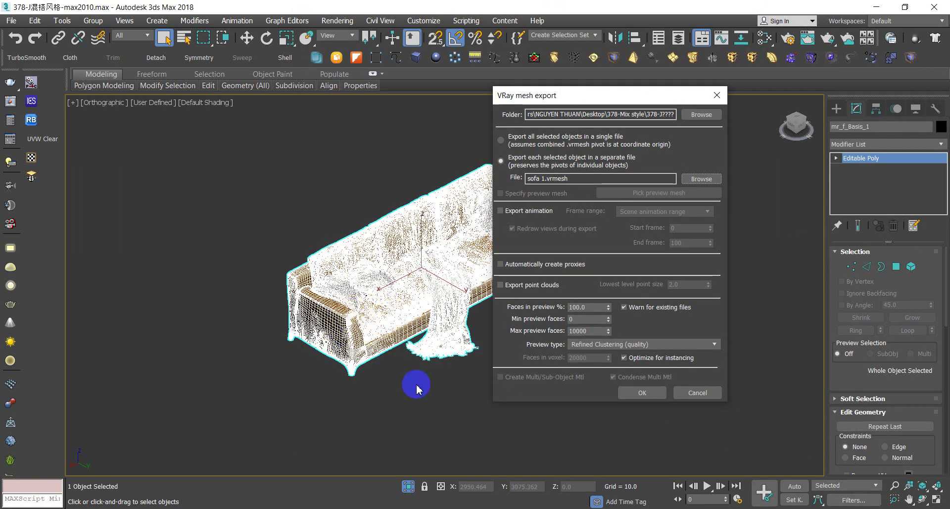
# Turn on 'Automatically create proxies' and run the sofa's vrmesh export.
pyautogui.moveTo(501, 269)
pyautogui.mouseDown()
pyautogui.moveTo(580, 267)
pyautogui.moveTo(503, 269)
pyautogui.mouseUp()
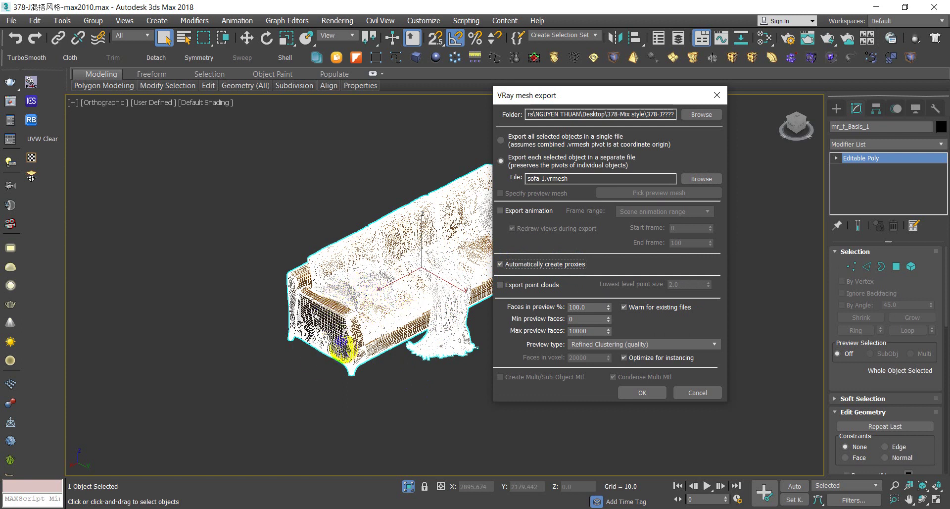
pyautogui.click(330, 369)
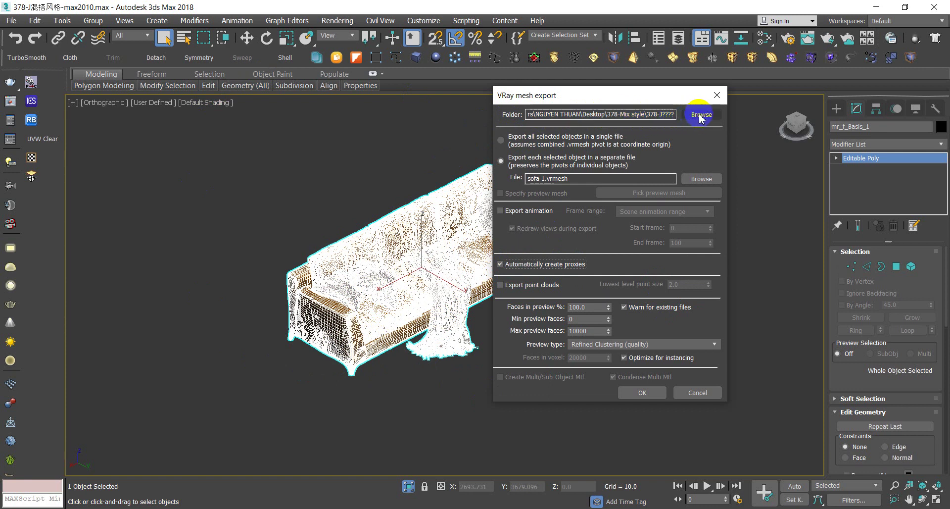
pyautogui.click(587, 178)
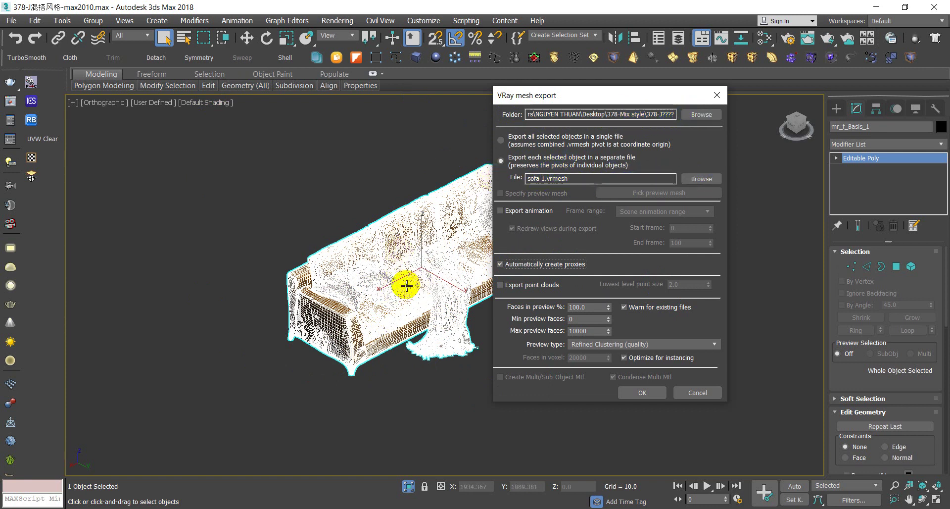
pyautogui.click(501, 270)
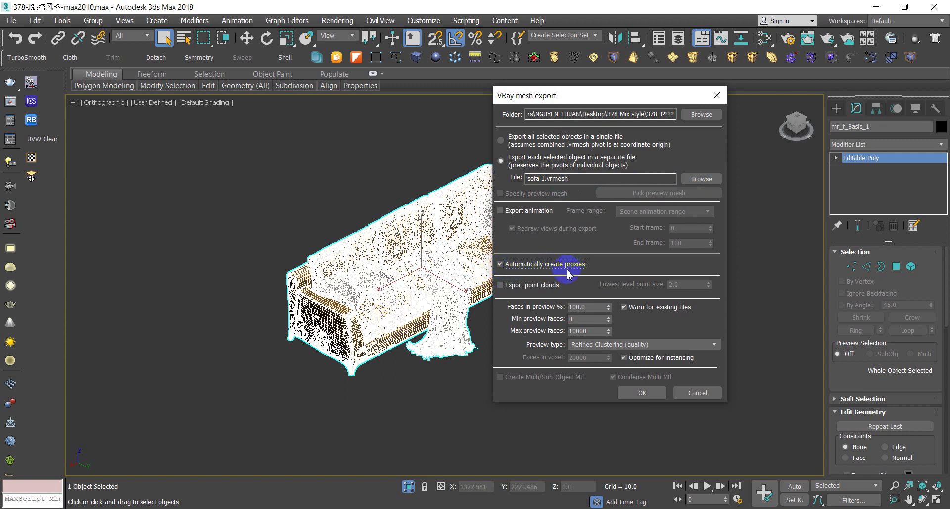
pyautogui.click(642, 393)
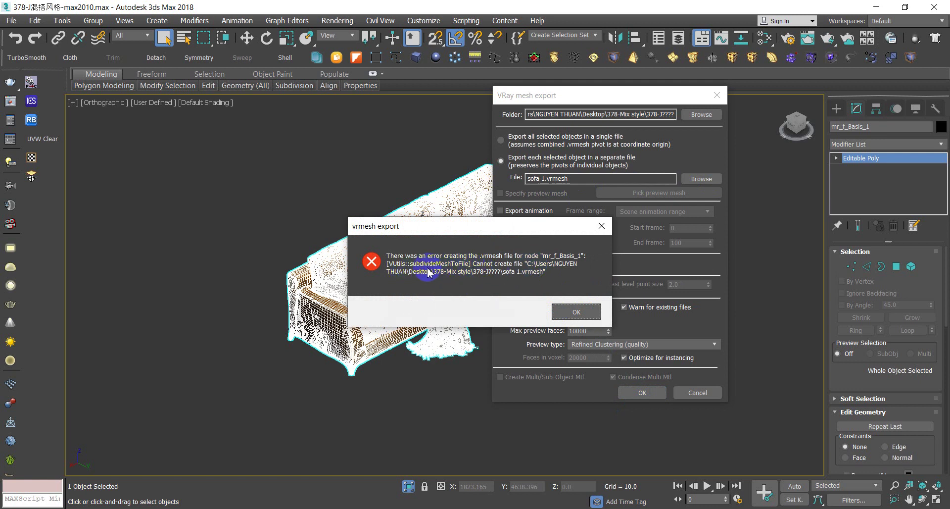
# Dismiss the error saying sofa 1.vrmesh cannot be created for mr_f_Basis_1.
pyautogui.moveTo(541, 273); pyautogui.dragTo(434, 286)
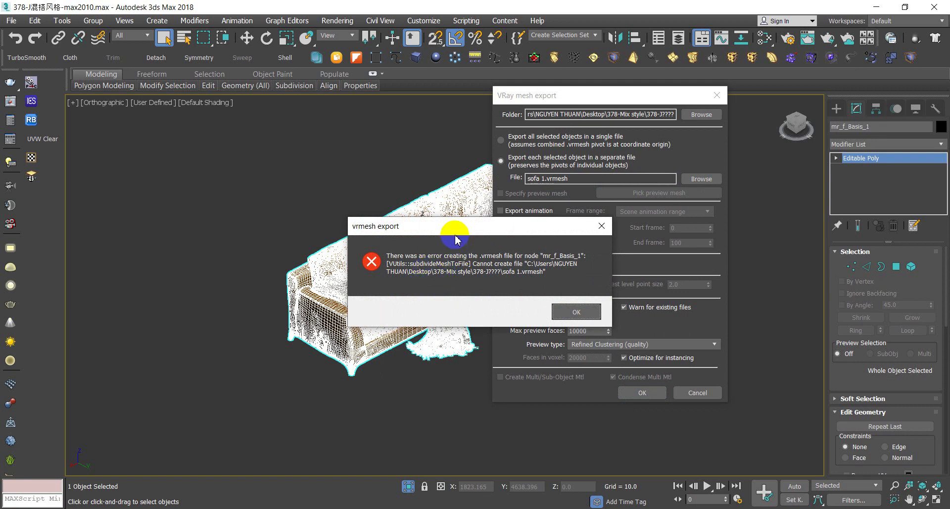
pyautogui.moveTo(439, 229); pyautogui.dragTo(434, 222)
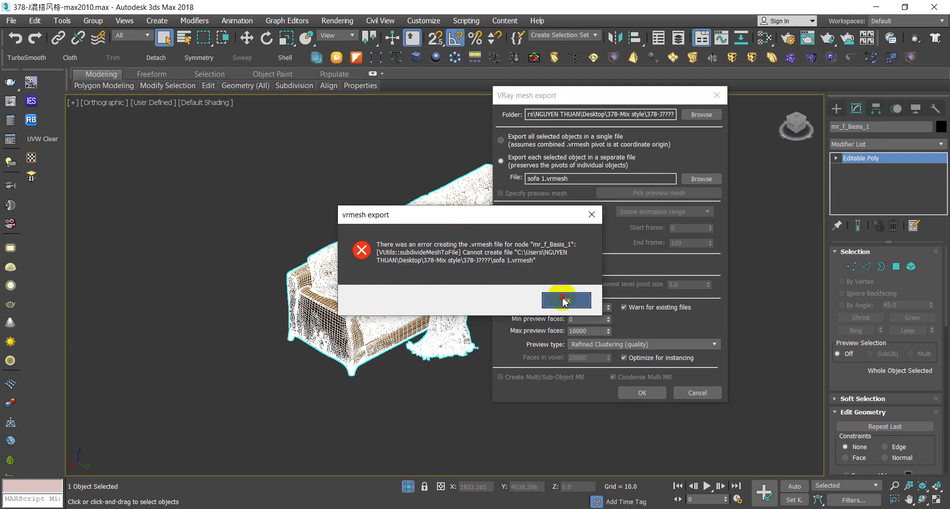
pyautogui.click(573, 306)
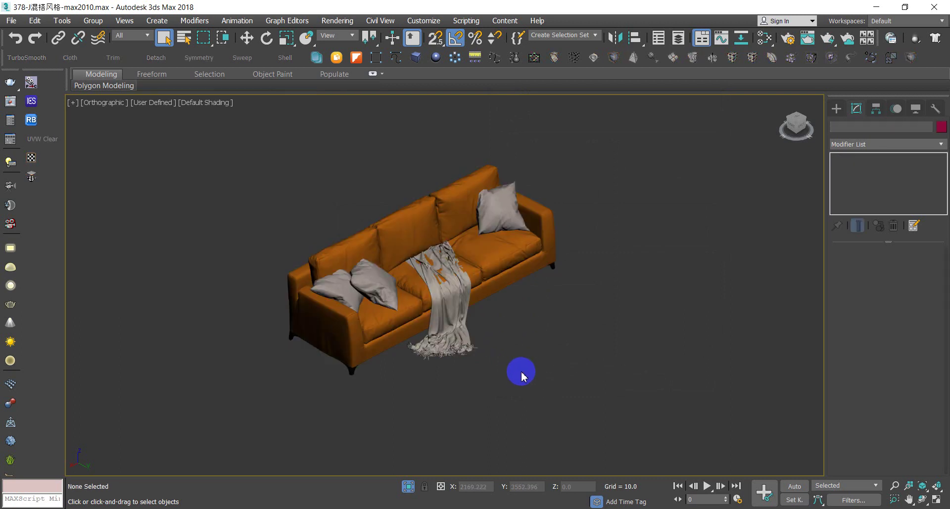
# Clear the selection, start Save As and browse to the New Volume (E:) drive.
pyautogui.click(413, 319)
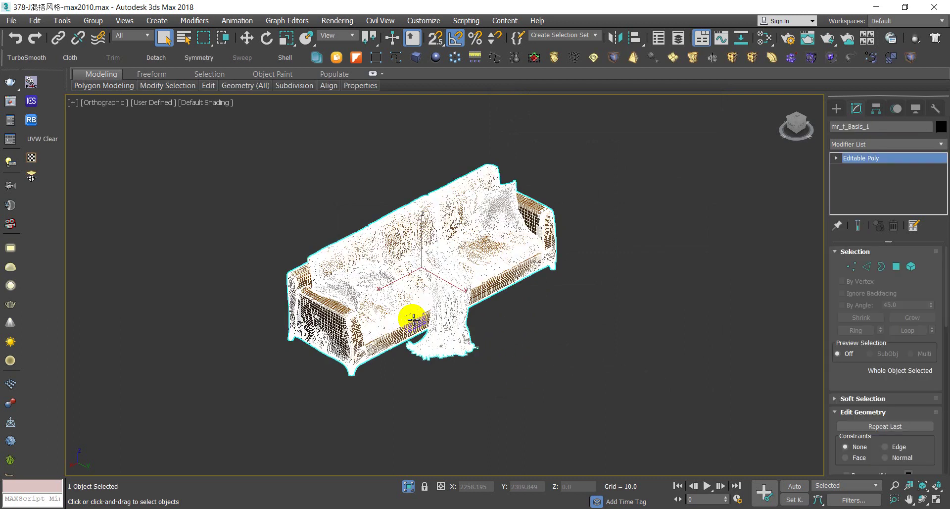
pyautogui.click(613, 364)
pyautogui.click(442, 288)
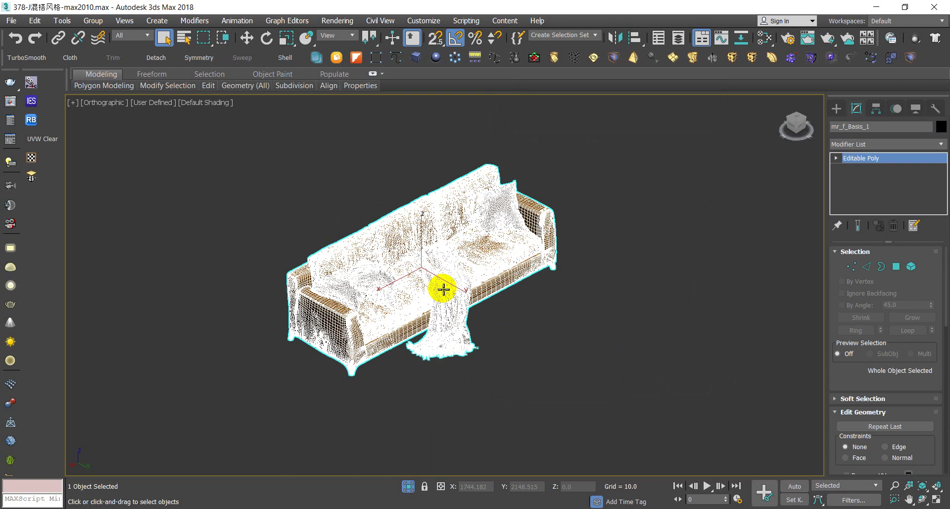
pyautogui.click(338, 199)
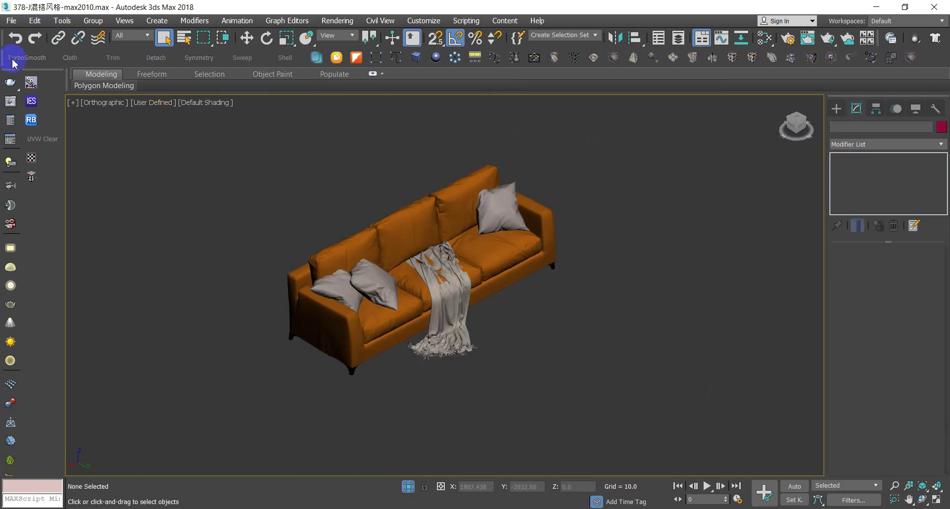
pyautogui.click(4, 24)
pyautogui.click(40, 126)
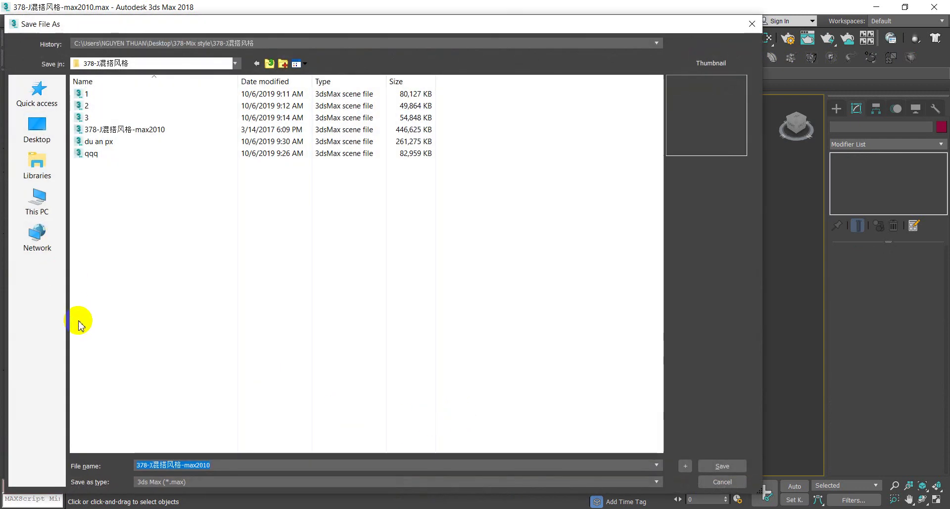
pyautogui.click(42, 208)
pyautogui.click(299, 190)
pyautogui.doubleClick(298, 190)
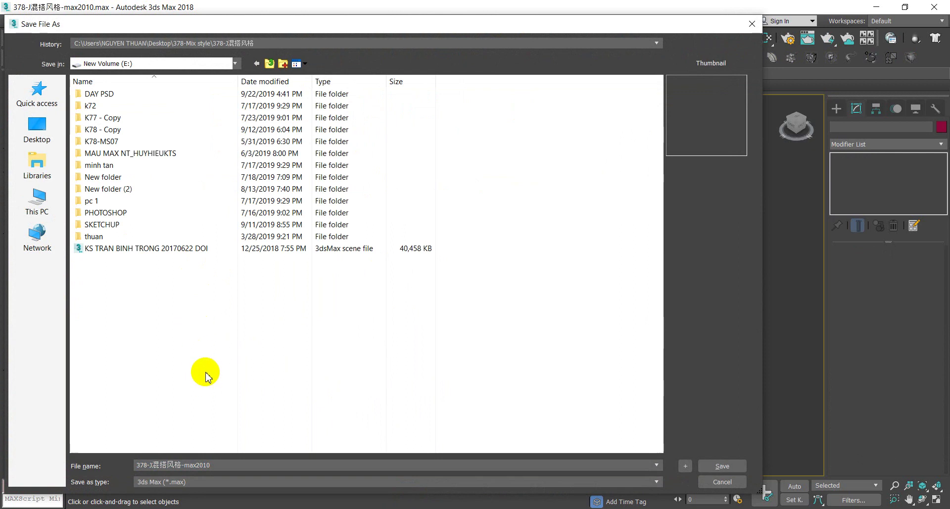
# Create a new folder named ct1 there and save the scene inside it as ct1.max.
pyautogui.rightClick(198, 350)
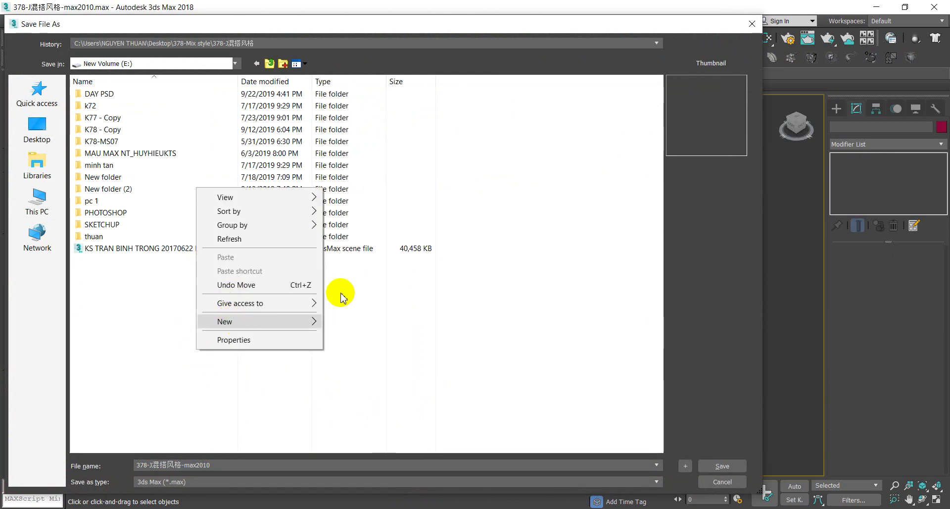
pyautogui.click(349, 323)
pyautogui.write('ct1')
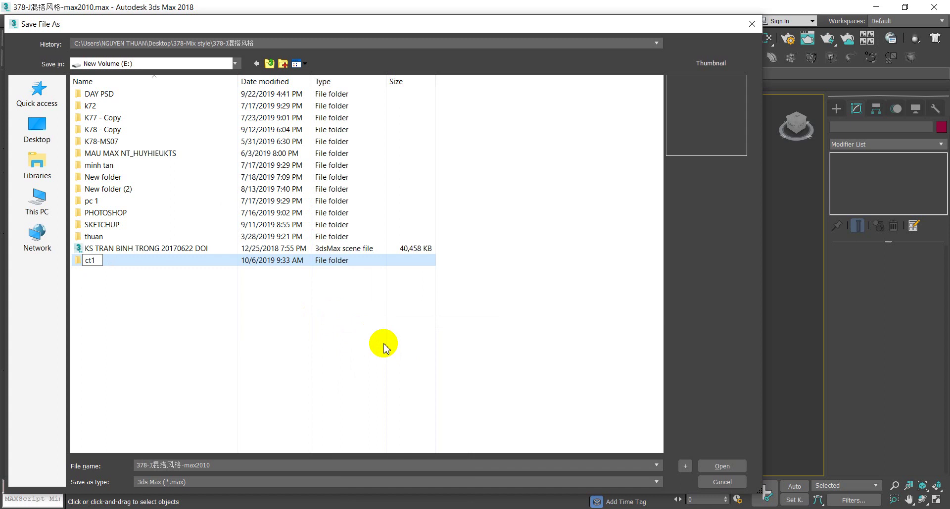
pyautogui.click(132, 326)
pyautogui.click(100, 265)
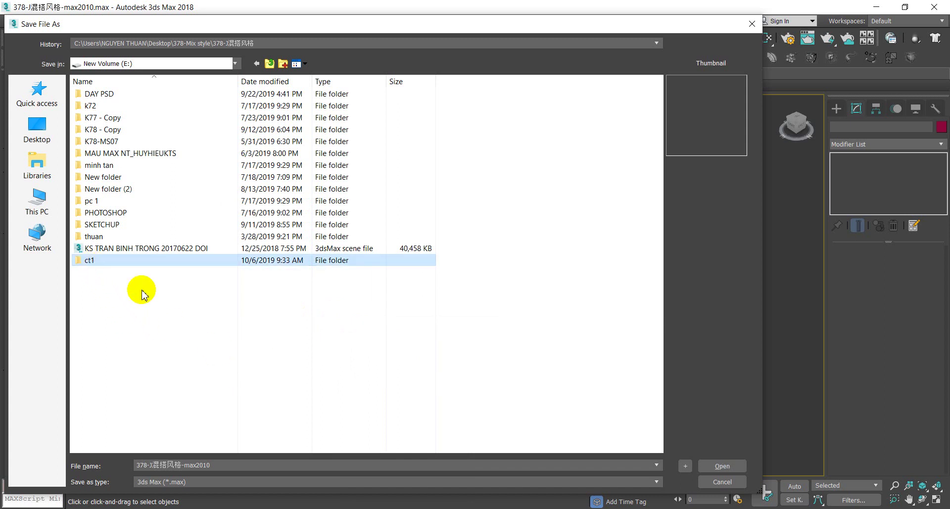
pyautogui.click(717, 468)
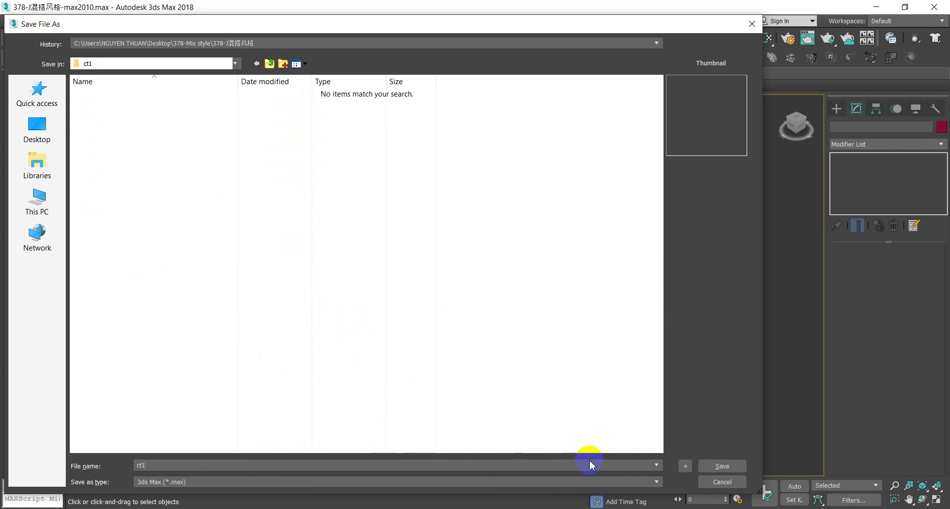
pyautogui.click(703, 468)
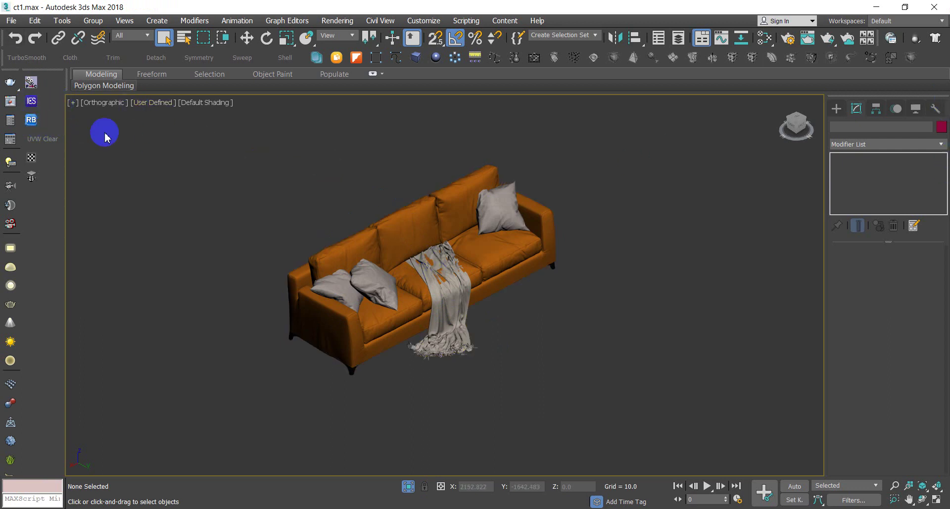
# Relink the missing 3d66model2017-378-8 textures using the 378-Mix style subfolder as the search path.
pyautogui.click(28, 127)
pyautogui.click(497, 311)
pyautogui.click(462, 310)
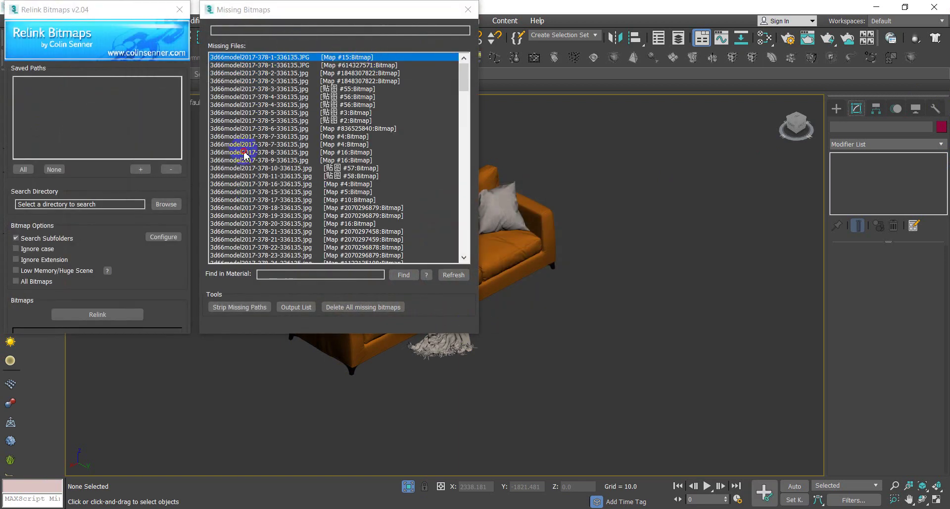
pyautogui.click(244, 152)
pyautogui.click(167, 205)
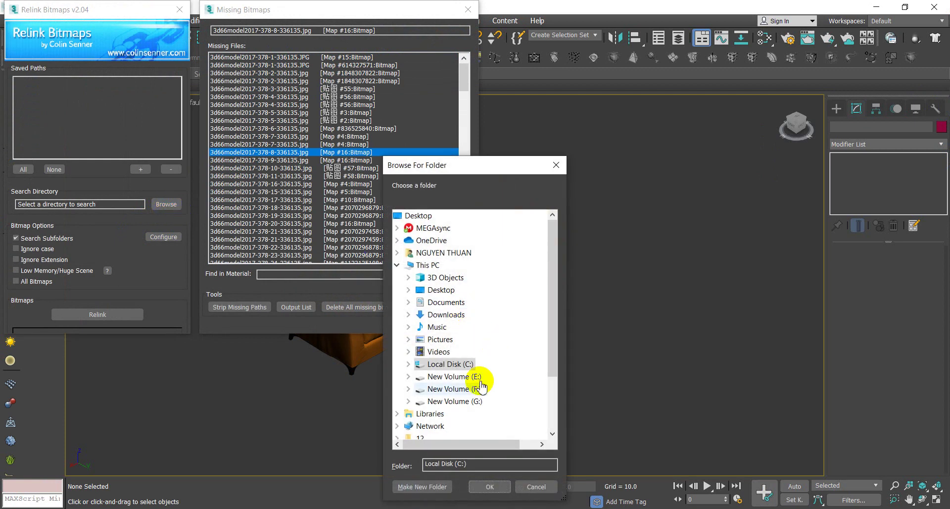
pyautogui.scroll(-2, 544, 347)
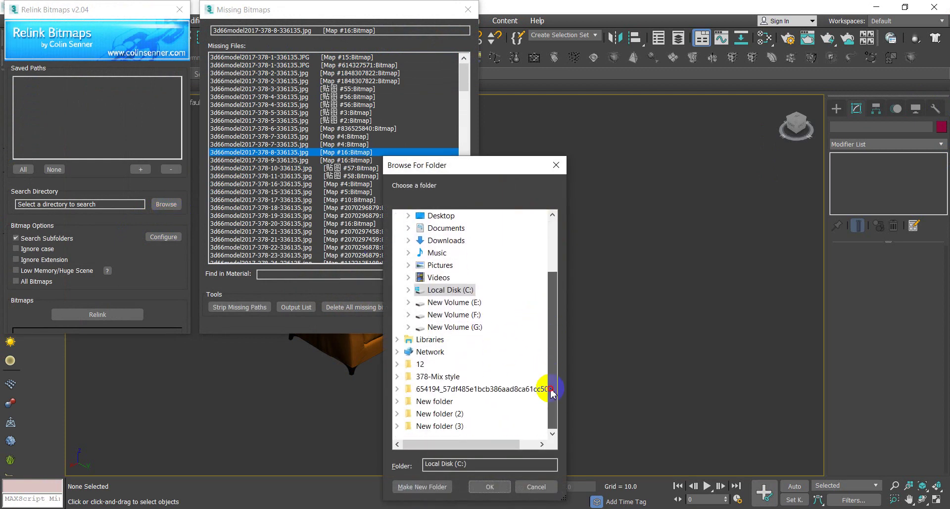
pyautogui.click(423, 379)
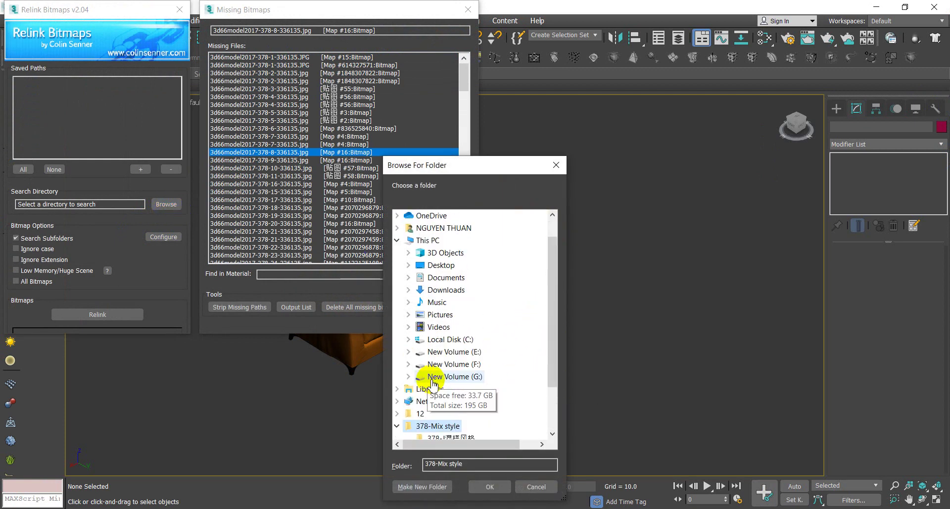
pyautogui.doubleClick(492, 417)
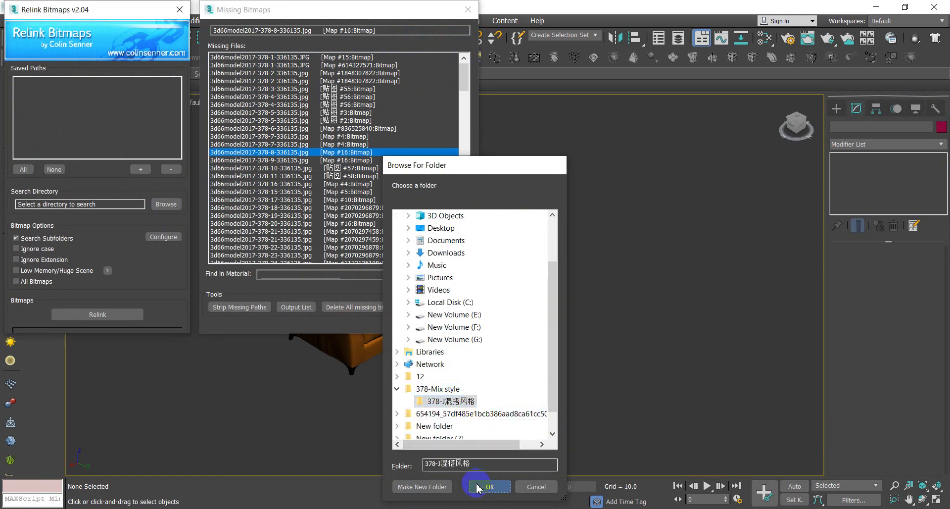
pyautogui.click(489, 487)
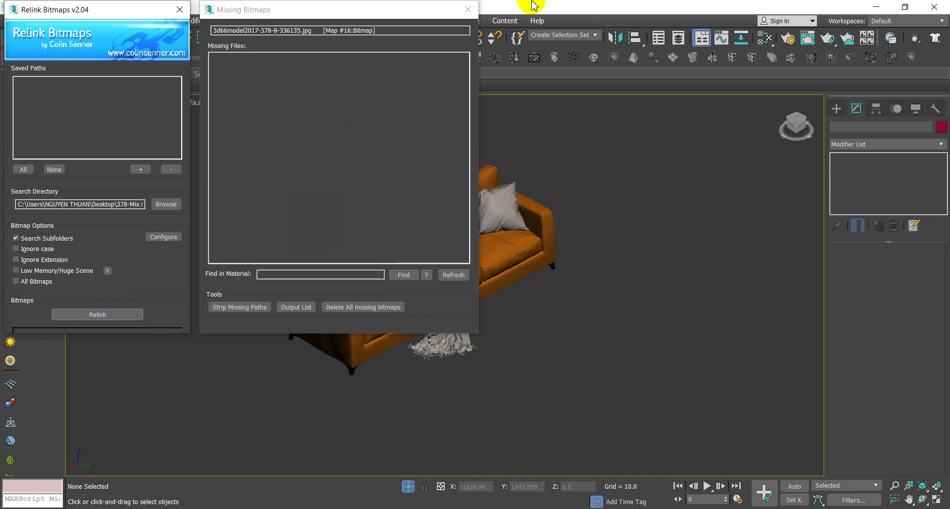
pyautogui.click(468, 9)
pyautogui.click(935, 109)
# Run the mb_resource_collector script from MAXScript and open the mb Resource Collector utility.
pyautogui.click(886, 279)
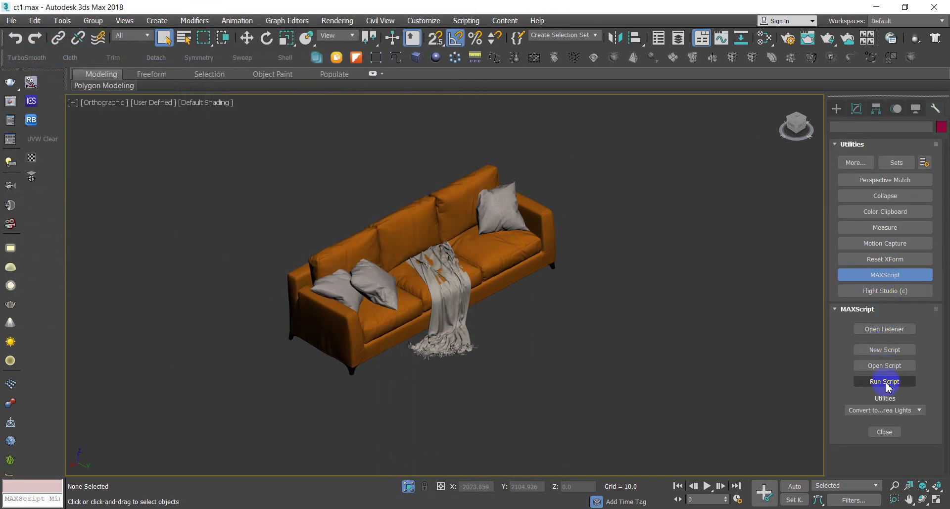
pyautogui.click(861, 388)
pyautogui.doubleClick(89, 193)
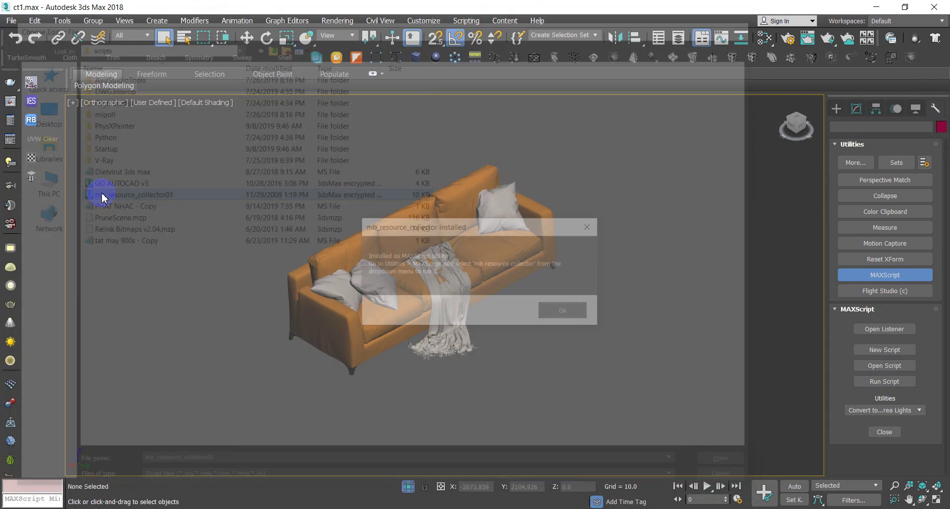
pyautogui.click(574, 317)
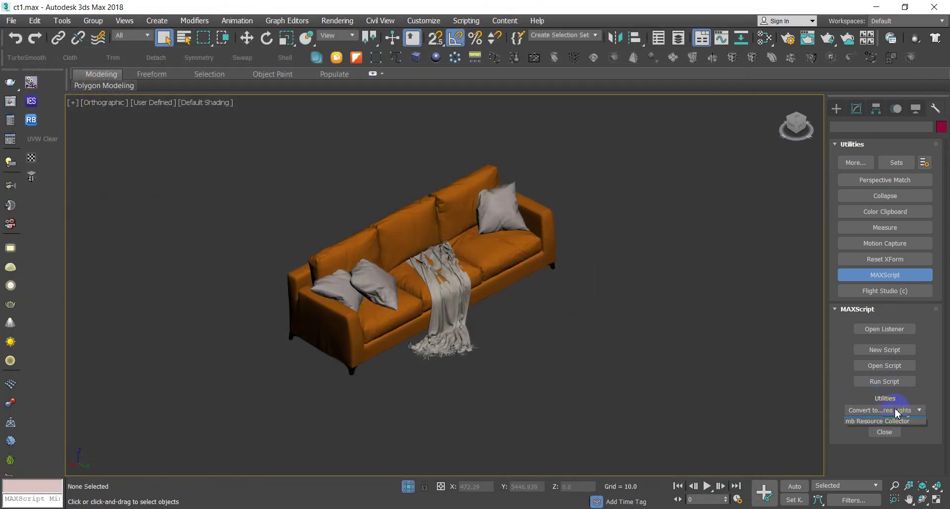
pyautogui.click(891, 434)
# Set the collector's target path to E:\ct1 and collect all scene files.
pyautogui.moveTo(844, 435); pyautogui.dragTo(826, 311)
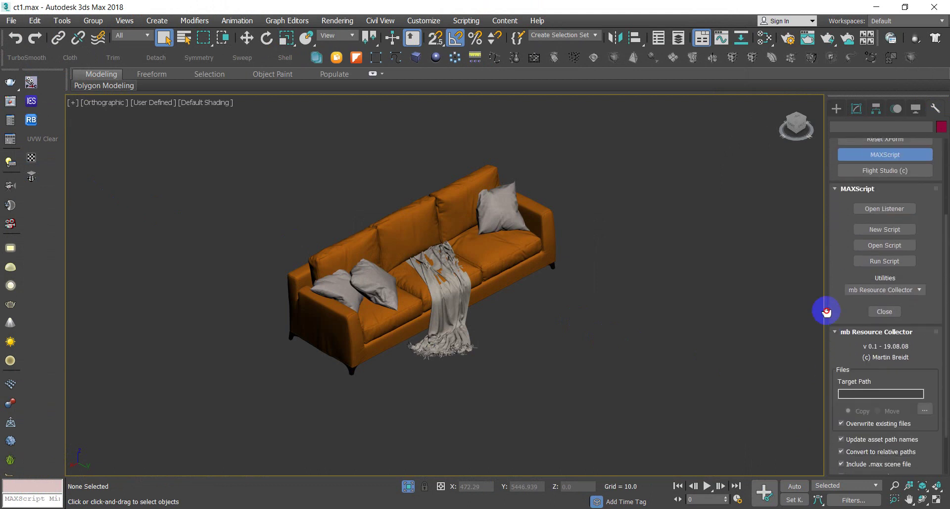
pyautogui.click(924, 409)
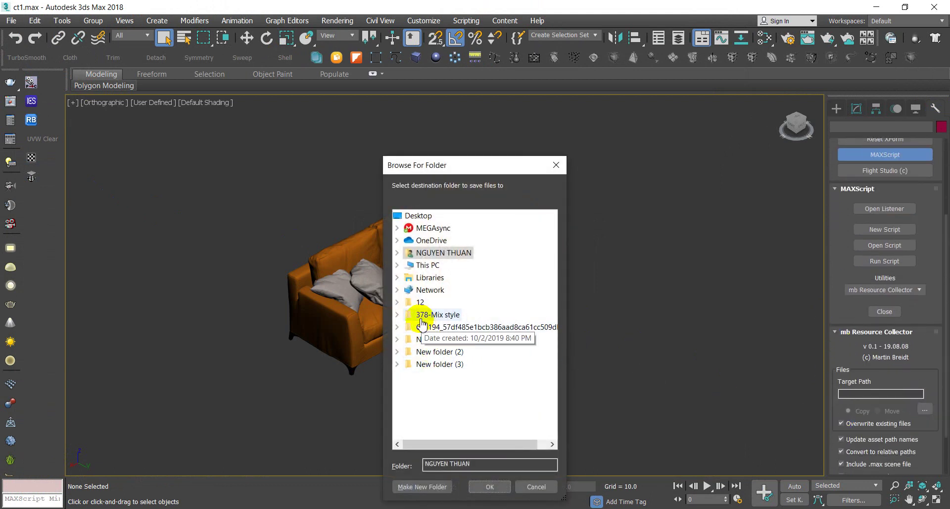
pyautogui.click(398, 266)
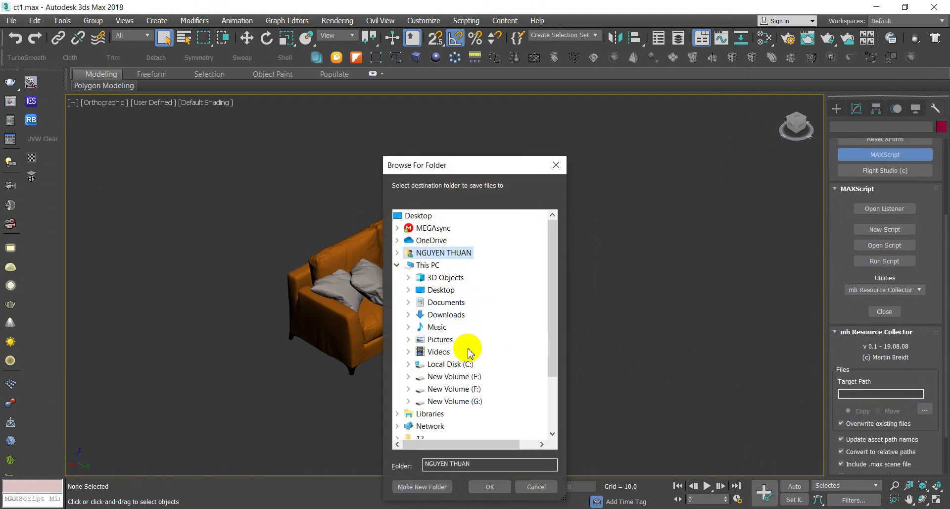
pyautogui.click(467, 377)
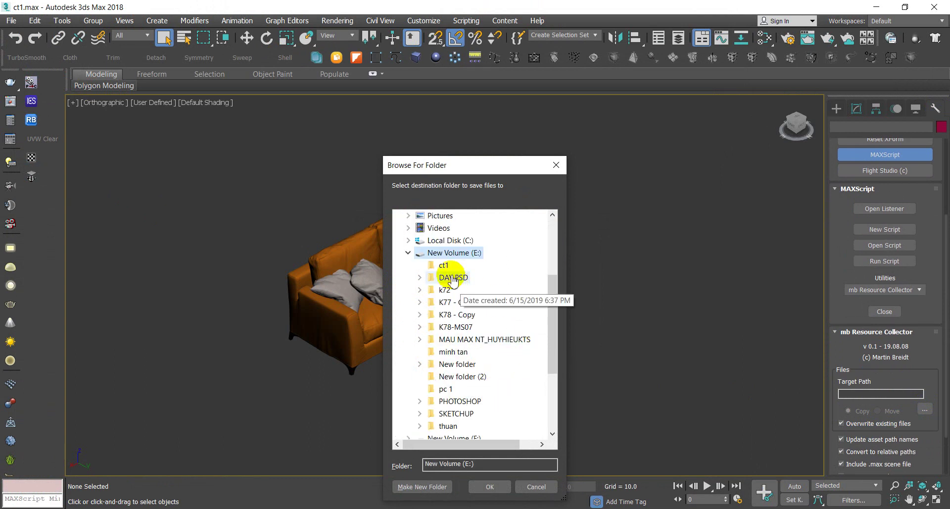
pyautogui.click(443, 265)
pyautogui.click(490, 489)
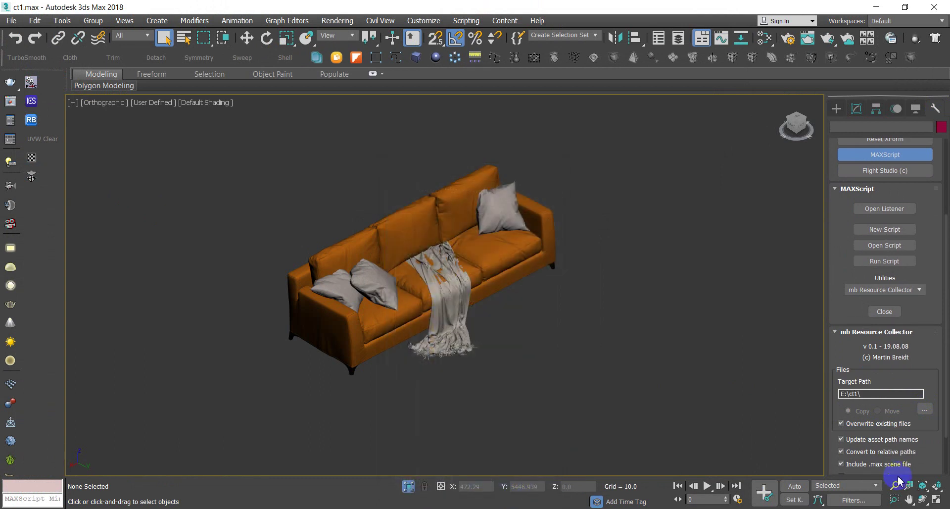
pyautogui.moveTo(945, 333); pyautogui.dragTo(947, 365)
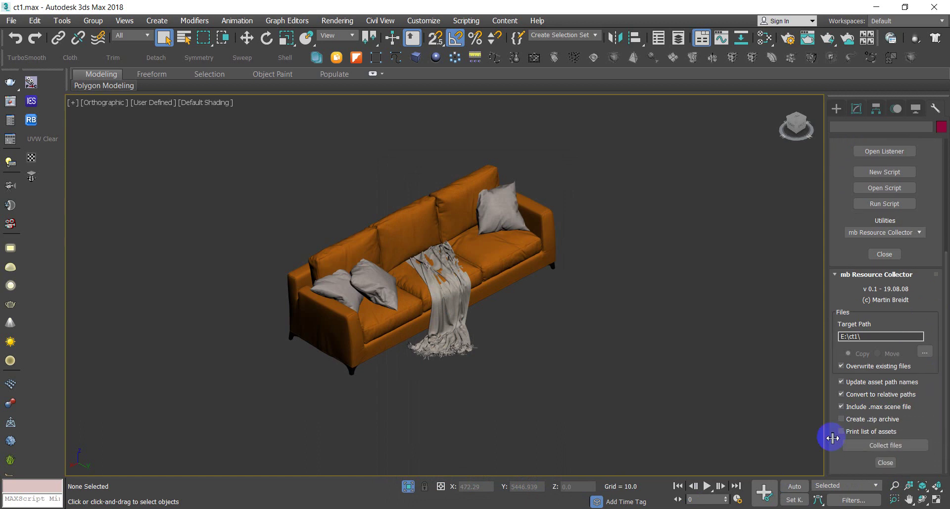
pyautogui.click(855, 446)
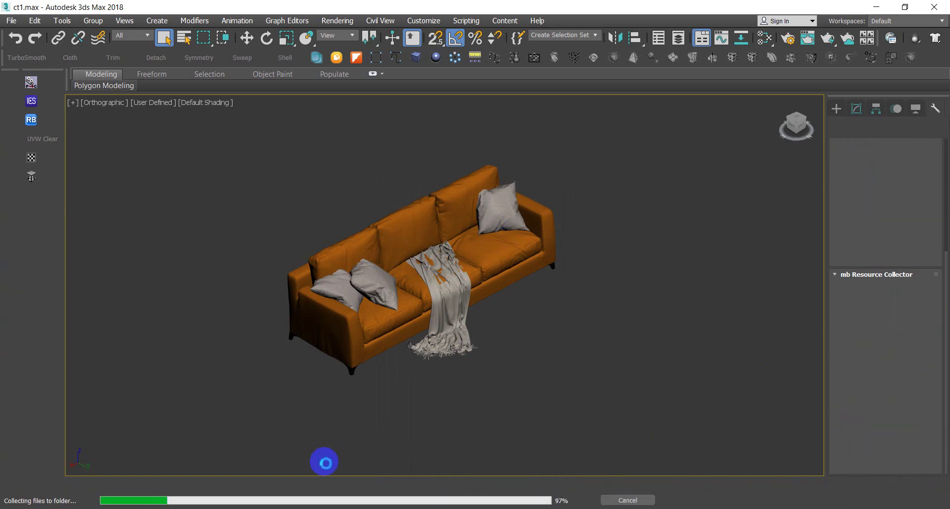
# Browse E:\ct1 in File Explorer to check the collected files, then return to 3ds Max.
pyautogui.click(314, 485)
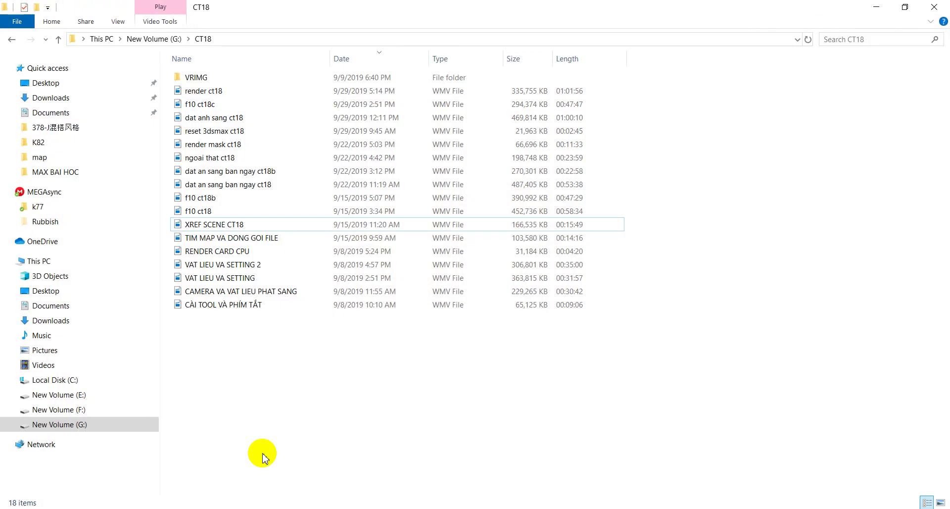
pyautogui.click(79, 398)
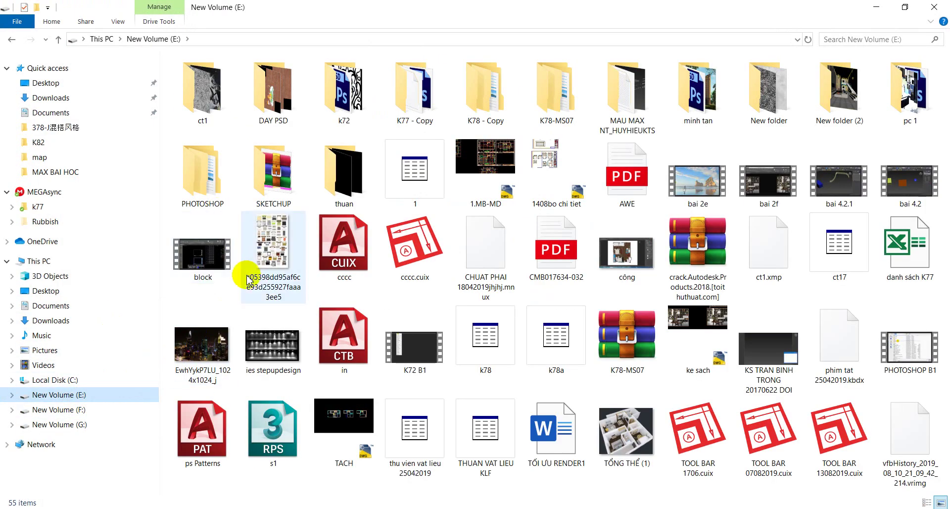
pyautogui.doubleClick(198, 106)
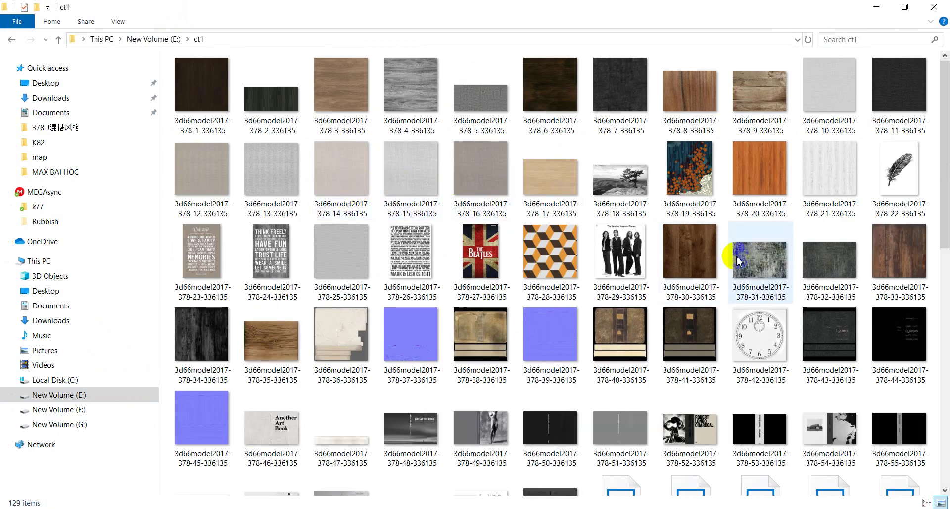
pyautogui.scroll(-10, 679, 467)
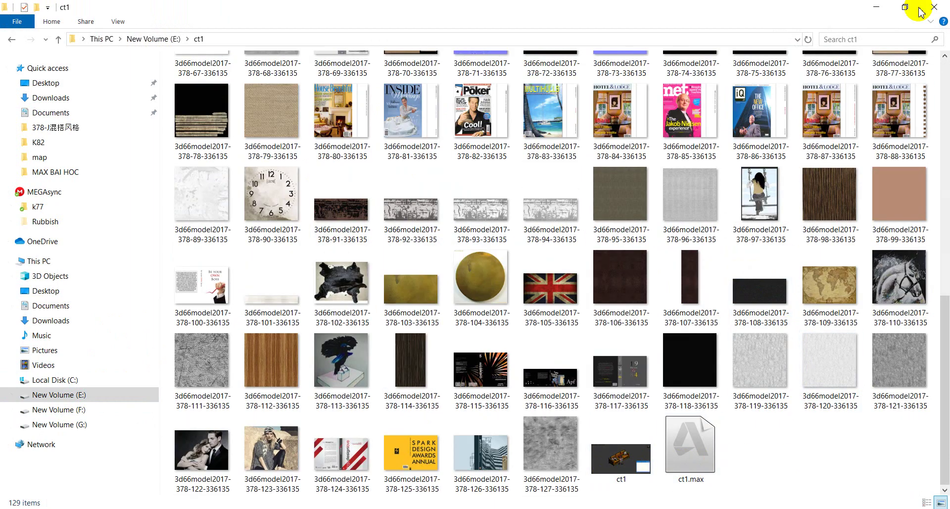
pyautogui.click(894, 7)
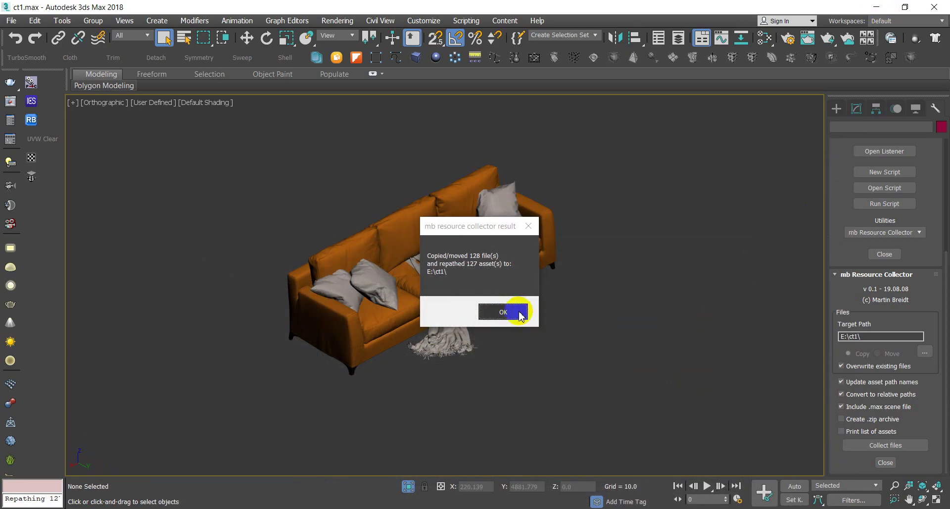
# Dismiss the collector result, select the sofa and start its V-Ray mesh export.
pyautogui.click(524, 307)
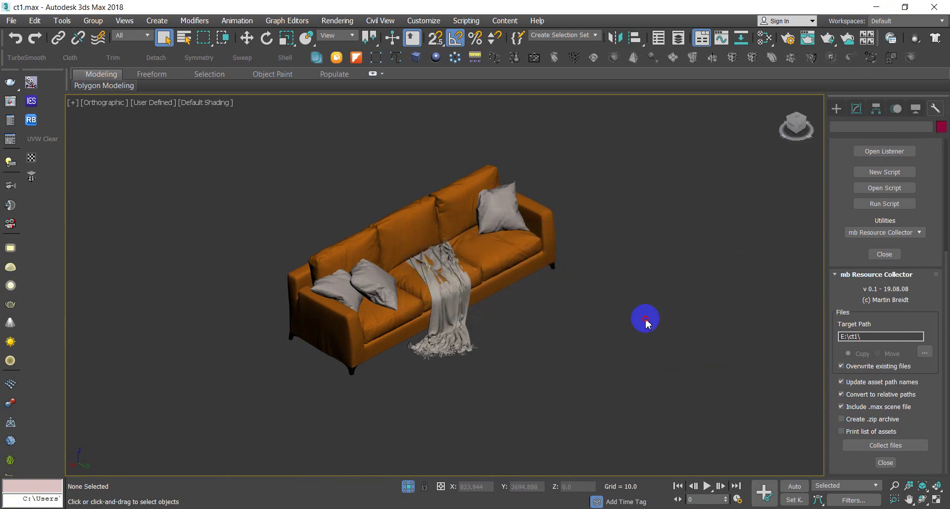
pyautogui.click(471, 259)
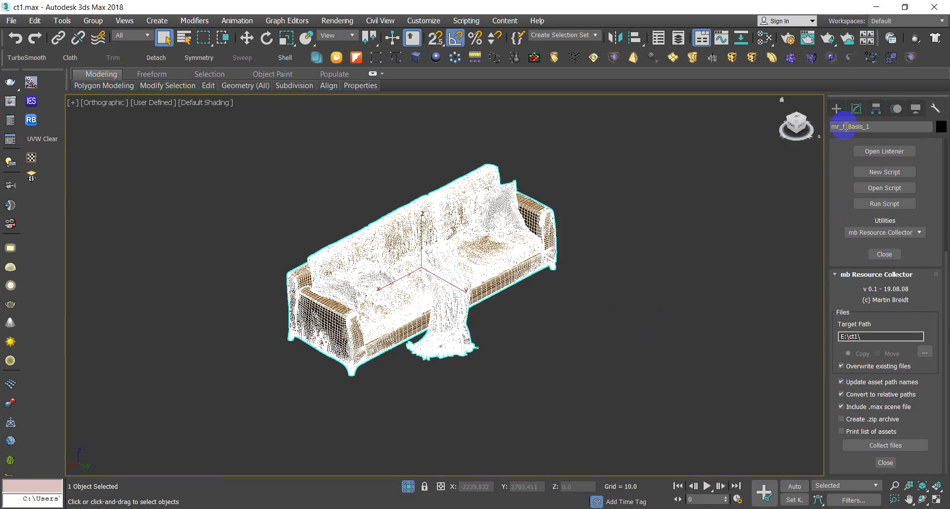
pyautogui.click(862, 112)
pyautogui.click(722, 275)
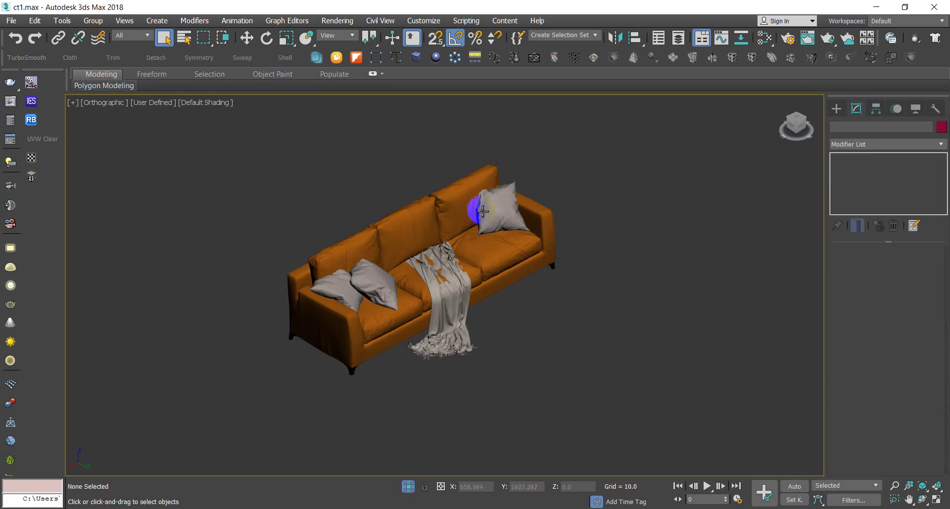
pyautogui.click(480, 212)
pyautogui.rightClick(462, 223)
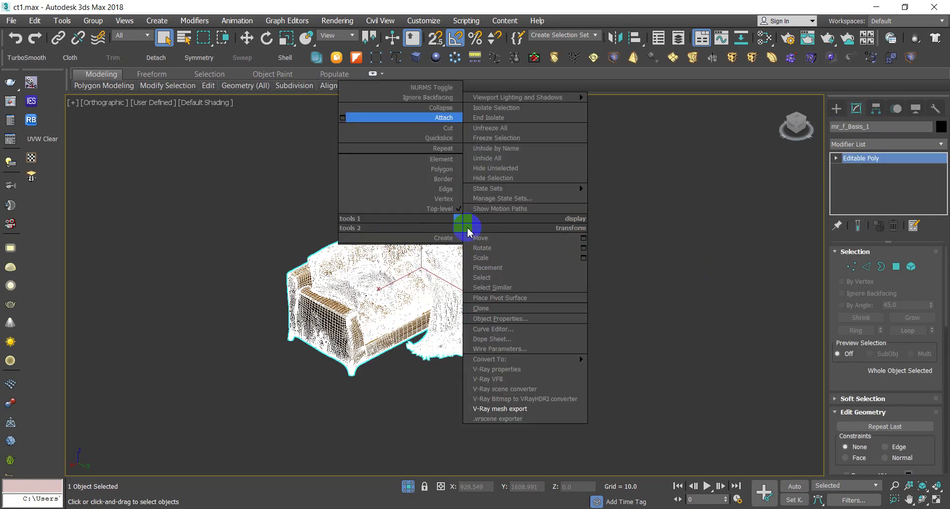
pyautogui.click(496, 409)
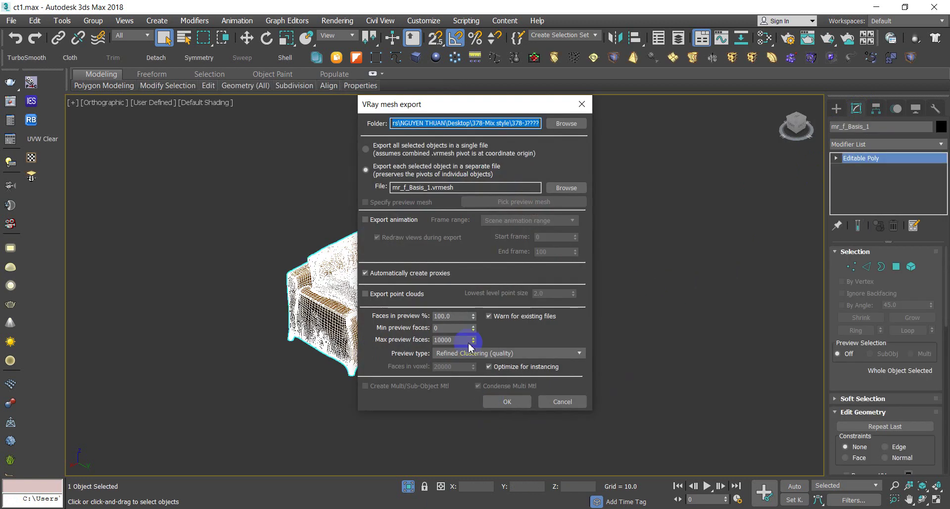
# Export the sofa to E:\ct1 as sofa 1.vrmesh, replacing it with a proxy.
pyautogui.click(564, 125)
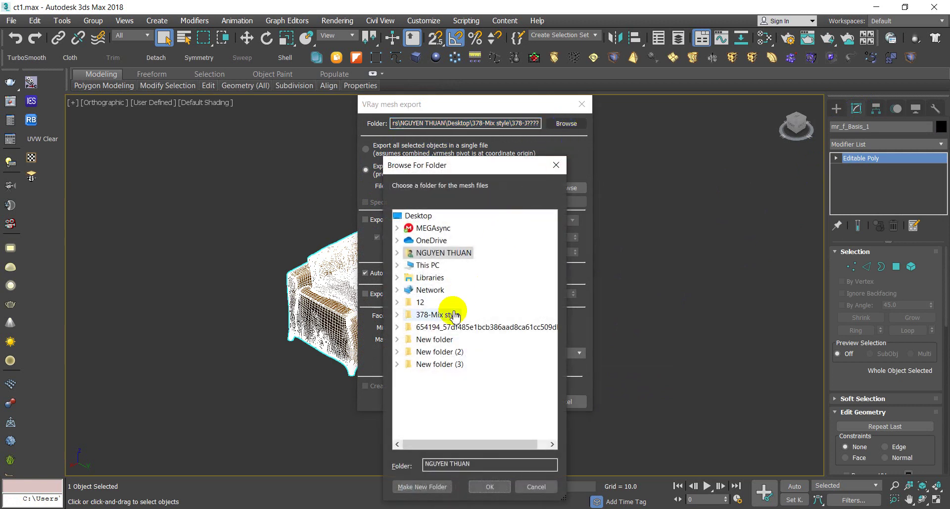
pyautogui.click(425, 265)
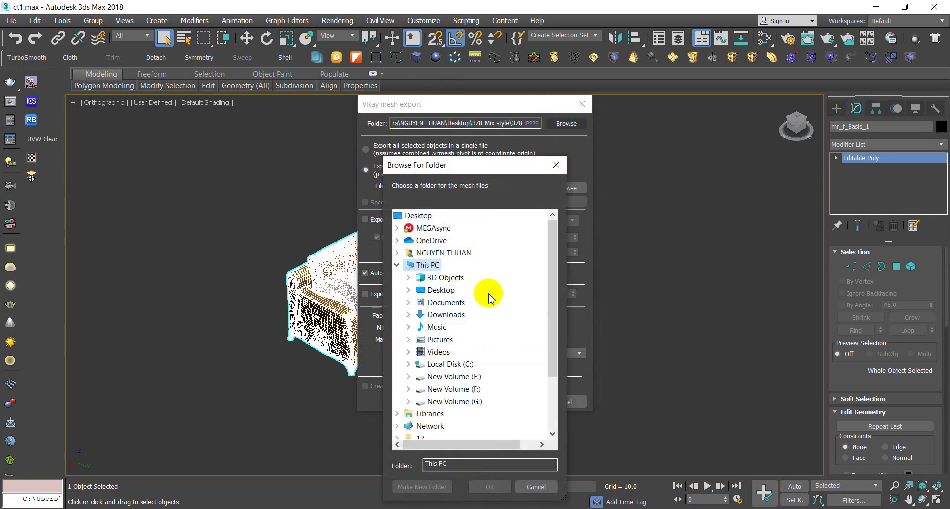
pyautogui.doubleClick(476, 378)
pyautogui.click(443, 265)
pyautogui.click(508, 488)
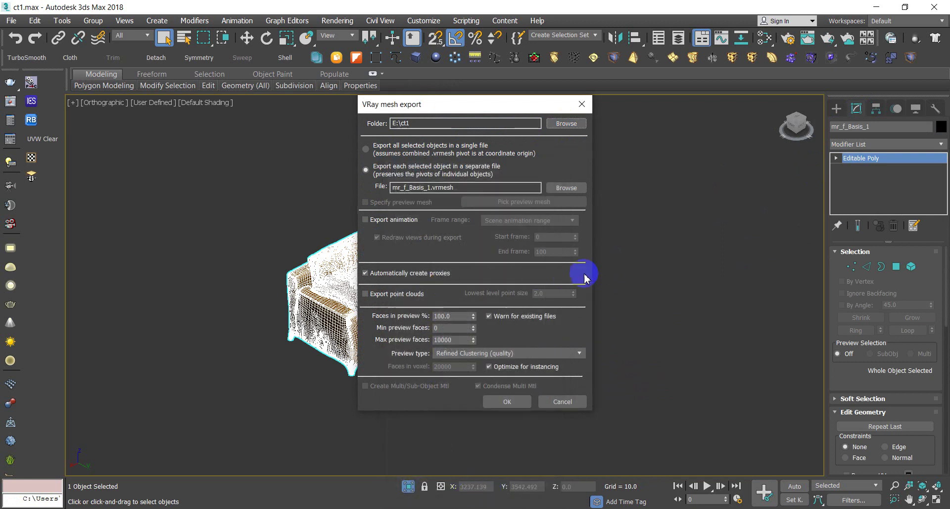
pyautogui.click(564, 188)
pyautogui.write('sofa 1')
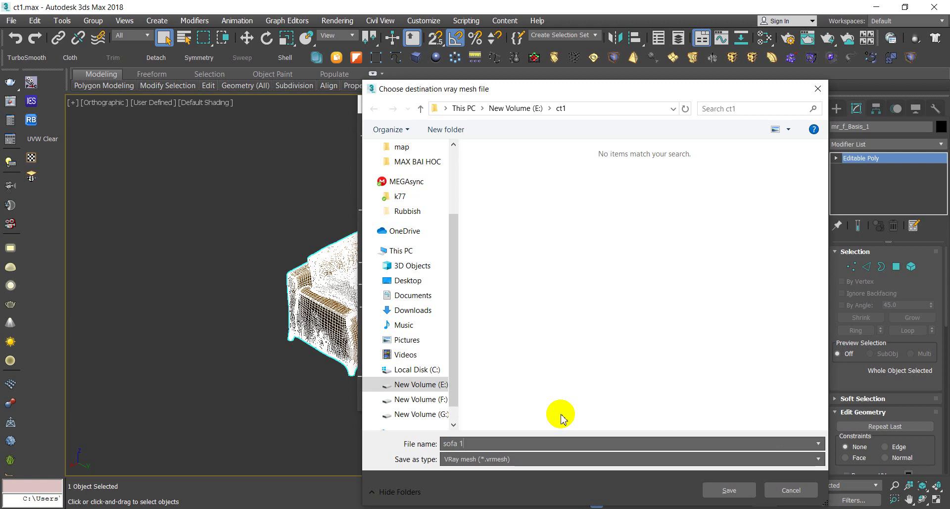
pyautogui.click(729, 489)
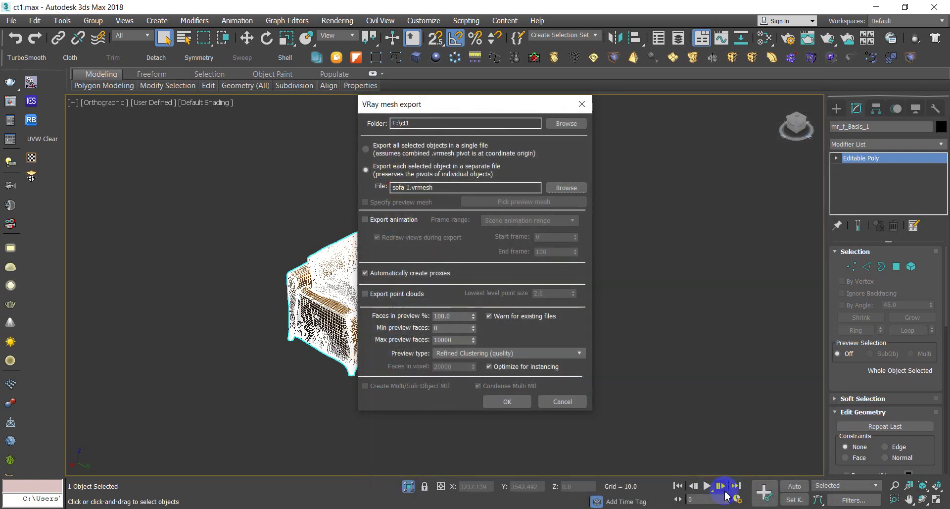
pyautogui.click(365, 274)
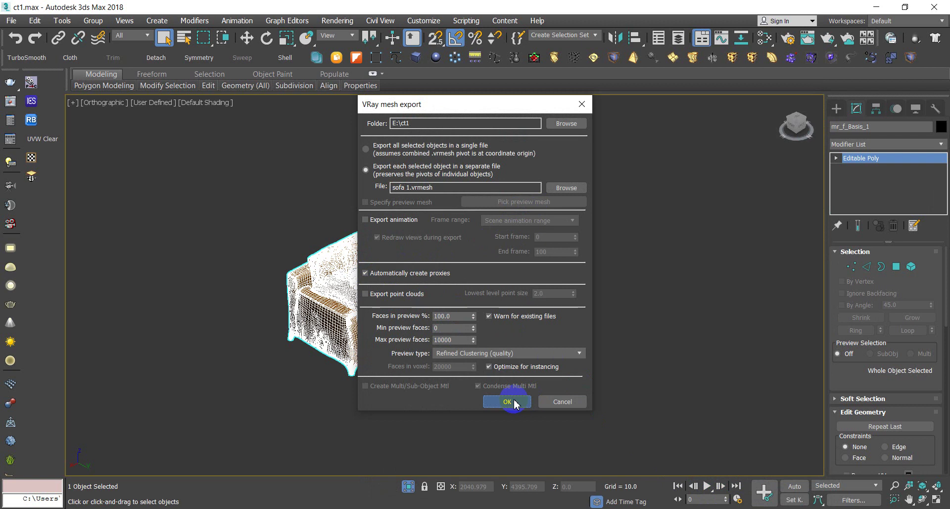
pyautogui.click(514, 402)
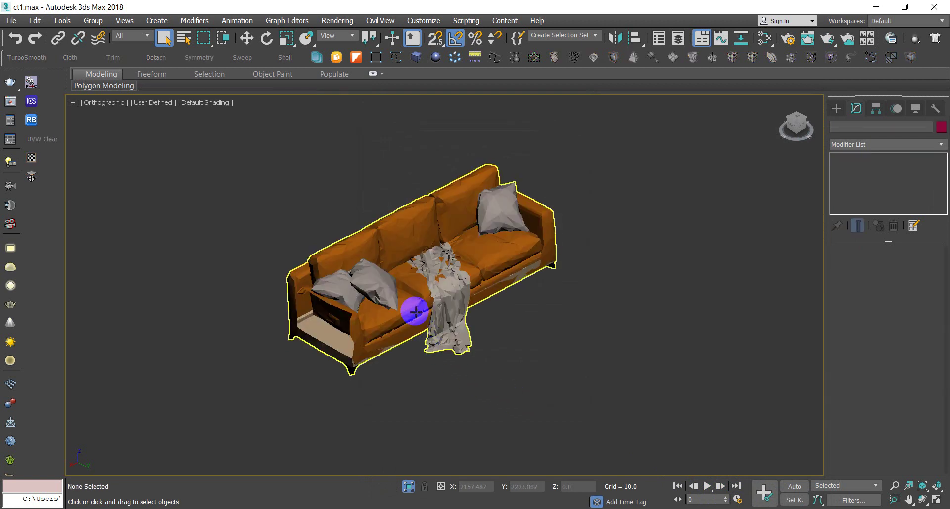
pyautogui.click(478, 259)
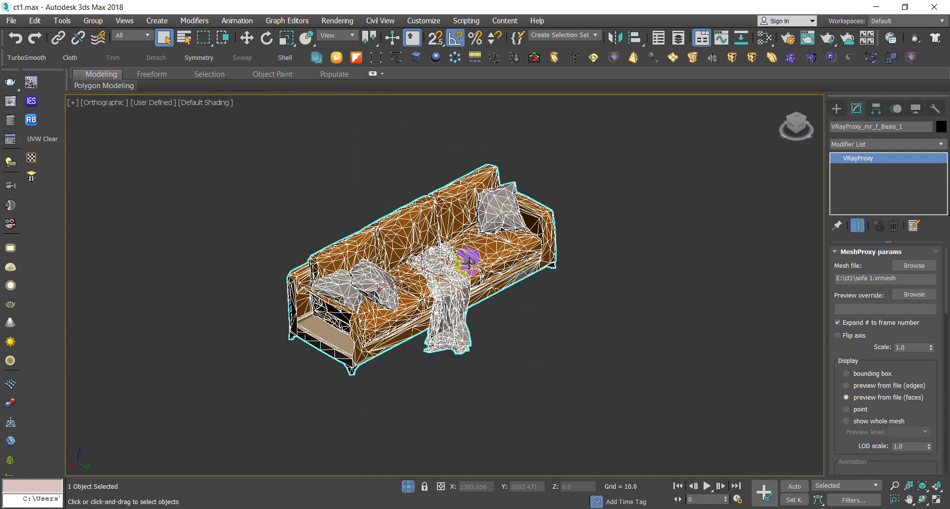
pyautogui.click(494, 307)
pyautogui.click(472, 270)
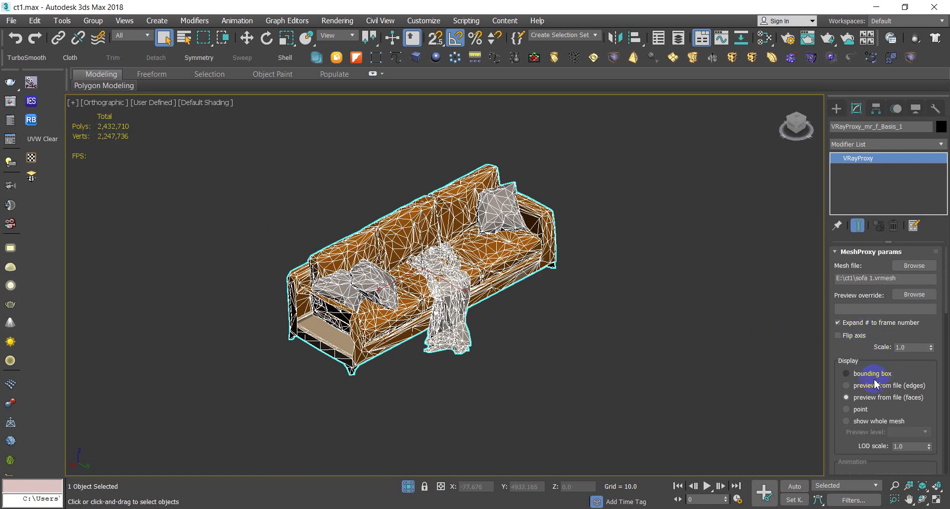
pyautogui.click(611, 252)
pyautogui.click(462, 212)
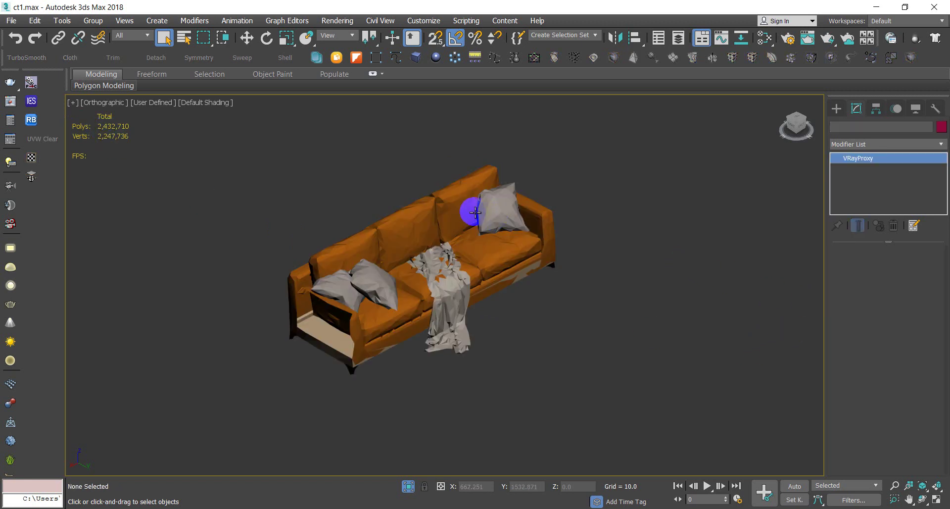
pyautogui.click(848, 166)
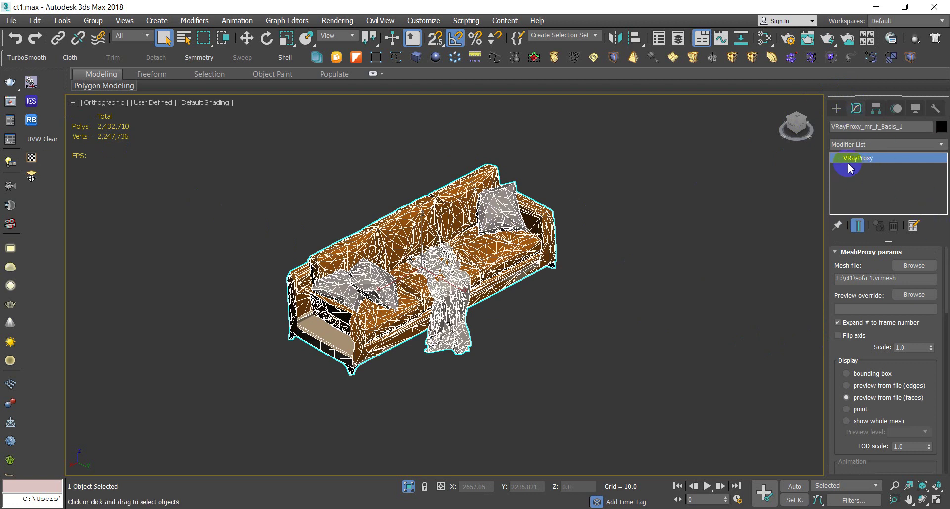
pyautogui.moveTo(946, 282); pyautogui.dragTo(944, 267)
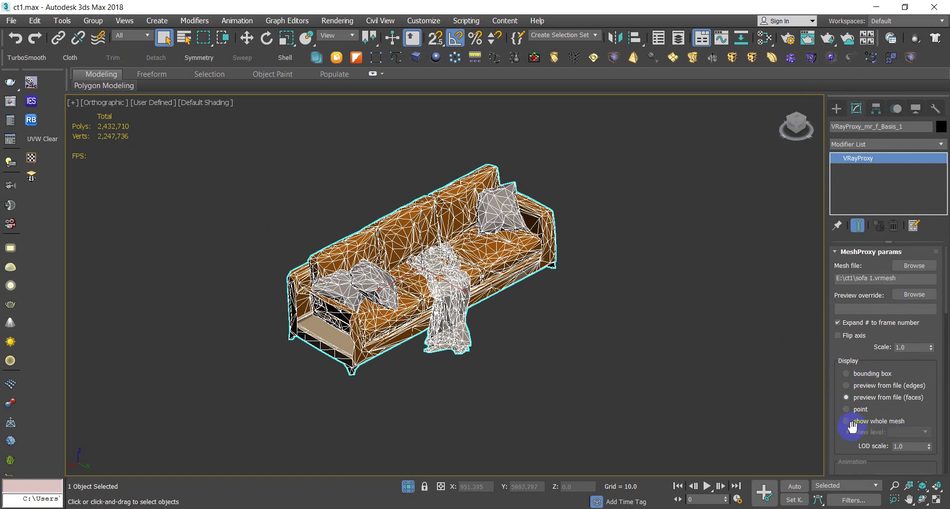
pyautogui.click(847, 420)
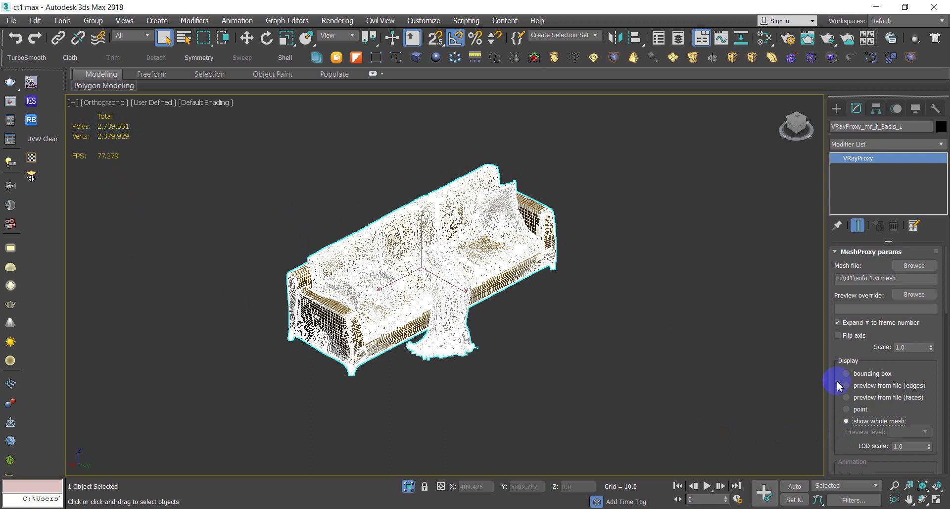
pyautogui.click(561, 328)
pyautogui.click(444, 272)
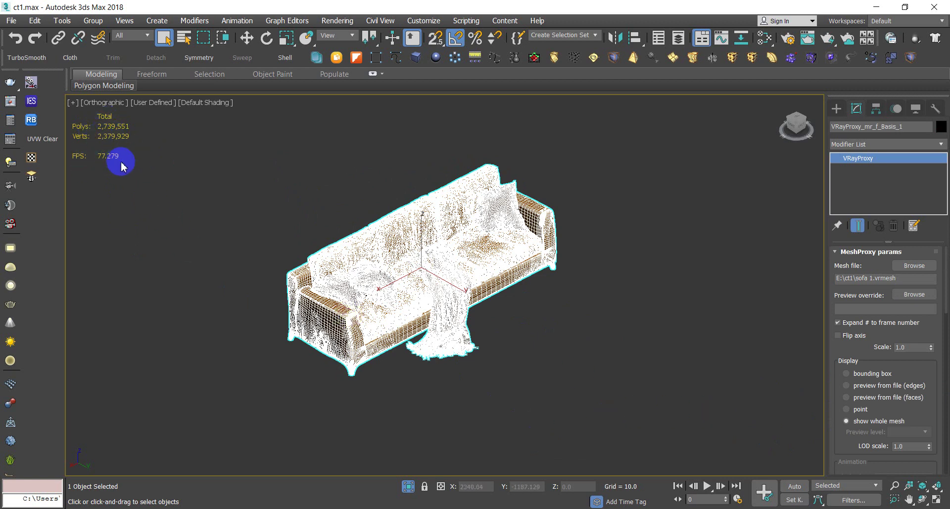
pyautogui.click(863, 400)
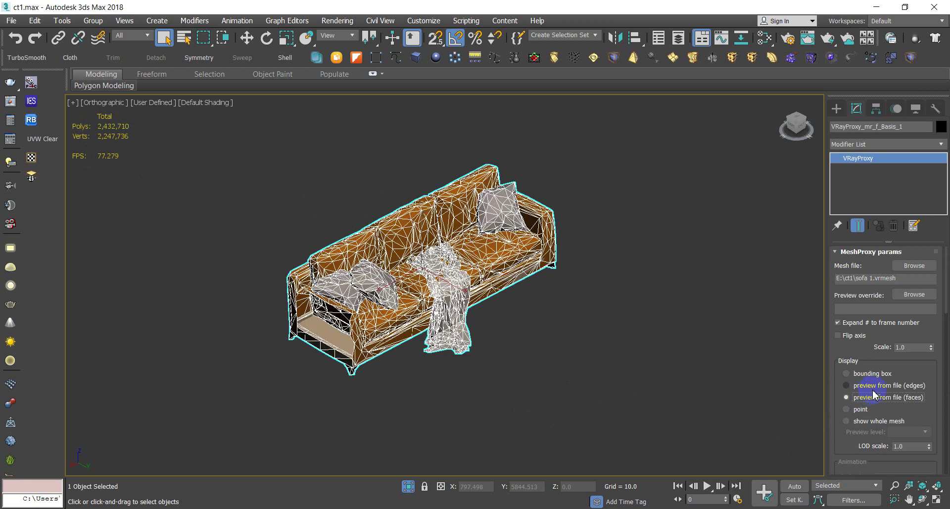
pyautogui.click(874, 390)
pyautogui.click(863, 421)
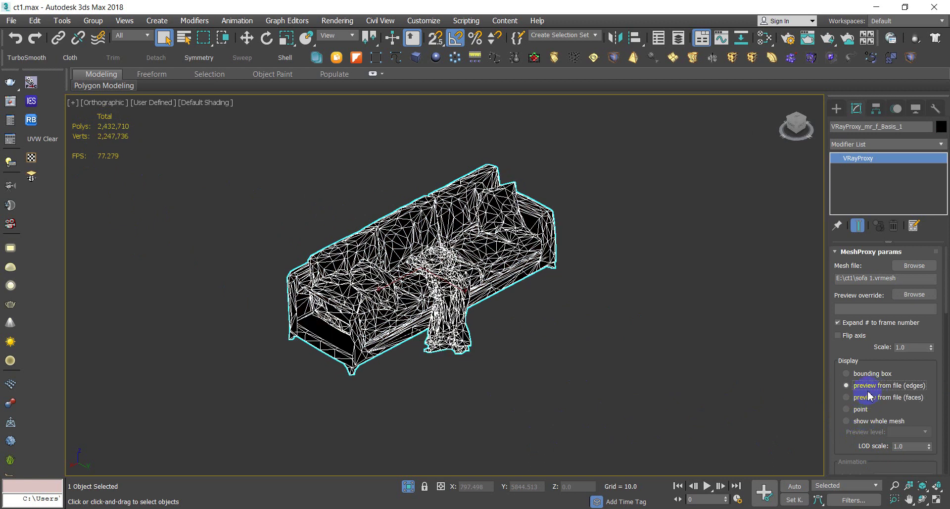
pyautogui.click(871, 374)
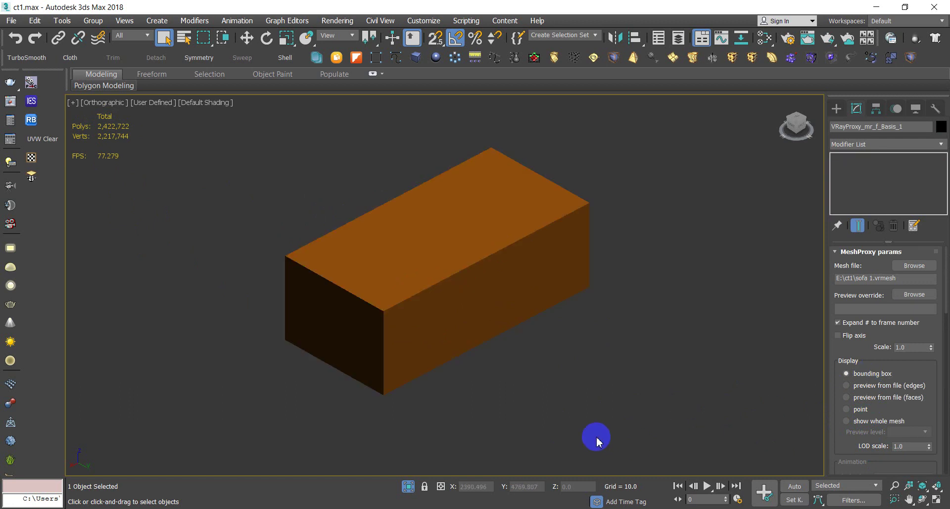
pyautogui.click(602, 441)
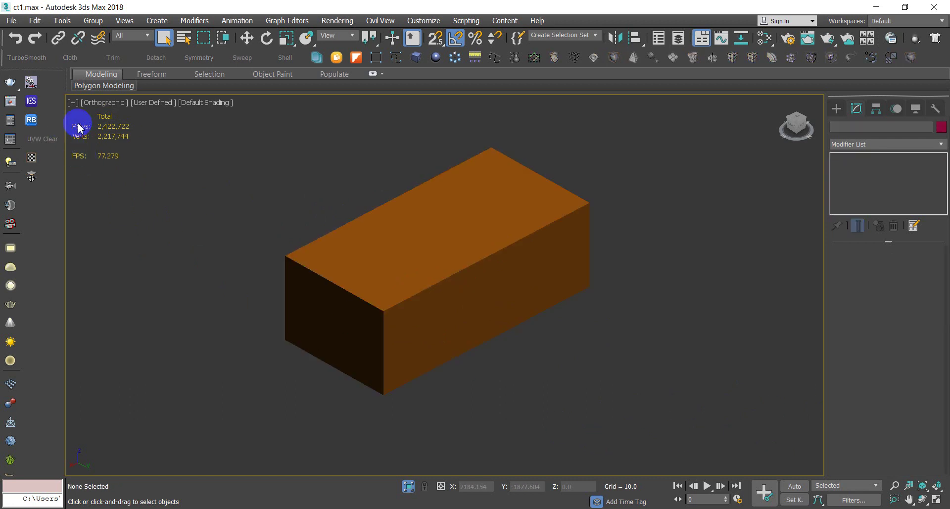
pyautogui.click(445, 268)
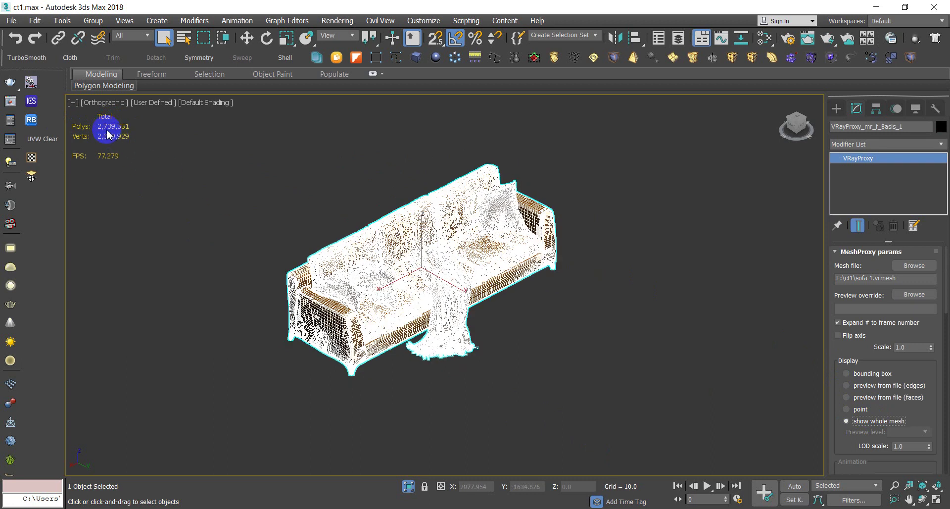
pyautogui.click(860, 375)
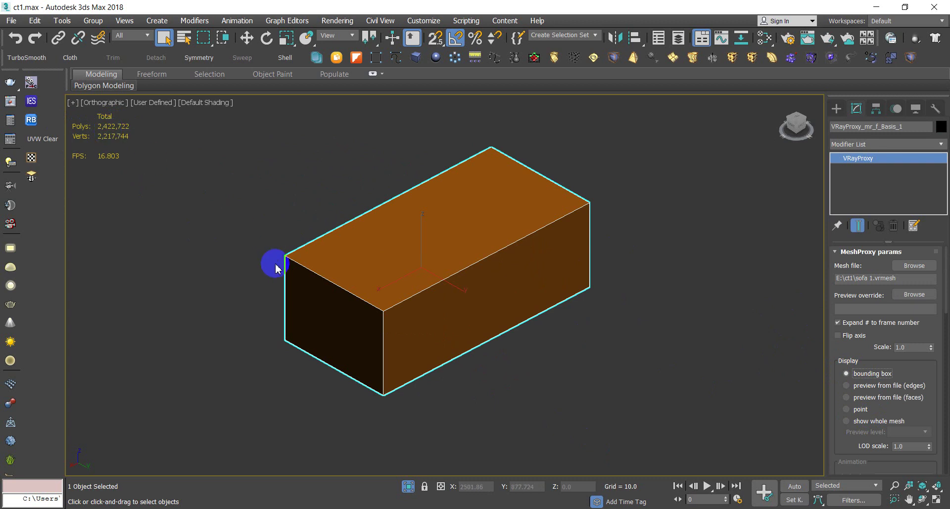
pyautogui.click(598, 310)
pyautogui.click(444, 271)
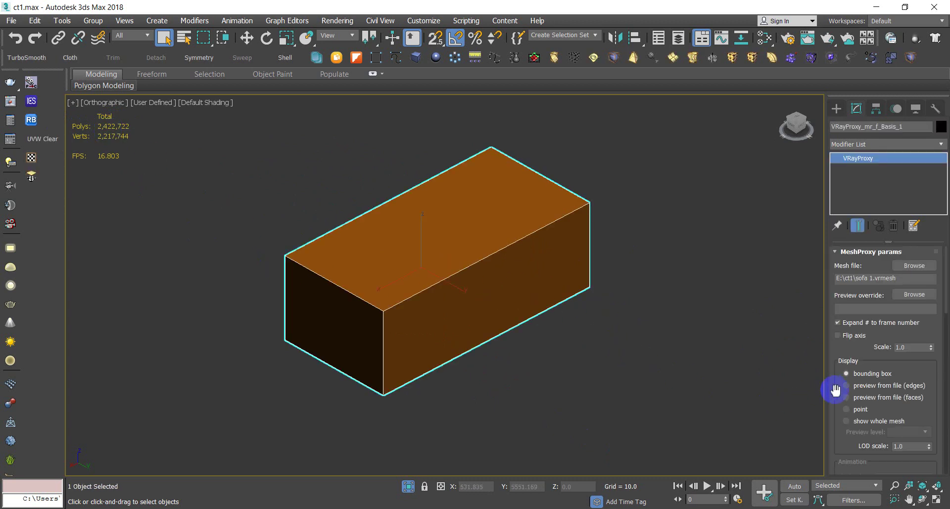
pyautogui.click(855, 411)
pyautogui.click(528, 373)
pyautogui.moveTo(360, 209)
pyautogui.mouseDown()
pyautogui.moveTo(483, 318)
pyautogui.moveTo(612, 406)
pyautogui.mouseUp()
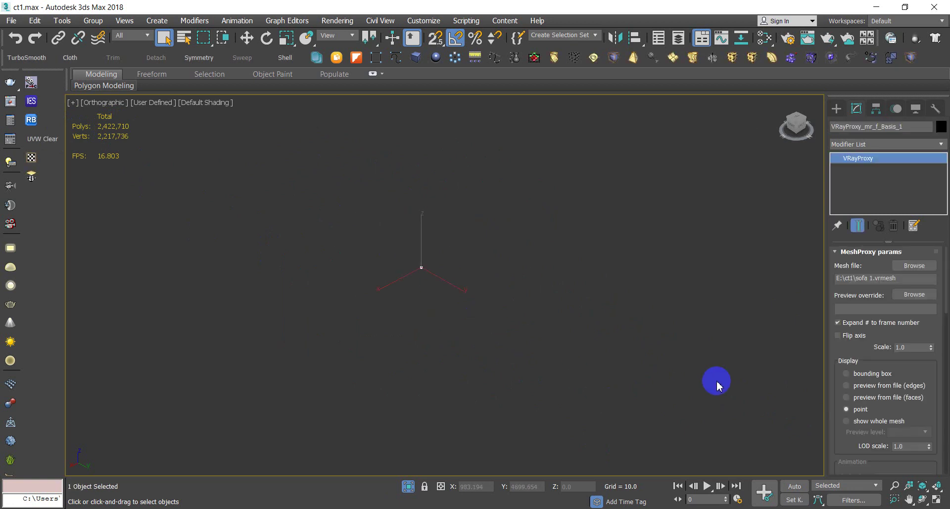
pyautogui.click(866, 379)
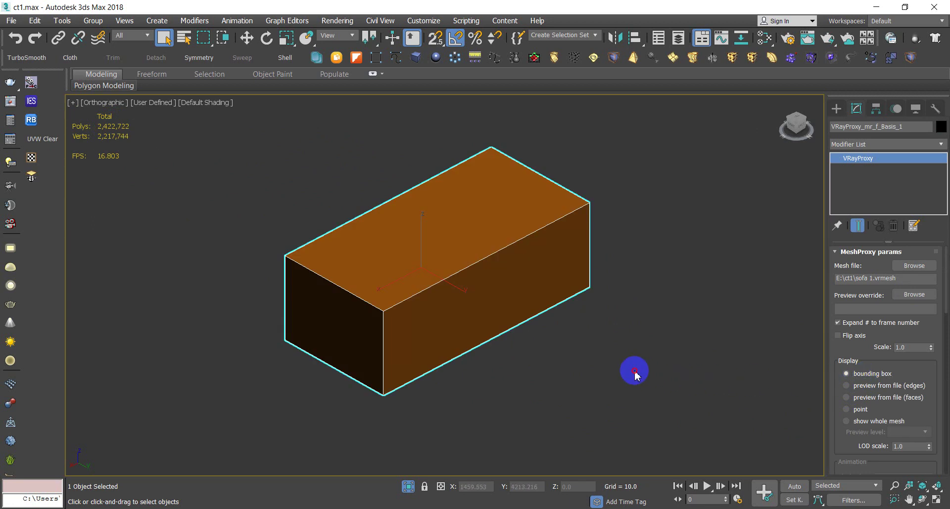
pyautogui.click(629, 371)
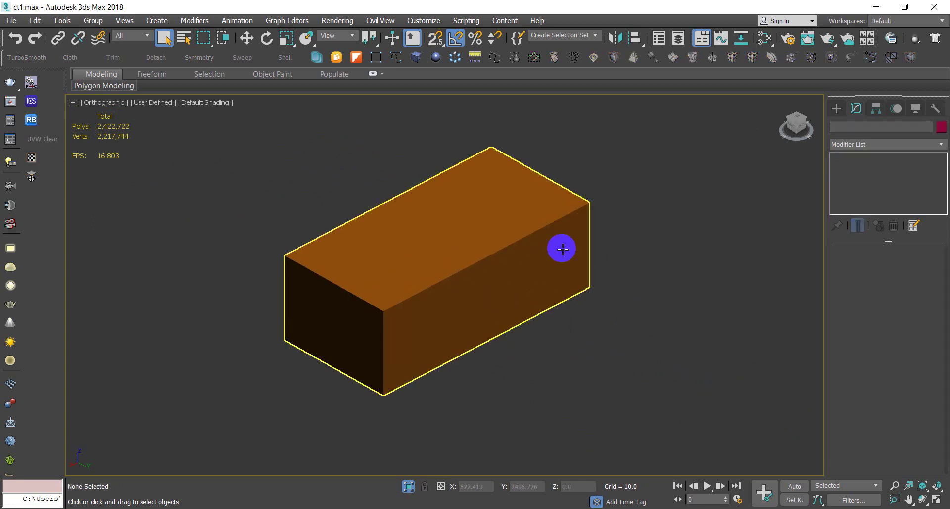
pyautogui.click(506, 265)
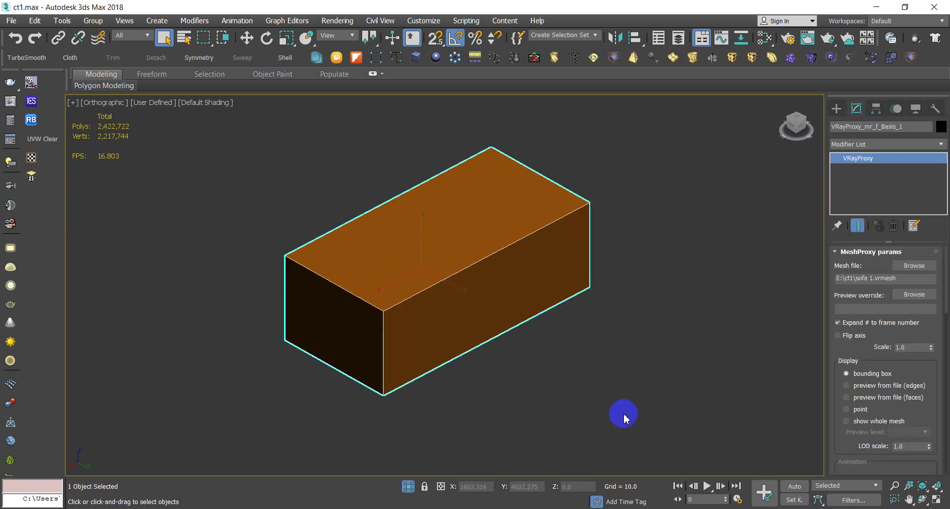
pyautogui.click(860, 400)
pyautogui.click(884, 389)
pyautogui.click(878, 397)
pyautogui.click(873, 391)
pyautogui.click(871, 397)
pyautogui.click(866, 391)
pyautogui.click(866, 398)
pyautogui.click(866, 392)
pyautogui.click(865, 398)
pyautogui.click(865, 392)
pyautogui.click(866, 396)
pyautogui.click(870, 389)
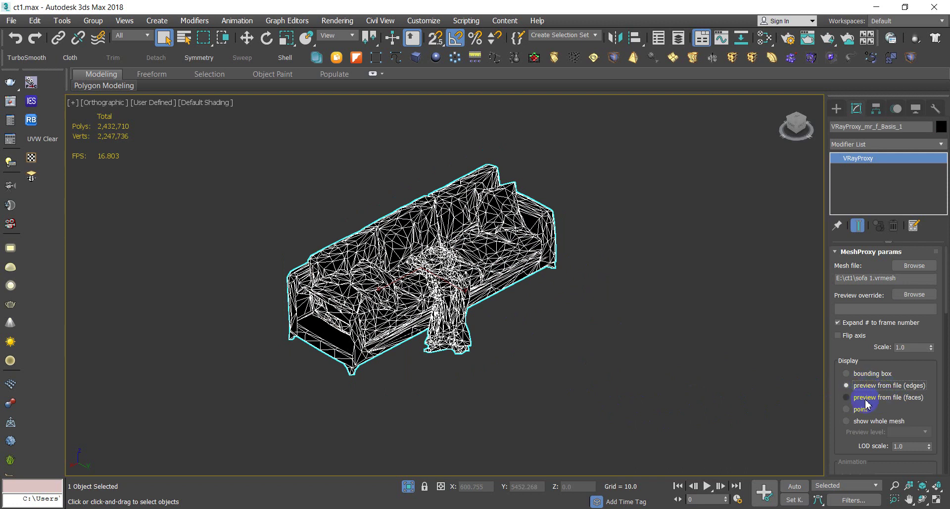
pyautogui.click(885, 398)
pyautogui.click(916, 386)
pyautogui.click(907, 399)
pyautogui.click(783, 388)
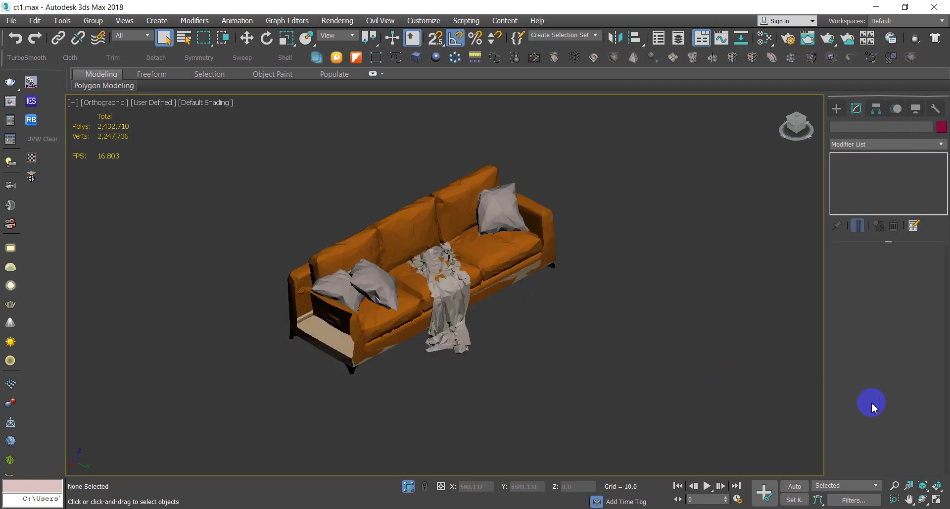
# Unhide all room objects, select the lounge chair group and isolate it.
pyautogui.rightClick(303, 229)
pyautogui.click(326, 168)
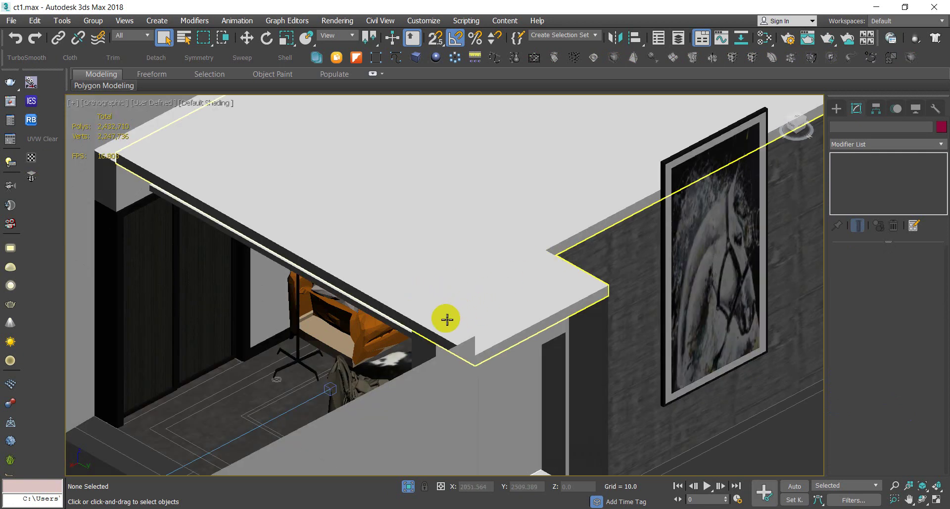
pyautogui.moveTo(447, 318)
pyautogui.keyDown('alt'); pyautogui.mouseDown(button='middle')
pyautogui.moveTo(469, 292)
pyautogui.moveTo(484, 296)
pyautogui.moveTo(480, 308)
pyautogui.mouseUp(button='middle'); pyautogui.keyUp('alt')
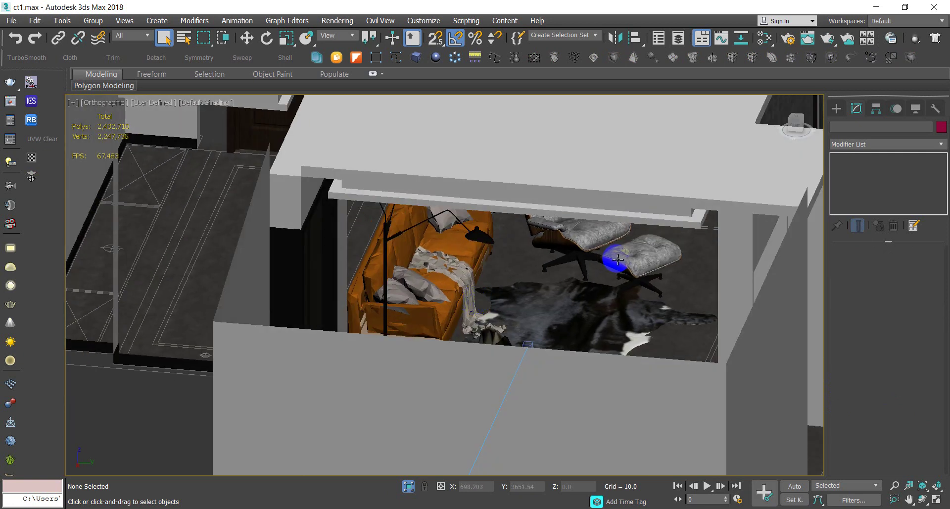
pyautogui.scroll(3, 584, 248)
pyautogui.click(583, 245)
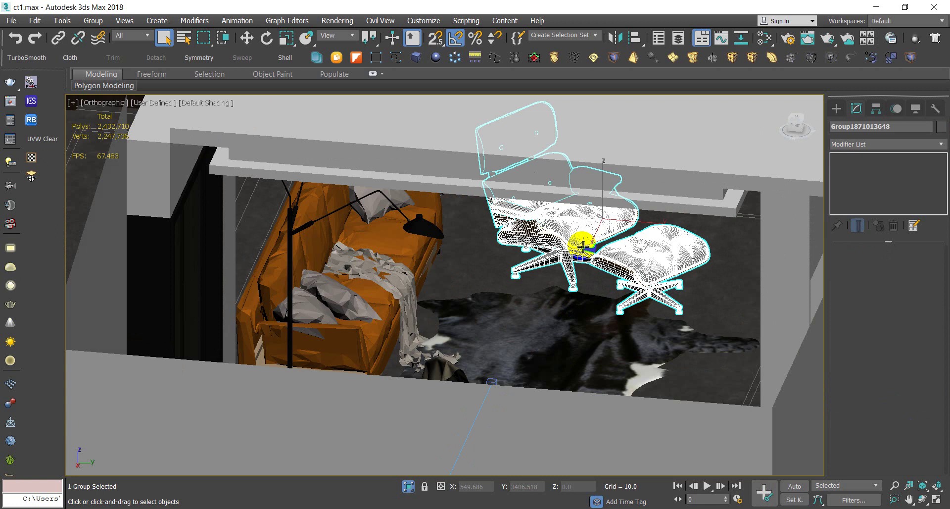
pyautogui.hotkey('alt', 'q')
# Explode the lounge chair group into its 13 separate parts.
pyautogui.click(609, 331)
pyautogui.click(456, 307)
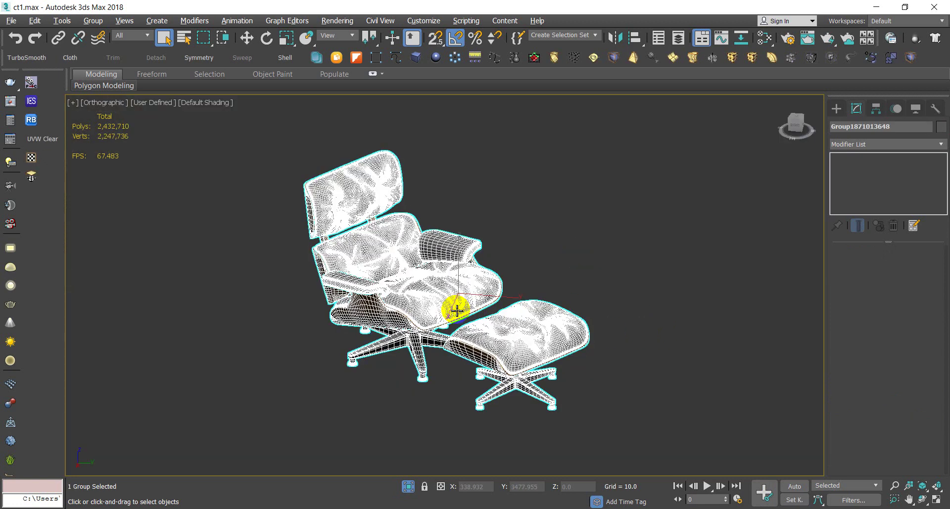
pyautogui.click(92, 20)
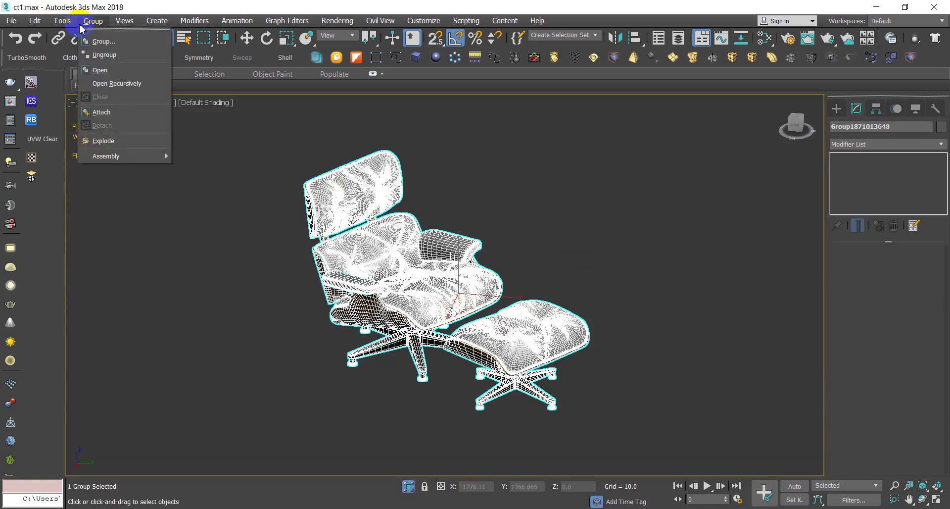
pyautogui.click(104, 141)
pyautogui.click(568, 237)
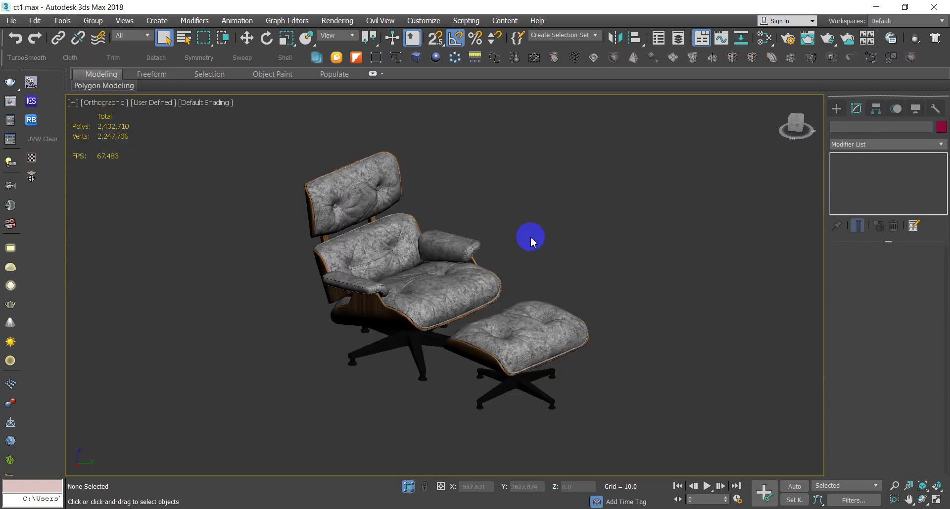
pyautogui.click(374, 206)
pyautogui.scroll(-5, 440, 244)
pyautogui.moveTo(547, 371); pyautogui.dragTo(297, 106)
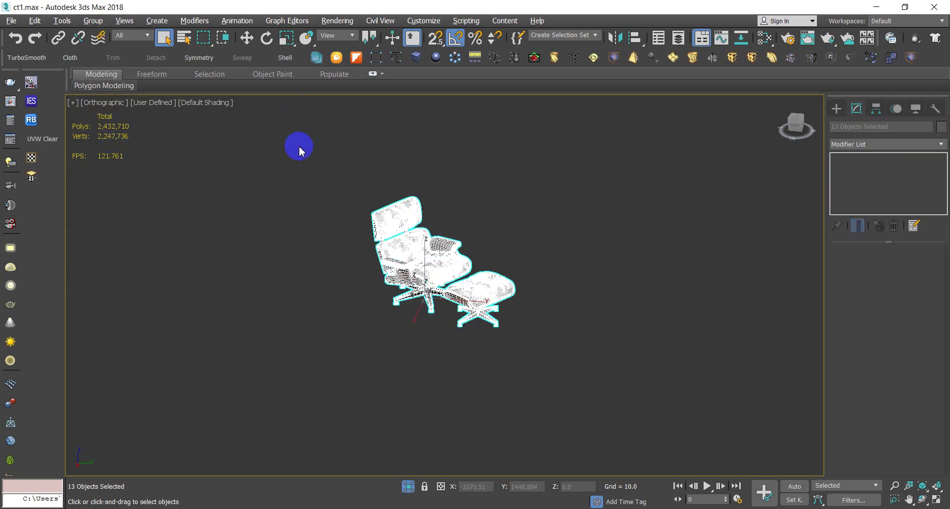
pyautogui.click(522, 270)
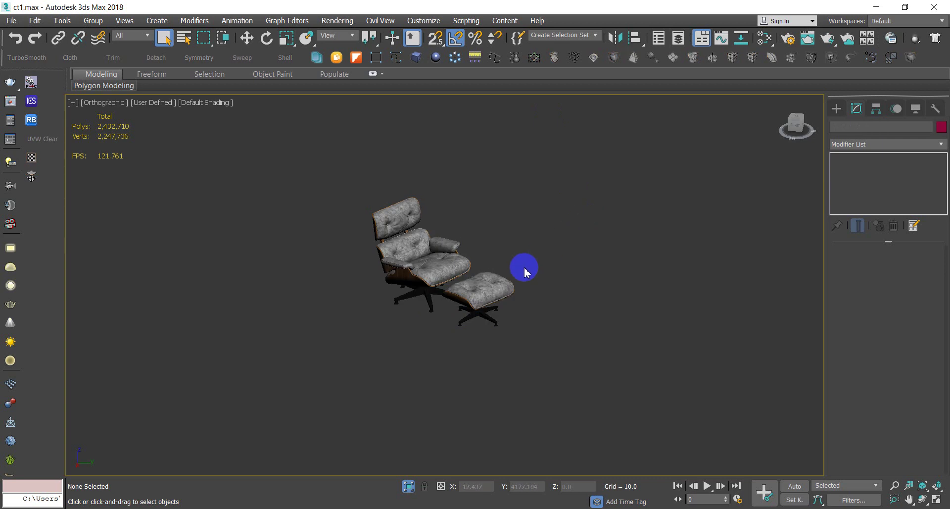
# Attach every armchair part to the ottoman via the Attach List, forming one editable poly.
pyautogui.click(488, 291)
pyautogui.click(488, 291)
pyautogui.rightClick(263, 208)
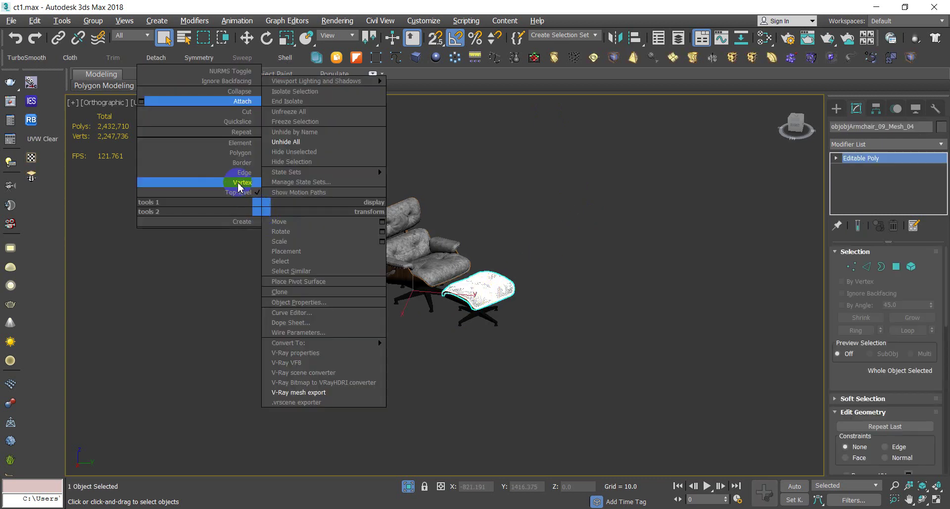
pyautogui.click(142, 101)
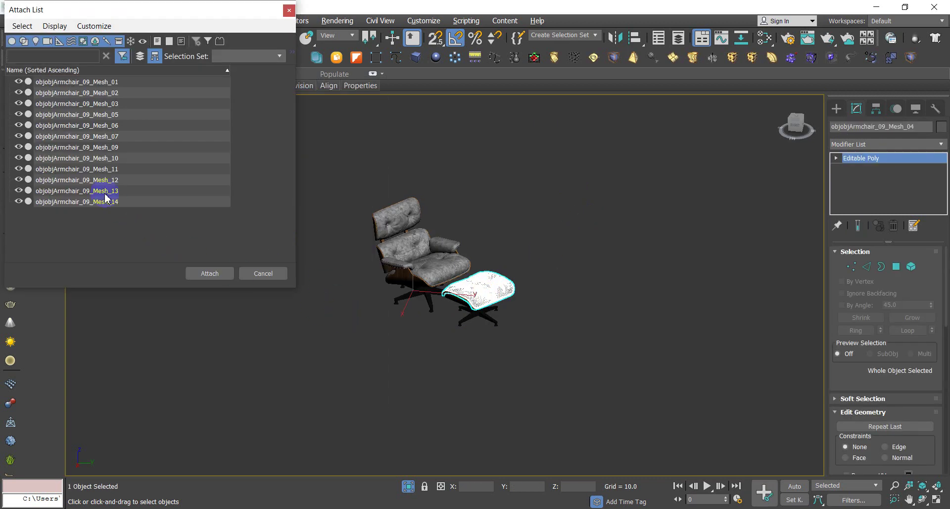
pyautogui.click(91, 170)
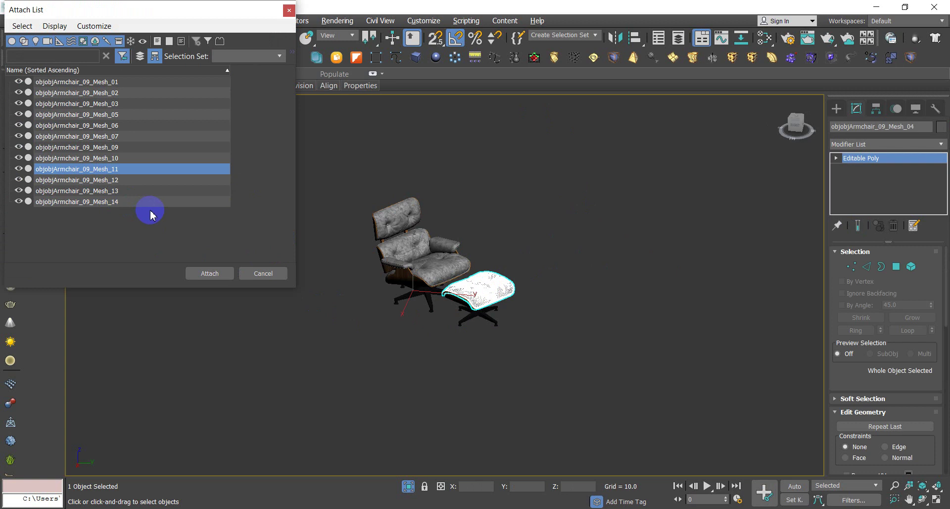
pyautogui.hotkey('ctrl', 'a')
pyautogui.click(202, 268)
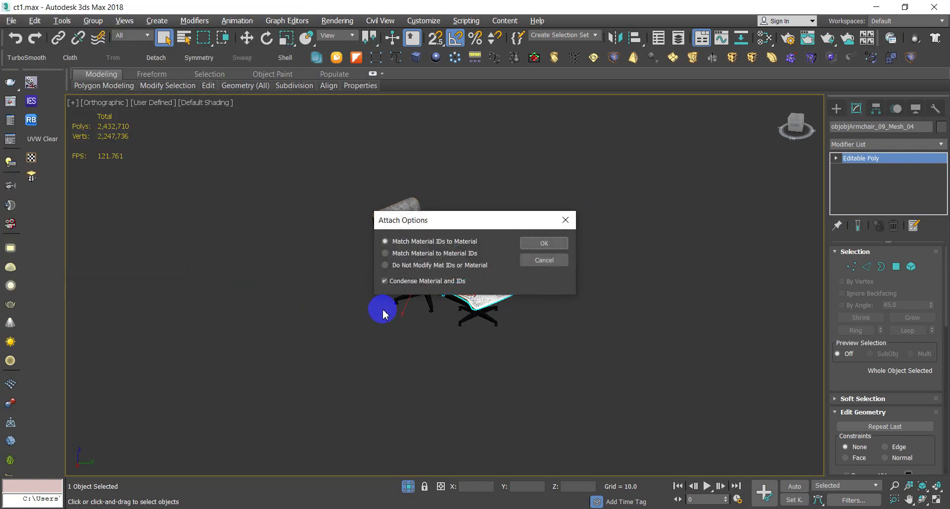
pyautogui.click(544, 243)
pyautogui.click(621, 340)
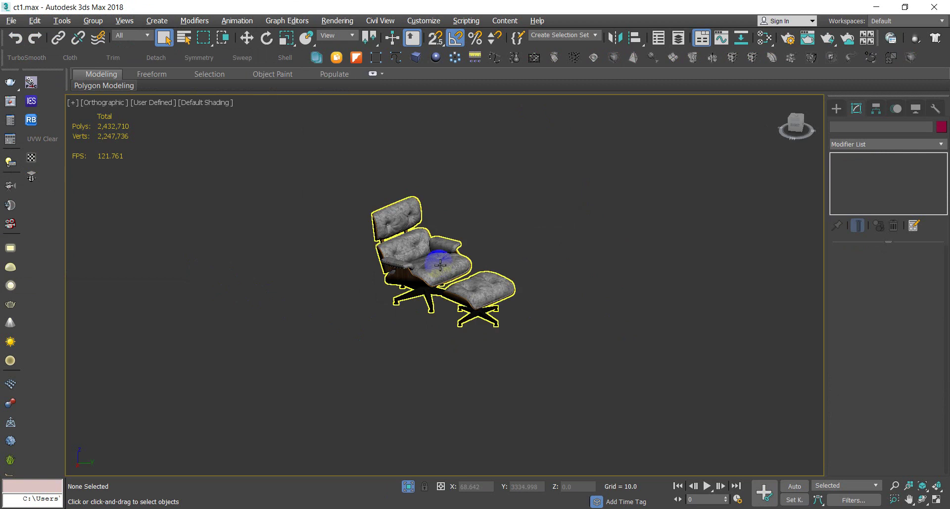
pyautogui.click(437, 267)
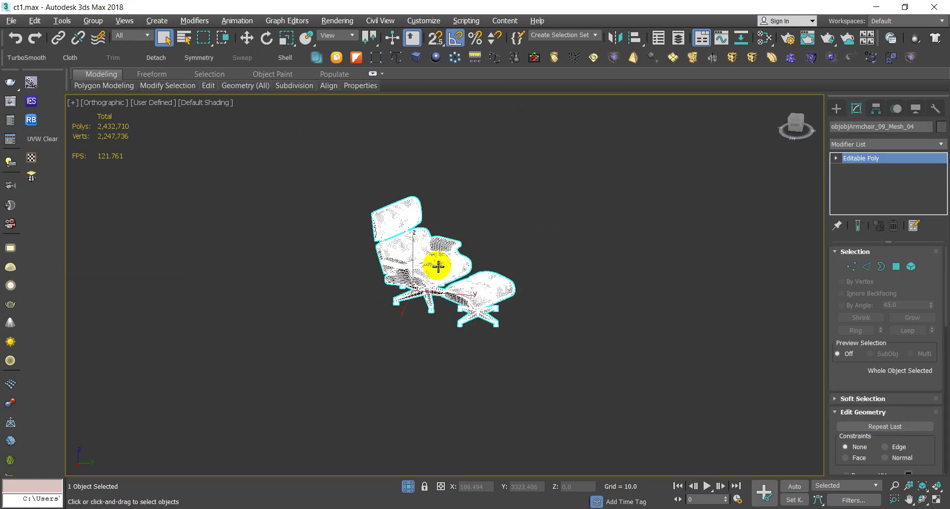
pyautogui.rightClick(437, 267)
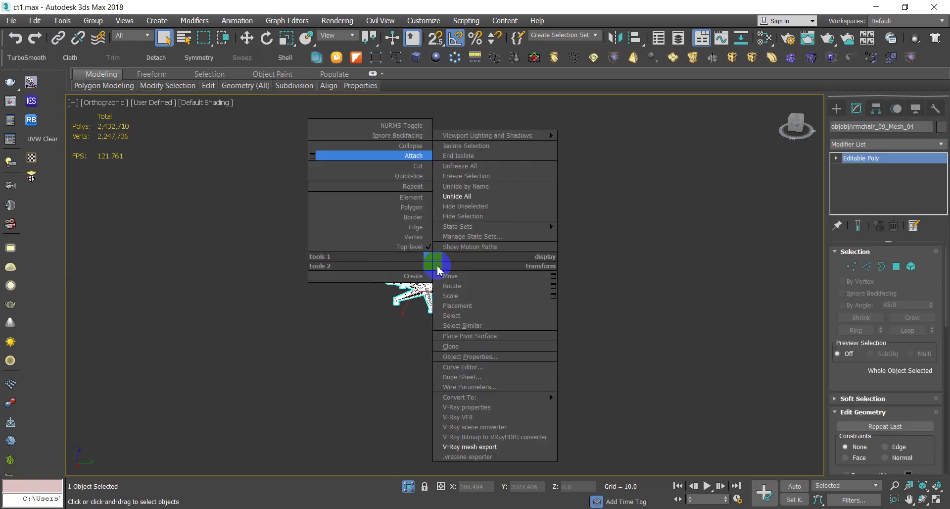
# Export the armchair as E:\ct1\ghe thu gian 1.vrmesh with automatic proxy creation on.
pyautogui.click(469, 447)
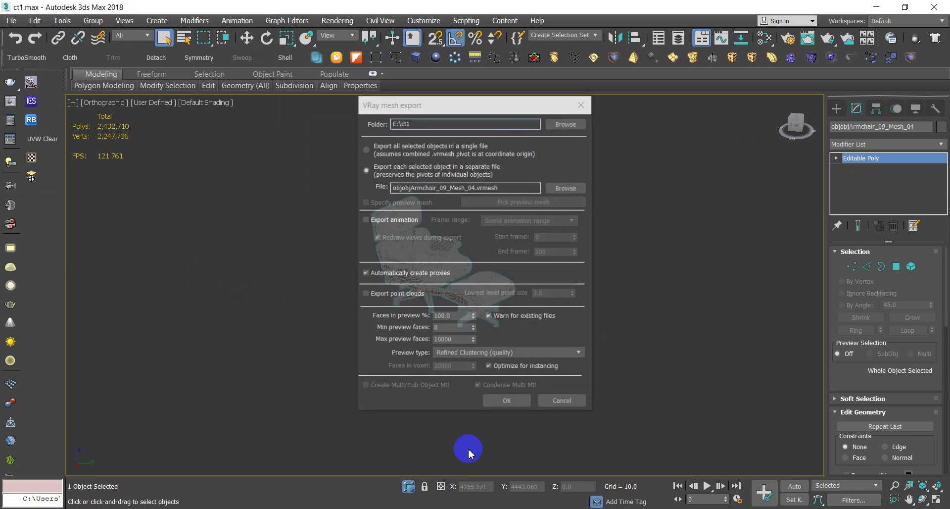
pyautogui.doubleClick(442, 339)
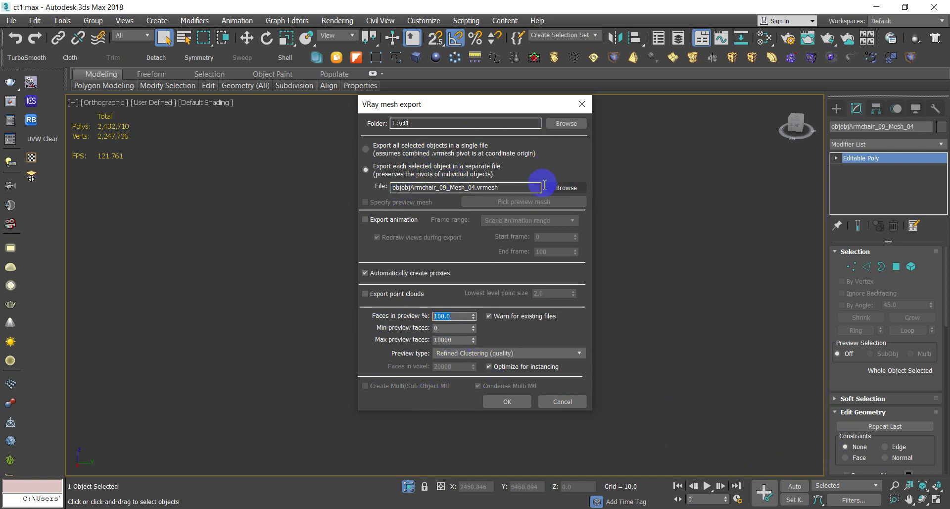
pyautogui.click(566, 190)
pyautogui.write('ghe thu gian 1')
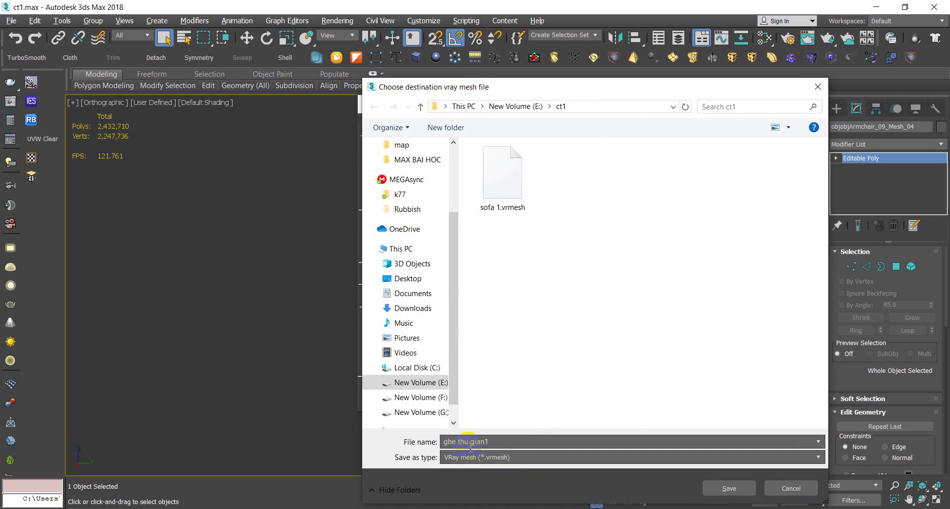
pyautogui.click(729, 490)
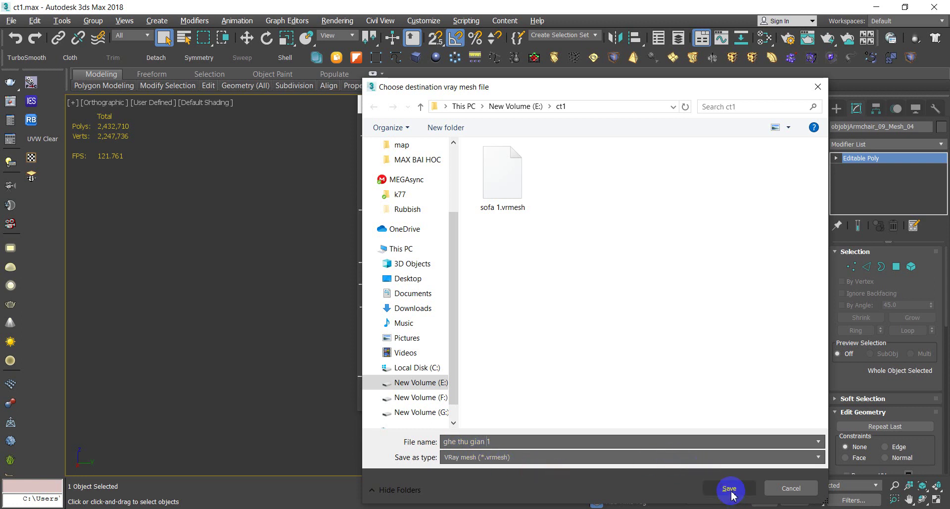
pyautogui.click(728, 489)
pyautogui.click(508, 399)
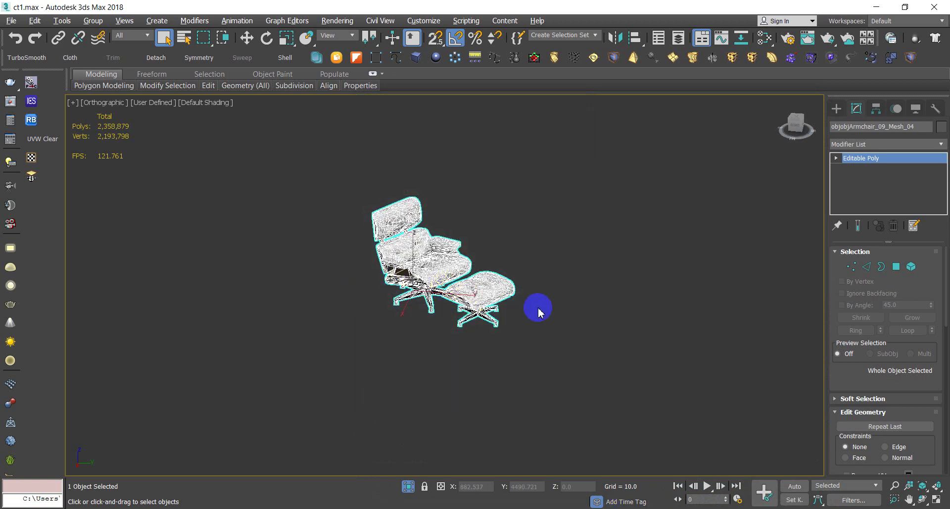
pyautogui.scroll(5, 488, 269)
# Set the chair proxy's display to bounding box.
pyautogui.click(361, 303)
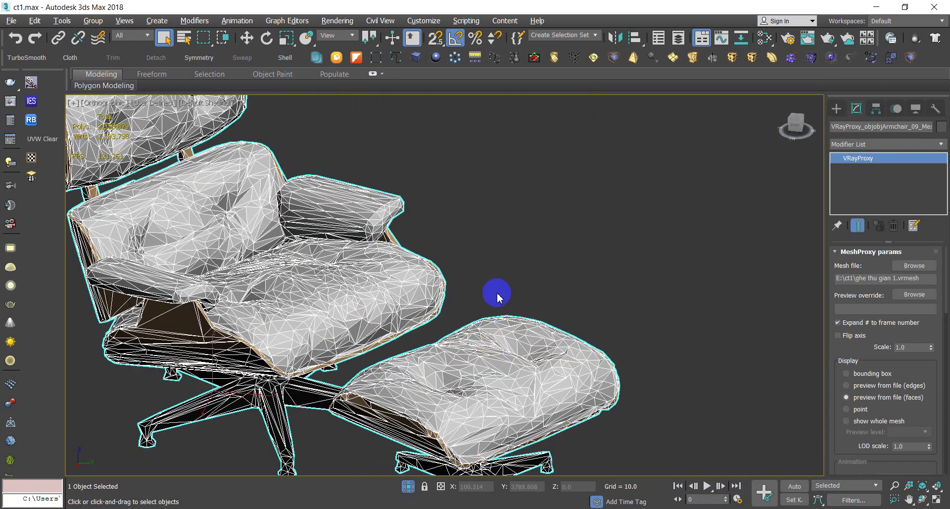
pyautogui.click(865, 390)
pyautogui.click(870, 378)
pyautogui.scroll(-5, 604, 328)
pyautogui.scroll(2, 601, 327)
# Unhide all scene objects and orbit around the whole room.
pyautogui.rightClick(522, 236)
pyautogui.rightClick(368, 259)
pyautogui.click(395, 189)
pyautogui.scroll(-5, 403, 247)
pyautogui.moveTo(403, 248)
pyautogui.keyDown('alt'); pyautogui.mouseDown(button='middle')
pyautogui.moveTo(322, 250)
pyautogui.moveTo(328, 223)
pyautogui.moveTo(377, 259)
pyautogui.moveTo(421, 335)
pyautogui.moveTo(529, 343)
pyautogui.moveTo(495, 354)
pyautogui.moveTo(482, 348)
pyautogui.moveTo(492, 356)
pyautogui.mouseUp(button='middle'); pyautogui.keyUp('alt')
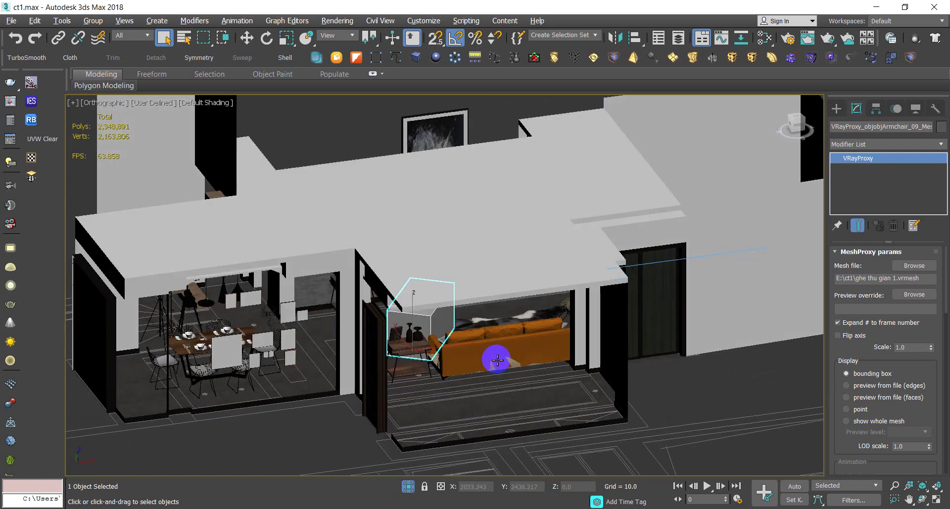
pyautogui.scroll(5, 140, 348)
pyautogui.scroll(2, 302, 326)
pyautogui.scroll(-5, 399, 276)
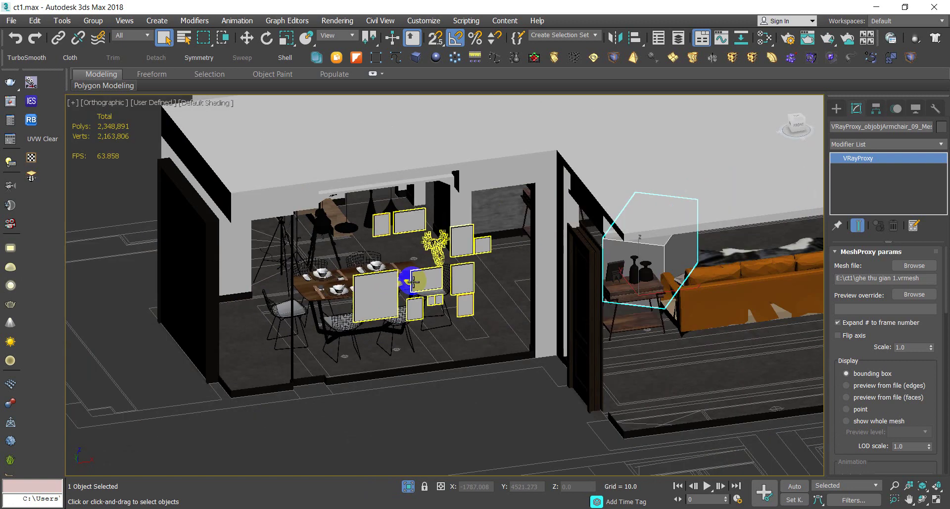
pyautogui.scroll(-1, 424, 265)
pyautogui.scroll(5, 435, 248)
pyautogui.scroll(-4, 405, 303)
pyautogui.moveTo(399, 300)
pyautogui.keyDown('alt'); pyautogui.mouseDown(button='middle')
pyautogui.moveTo(414, 250)
pyautogui.moveTo(376, 218)
pyautogui.moveTo(360, 218)
pyautogui.moveTo(360, 280)
pyautogui.moveTo(384, 315)
pyautogui.mouseUp(button='middle'); pyautogui.keyUp('alt')
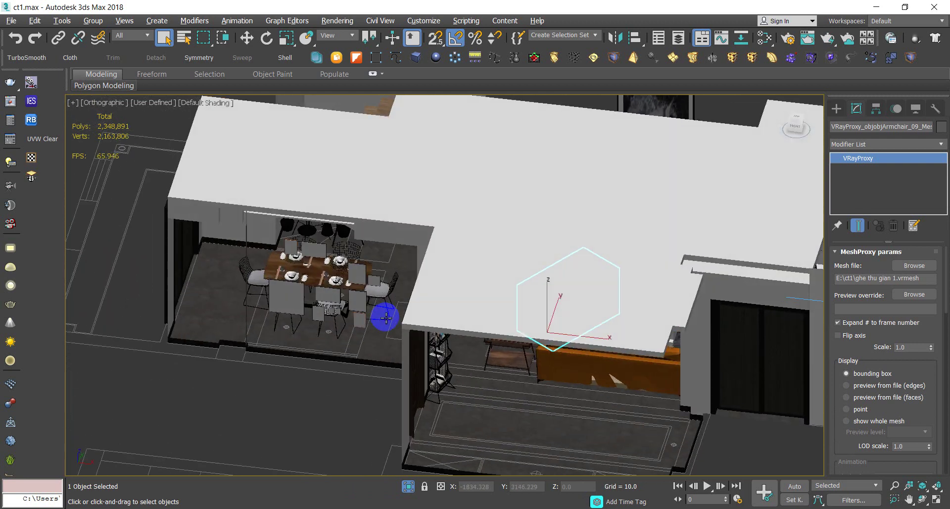
pyautogui.scroll(4, 384, 315)
pyautogui.click(510, 244)
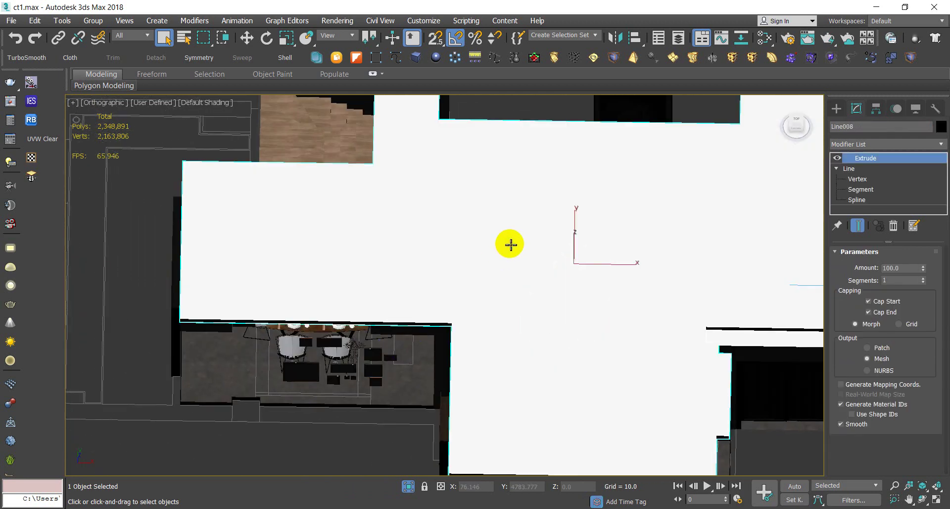
# In Top wireframe view, window-select the TV wall furniture, excluding the room wall outlines.
pyautogui.click(472, 240)
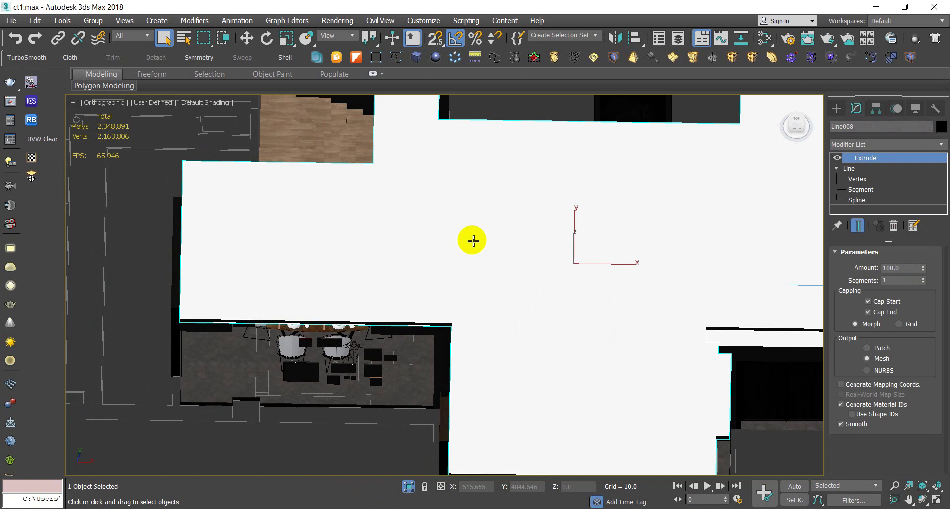
pyautogui.press('t')
pyautogui.press('F3')
pyautogui.press('y')
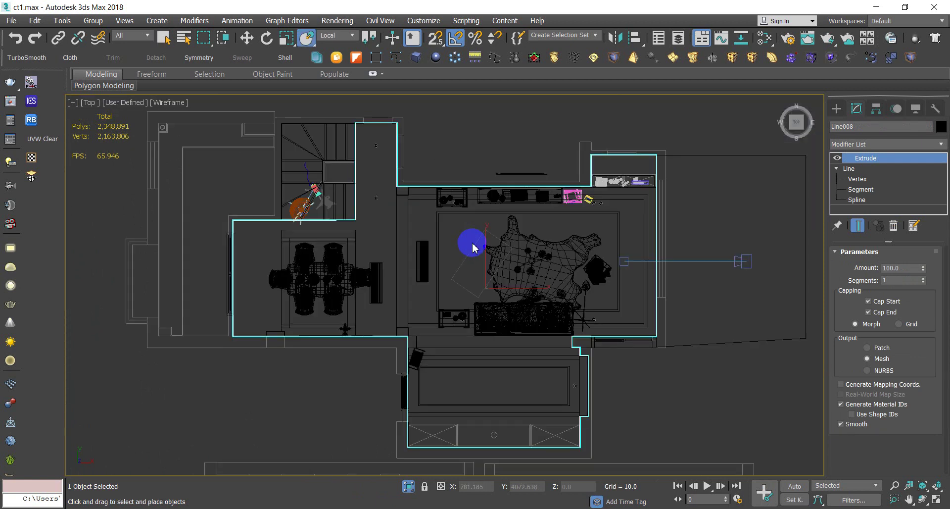
pyautogui.moveTo(471, 241); pyautogui.dragTo(410, 313, button='middle')
pyautogui.moveTo(321, 189)
pyautogui.mouseDown()
pyautogui.moveTo(612, 300)
pyautogui.moveTo(608, 289)
pyautogui.mouseUp()
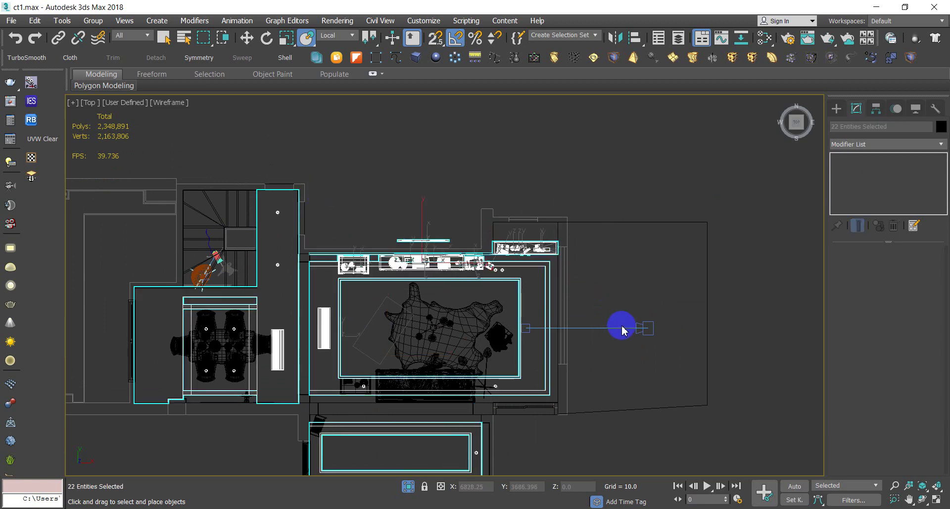
pyautogui.keyDown('alt'); pyautogui.click(478, 324); pyautogui.keyUp('alt')
pyautogui.moveTo(478, 324)
pyautogui.keyDown('alt'); pyautogui.mouseDown(button='middle')
pyautogui.moveTo(492, 272)
pyautogui.moveTo(431, 315)
pyautogui.mouseUp(button='middle'); pyautogui.keyUp('alt')
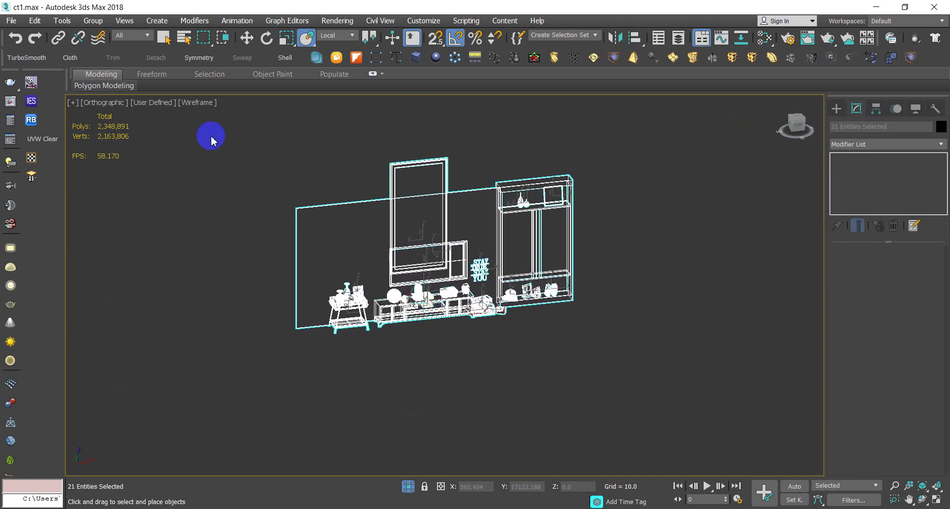
pyautogui.click(93, 21)
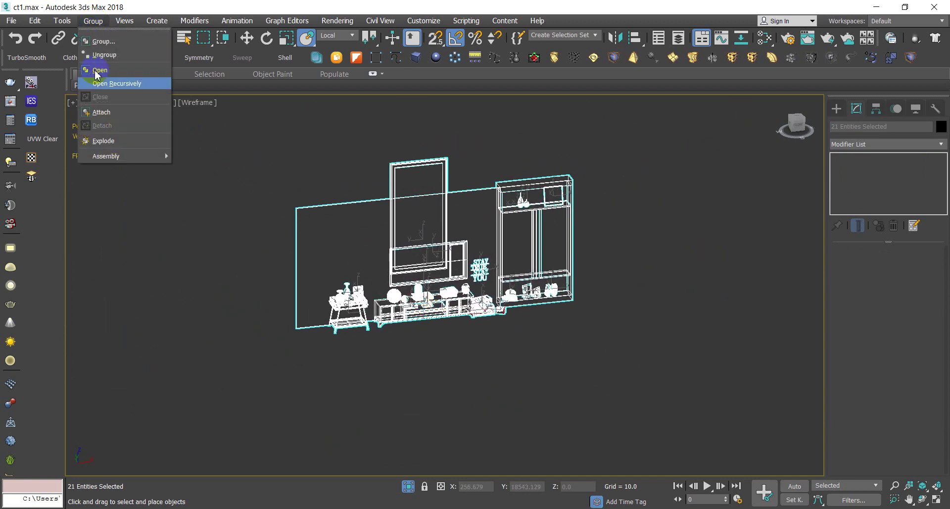
# Explode the TV wall group into 243 separate objects, then select the pink Box01.
pyautogui.click(112, 142)
pyautogui.click(484, 368)
pyautogui.moveTo(702, 410); pyautogui.dragTo(230, 129)
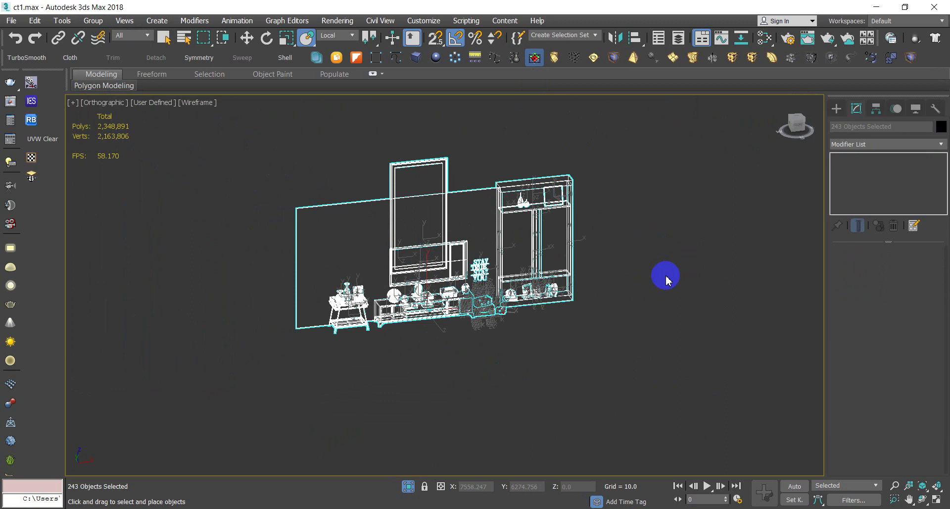
pyautogui.click(666, 281)
pyautogui.scroll(3, 465, 292)
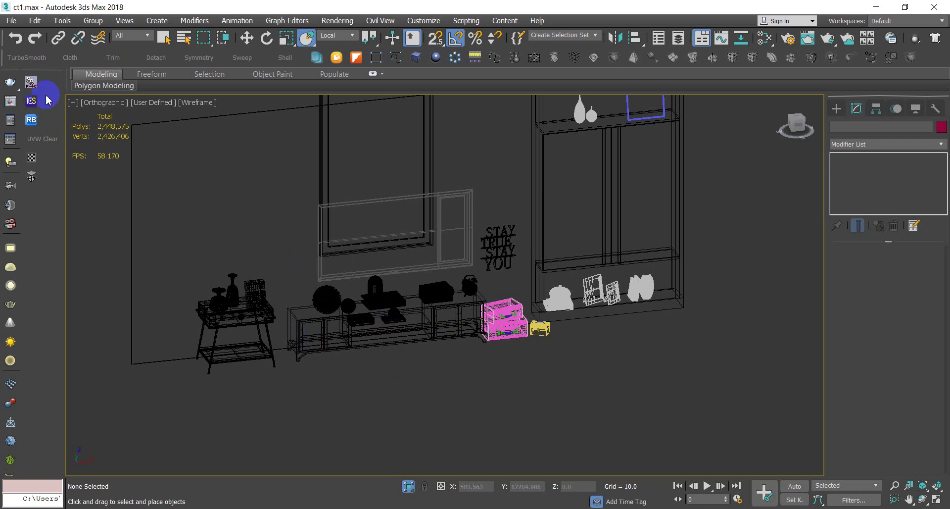
pyautogui.click(499, 328)
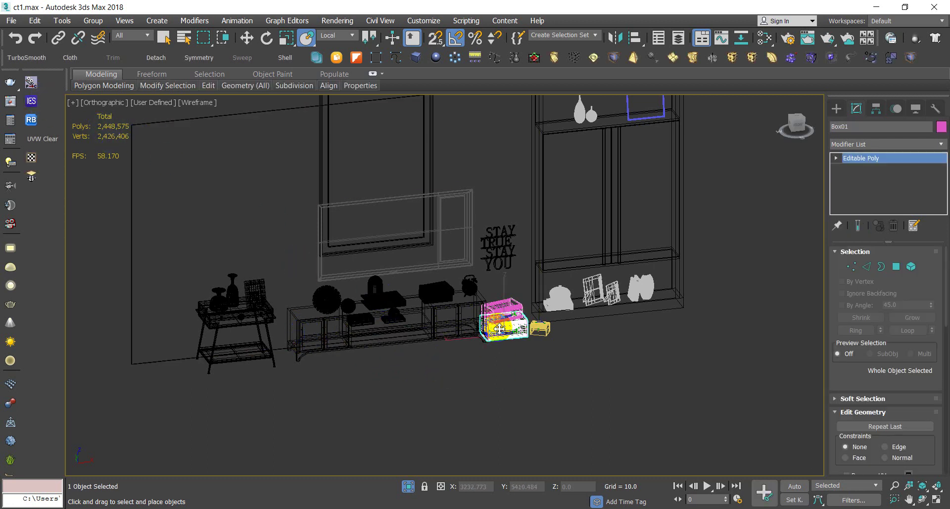
# Attach every listed TV wall object to Box01, then reselect the merged wall.
pyautogui.scroll(-4, 498, 327)
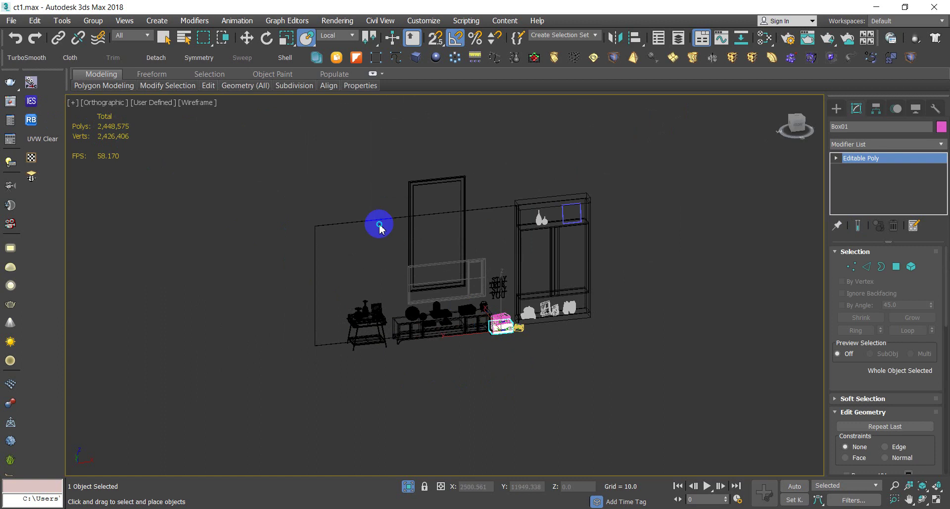
pyautogui.rightClick(376, 220)
pyautogui.click(261, 117)
pyautogui.click(96, 184)
pyautogui.hotkey('ctrl', 'a')
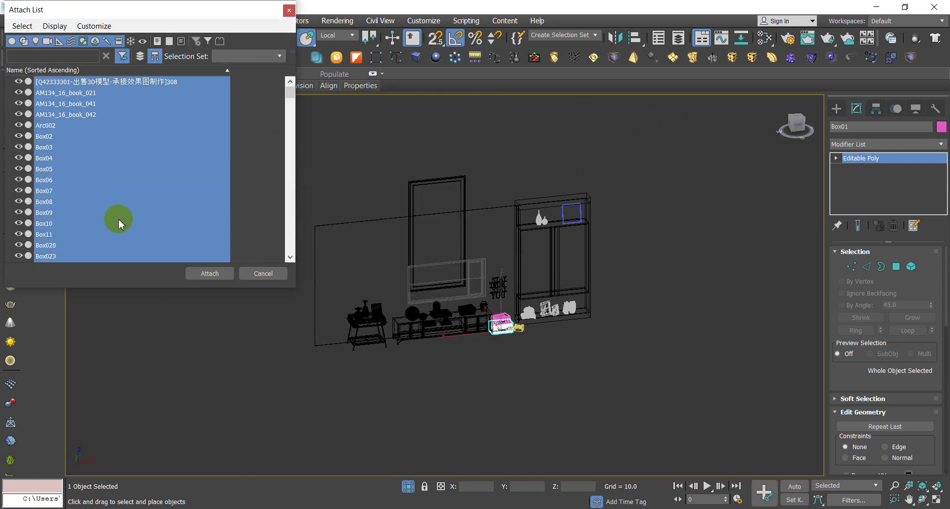
pyautogui.click(210, 274)
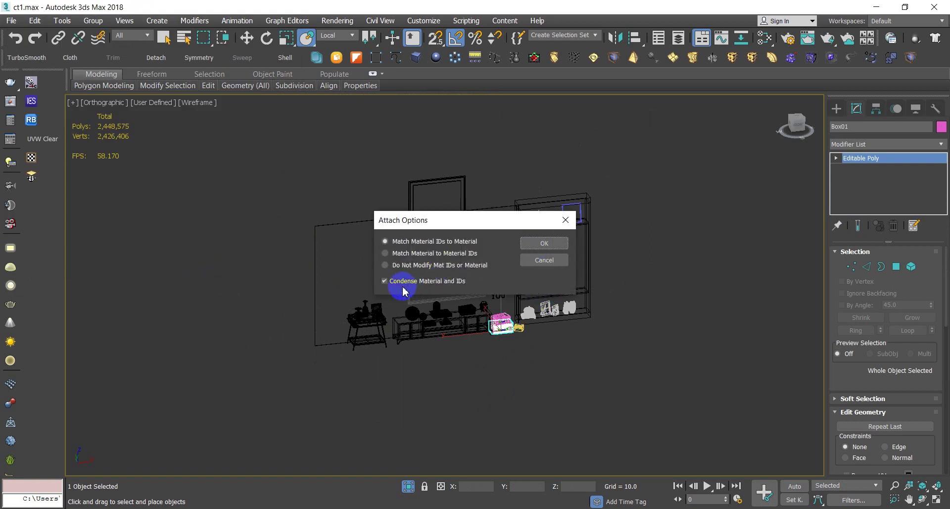
pyautogui.click(547, 243)
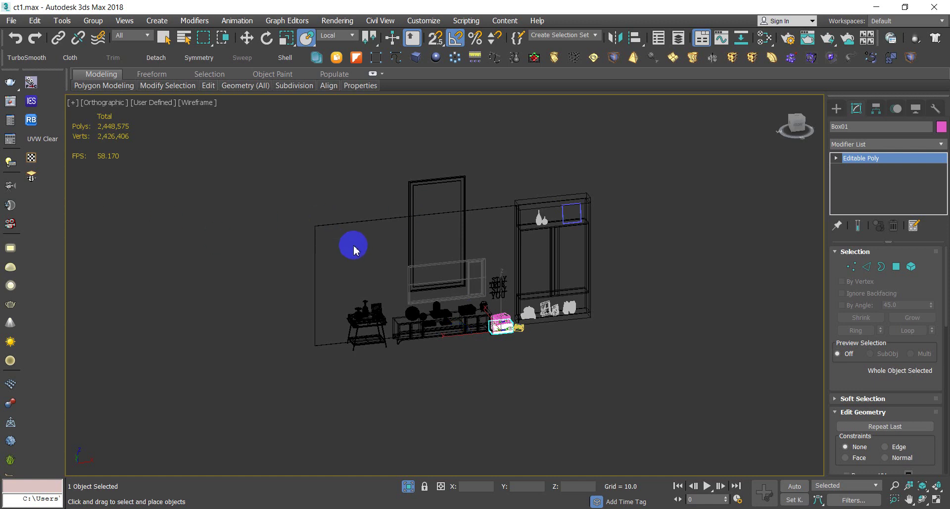
pyautogui.scroll(2, 445, 365)
pyautogui.click(445, 365)
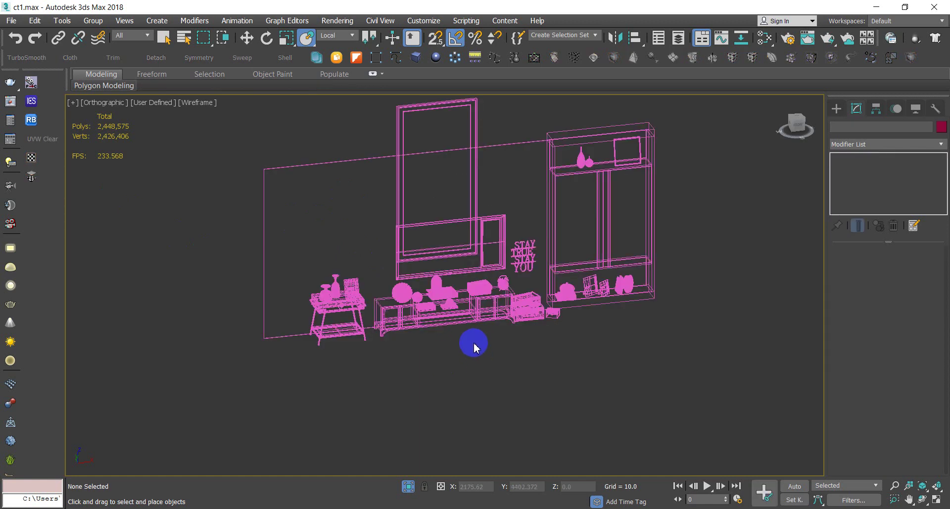
pyautogui.click(475, 305)
# Export the merged wall as a V-Ray mesh named khoi tv.vrmesh in E:\ct1.
pyautogui.press('F3')
pyautogui.click(499, 343)
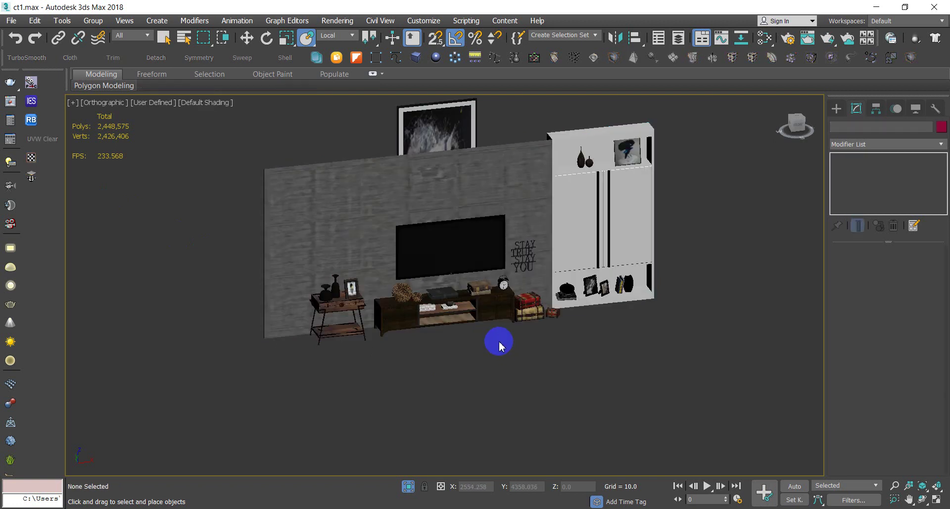
pyautogui.click(481, 306)
pyautogui.rightClick(475, 300)
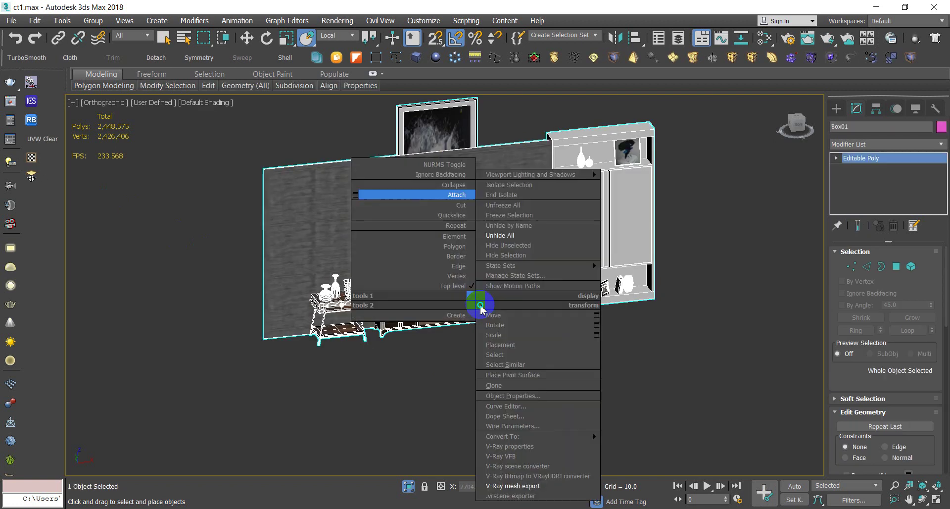
pyautogui.click(512, 490)
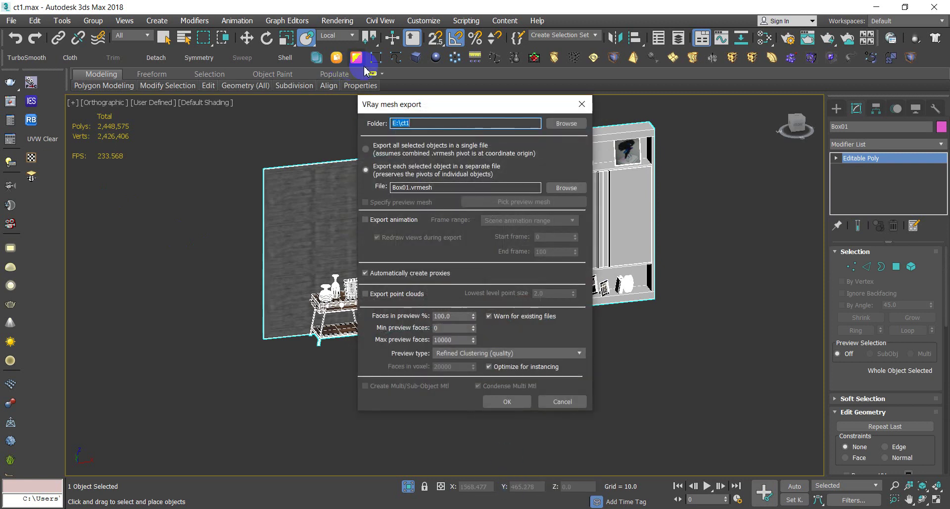
pyautogui.click(465, 187)
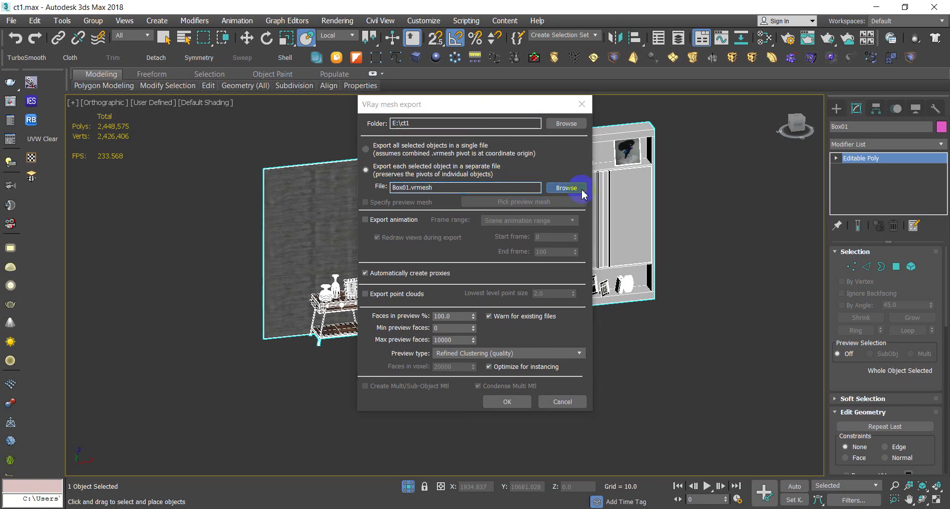
pyautogui.click(564, 188)
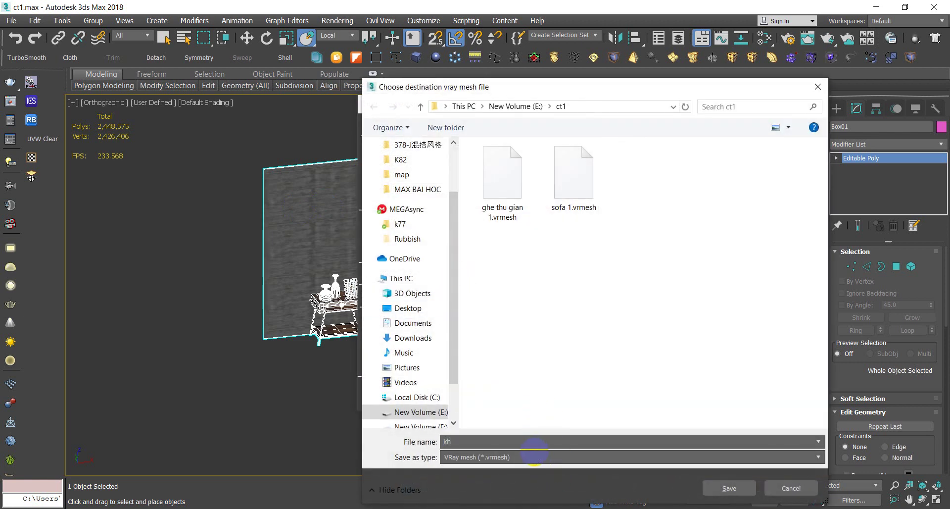
pyautogui.write('khoi tv')
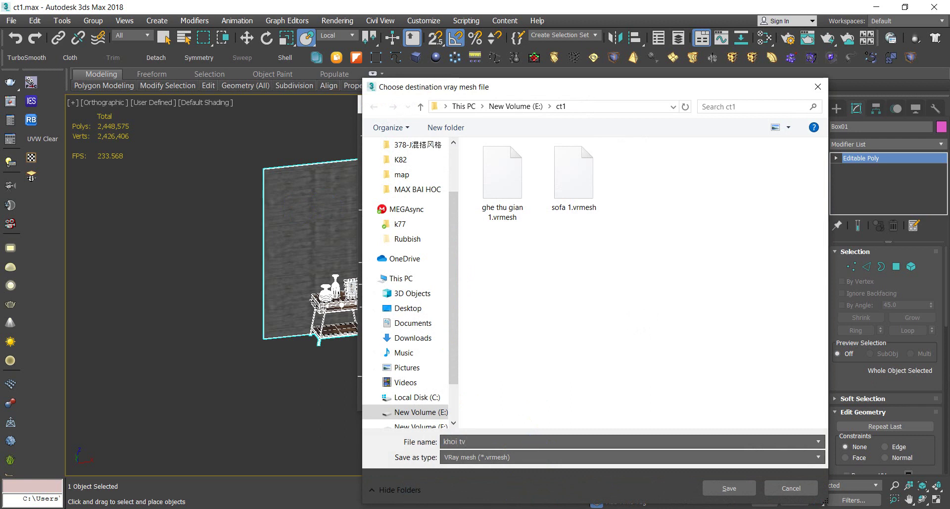
pyautogui.click(730, 488)
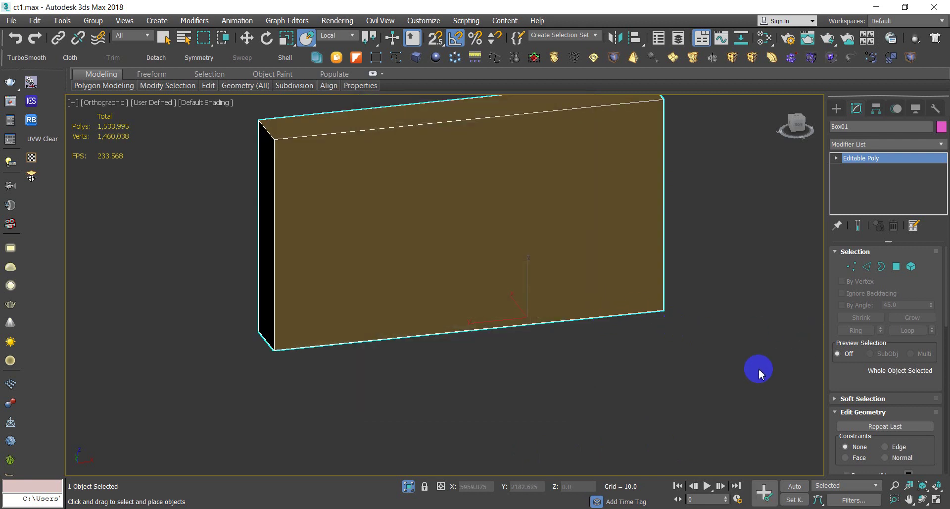
# Create VRayProxy_Box01 from khoi tv.vrmesh, displayed as a face preview from file.
pyautogui.click(495, 214)
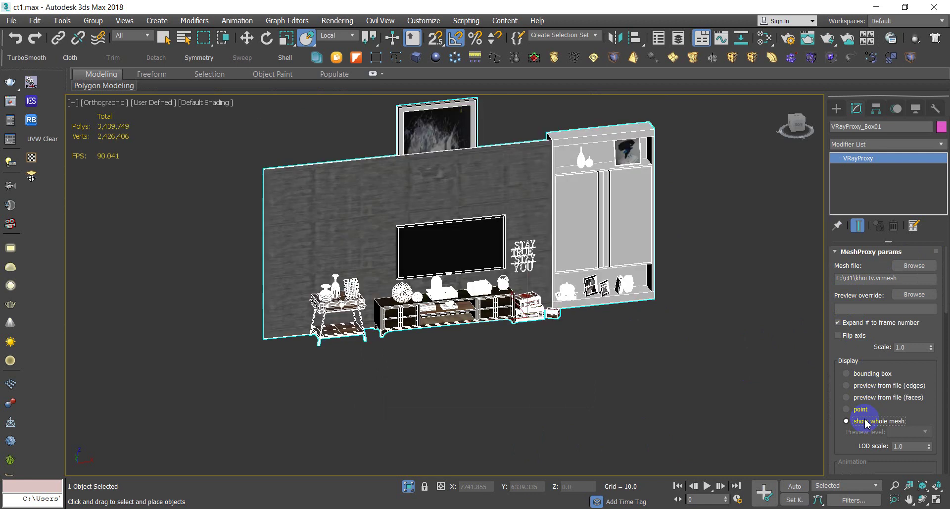
pyautogui.click(869, 400)
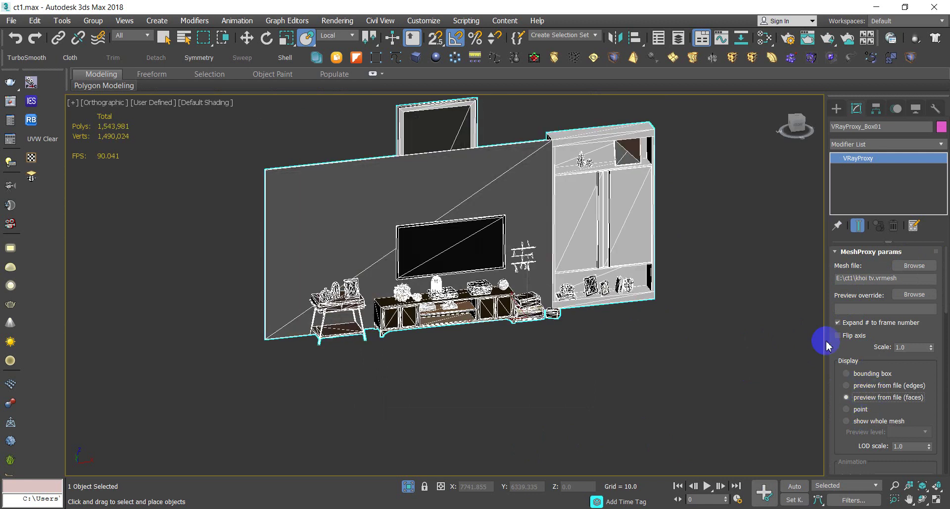
pyautogui.click(536, 323)
pyautogui.scroll(5, 450, 292)
pyautogui.scroll(2, 484, 280)
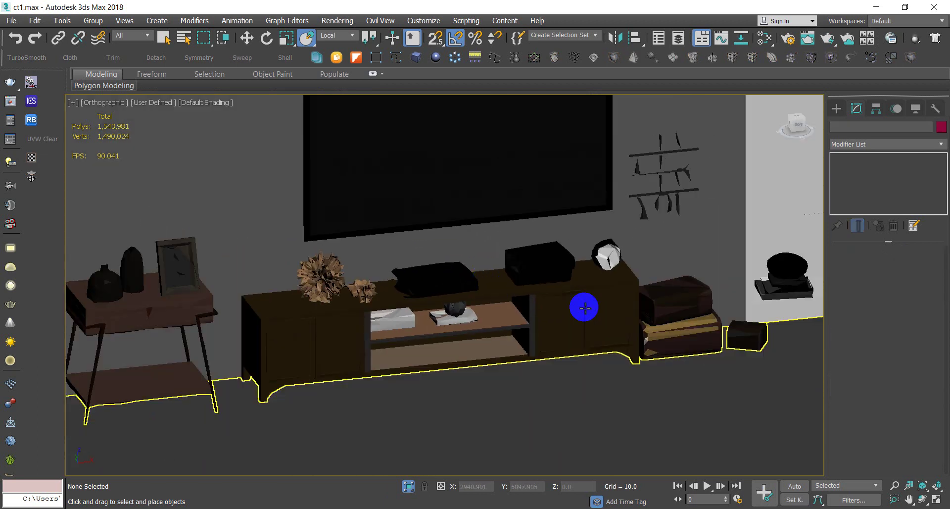
pyautogui.scroll(-2, 527, 316)
pyautogui.scroll(-4, 569, 321)
pyautogui.scroll(-3, 594, 306)
pyautogui.rightClick(549, 252)
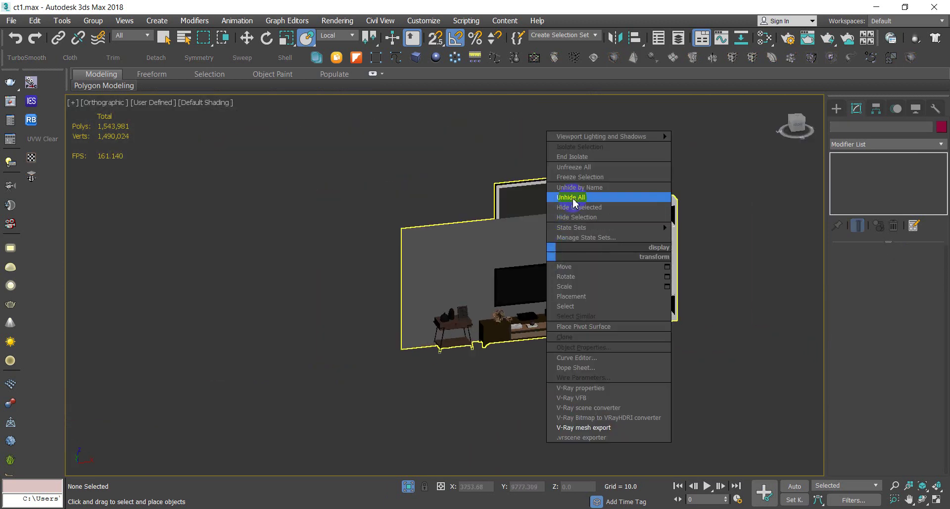
# Unhide all objects, orbit to view the apartment, then switch to the Top view.
pyautogui.click(570, 197)
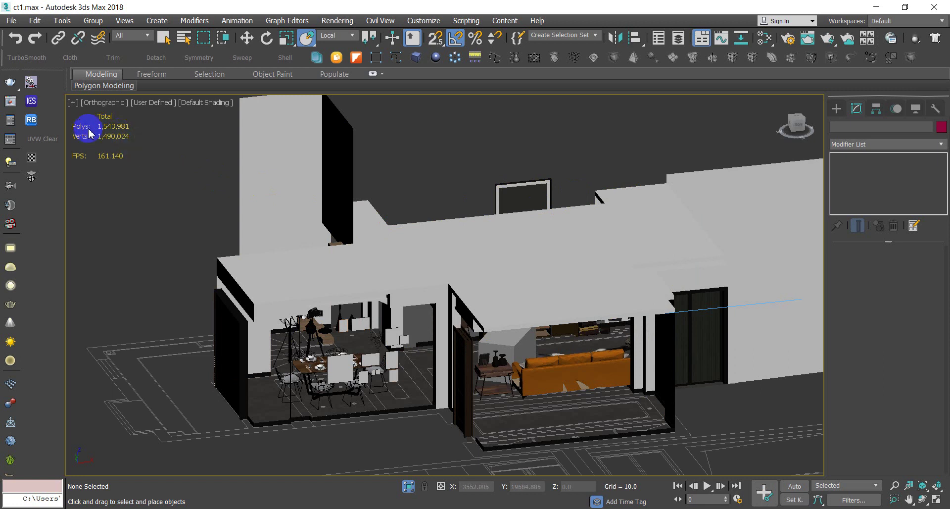
pyautogui.moveTo(318, 286)
pyautogui.keyDown('alt'); pyautogui.mouseDown(button='middle')
pyautogui.moveTo(282, 280)
pyautogui.moveTo(328, 318)
pyautogui.mouseUp(button='middle'); pyautogui.keyUp('alt')
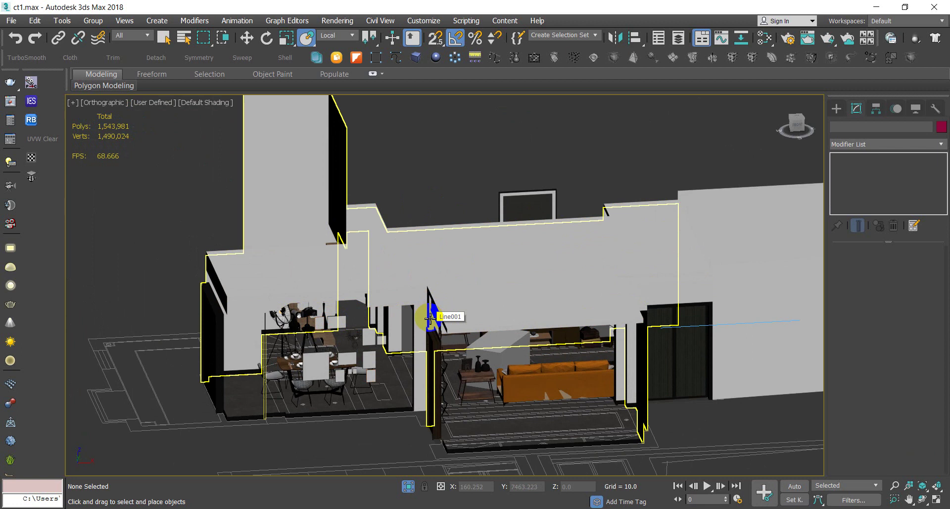
pyautogui.press('t')
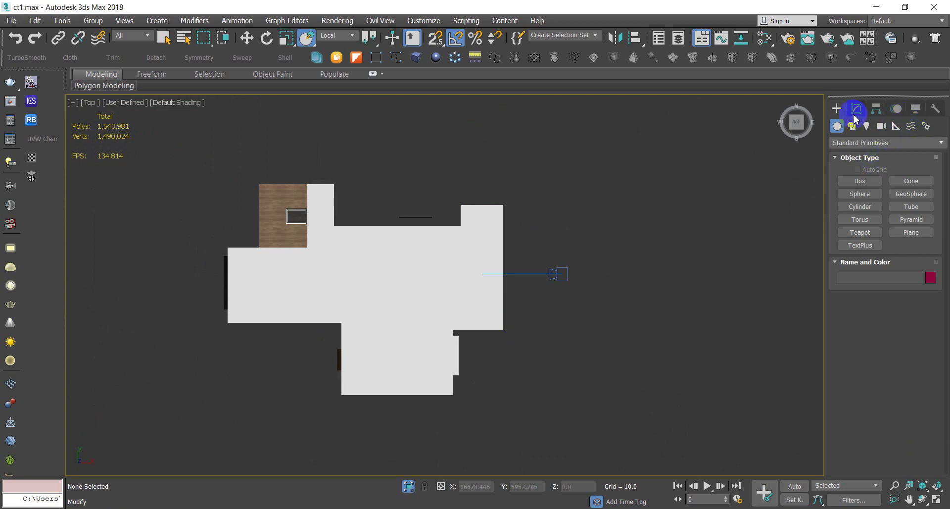
# Run the catalyst.ms script from the tik3d browser's Extended Scripts category.
pyautogui.click(838, 127)
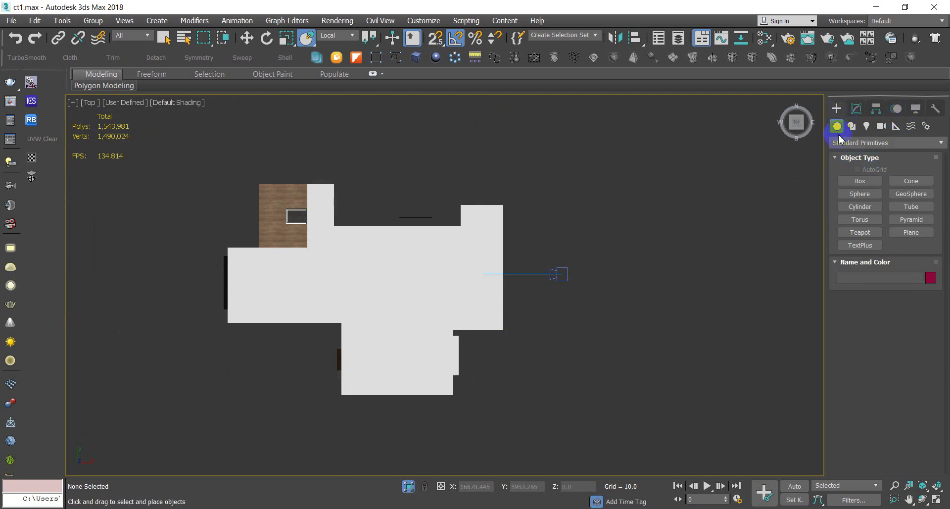
pyautogui.click(864, 142)
pyautogui.click(849, 350)
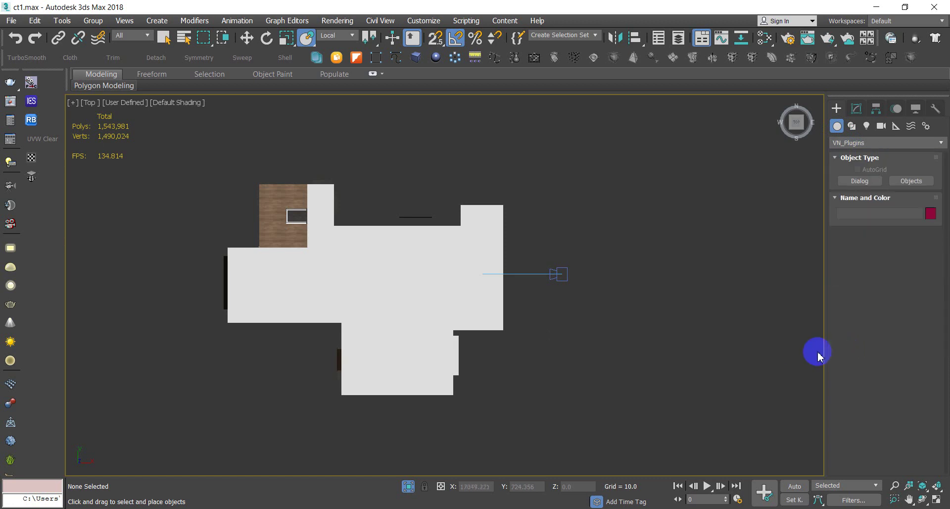
pyautogui.click(859, 181)
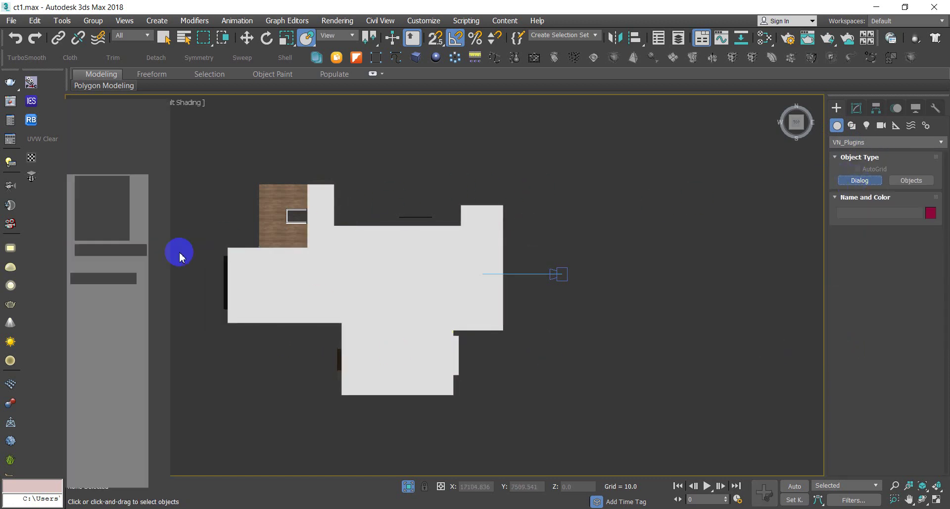
pyautogui.click(146, 150)
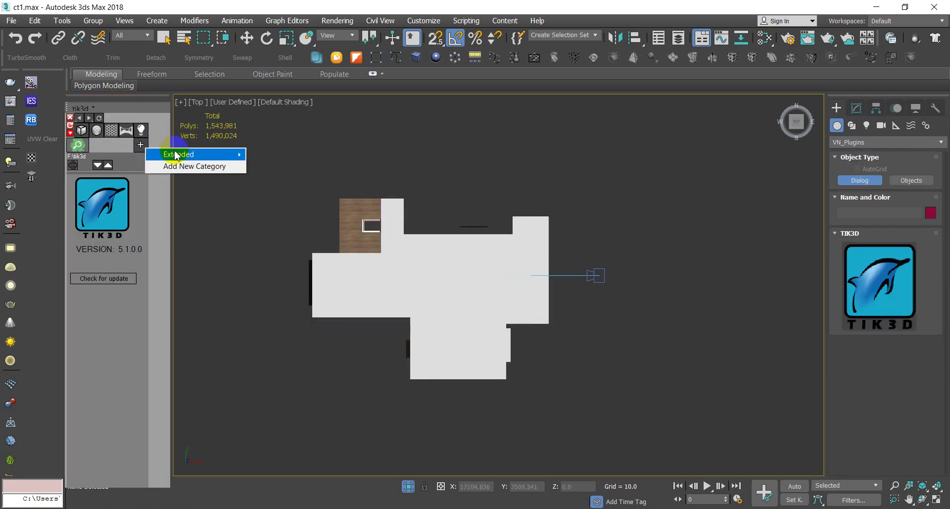
pyautogui.click(259, 165)
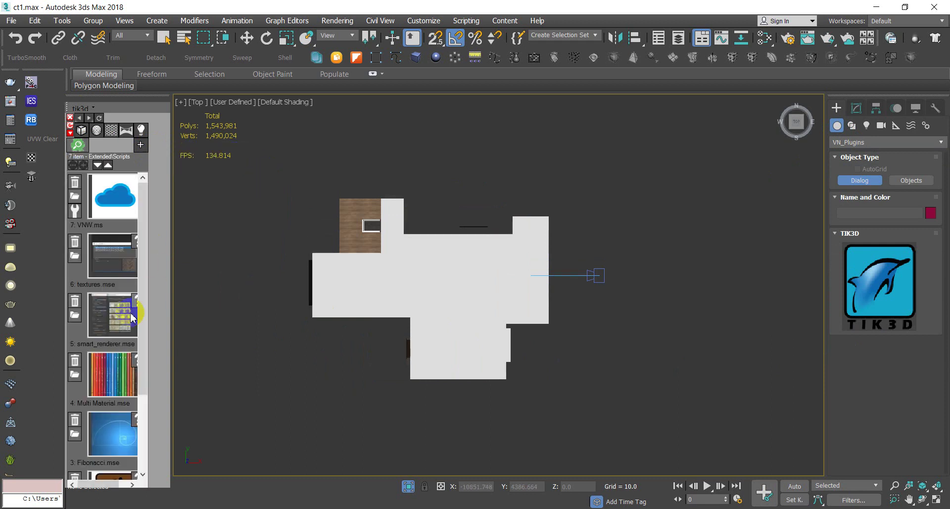
pyautogui.scroll(-3, 146, 332)
pyautogui.click(109, 386)
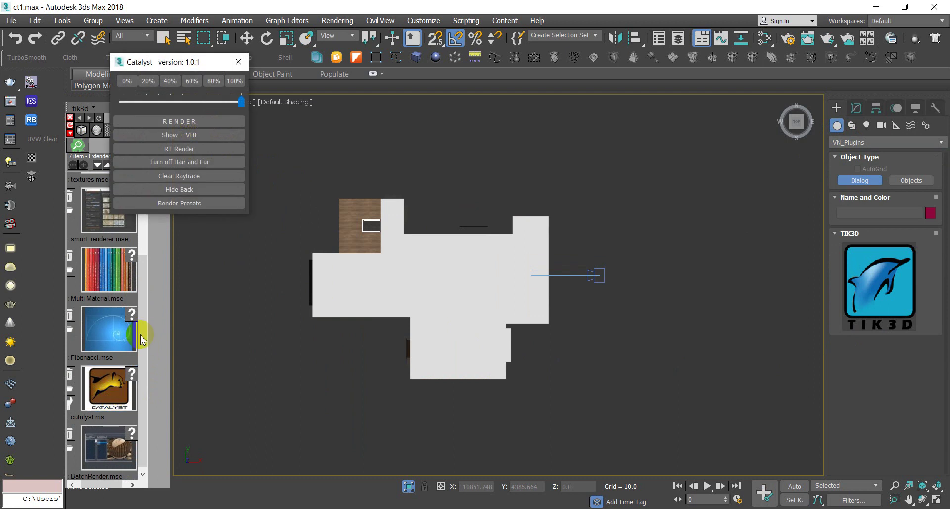
# Apply the Fast and good Setting render preset with quality lowered to about 35%.
pyautogui.click(180, 202)
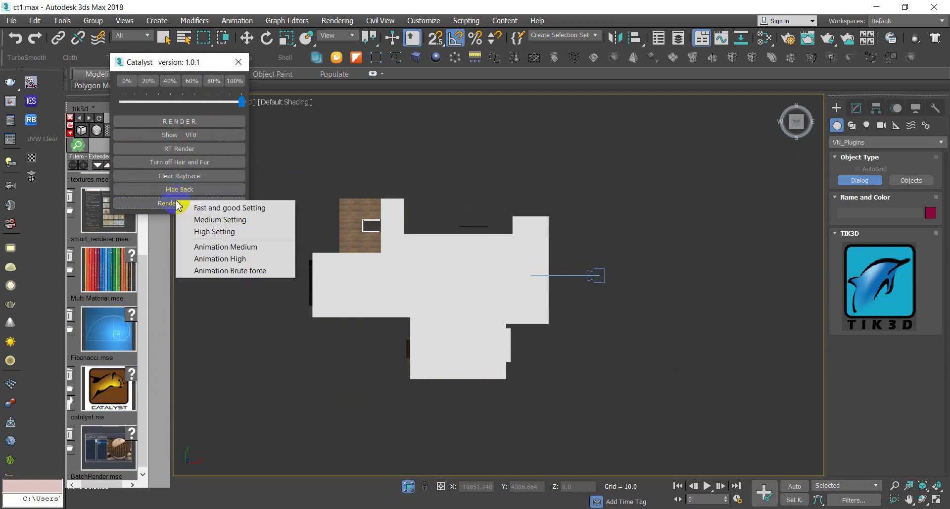
pyautogui.click(223, 205)
pyautogui.moveTo(241, 101)
pyautogui.mouseDown()
pyautogui.moveTo(161, 102)
pyautogui.moveTo(130, 115)
pyautogui.mouseUp()
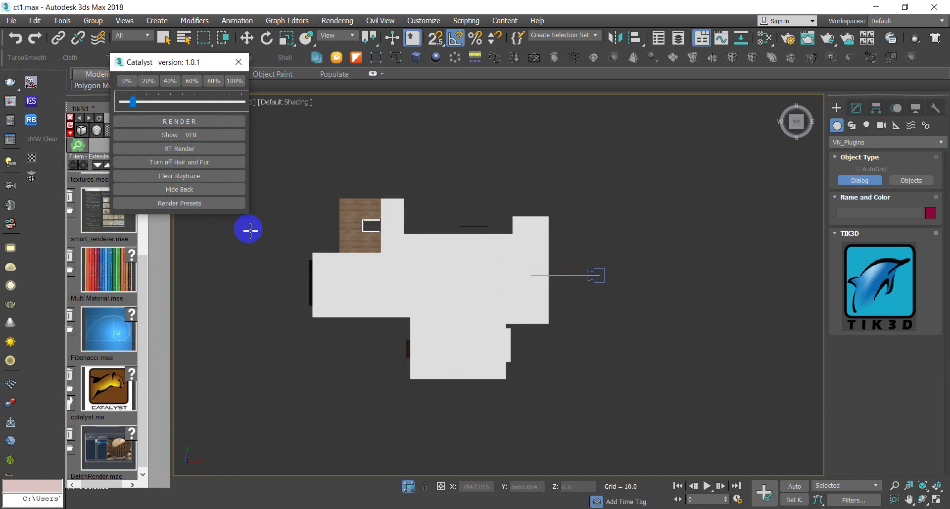
pyautogui.click(132, 103)
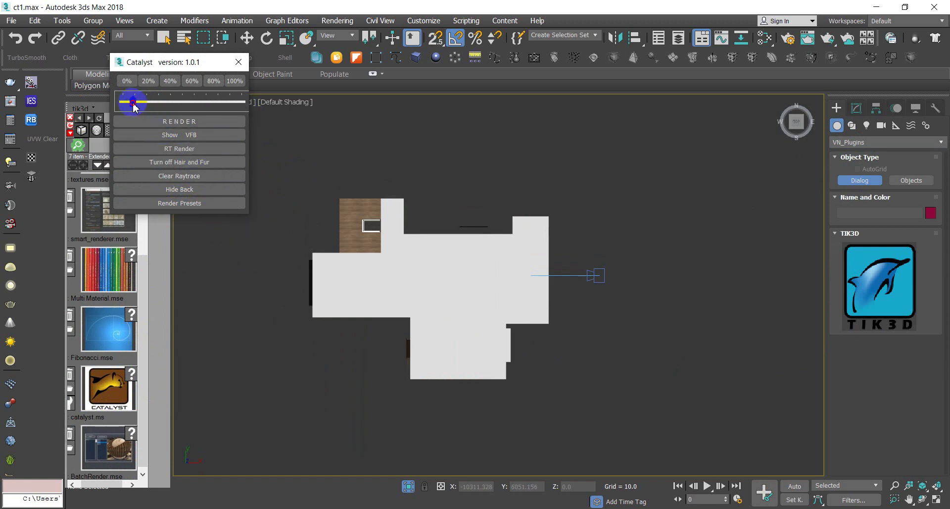
pyautogui.click(239, 68)
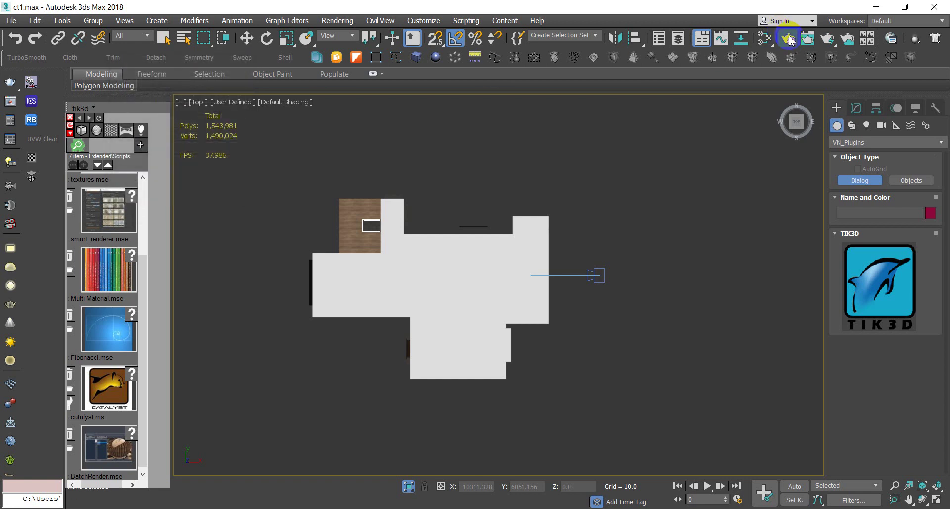
# Set the Render Setup output size to 500 × 375.
pyautogui.click(788, 39)
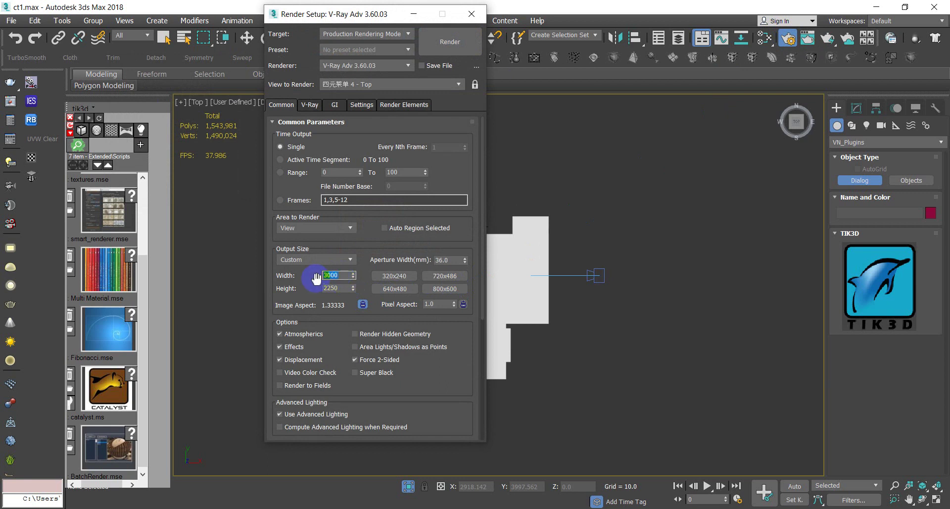
pyautogui.write('500')
pyautogui.click(364, 305)
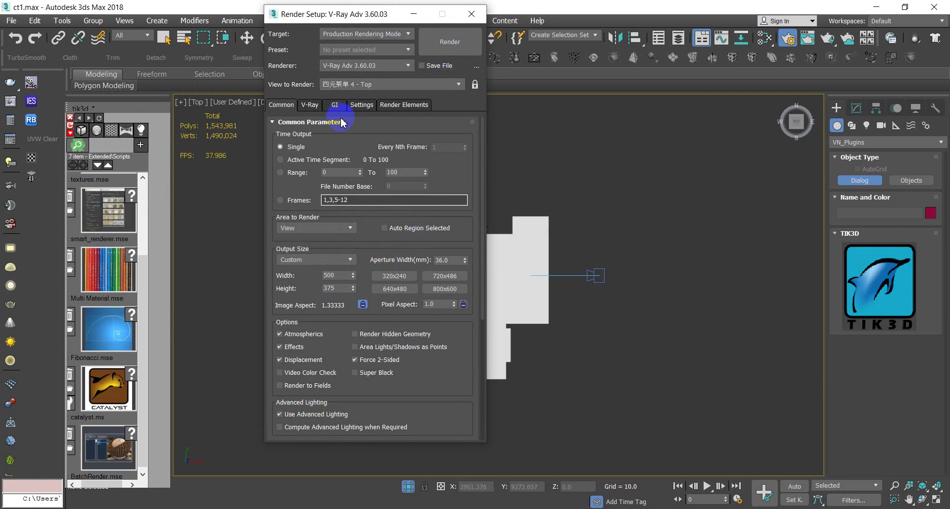
pyautogui.click(472, 19)
# Reapply the Fast and good Setting preset with quality lowered near the minimum.
pyautogui.click(113, 394)
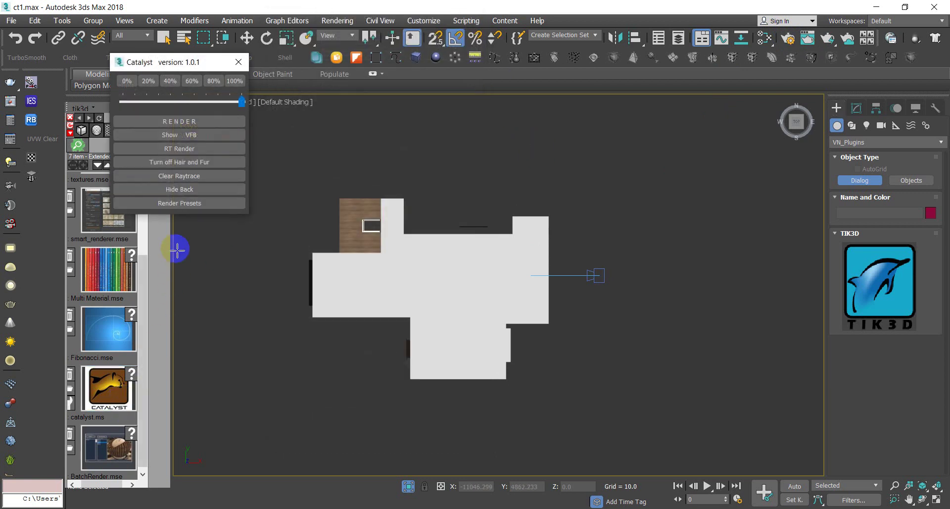
pyautogui.click(184, 207)
pyautogui.click(213, 204)
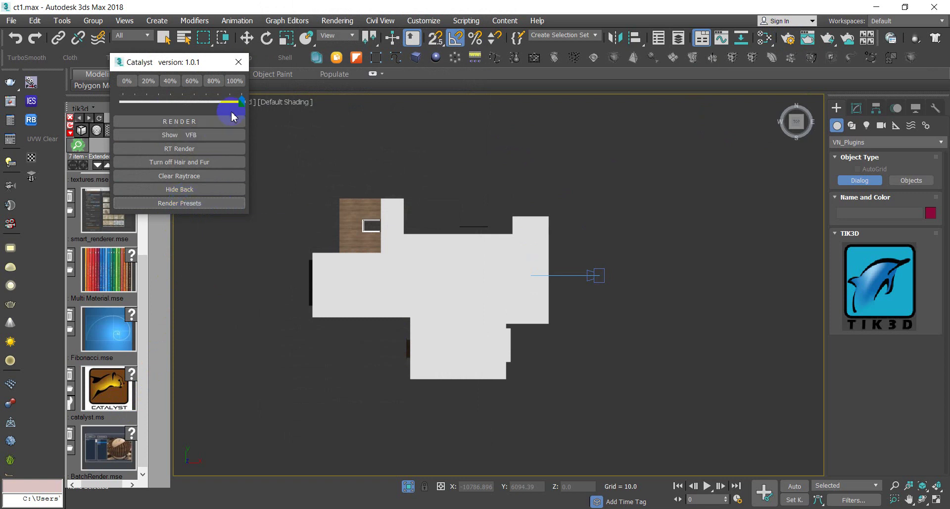
pyautogui.moveTo(236, 104); pyautogui.dragTo(136, 105)
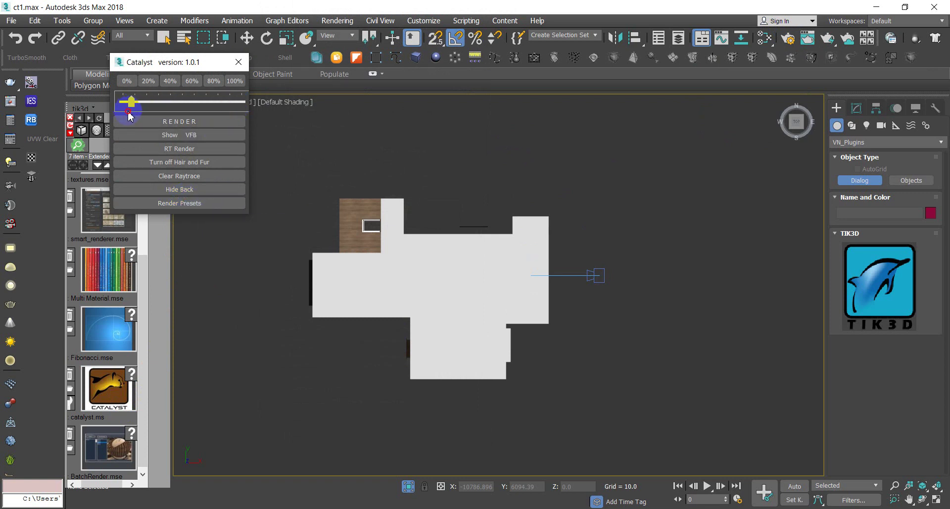
pyautogui.click(236, 63)
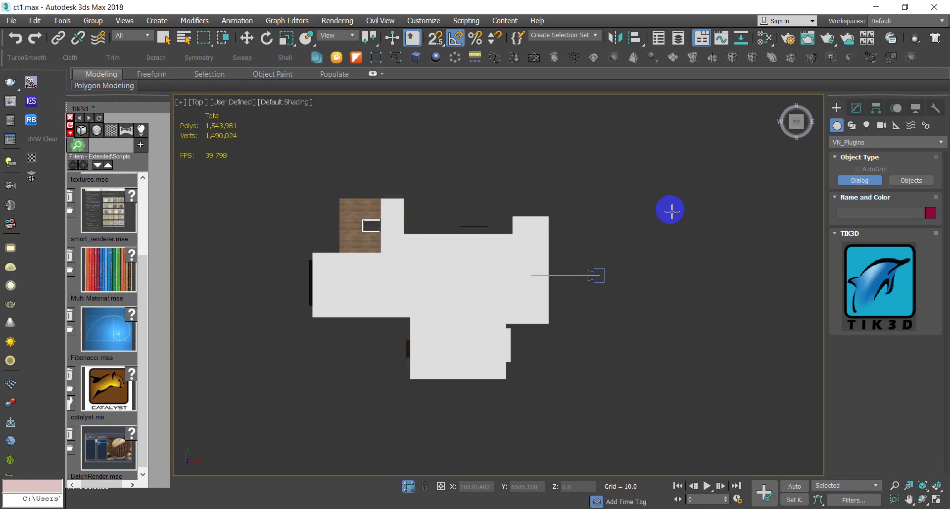
# Move the camera on the right of the plan slightly to the left.
pyautogui.press('F3')
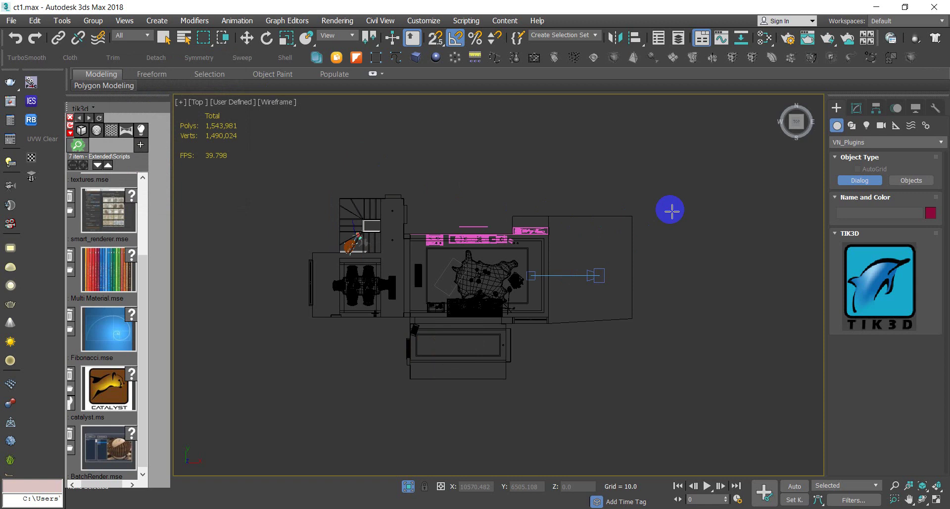
pyautogui.press('y')
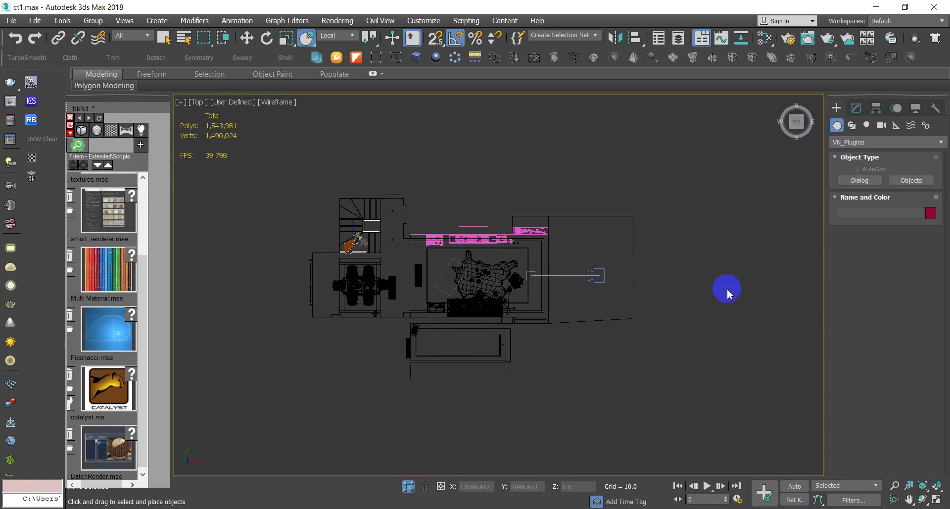
pyautogui.scroll(5, 581, 275)
pyautogui.click(647, 270)
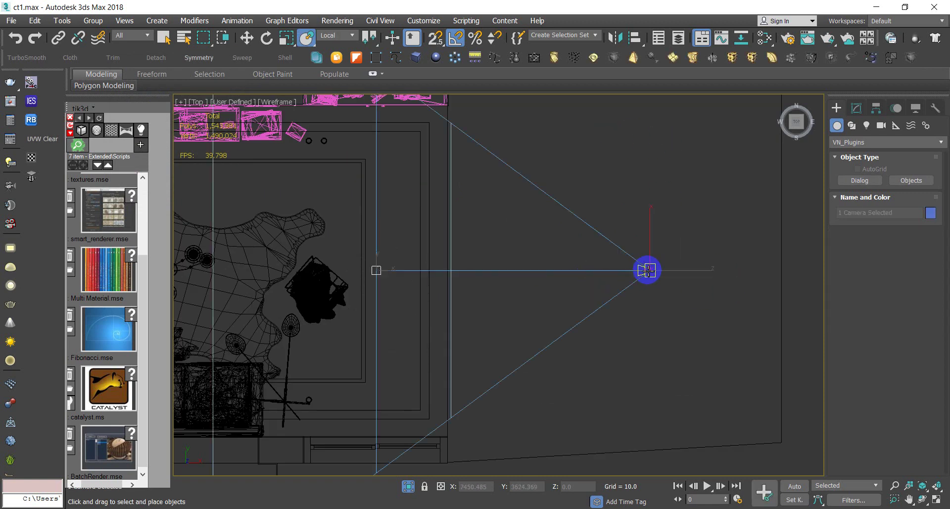
pyautogui.scroll(-5, 648, 270)
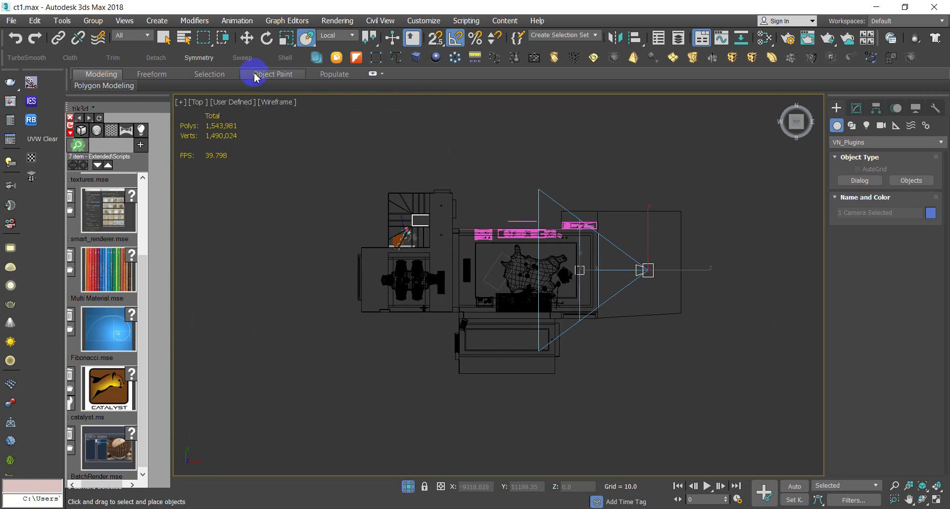
pyautogui.click(247, 38)
pyautogui.moveTo(638, 270); pyautogui.dragTo(619, 273)
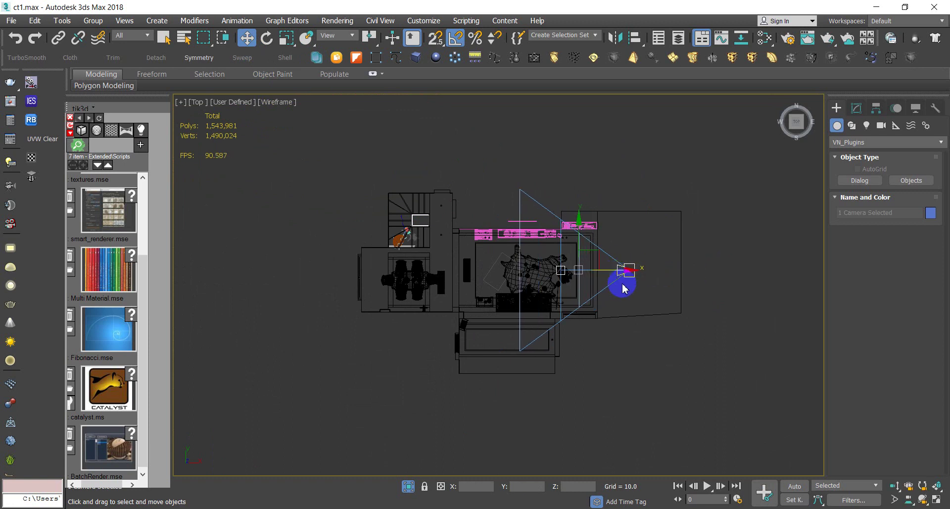
# Clone camera VR物理摄影机001 further left to make a second camera.
pyautogui.scroll(4, 628, 269)
pyautogui.scroll(1, 617, 276)
pyautogui.click(619, 277)
pyautogui.scroll(-4, 618, 277)
pyautogui.click(670, 254)
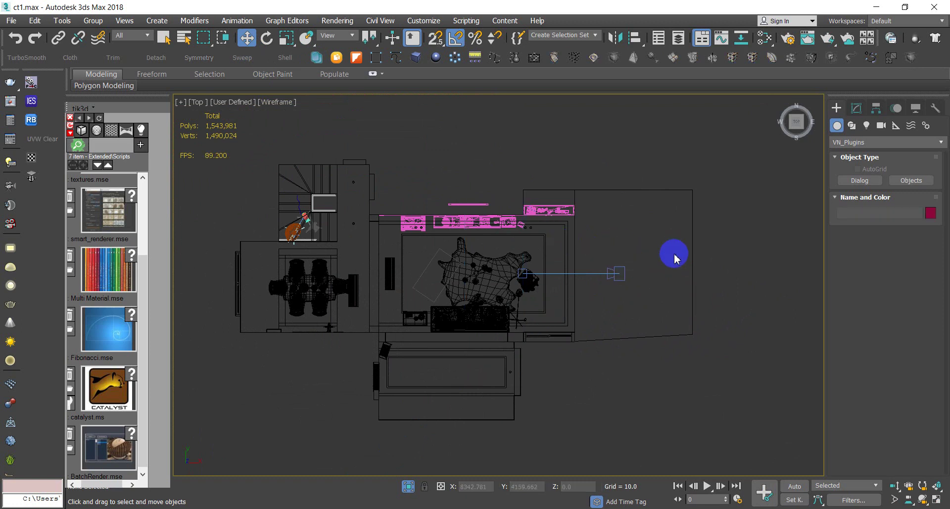
pyautogui.click(625, 271)
pyautogui.moveTo(636, 257)
pyautogui.keyDown('shift'); pyautogui.mouseDown()
pyautogui.moveTo(475, 237)
pyautogui.moveTo(270, 292)
pyautogui.moveTo(379, 294)
pyautogui.mouseUp(); pyautogui.keyUp('shift')
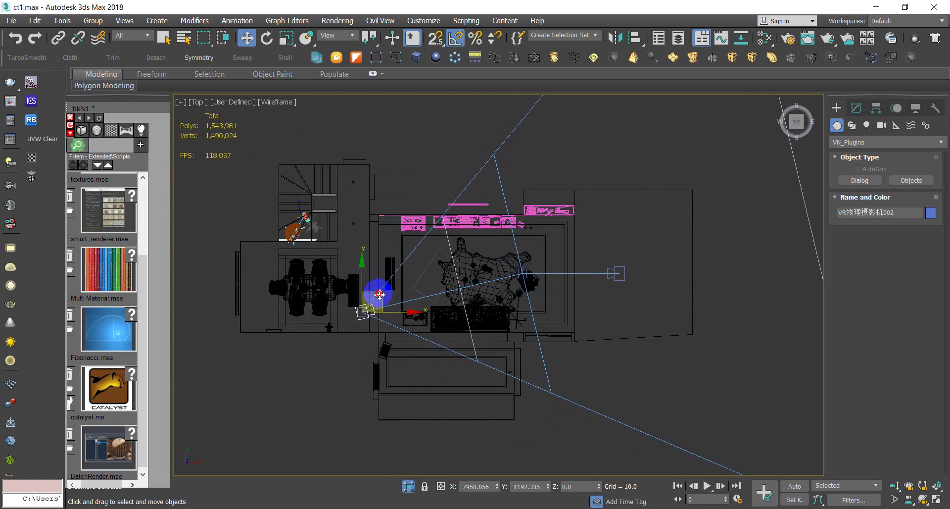
pyautogui.click(484, 308)
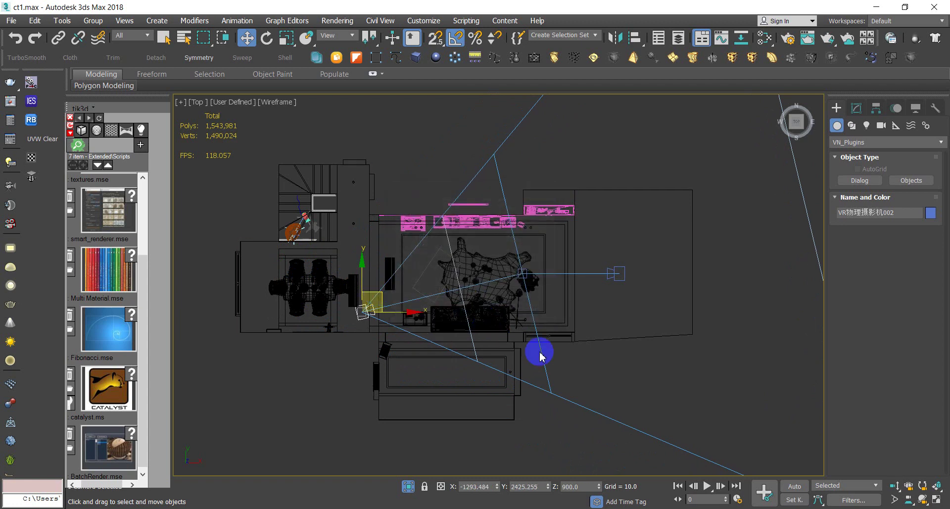
# Copy the second camera to the plan's left end as VR物理摄影机003 and aim its target mid-room.
pyautogui.click(436, 319)
pyautogui.click(370, 309)
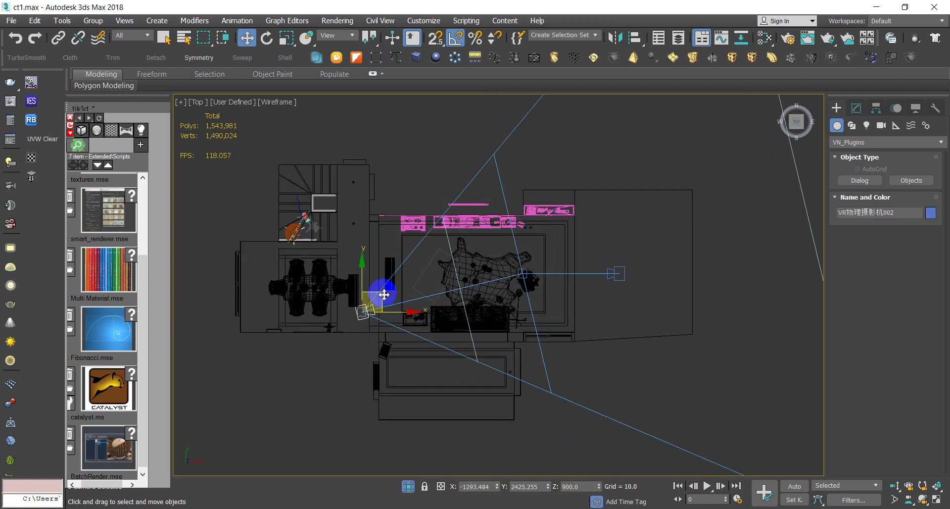
pyautogui.keyDown('shift'); pyautogui.moveTo(383, 294); pyautogui.dragTo(268, 240); pyautogui.keyUp('shift')
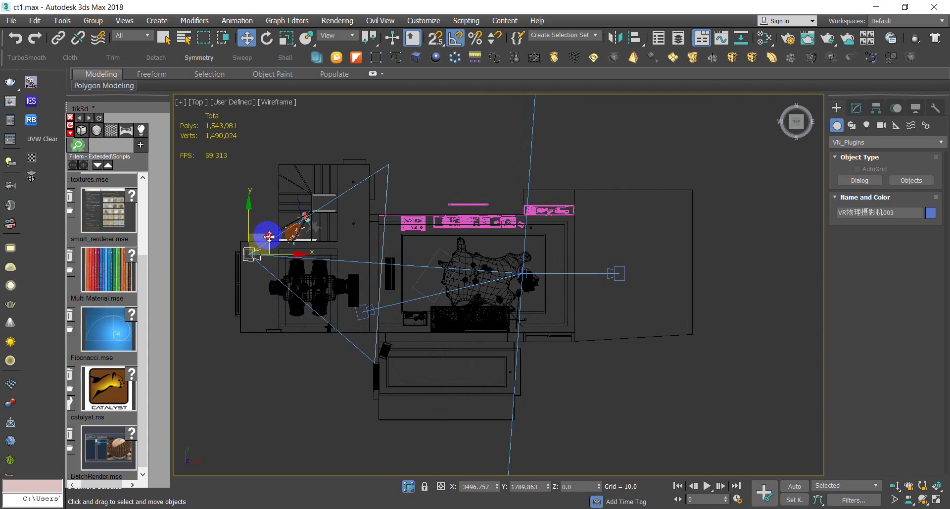
pyautogui.click(472, 311)
pyautogui.rightClick(429, 230)
pyautogui.click(391, 219)
pyautogui.moveTo(540, 257); pyautogui.dragTo(535, 289)
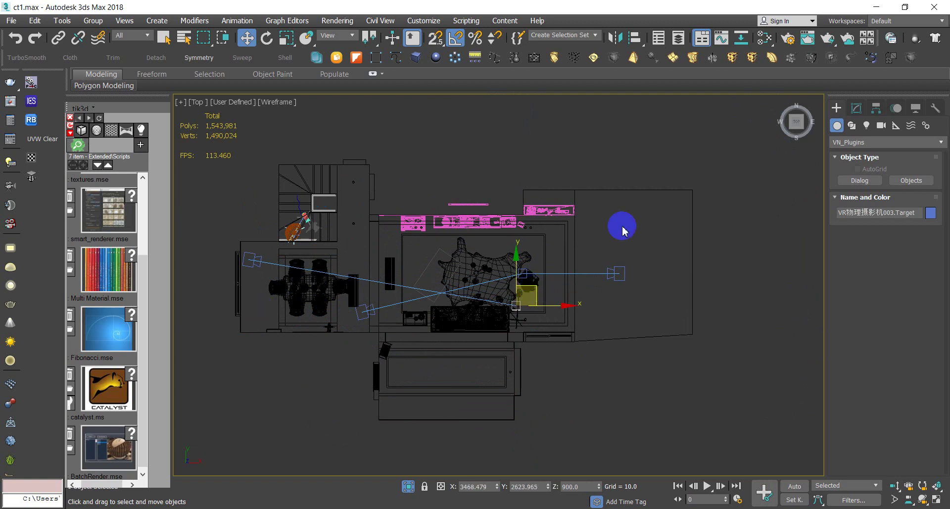
pyautogui.click(259, 264)
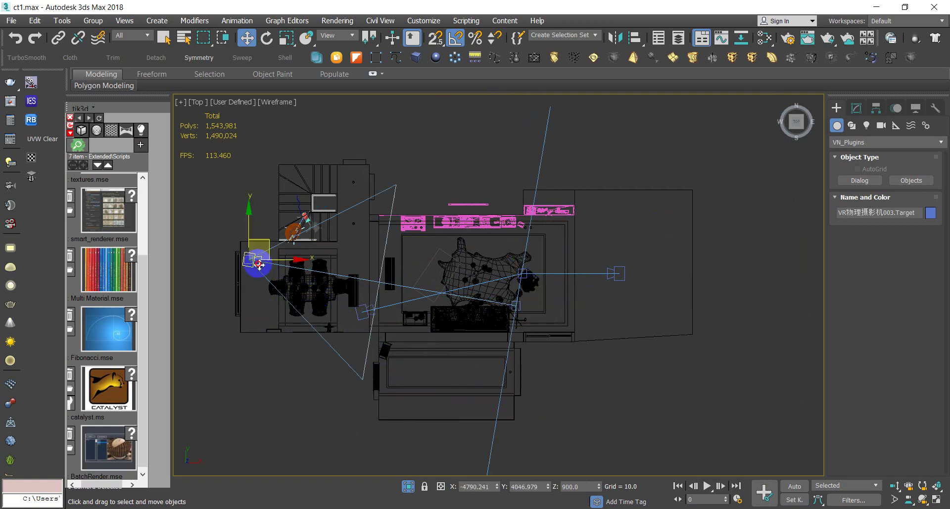
# View through VR物理摄影机003 with solid shading, safe frame, and the Standard display preset.
pyautogui.press('c')
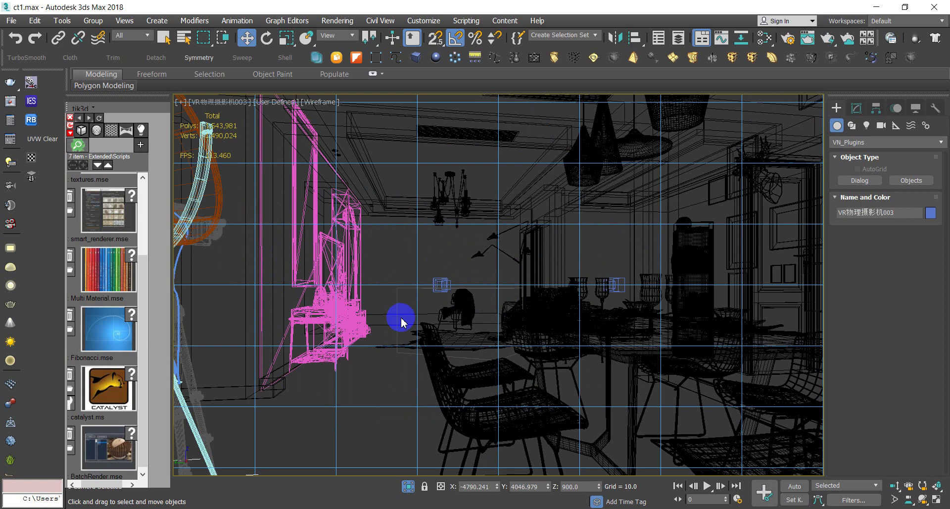
pyautogui.press('F3')
pyautogui.hotkey('shift', 'f')
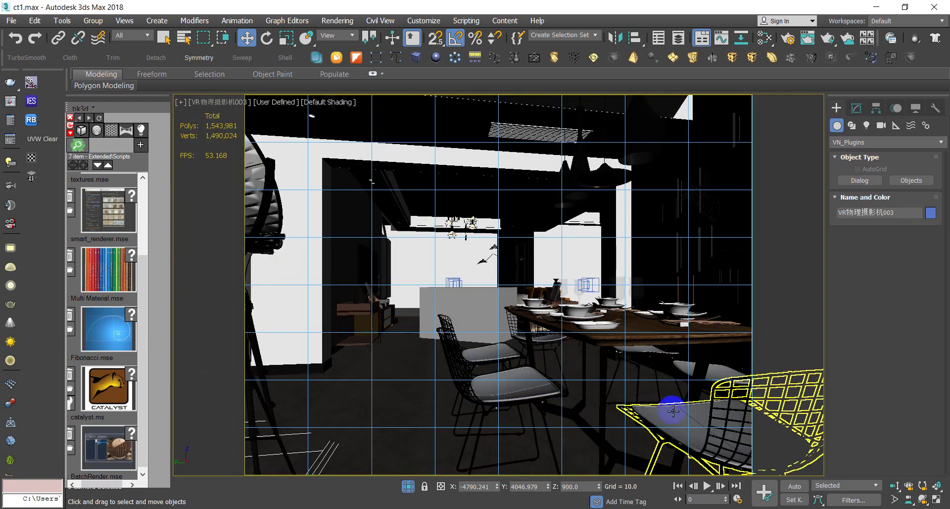
pyautogui.click(126, 21)
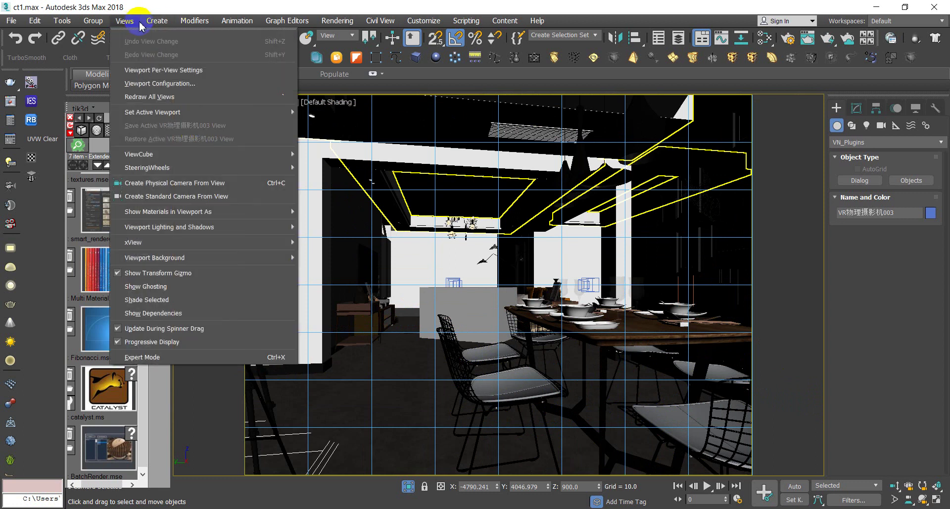
pyautogui.click(184, 84)
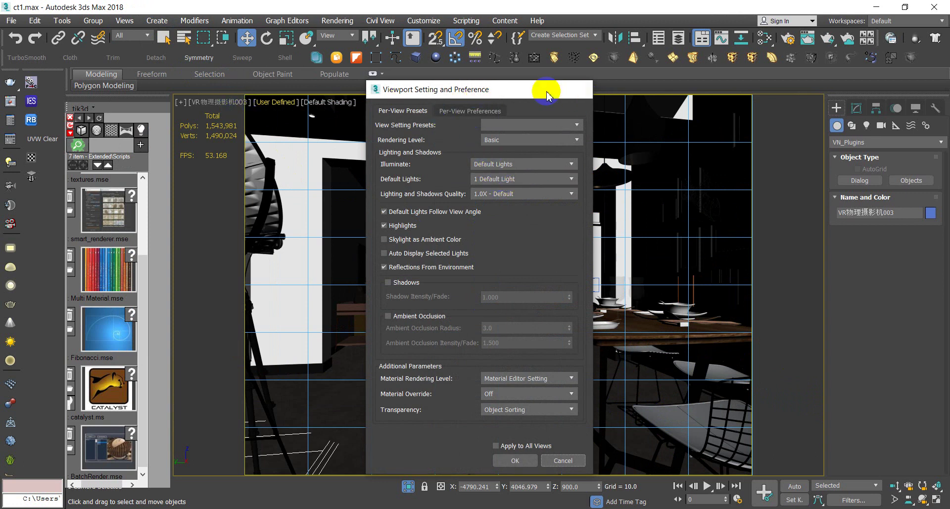
pyautogui.click(577, 89)
pyautogui.click(286, 102)
pyautogui.click(319, 125)
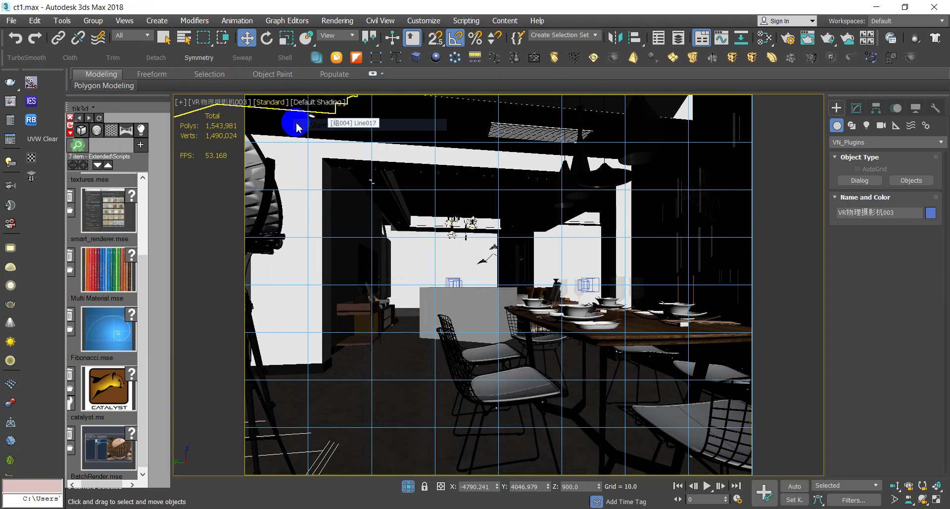
pyautogui.click(280, 117)
pyautogui.click(373, 238)
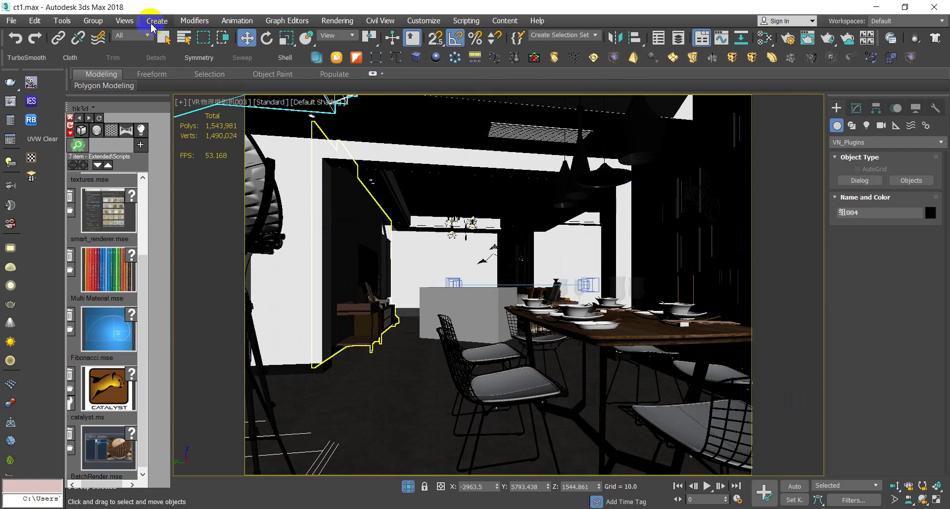
# Light the camera view with 2 Default Lights.
pyautogui.click(124, 21)
pyautogui.click(163, 70)
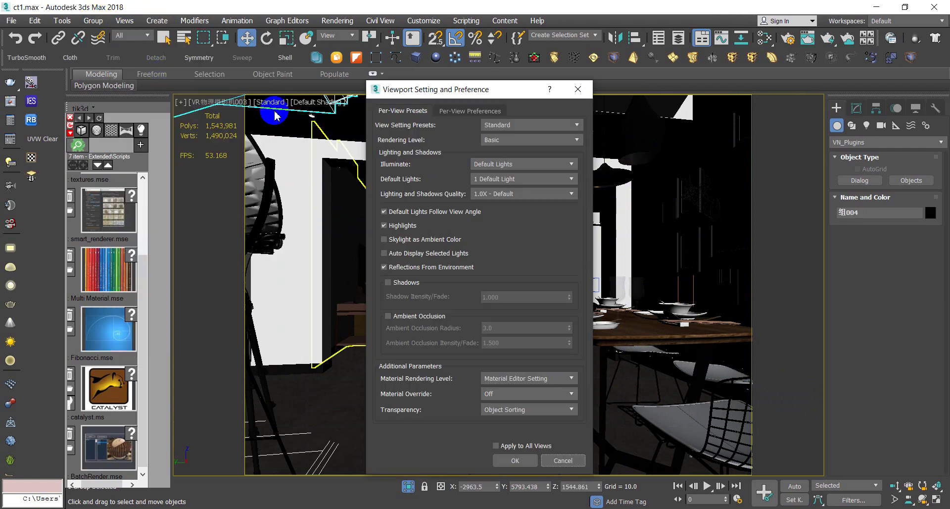
pyautogui.click(514, 179)
pyautogui.click(495, 200)
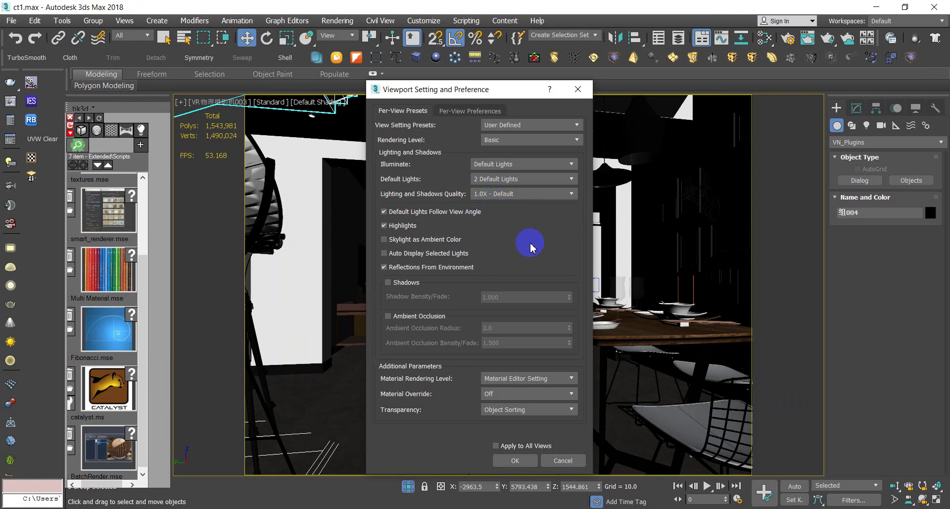
pyautogui.click(509, 459)
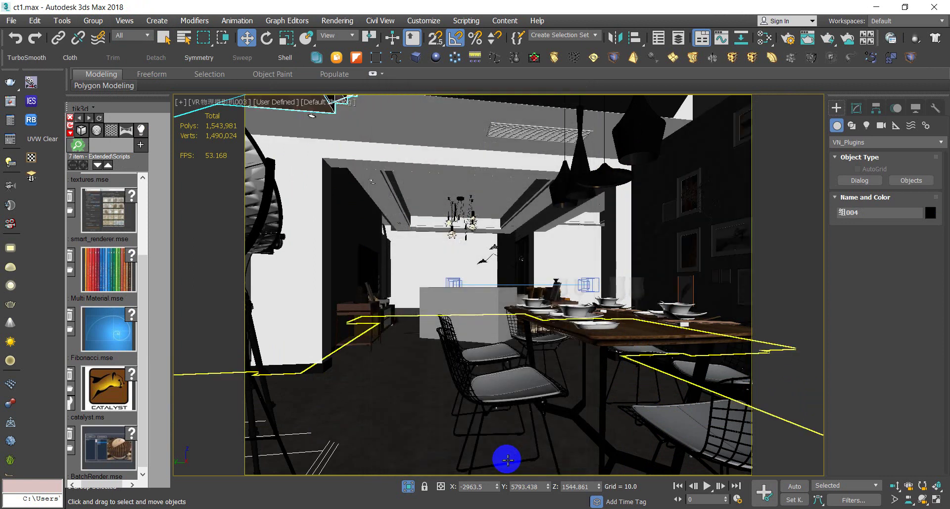
# Return to the Standard preset and apply 2 Default Lights to all views.
pyautogui.click(410, 276)
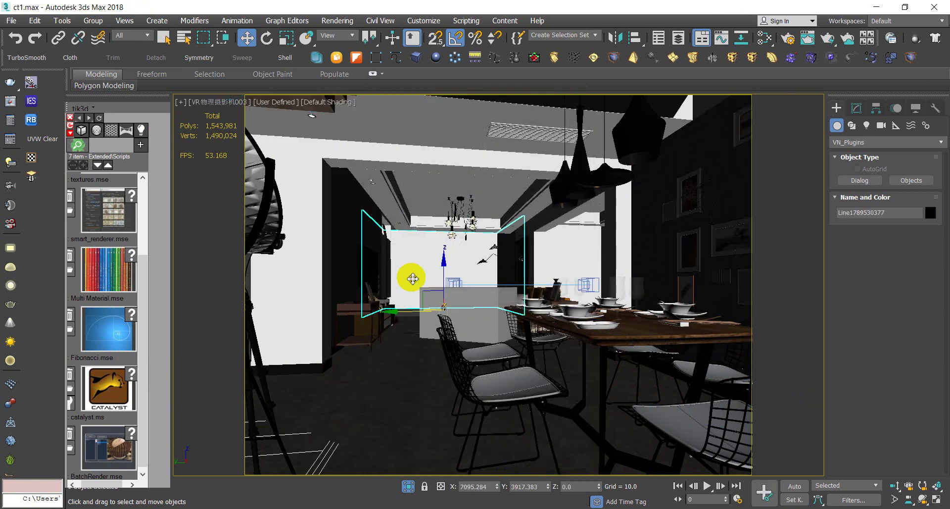
pyautogui.click(280, 108)
pyautogui.click(307, 121)
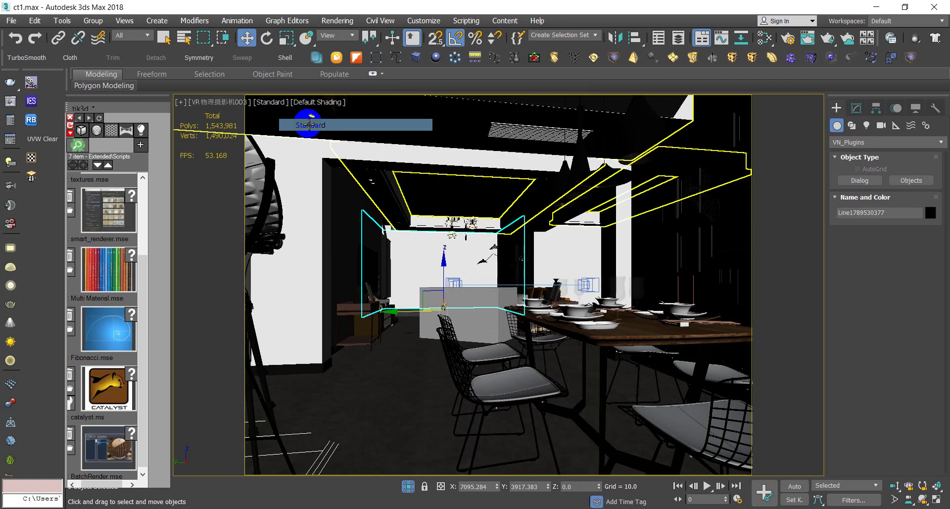
pyautogui.click(125, 22)
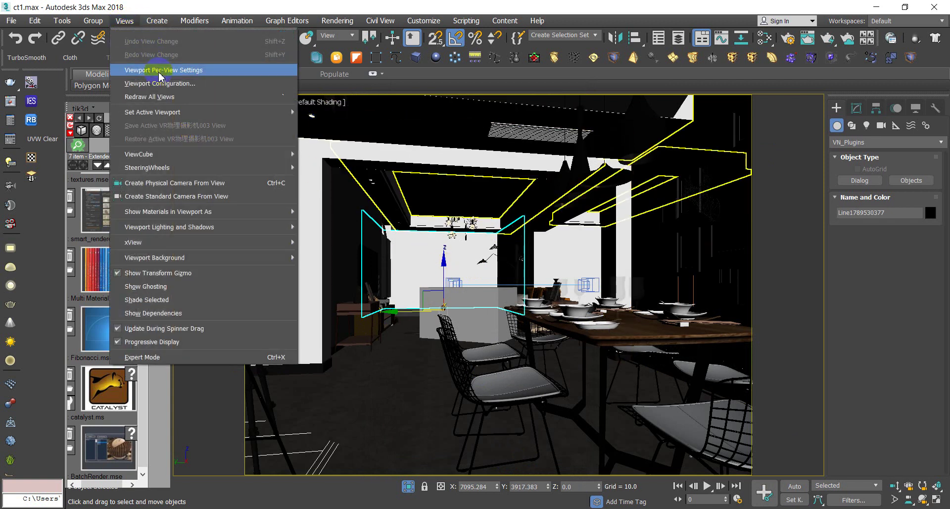
pyautogui.click(155, 67)
pyautogui.click(511, 178)
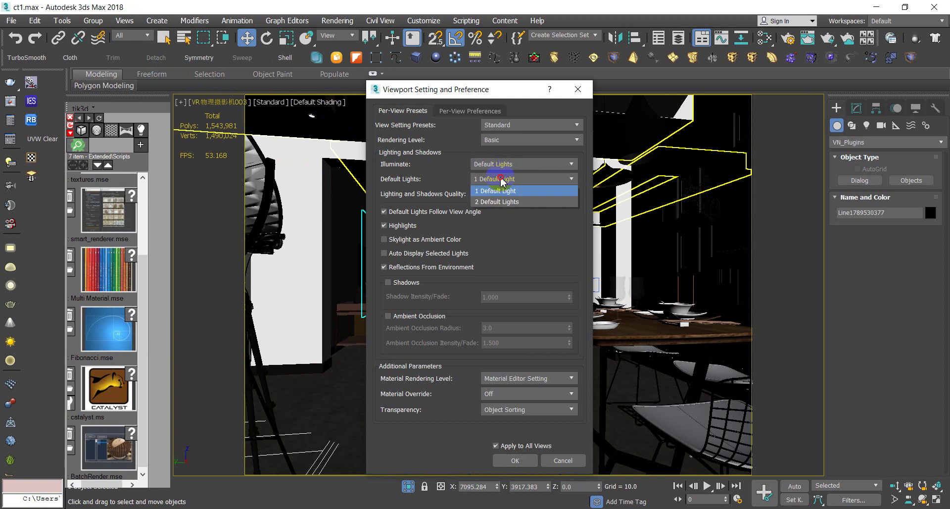
pyautogui.click(495, 201)
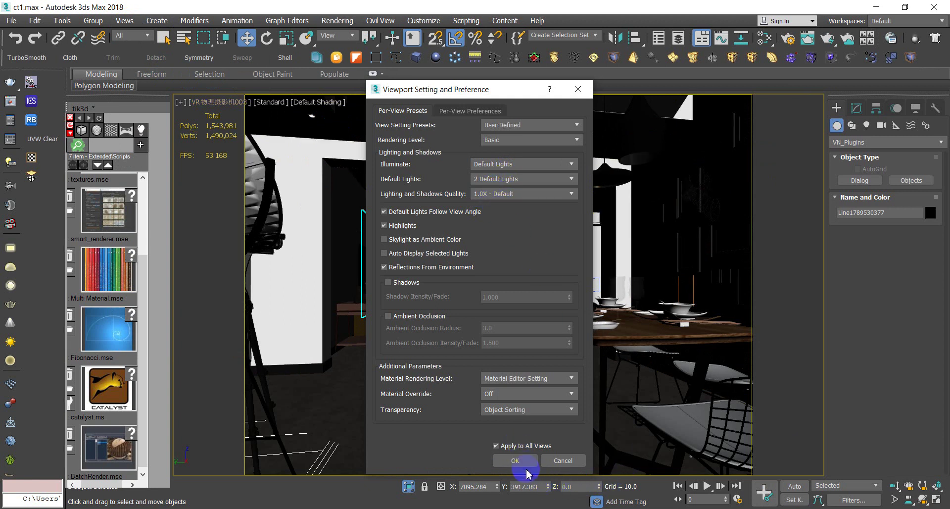
pyautogui.click(515, 460)
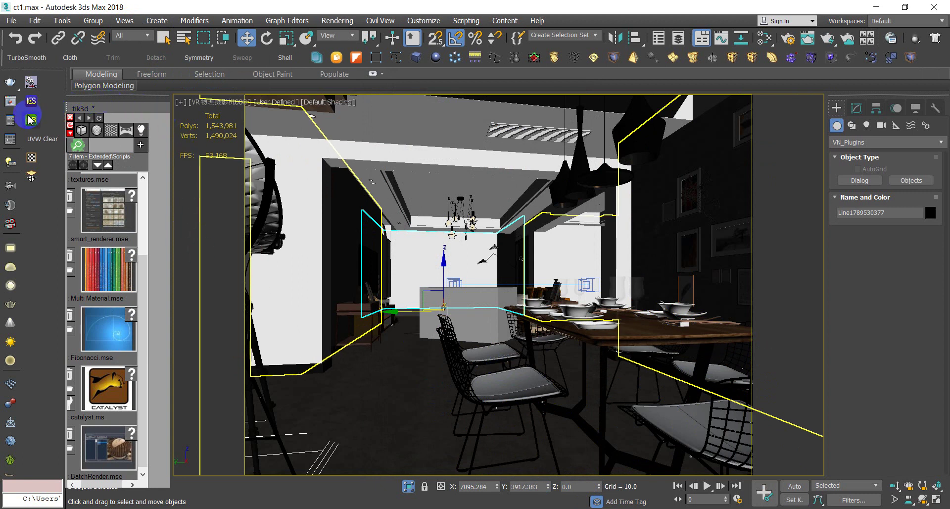
# Truck VR物理摄影机003 sideways until the dining table and chairs sit centred.
pyautogui.click(441, 310)
pyautogui.click(247, 187)
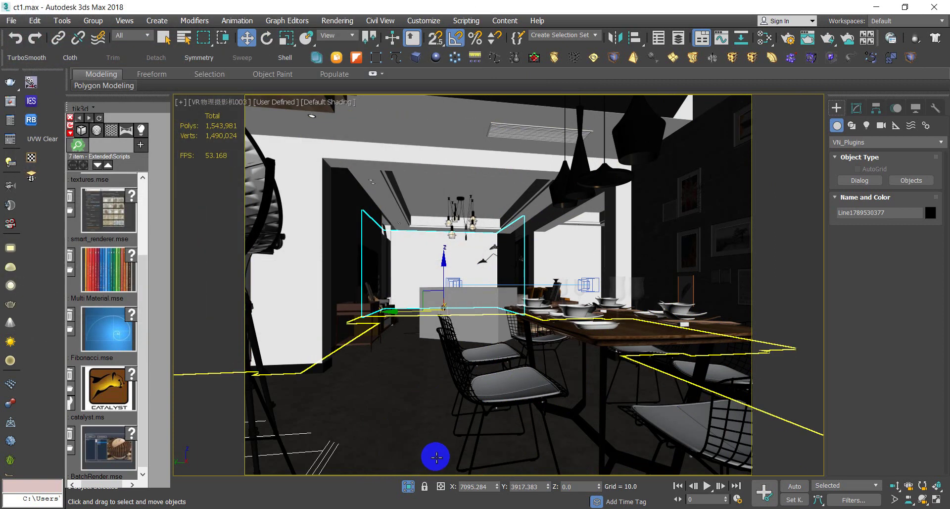
pyautogui.click(477, 393)
pyautogui.click(907, 501)
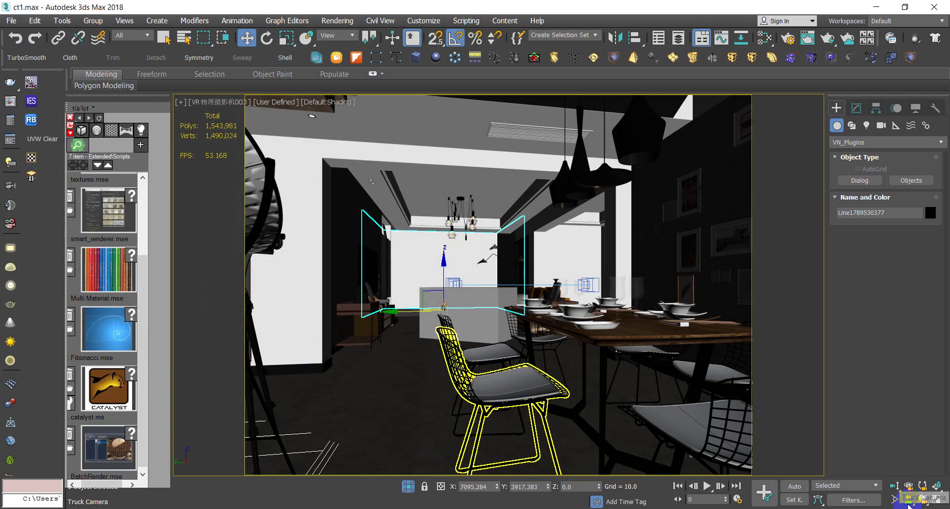
pyautogui.moveTo(523, 329)
pyautogui.mouseDown()
pyautogui.moveTo(507, 331)
pyautogui.moveTo(297, 233)
pyautogui.mouseUp()
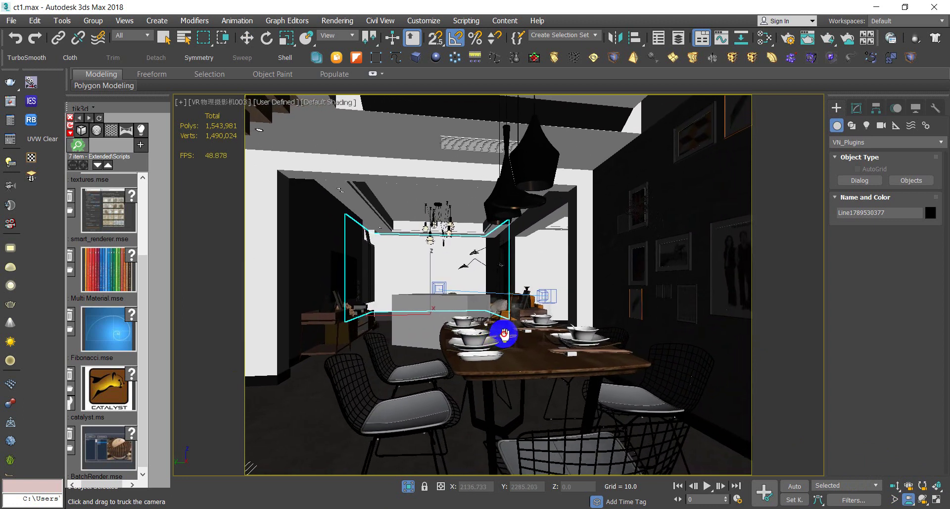
pyautogui.moveTo(358, 222)
pyautogui.mouseDown()
pyautogui.moveTo(372, 212)
pyautogui.moveTo(365, 208)
pyautogui.moveTo(360, 219)
pyautogui.moveTo(374, 226)
pyautogui.moveTo(365, 226)
pyautogui.mouseUp()
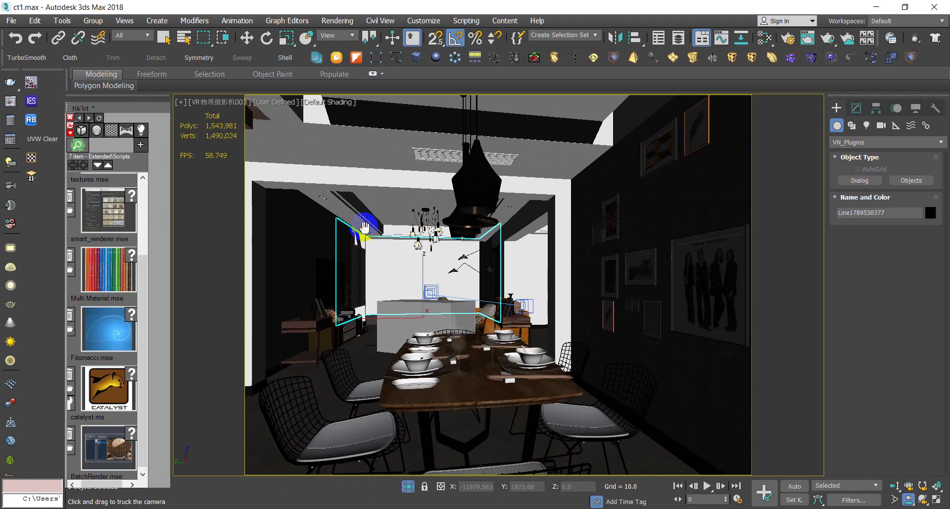
# Look through VR物理摄影机001, then switch the view to VR物理摄影机002.
pyautogui.press('c')
pyautogui.click(440, 172)
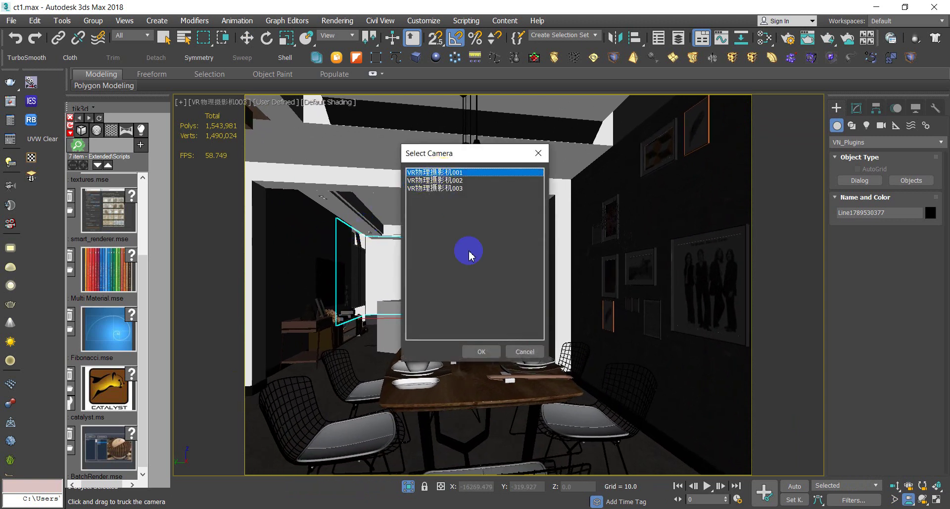
pyautogui.click(483, 350)
pyautogui.press('c')
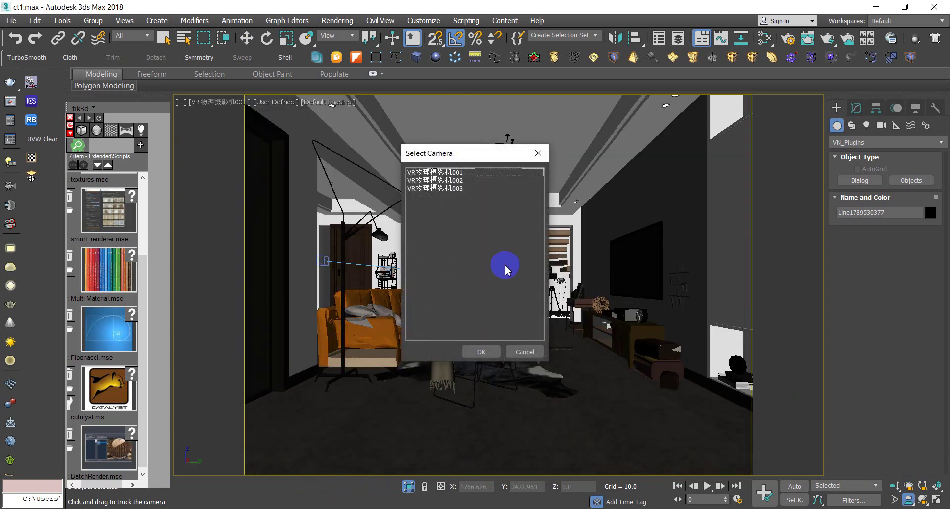
pyautogui.click(445, 181)
pyautogui.click(481, 352)
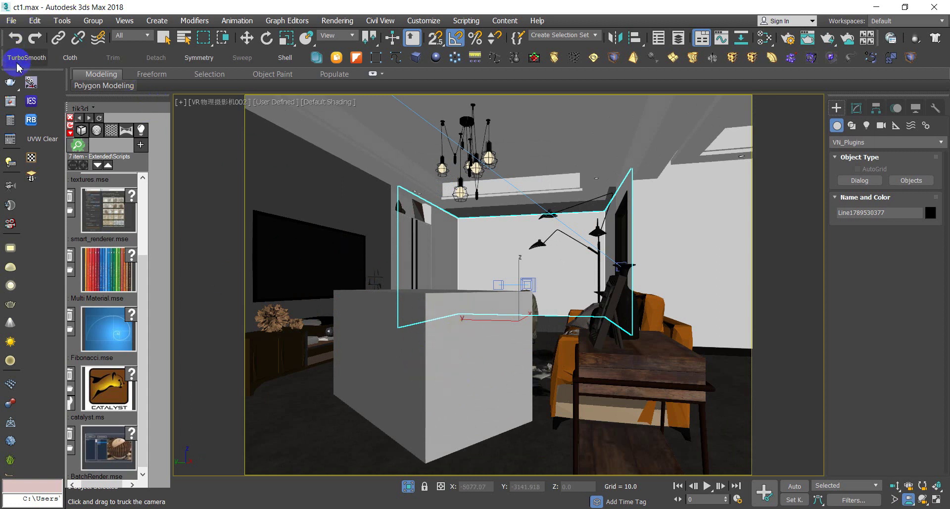
# Shift the second camera up-left and preview the armchair proxy from file as faces.
pyautogui.click(164, 37)
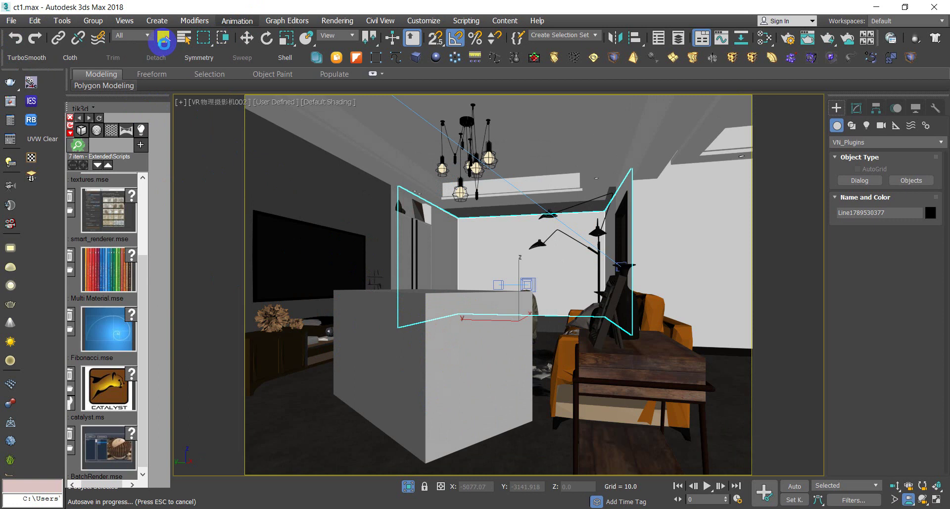
pyautogui.moveTo(494, 356); pyautogui.dragTo(364, 220, button='middle')
pyautogui.click(165, 39)
pyautogui.click(461, 350)
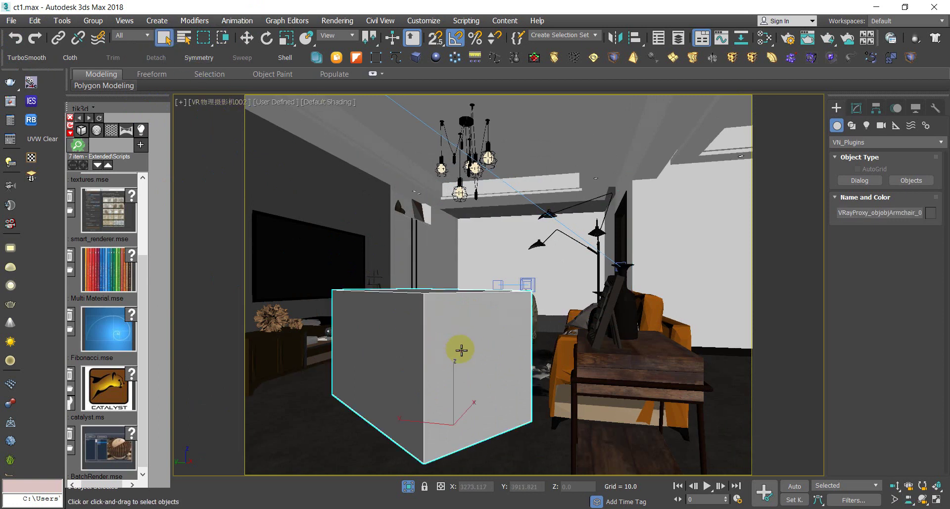
pyautogui.click(856, 108)
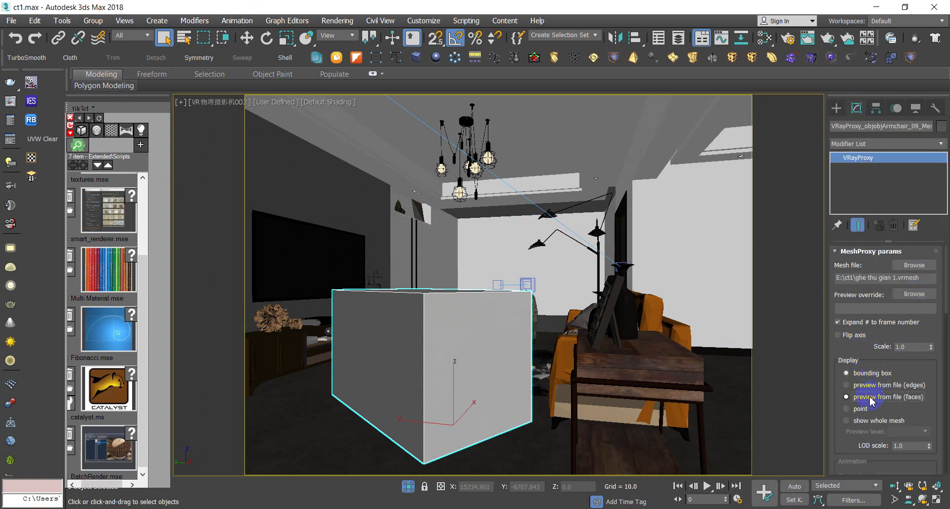
pyautogui.click(869, 397)
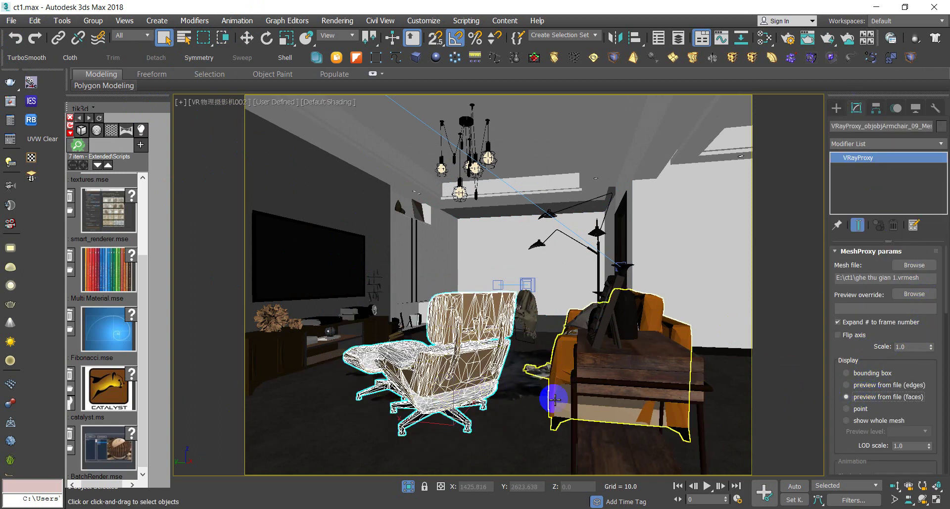
# Truck the camera view right and down to fit more living room around the lounge chair.
pyautogui.click(909, 500)
pyautogui.moveTo(525, 398); pyautogui.dragTo(558, 417)
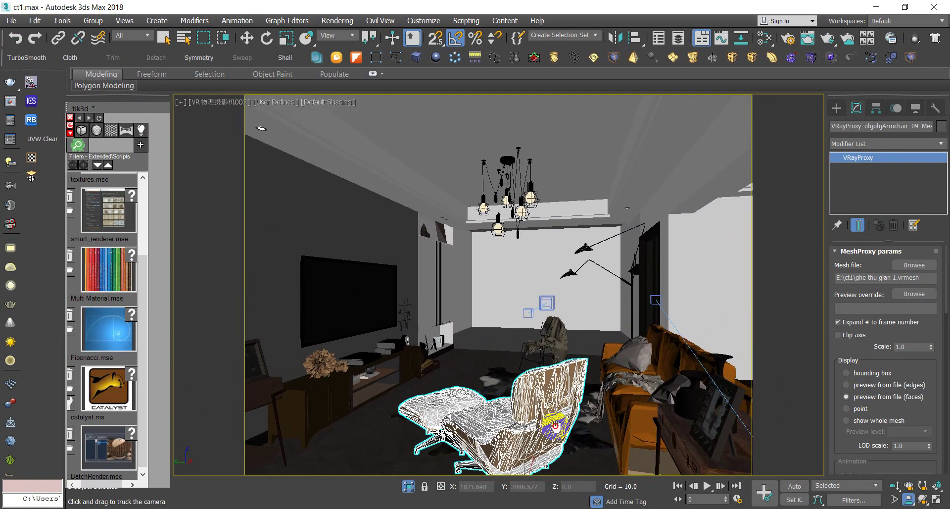
pyautogui.moveTo(558, 417); pyautogui.dragTo(495, 320)
pyautogui.rightClick(484, 278)
pyautogui.click(246, 38)
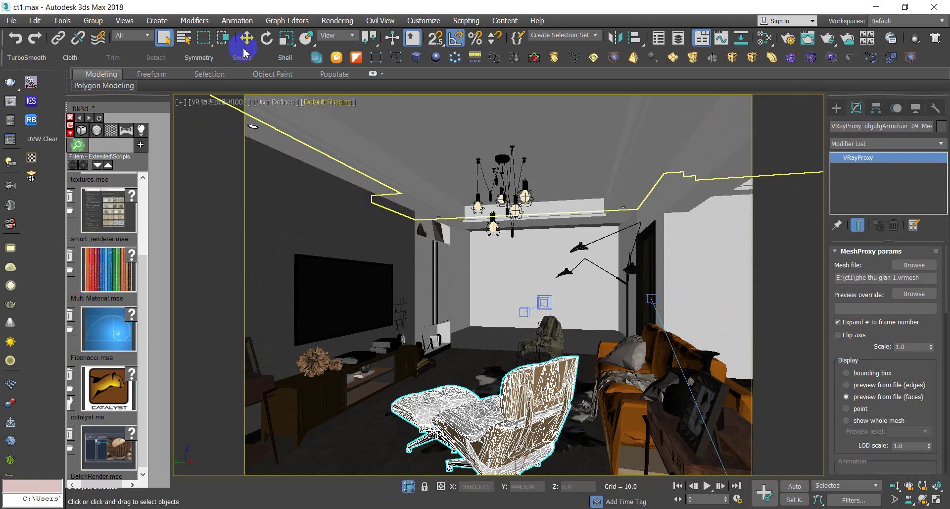
pyautogui.rightClick(441, 214)
pyautogui.click(373, 151)
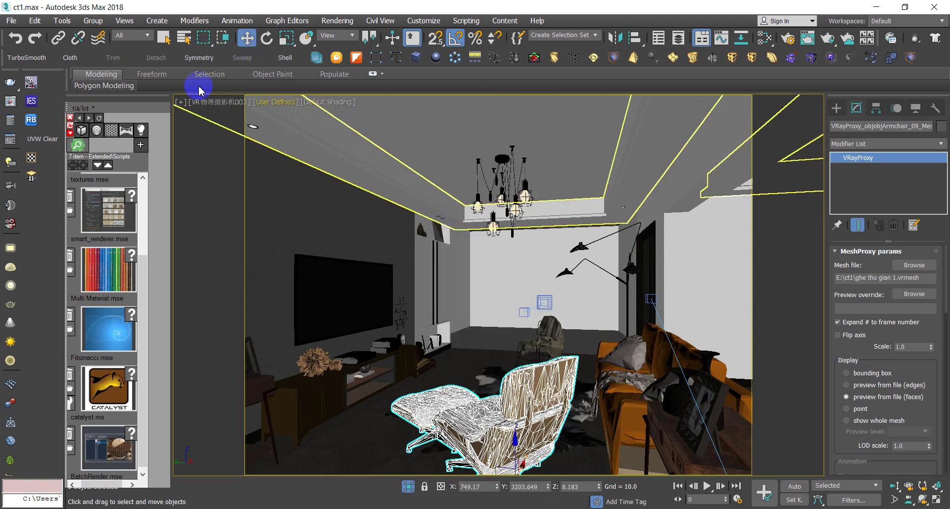
pyautogui.click(227, 102)
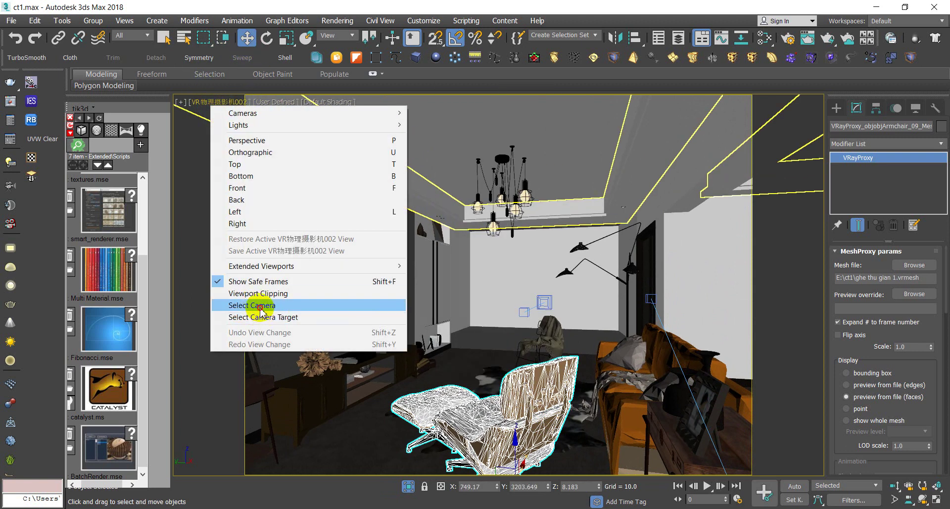
# Raise camera VR物理摄影机002 to Z 2000 using the Move Type-In.
pyautogui.click(371, 305)
pyautogui.rightClick(246, 38)
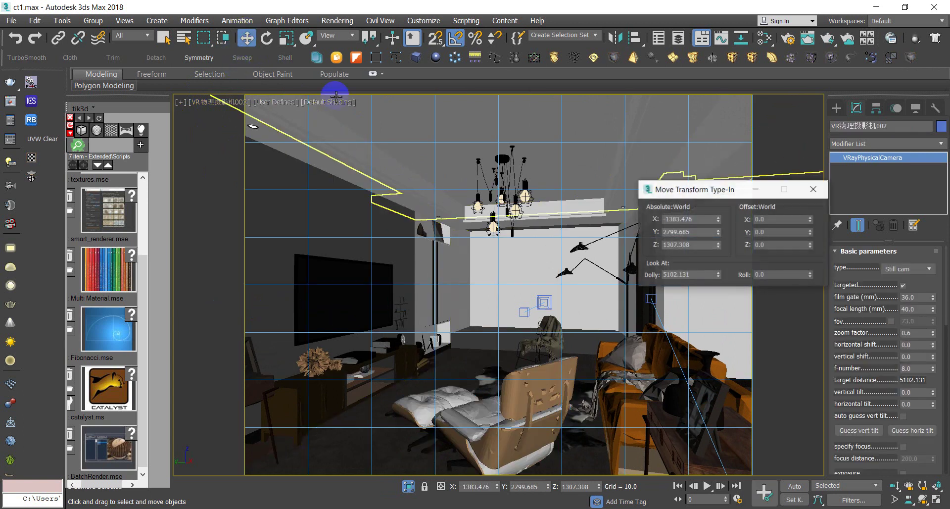
pyautogui.click(699, 244)
pyautogui.write('2000')
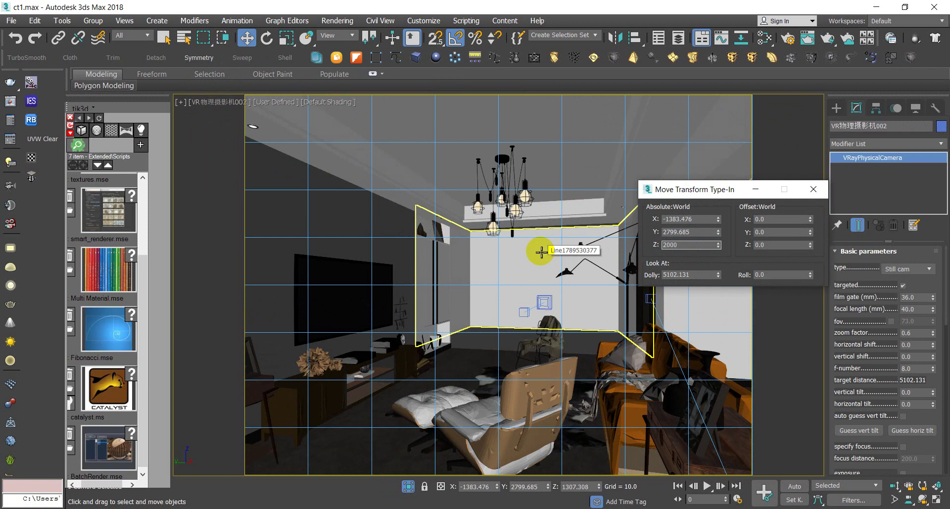
pyautogui.press('Return')
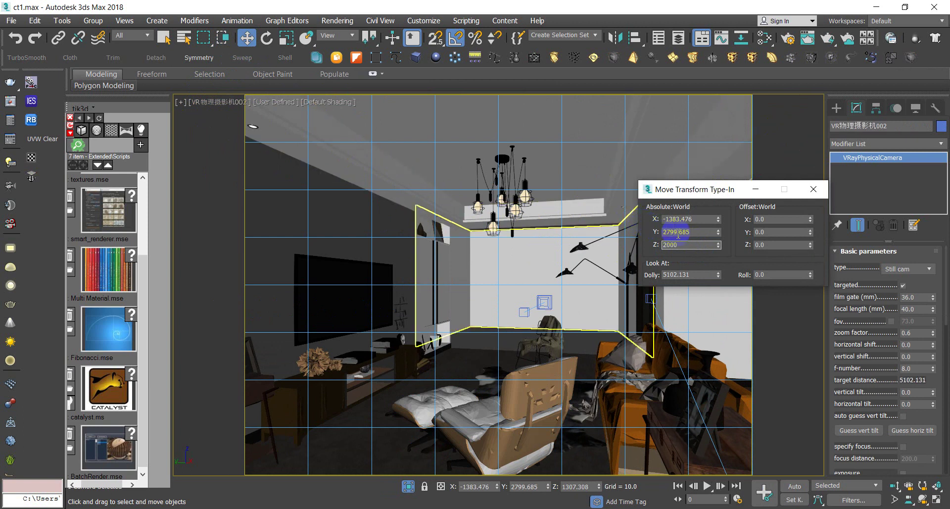
pyautogui.click(683, 232)
# Lower the camera's target to about Z 44.191 so it looks down over the lounge chair.
pyautogui.rightClick(442, 233)
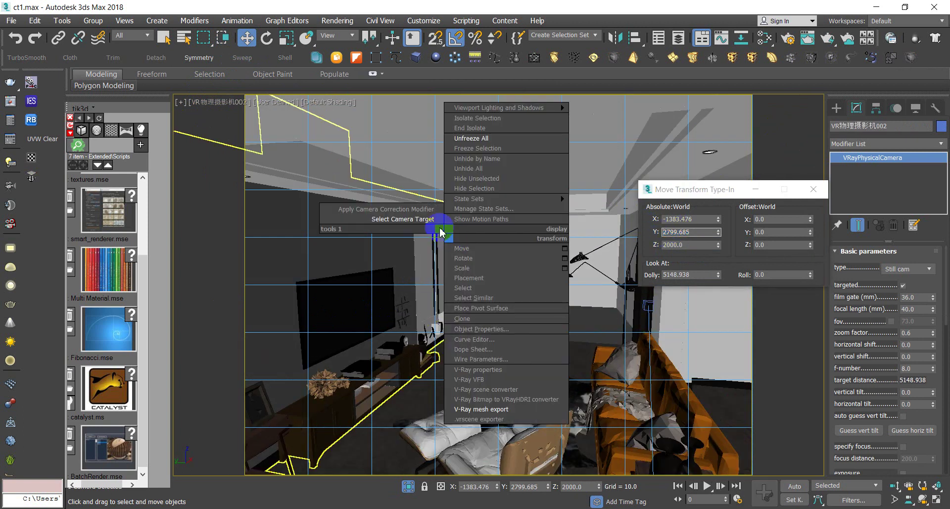
pyautogui.click(418, 221)
pyautogui.moveTo(718, 246); pyautogui.dragTo(741, 327)
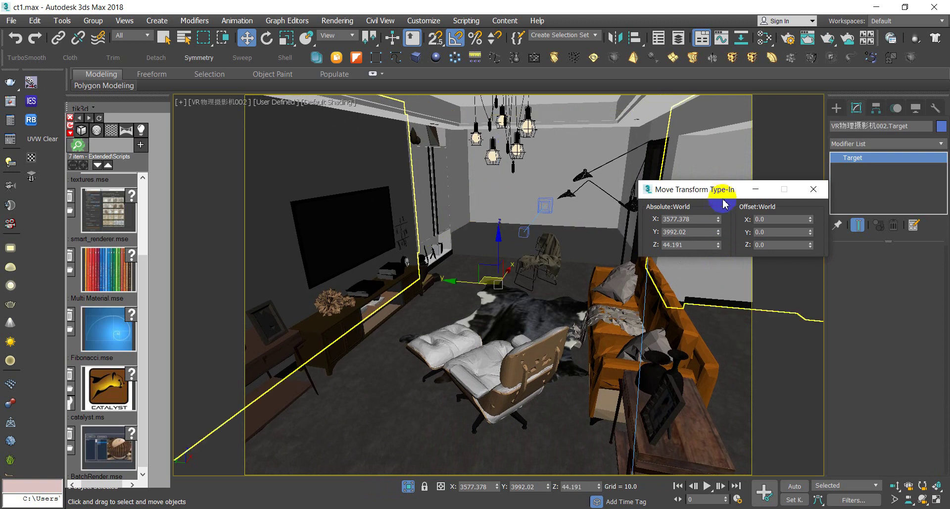
pyautogui.moveTo(661, 189); pyautogui.dragTo(831, 177)
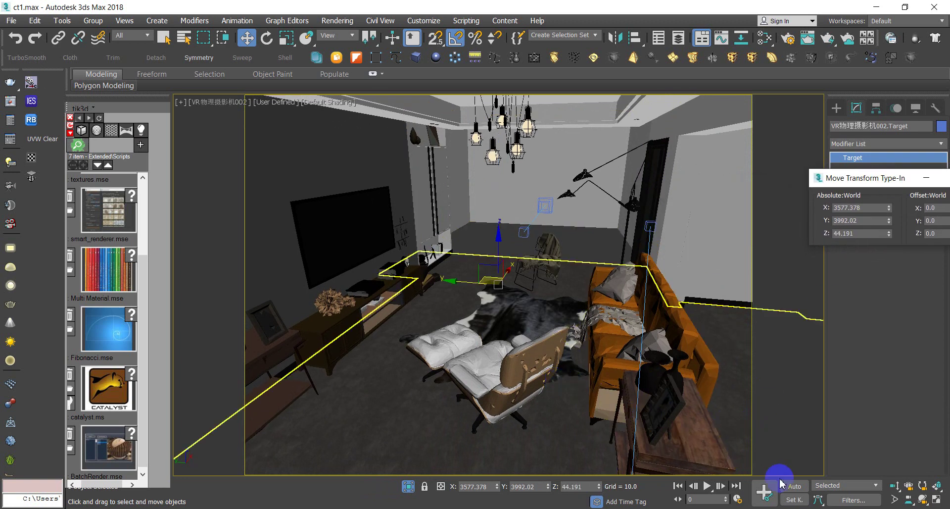
pyautogui.click(909, 500)
pyautogui.moveTo(513, 430); pyautogui.dragTo(508, 422)
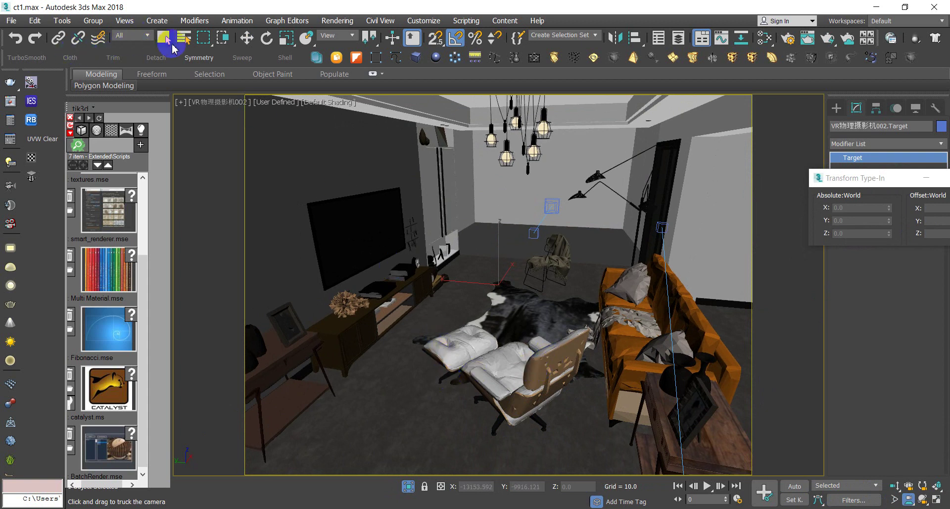
# Switch the viewport to look through VR物理摄影机003.
pyautogui.click(224, 102)
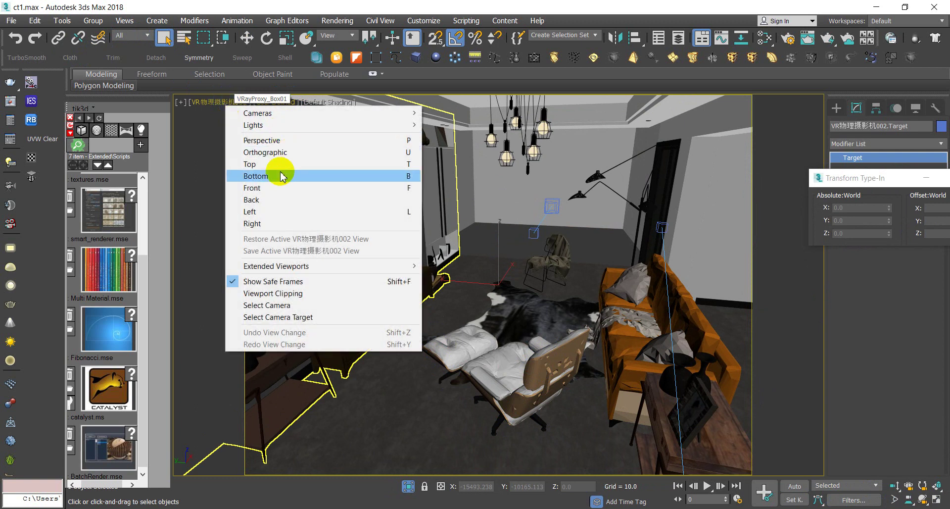
pyautogui.click(492, 229)
pyautogui.press('c')
pyautogui.click(434, 190)
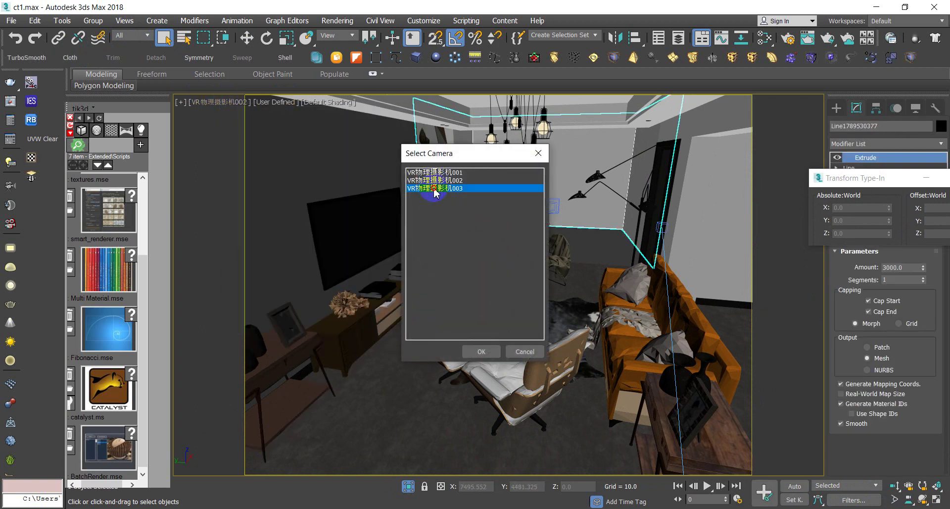
pyautogui.click(481, 351)
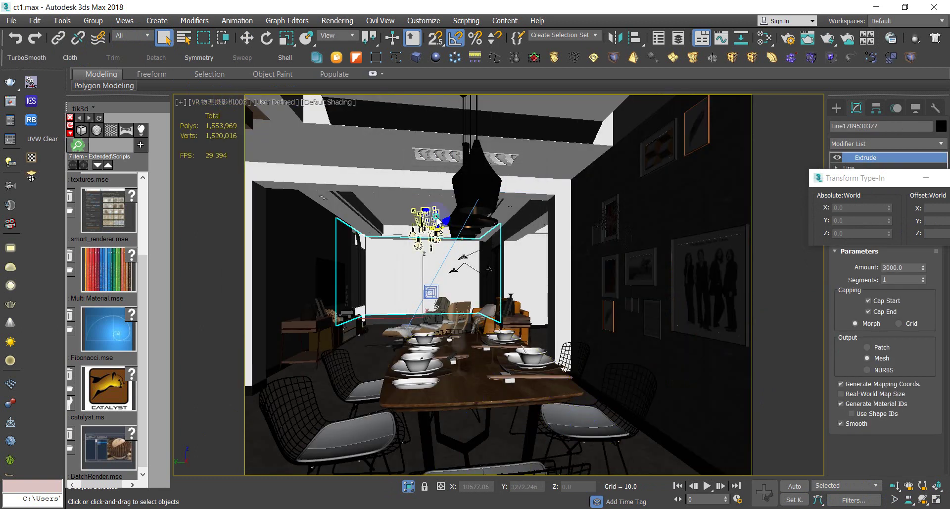
pyautogui.rightClick(438, 221)
pyautogui.click(237, 103)
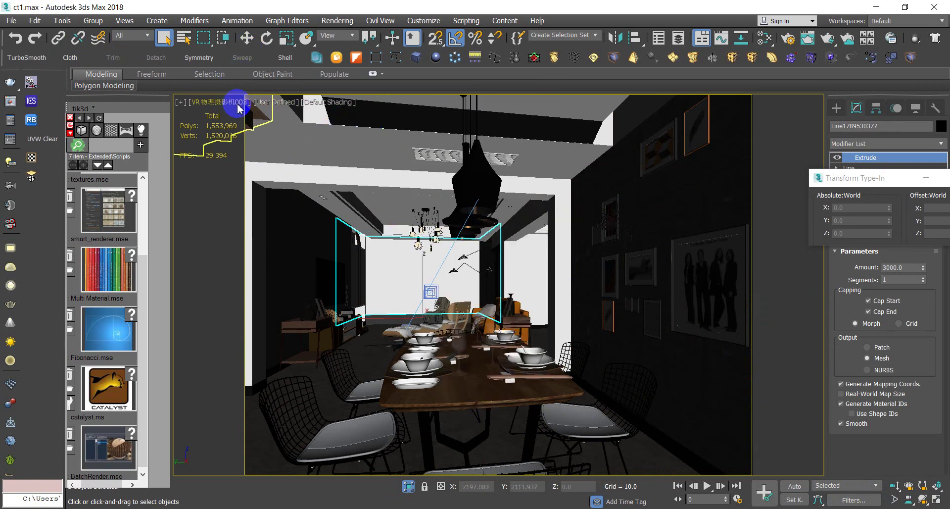
# Raise the third V-Ray camera to a Z height of 1800.
pyautogui.click(291, 304)
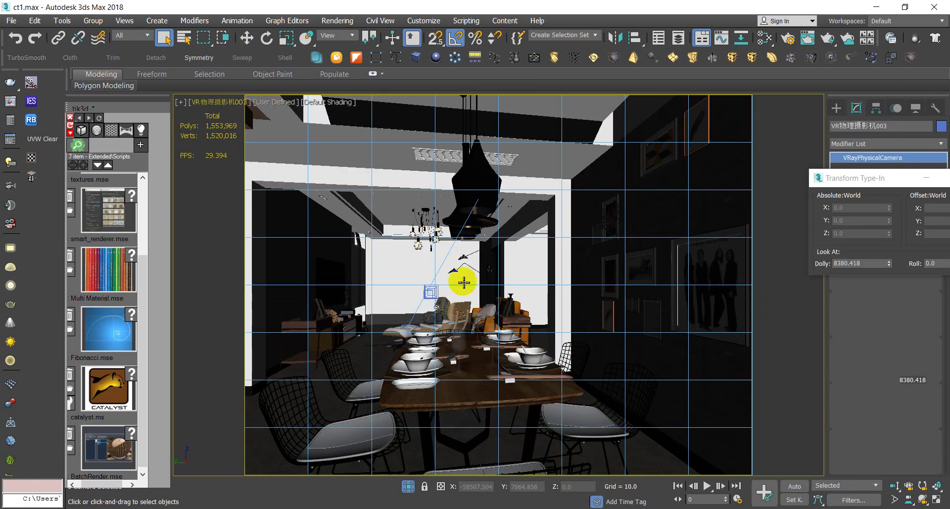
pyautogui.click(829, 220)
pyautogui.click(247, 38)
pyautogui.click(861, 225)
pyautogui.write('1800')
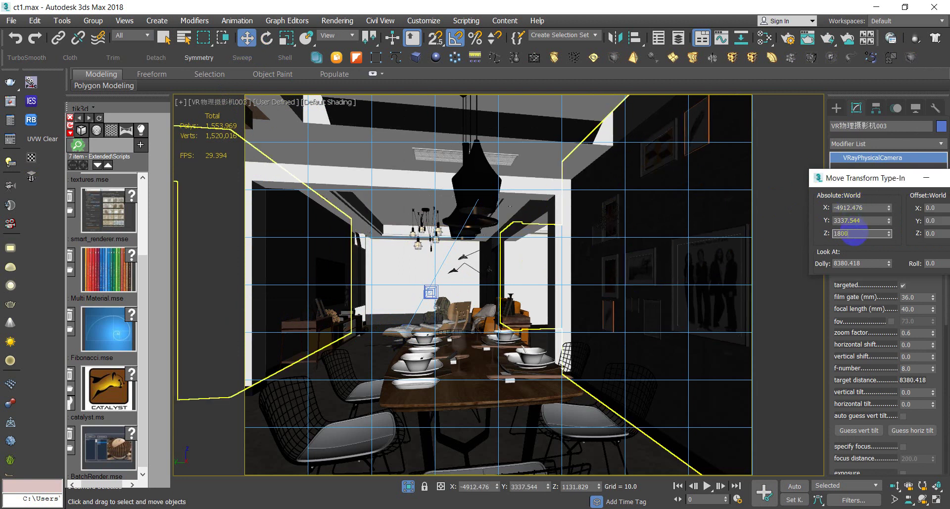
pyautogui.press('Return')
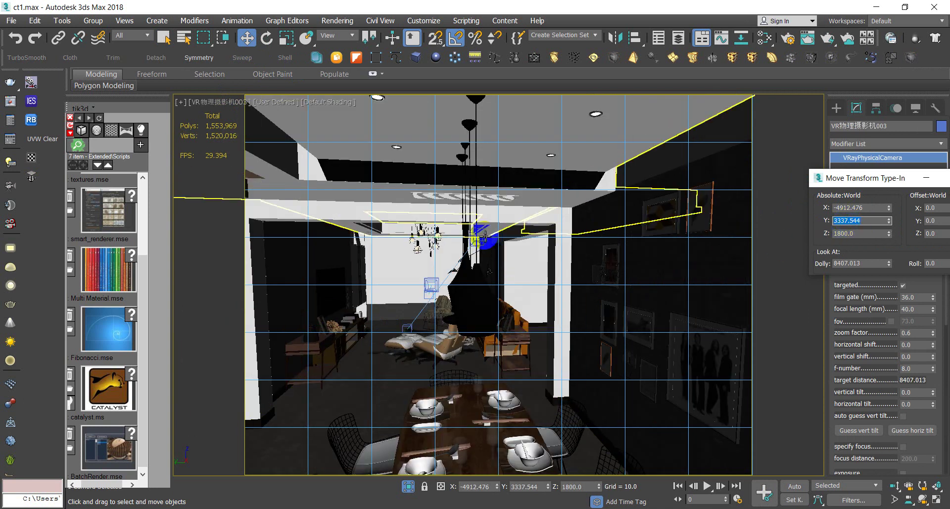
# Lower the camera target to about Z -1500 onto the dining table and truck the view slightly.
pyautogui.rightClick(477, 232)
pyautogui.click(460, 222)
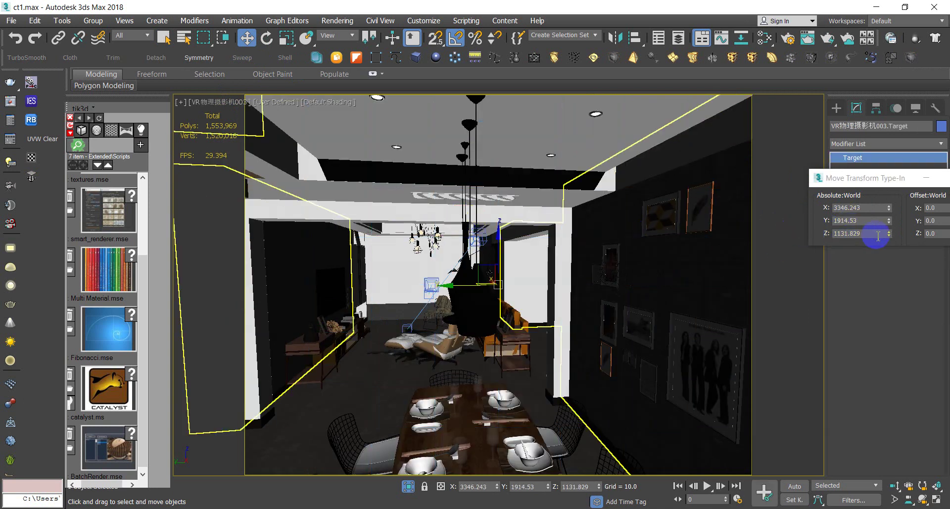
pyautogui.moveTo(889, 238); pyautogui.dragTo(920, 342)
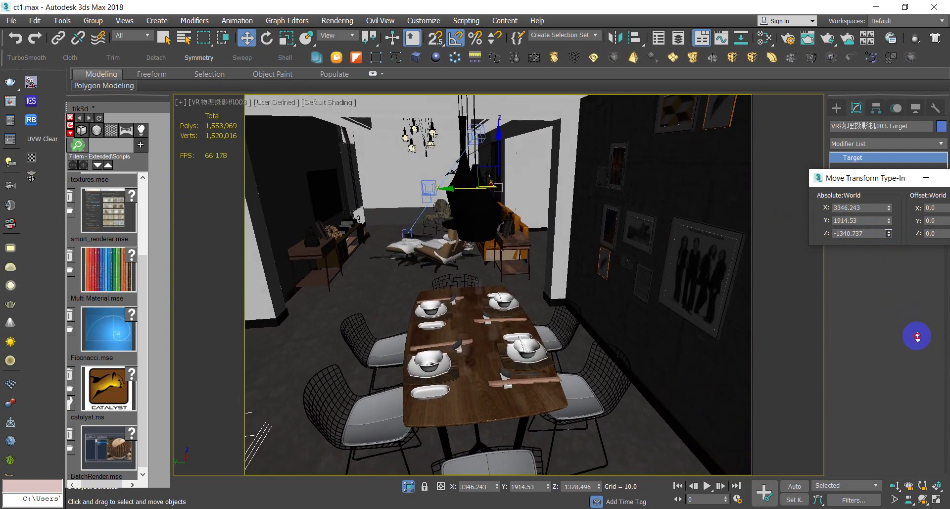
pyautogui.moveTo(920, 342); pyautogui.dragTo(920, 344)
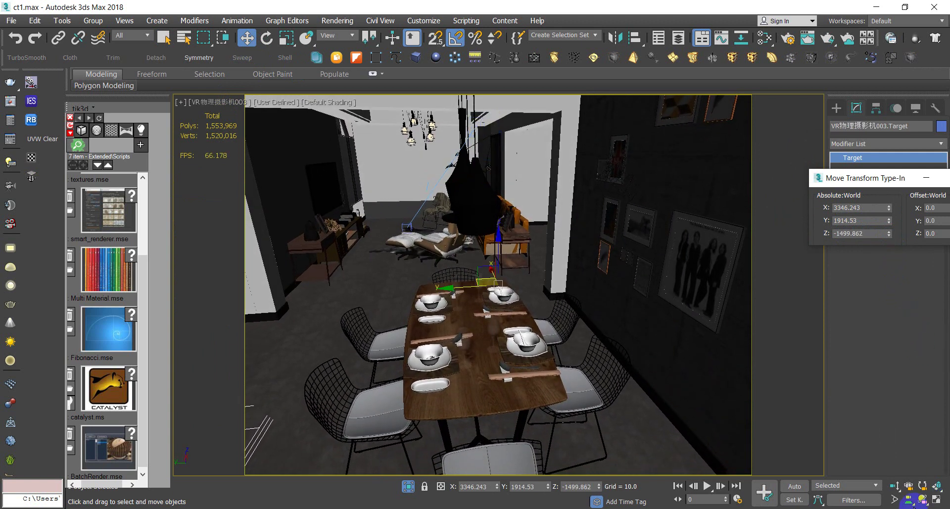
pyautogui.click(910, 501)
pyautogui.moveTo(570, 402); pyautogui.dragTo(570, 398)
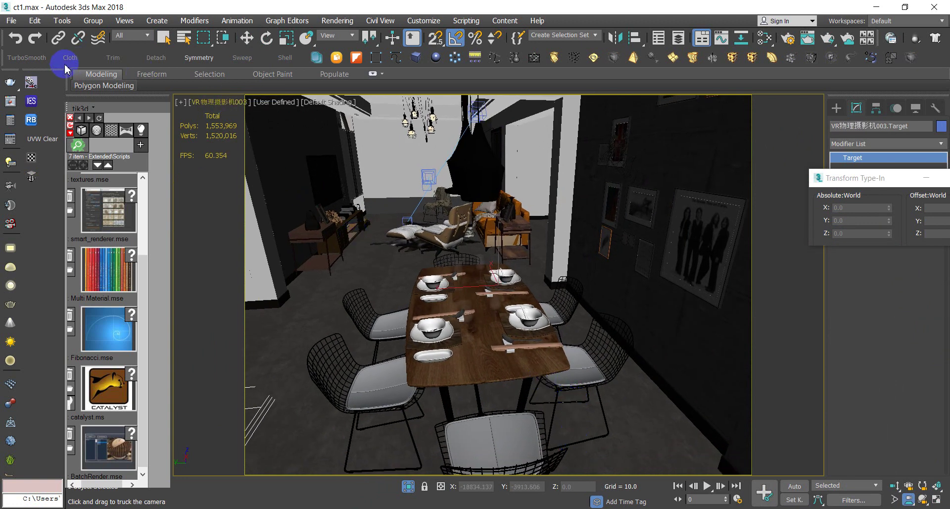
pyautogui.click(163, 37)
# Switch the viewport to look through VR物理摄影机001.
pyautogui.click(323, 161)
pyautogui.press('c')
pyautogui.click(451, 172)
pyautogui.click(481, 351)
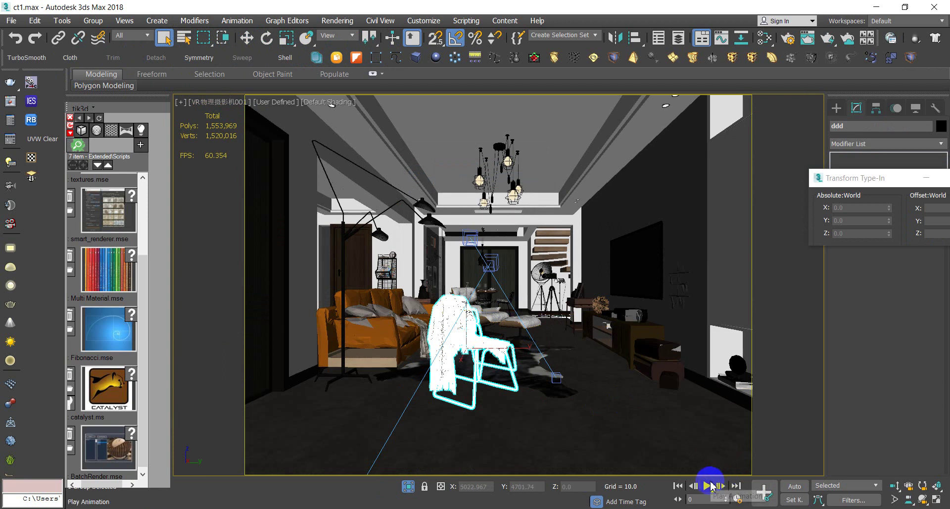
# Dolly the first camera forward toward the sofa and lounge chair.
pyautogui.click(643, 407)
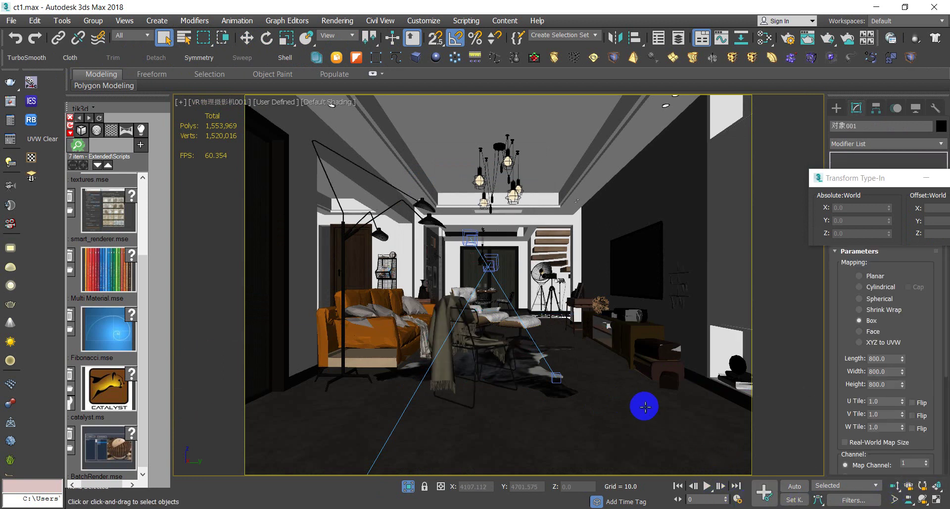
pyautogui.click(895, 486)
pyautogui.moveTo(628, 399); pyautogui.dragTo(627, 389)
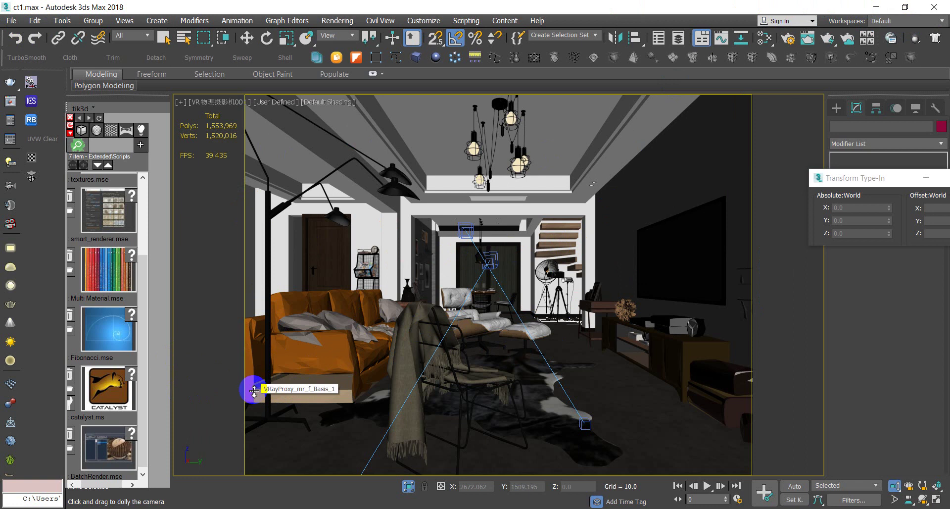
pyautogui.moveTo(253, 391); pyautogui.dragTo(262, 412)
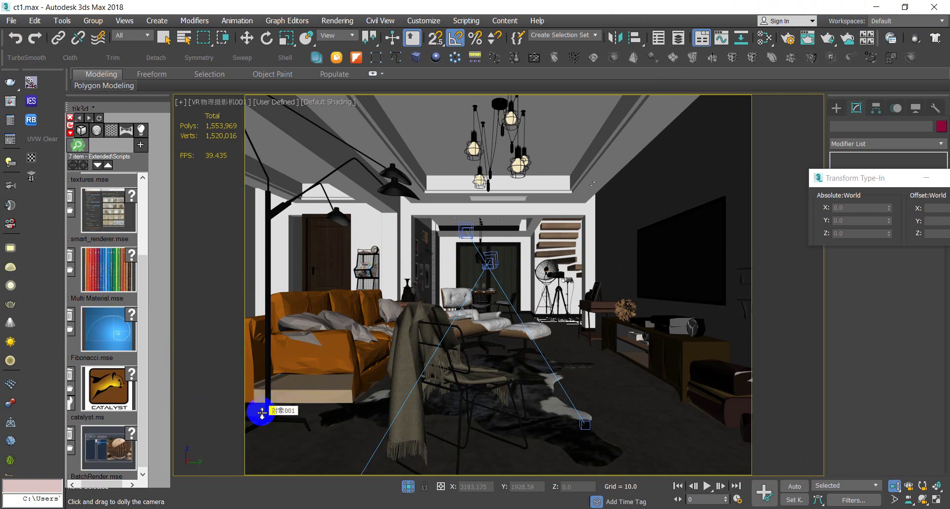
# Open Render Setup, move it aside, and select the 500 × 375 Width and Height fields.
pyautogui.click(787, 46)
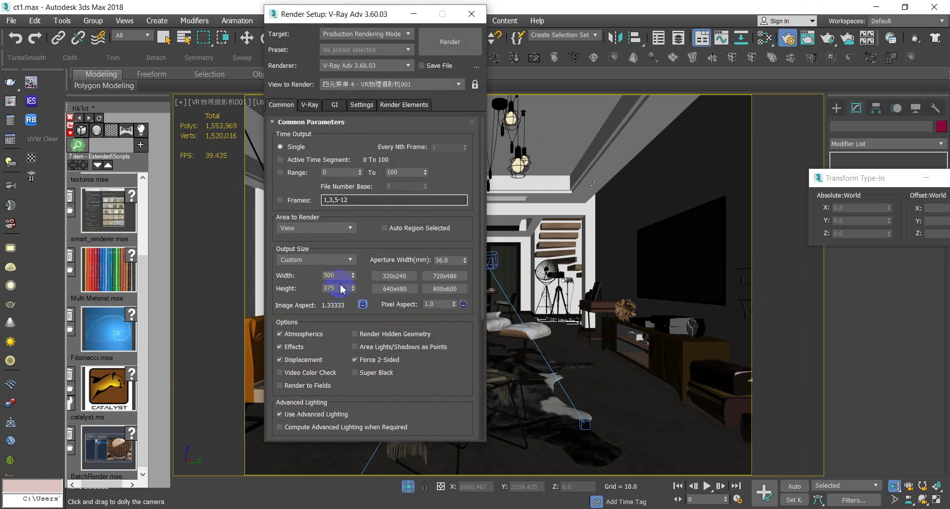
pyautogui.moveTo(372, 15); pyautogui.dragTo(512, 38)
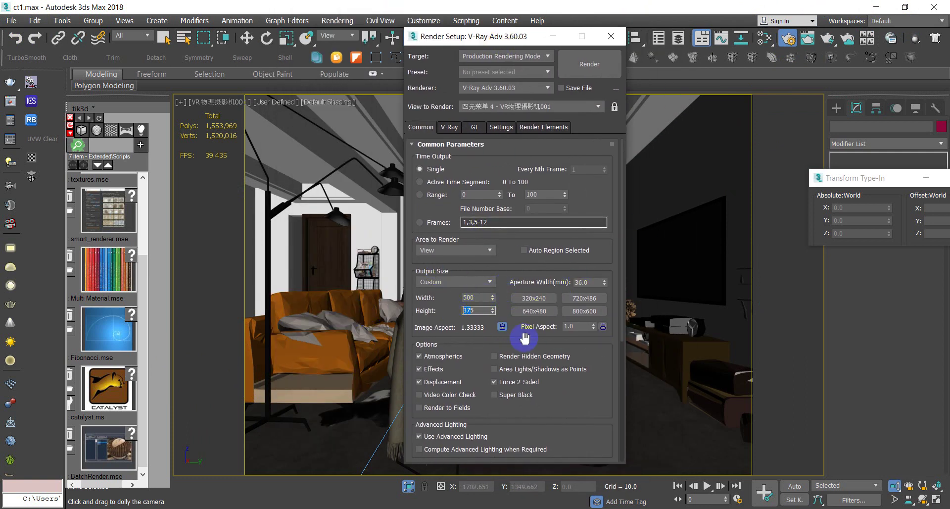
pyautogui.doubleClick(465, 311)
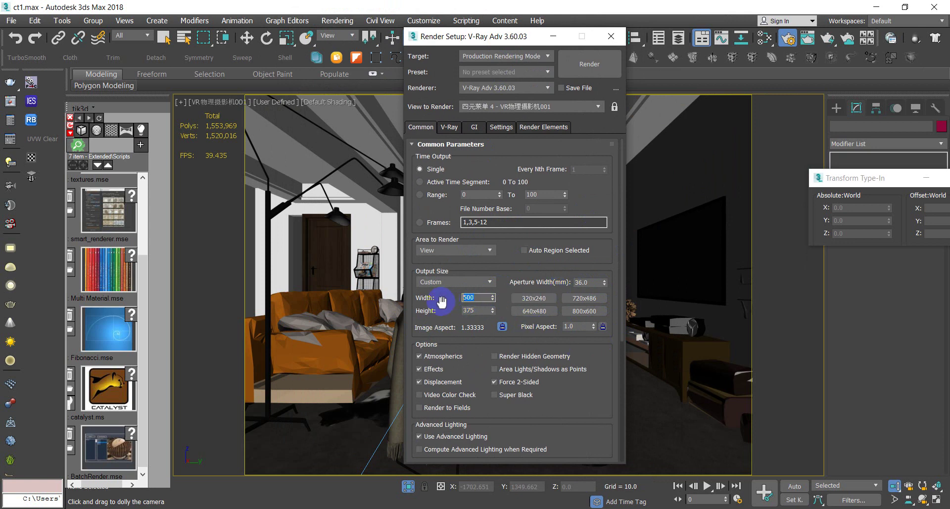
pyautogui.doubleClick(472, 311)
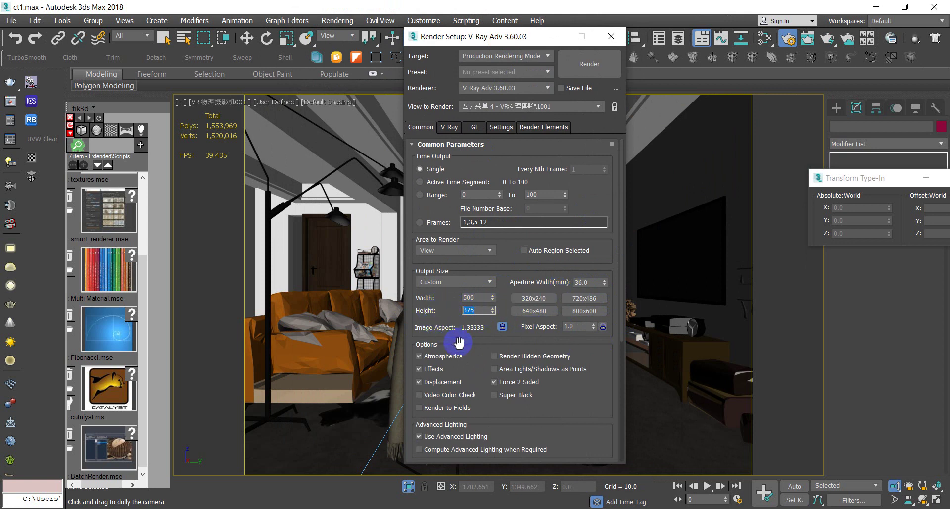
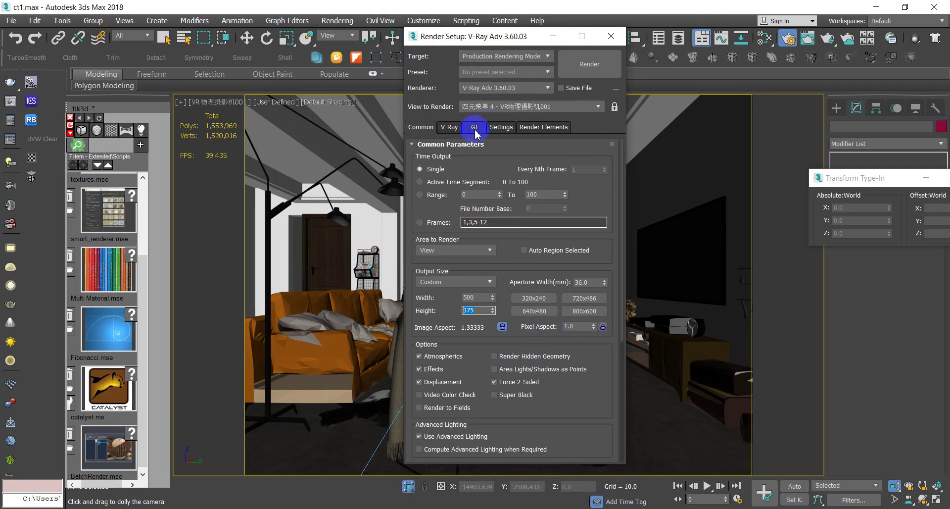
# On the V-Ray tab's Frame buffer rollout, check Separate render channels and browse for its output path.
pyautogui.click(450, 128)
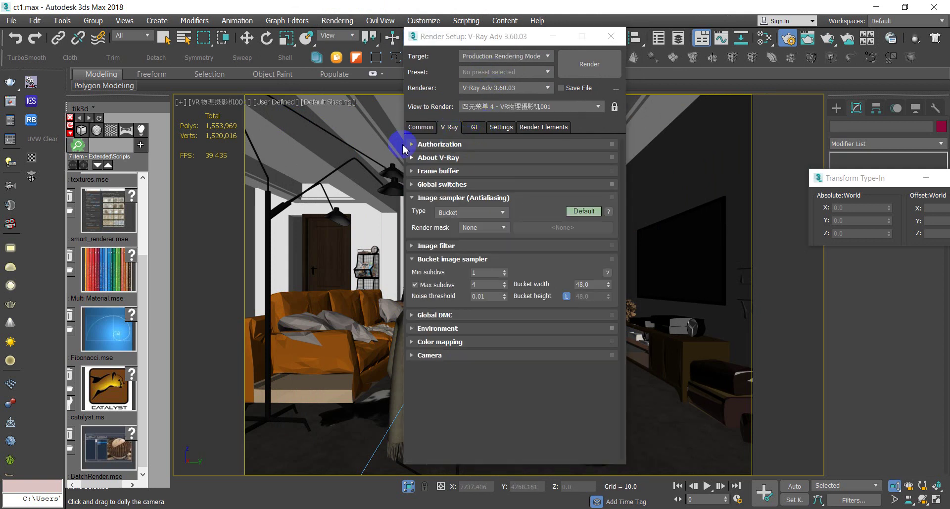
pyautogui.click(414, 171)
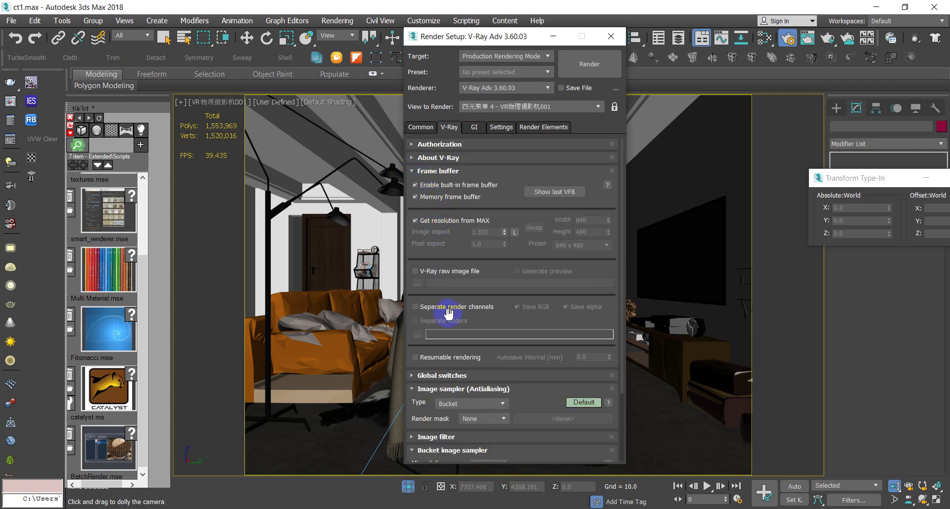
pyautogui.click(416, 308)
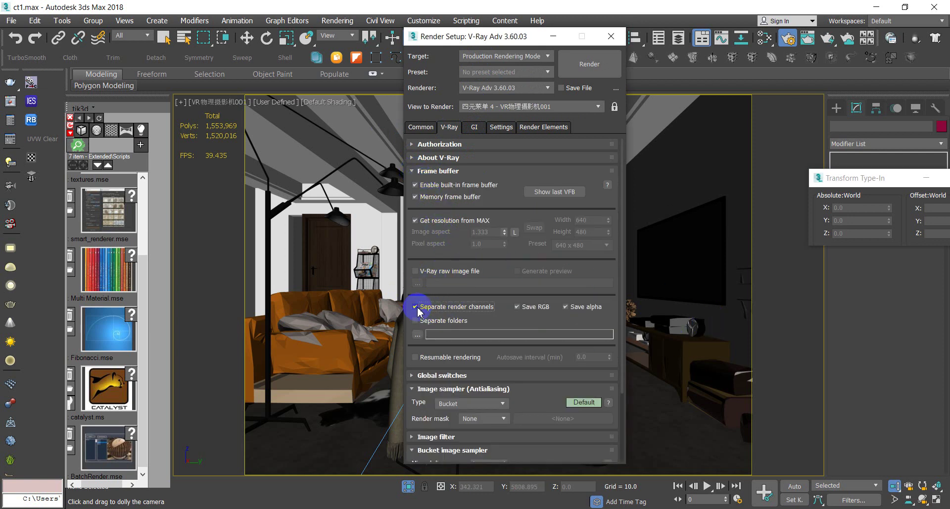
pyautogui.click(418, 337)
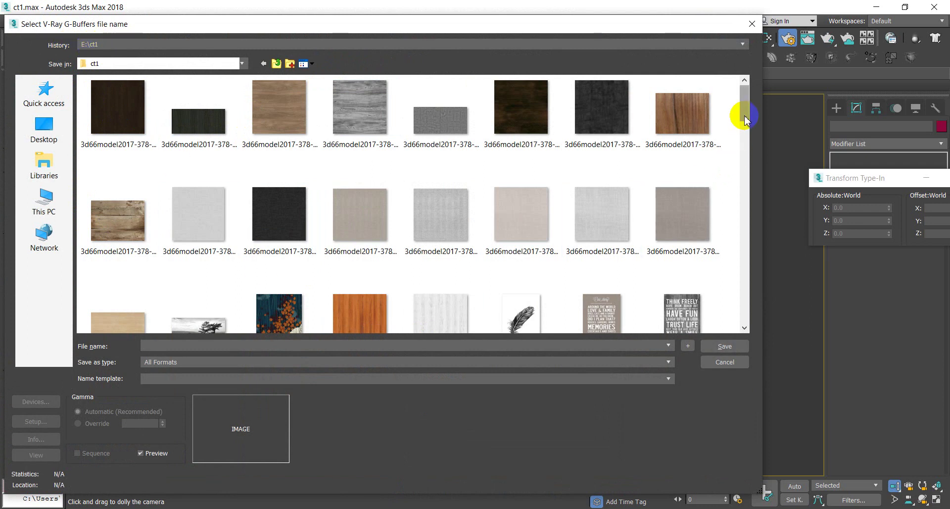
# Save the render channels as a PNG named 'anh 1' in E:\ct1, accepting the PNG options.
pyautogui.moveTo(746, 117); pyautogui.dragTo(746, 120)
pyautogui.click(168, 348)
pyautogui.write('anh 1')
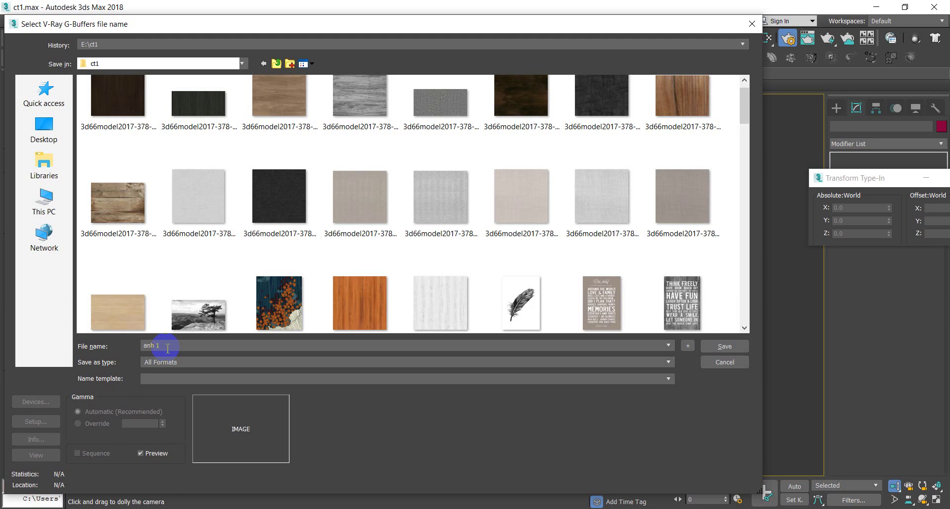
pyautogui.click(168, 363)
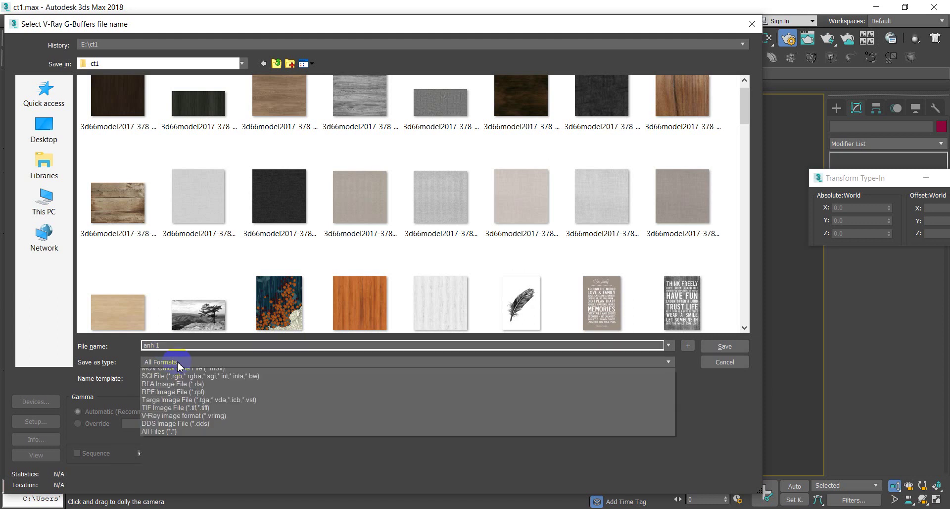
pyautogui.click(169, 438)
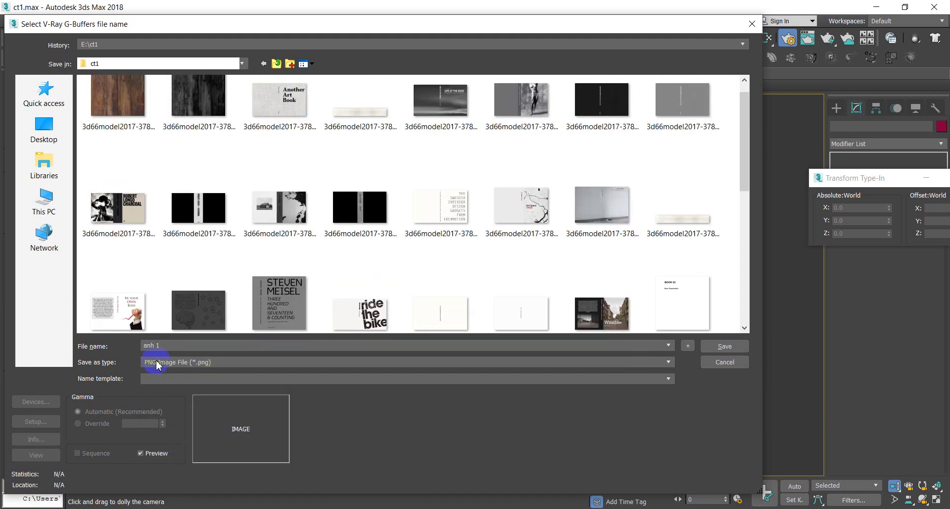
pyautogui.click(713, 347)
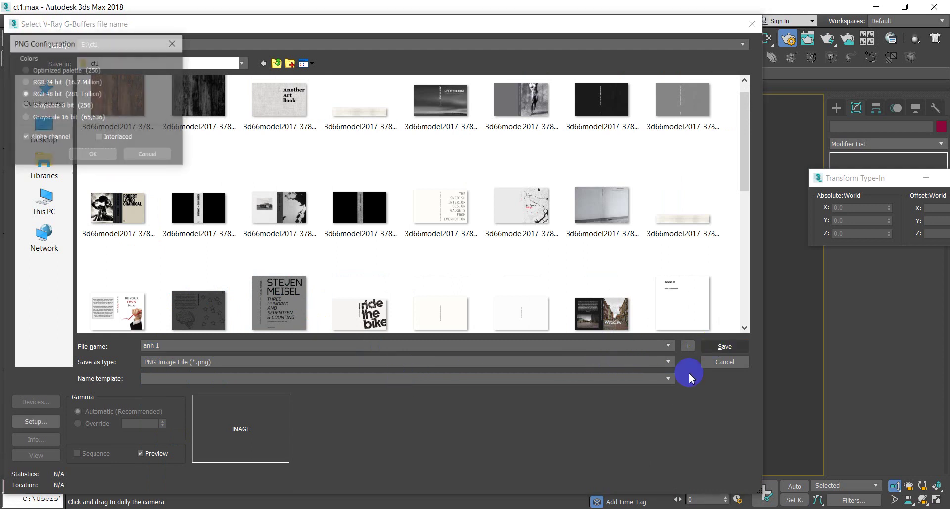
pyautogui.click(95, 155)
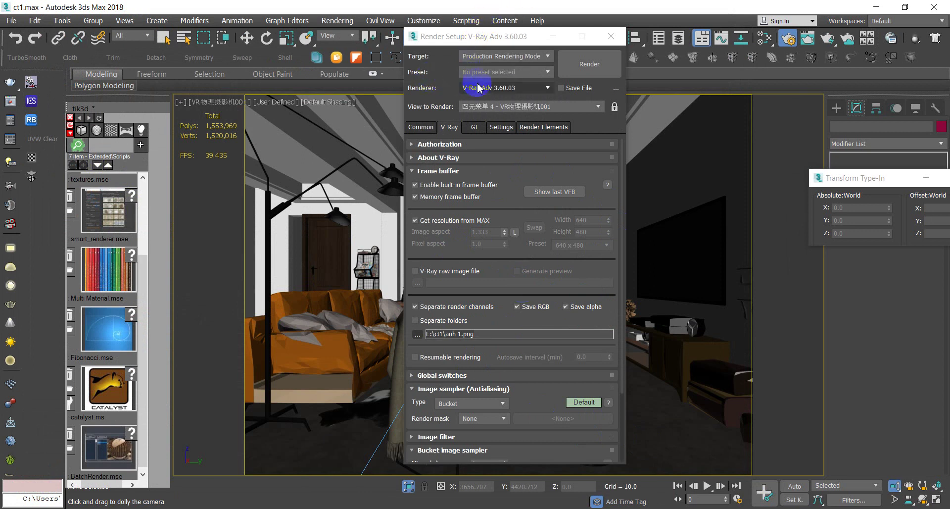
# Apply Catalyst's Fast and good Setting preset with the quality slider lowered to about 20%.
pyautogui.click(529, 75)
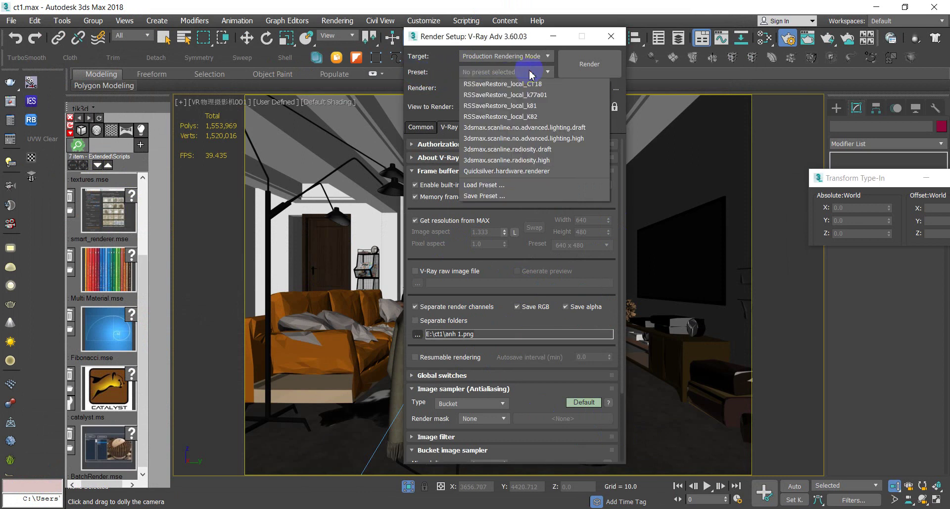
pyautogui.click(530, 75)
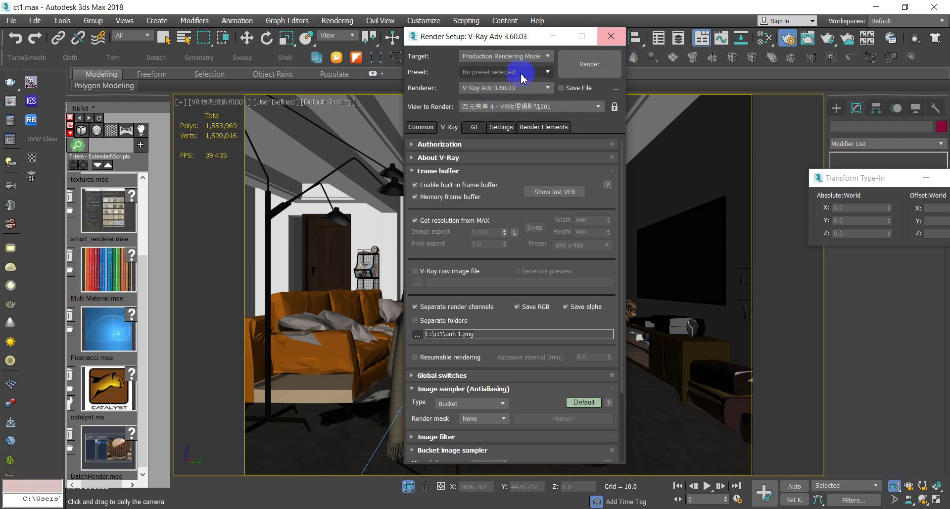
pyautogui.click(109, 388)
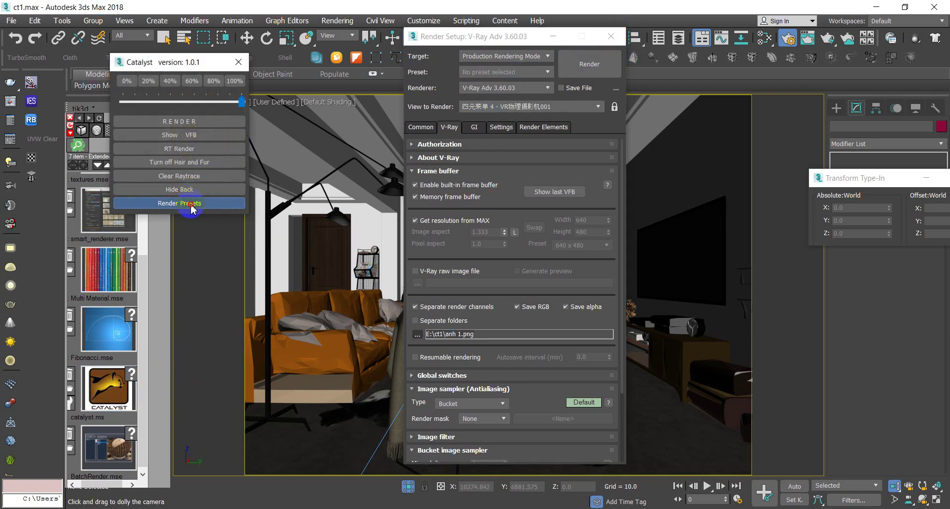
pyautogui.click(192, 204)
pyautogui.click(247, 213)
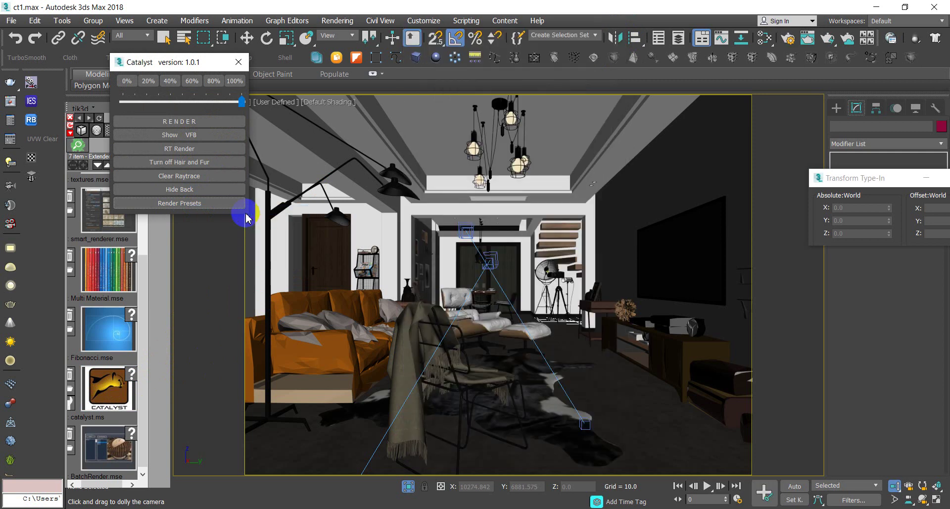
pyautogui.moveTo(240, 105); pyautogui.dragTo(138, 107)
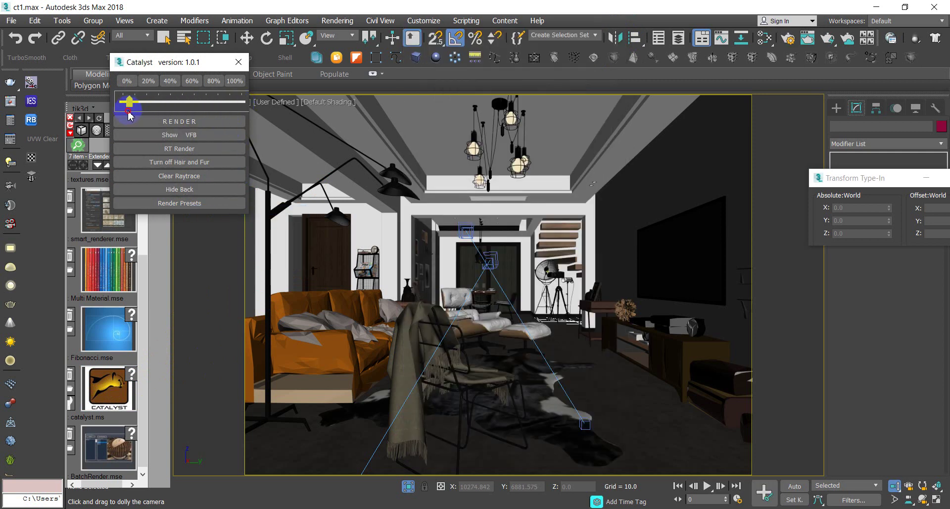
pyautogui.click(790, 44)
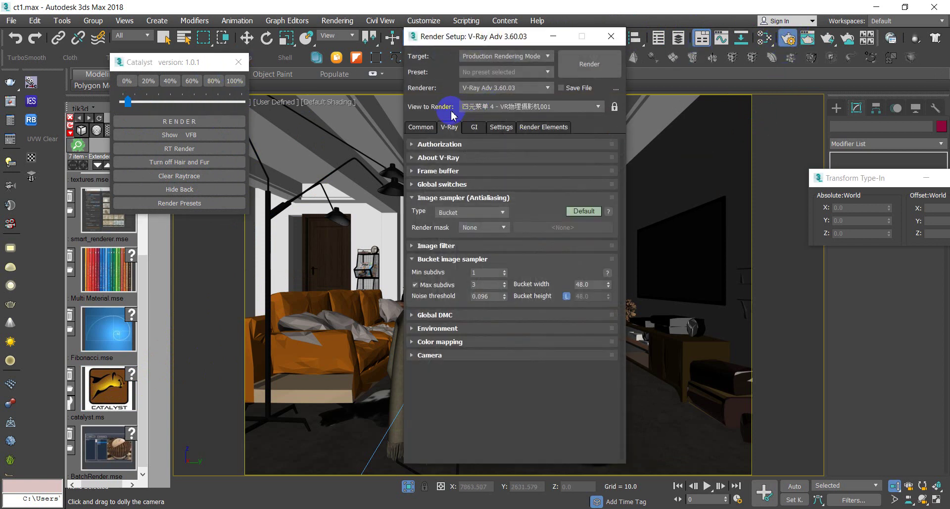
# Re-check Separate render channels and save them again as PNG 'anh 1' in E:\ct1.
pyautogui.click(432, 171)
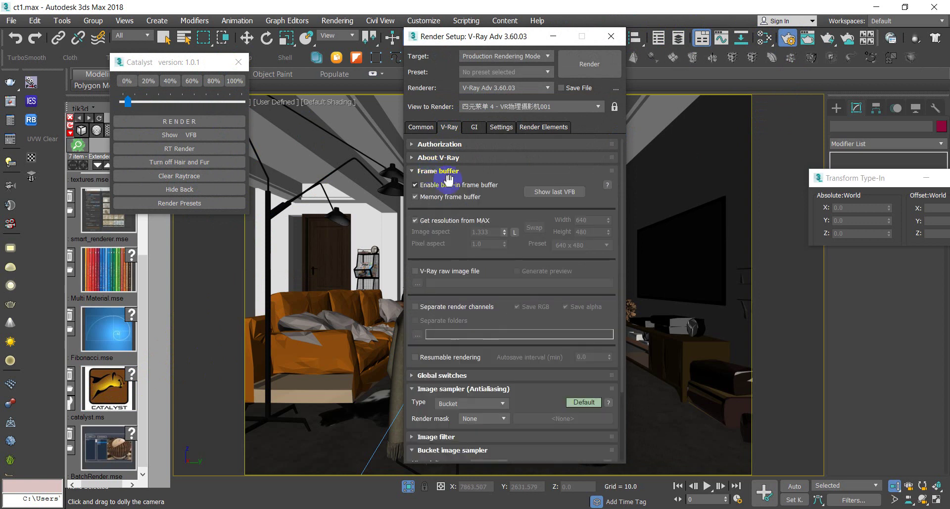
pyautogui.click(414, 308)
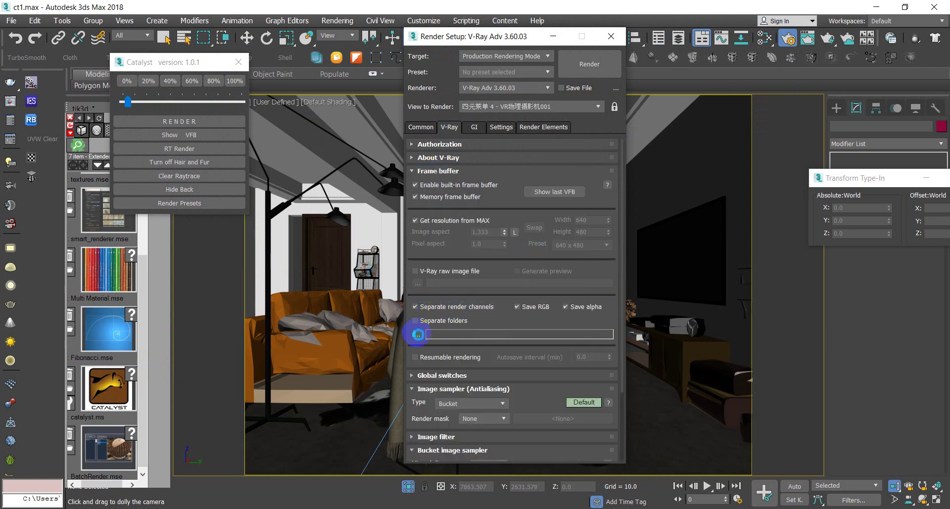
pyautogui.click(417, 335)
pyautogui.write('anh 1')
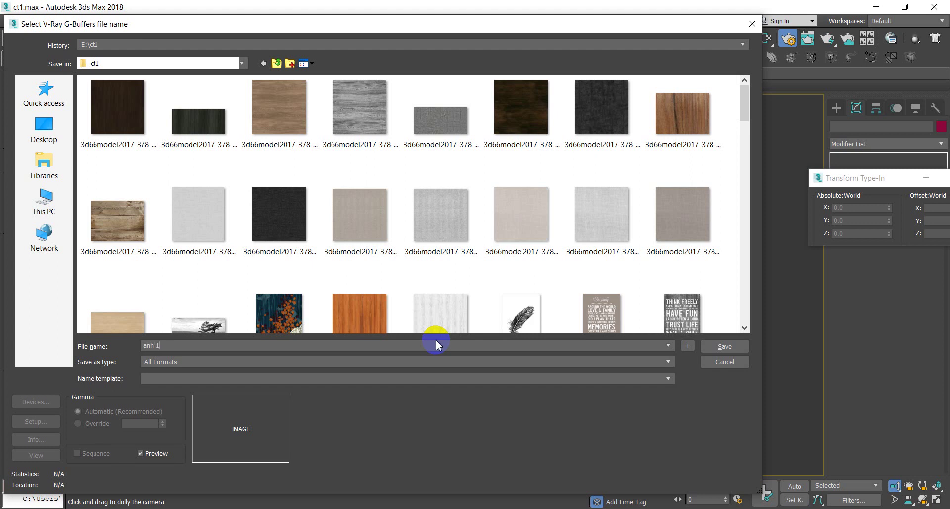
pyautogui.click(394, 361)
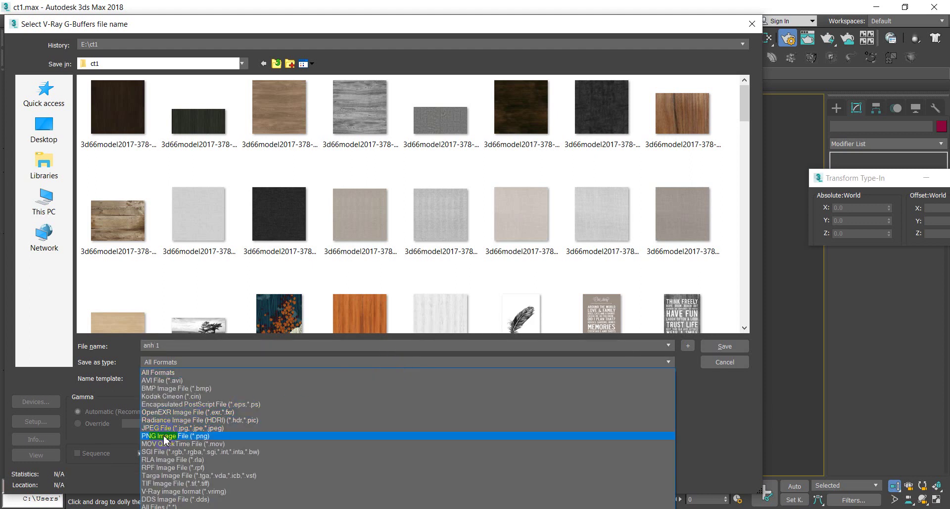
pyautogui.click(165, 435)
pyautogui.click(725, 346)
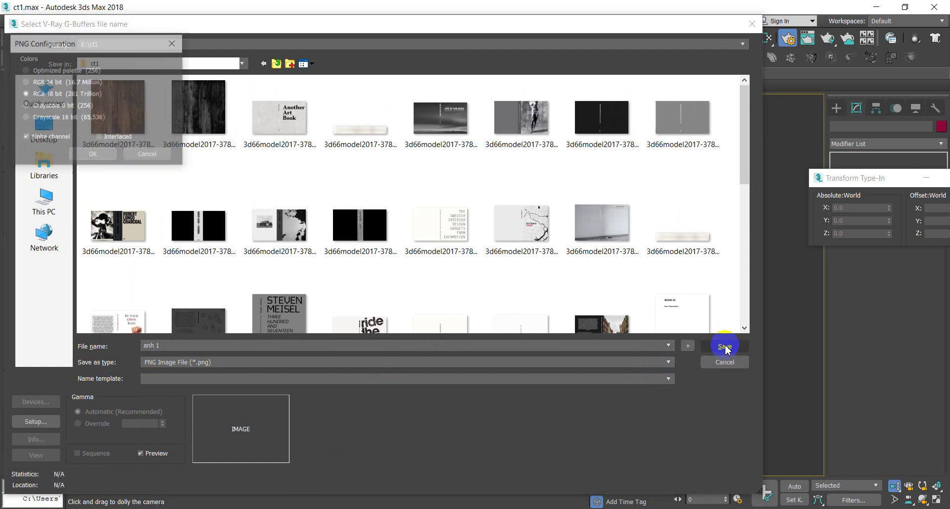
pyautogui.click(89, 153)
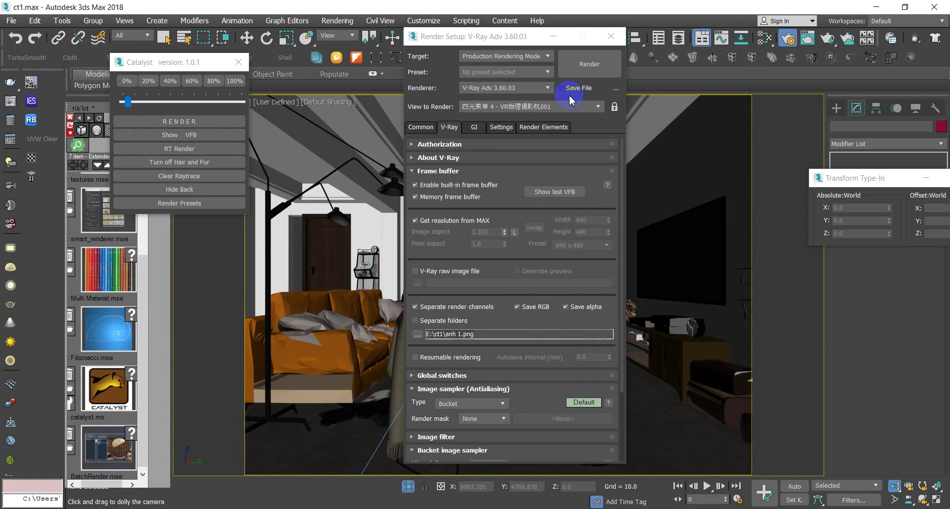
pyautogui.click(504, 72)
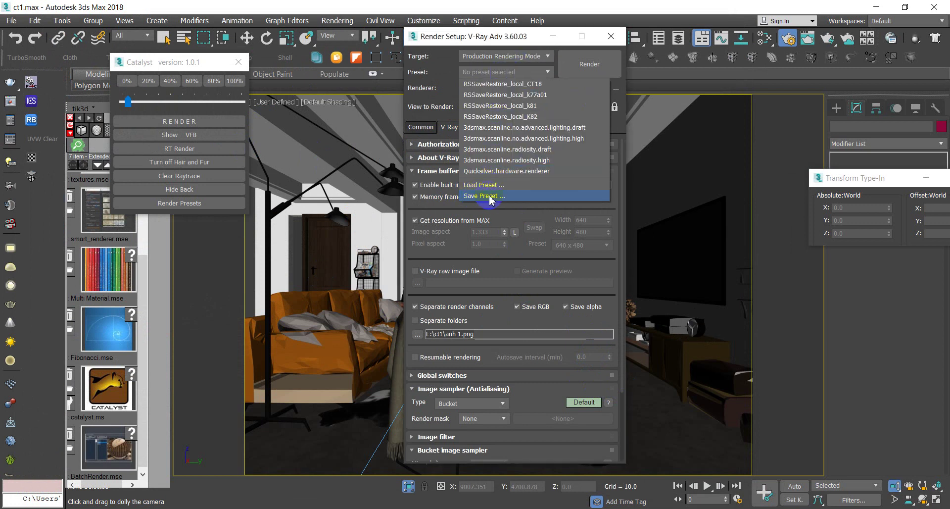
# Save the render settings as preset 'st anh 1' in E:\ct1 with all categories included.
pyautogui.click(489, 195)
pyautogui.write('st anh 1')
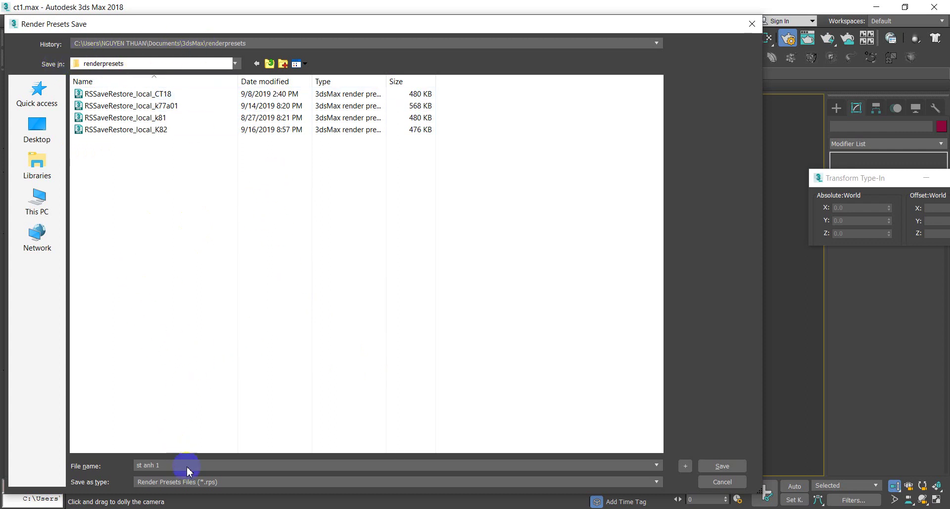
pyautogui.click(39, 198)
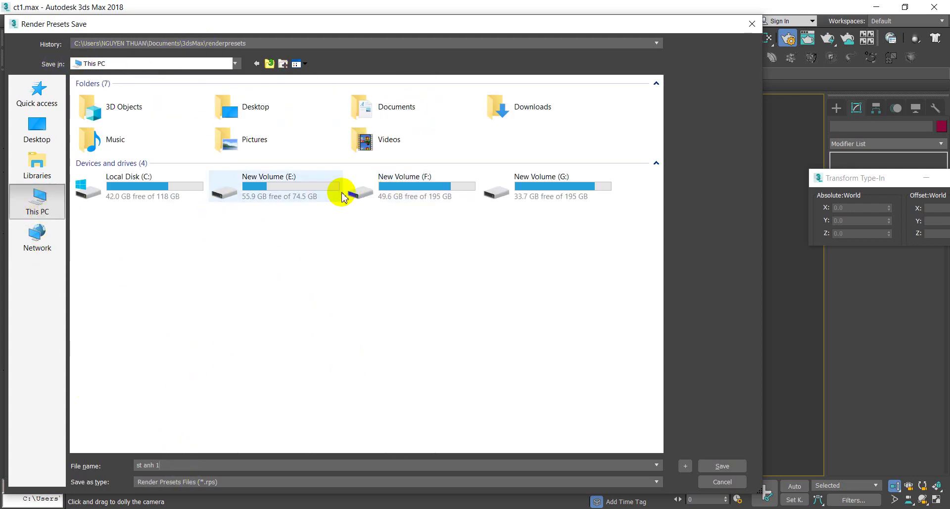
pyautogui.doubleClick(303, 188)
pyautogui.doubleClick(89, 95)
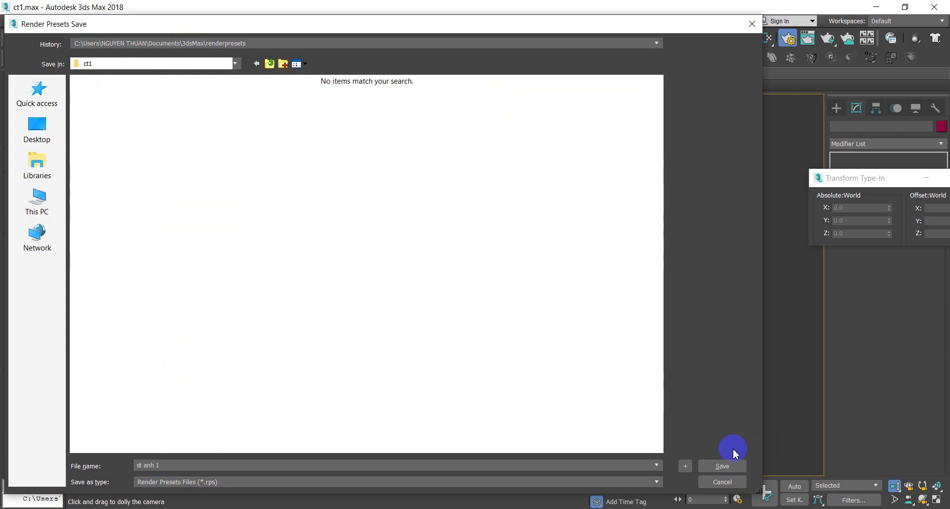
pyautogui.click(721, 467)
pyautogui.moveTo(813, 373)
pyautogui.mouseDown()
pyautogui.moveTo(756, 357)
pyautogui.moveTo(682, 169)
pyautogui.mouseUp()
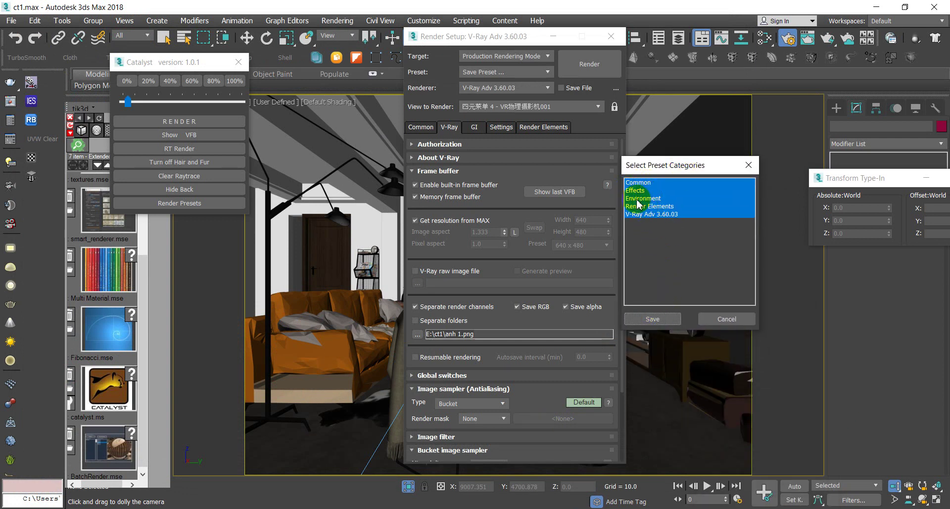
pyautogui.click(649, 323)
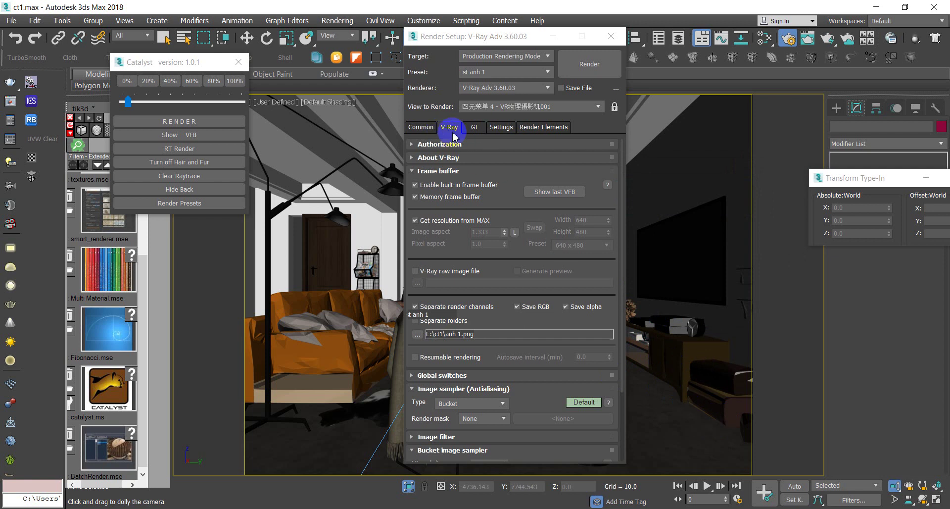
# Rename the V-Ray render channels output file to 'anh 2' PNG in E:\ct1.
pyautogui.click(421, 127)
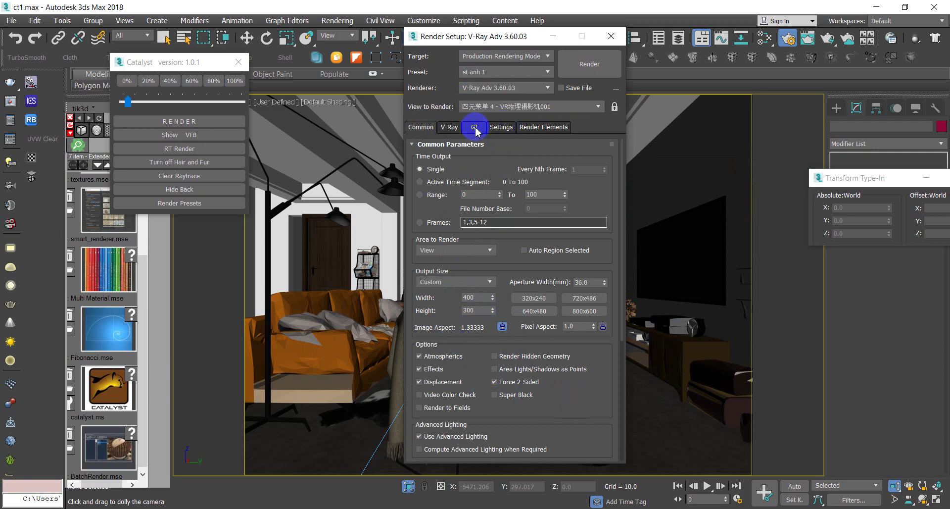
pyautogui.click(449, 127)
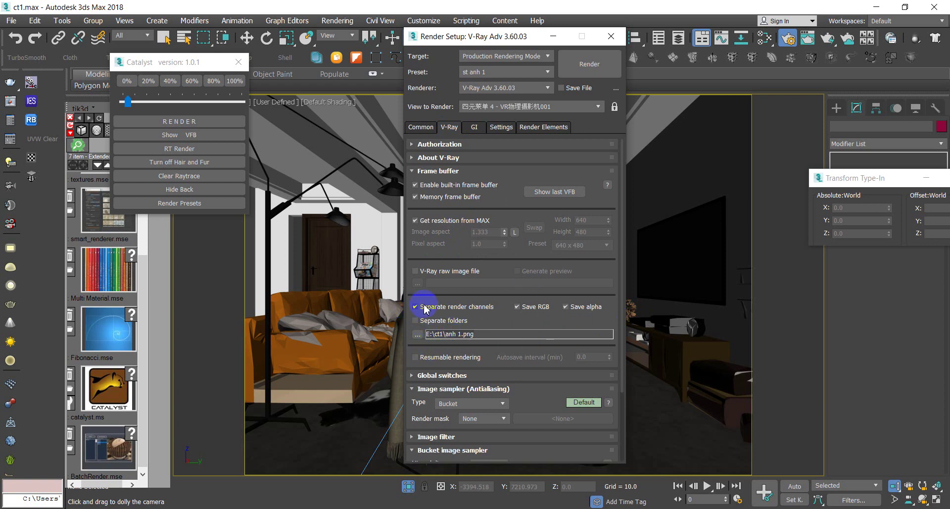
pyautogui.click(419, 335)
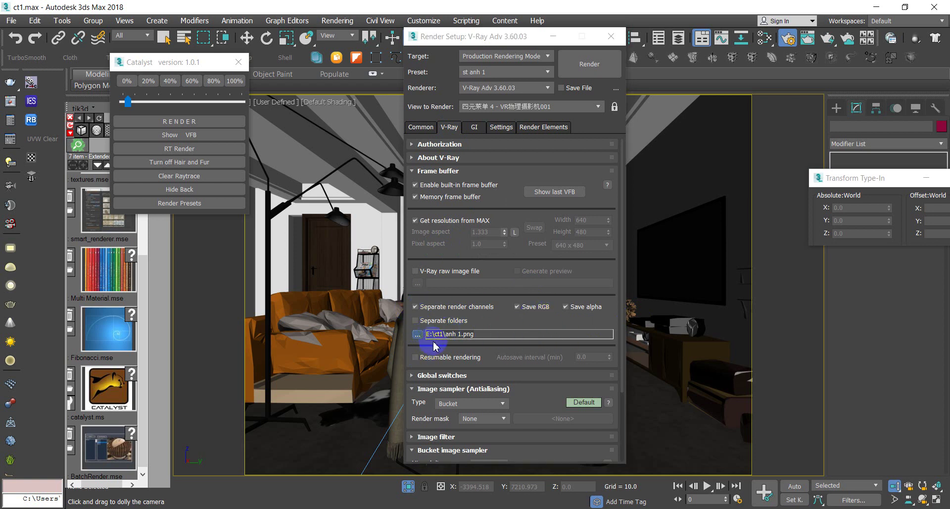
pyautogui.click(168, 347)
pyautogui.write('anh 2')
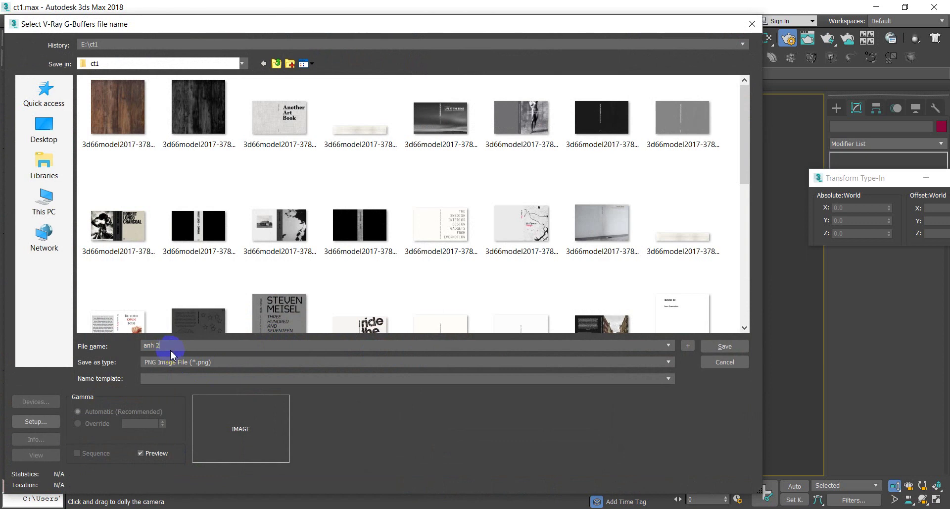
pyautogui.click(723, 347)
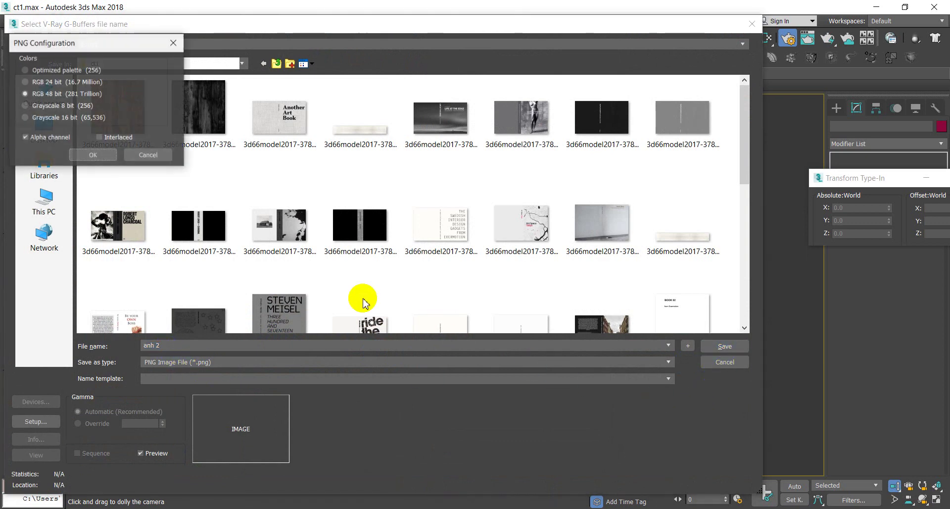
pyautogui.click(93, 154)
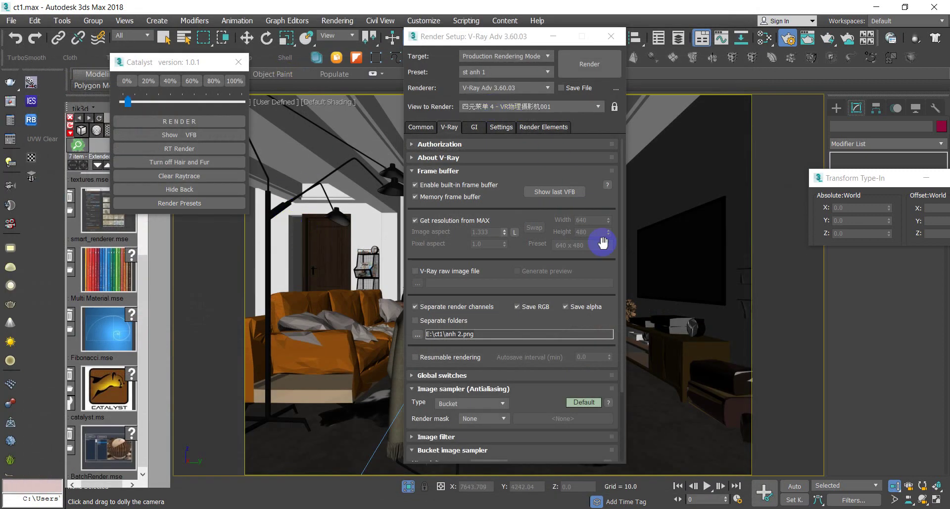
# Save the render settings as a new preset named 'st annh2' with all categories.
pyautogui.click(547, 72)
pyautogui.click(485, 207)
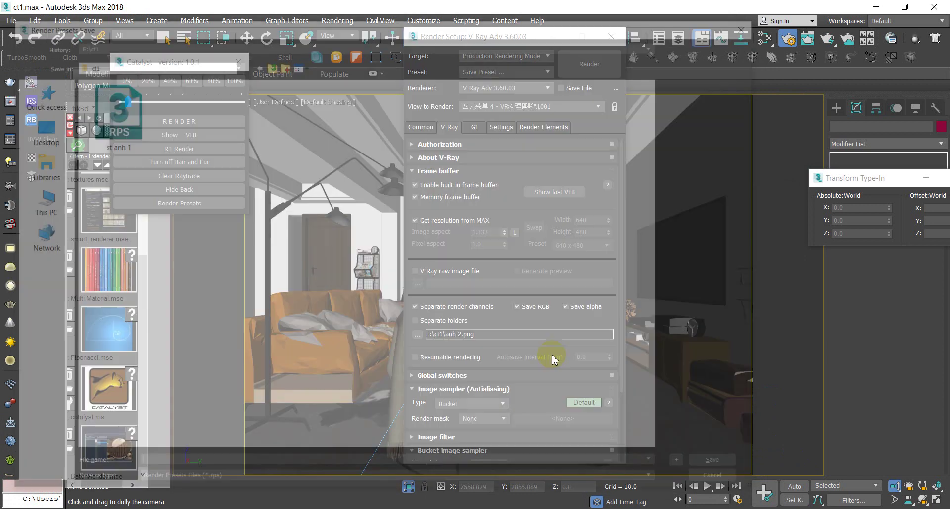
pyautogui.click(155, 465)
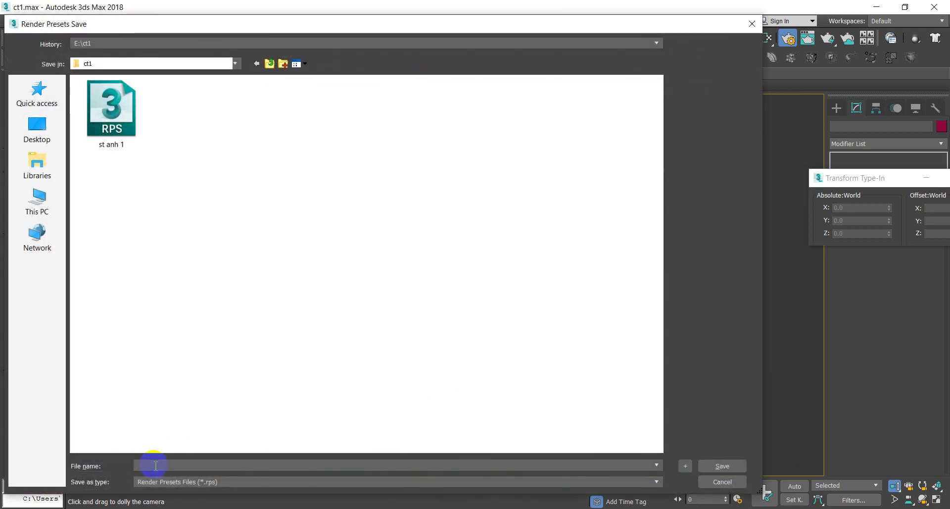
pyautogui.write('st a')
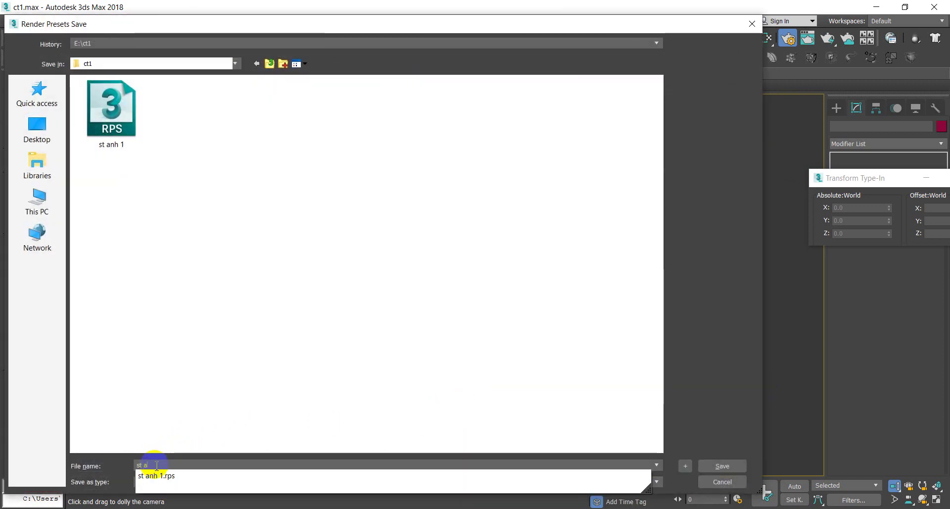
pyautogui.write('nnh2')
pyautogui.click(698, 462)
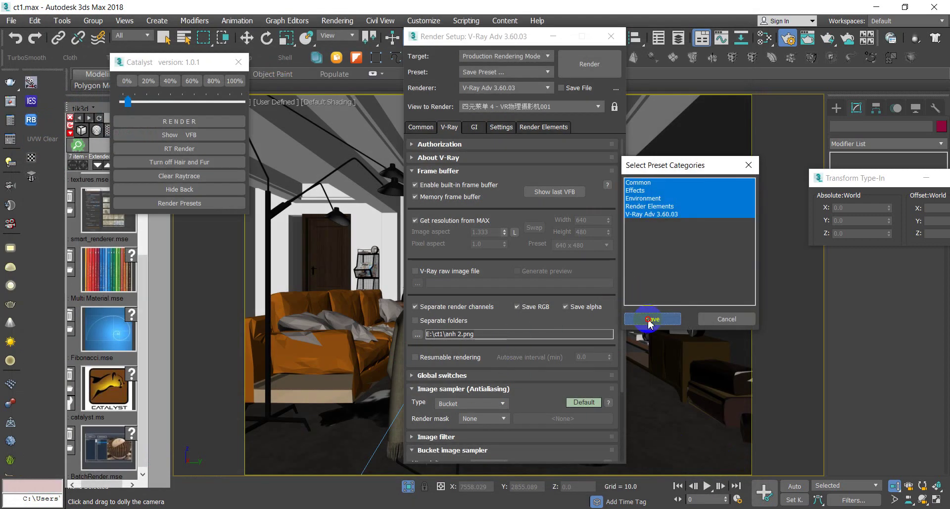
pyautogui.click(650, 321)
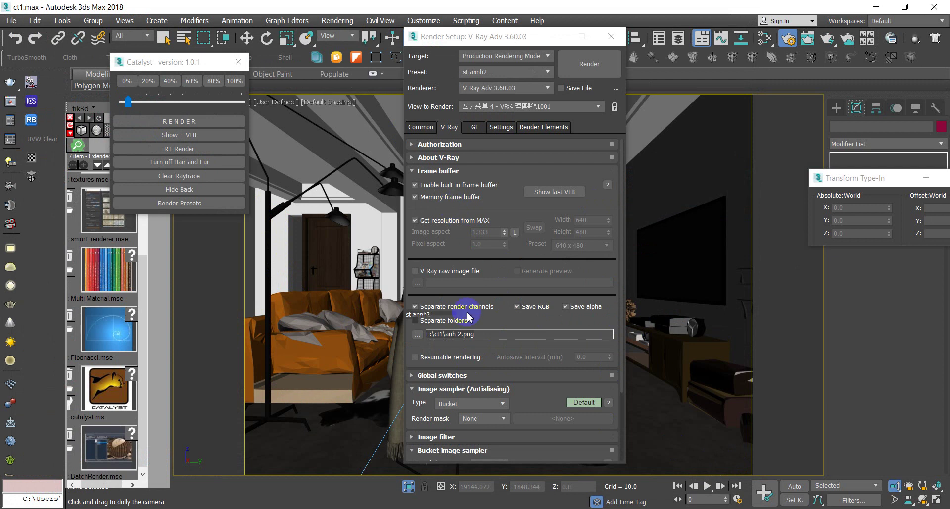
pyautogui.click(422, 127)
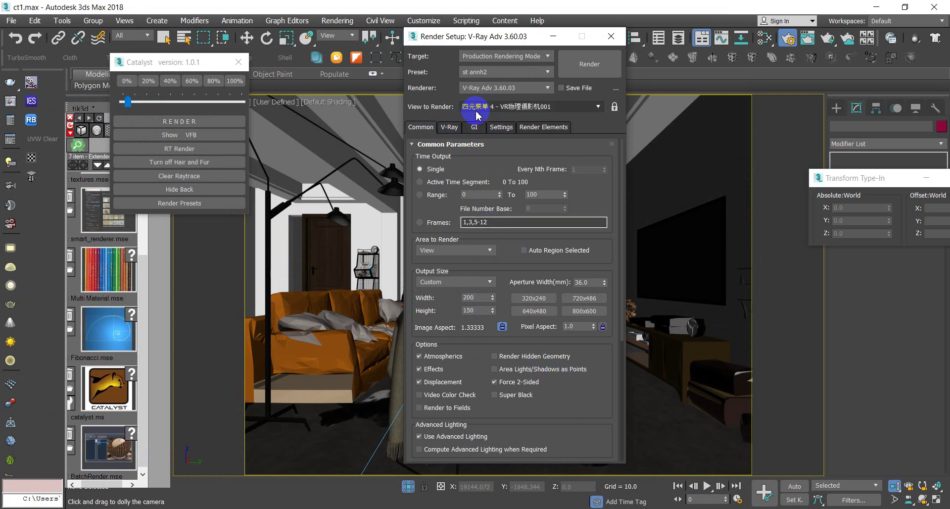
# Review the GI tab, then browse for the render channels output file on the V-Ray tab.
pyautogui.click(471, 128)
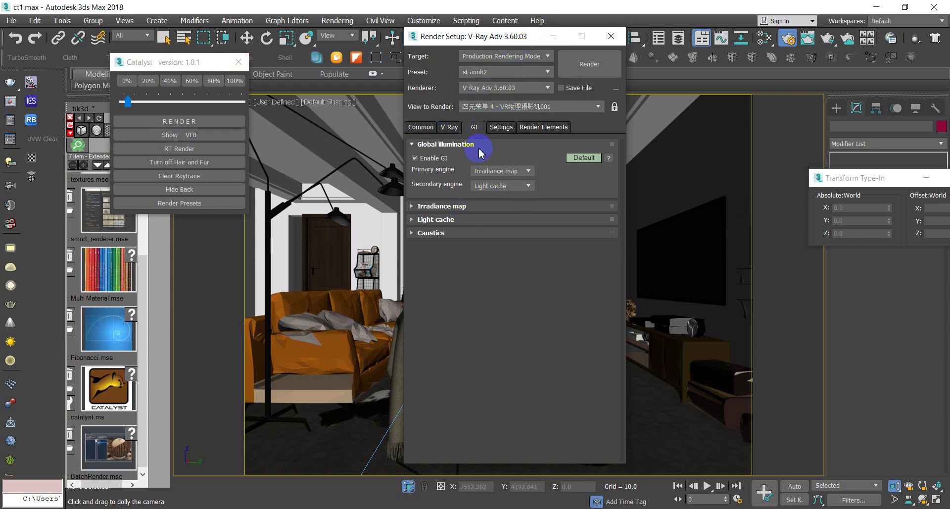
pyautogui.click(449, 127)
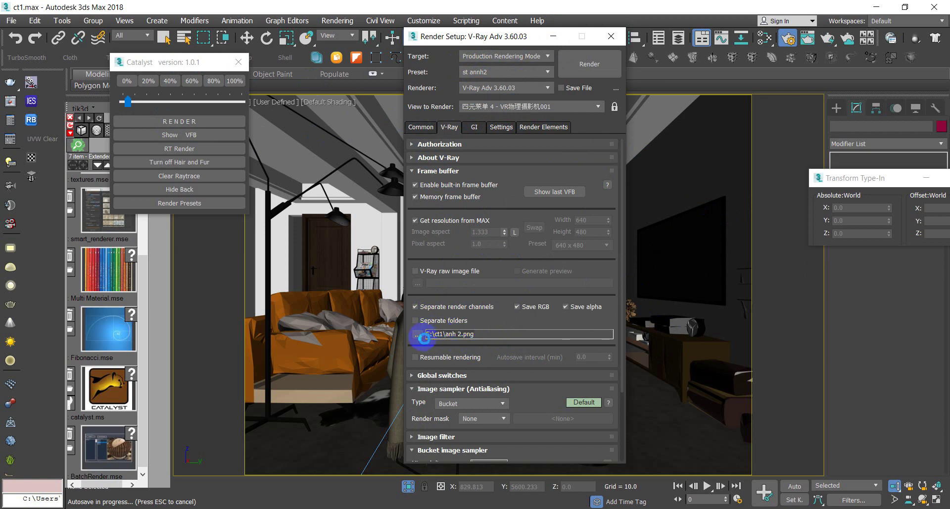
pyautogui.click(420, 337)
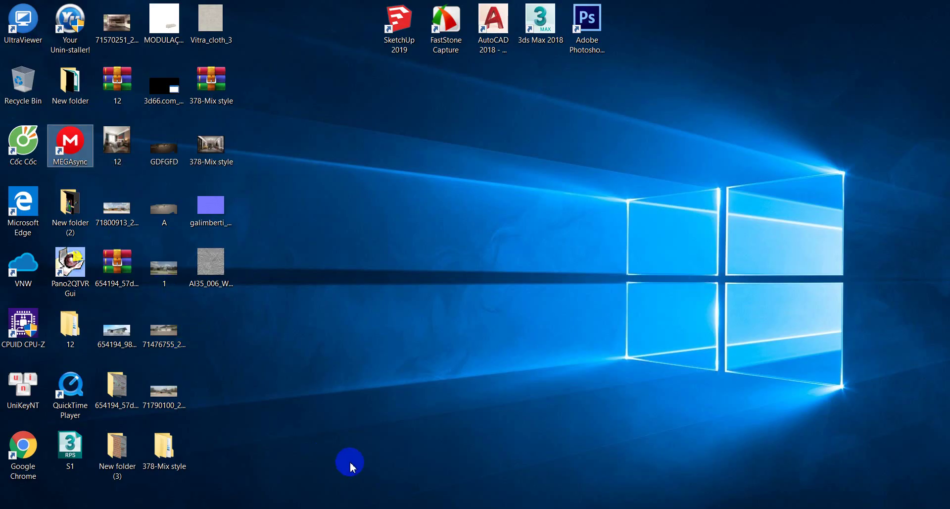
# Bring File Explorer forward, go to Documents, and open MEGAsync, which holds k77 and Rubbish.
pyautogui.click(310, 451)
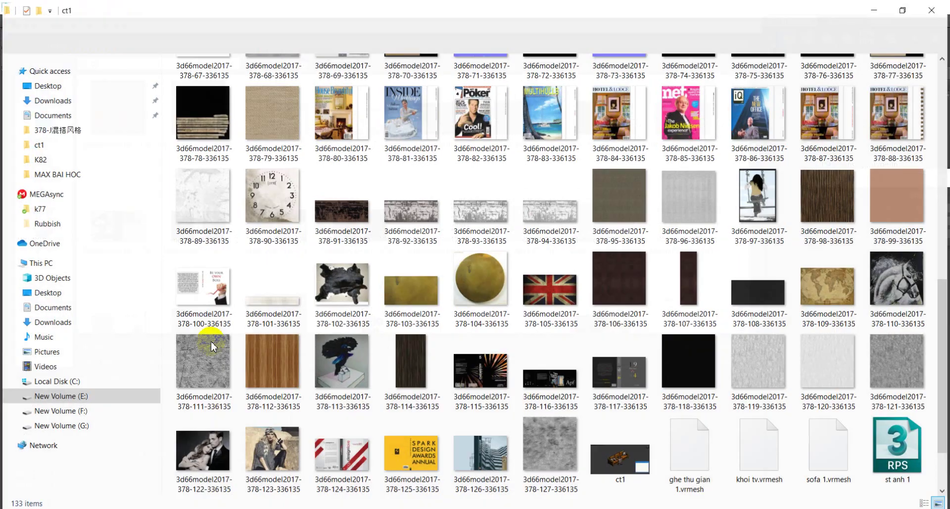
pyautogui.click(23, 82)
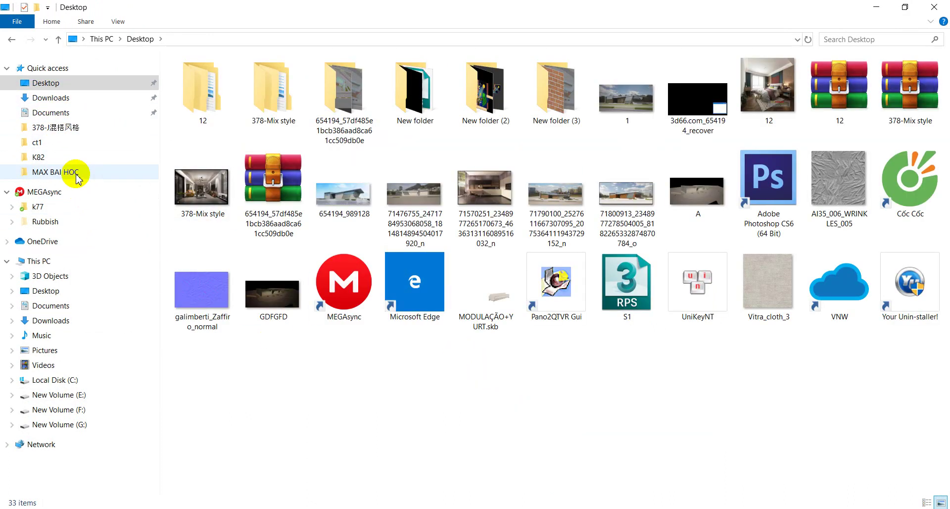
pyautogui.click(48, 99)
pyautogui.click(48, 112)
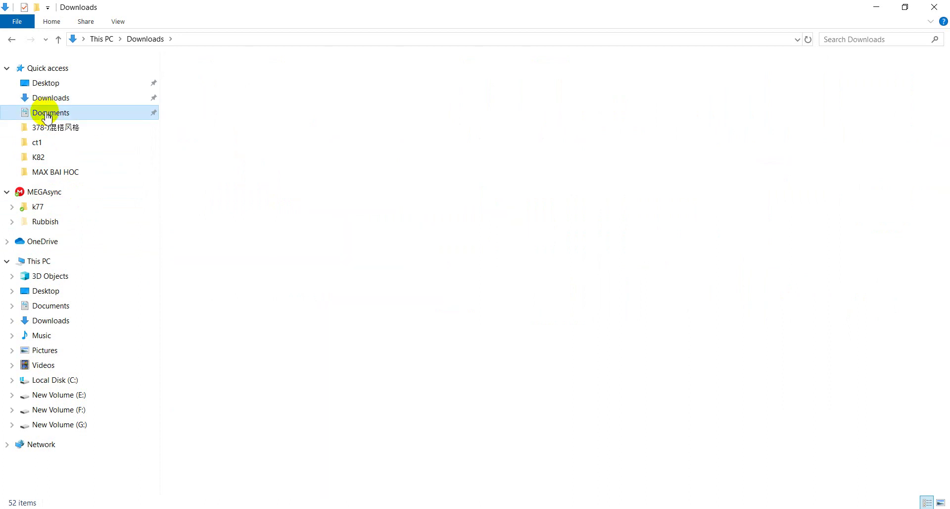
pyautogui.click(206, 121)
pyautogui.doubleClick(206, 121)
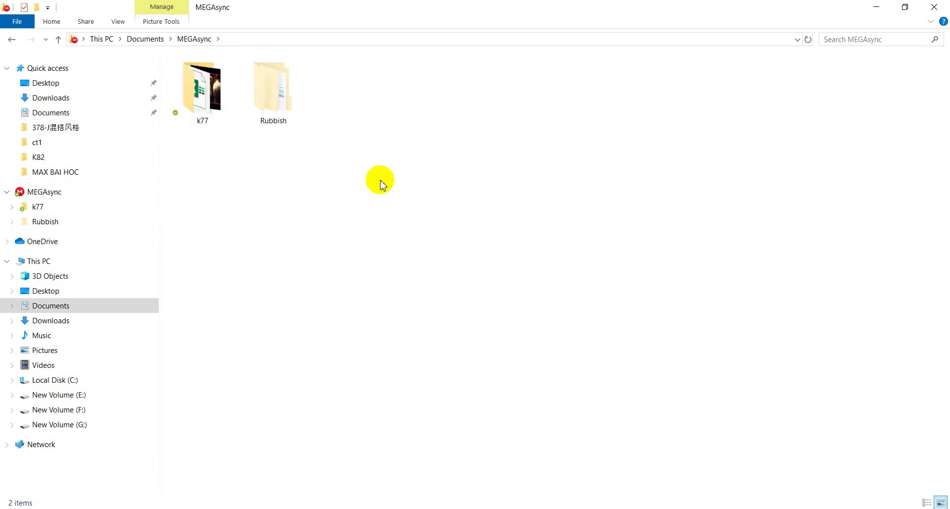
pyautogui.click(7, 40)
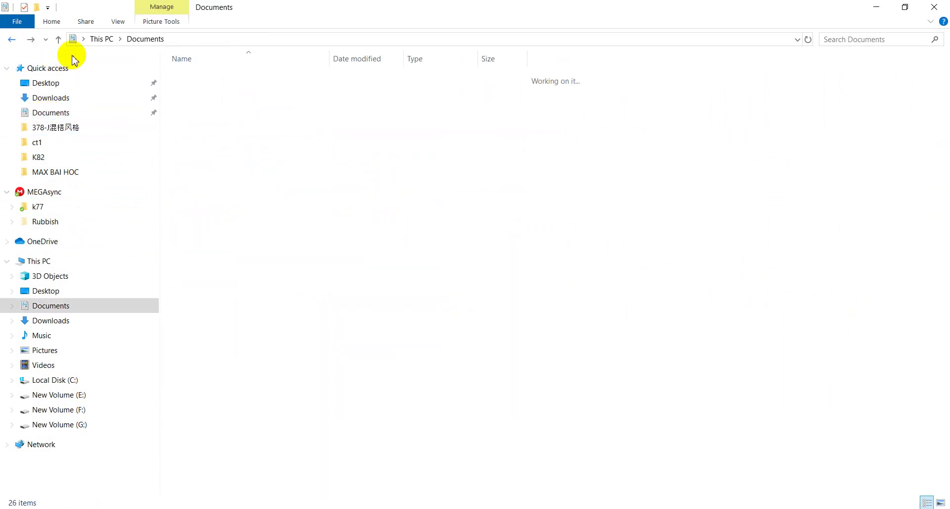
pyautogui.click(206, 120)
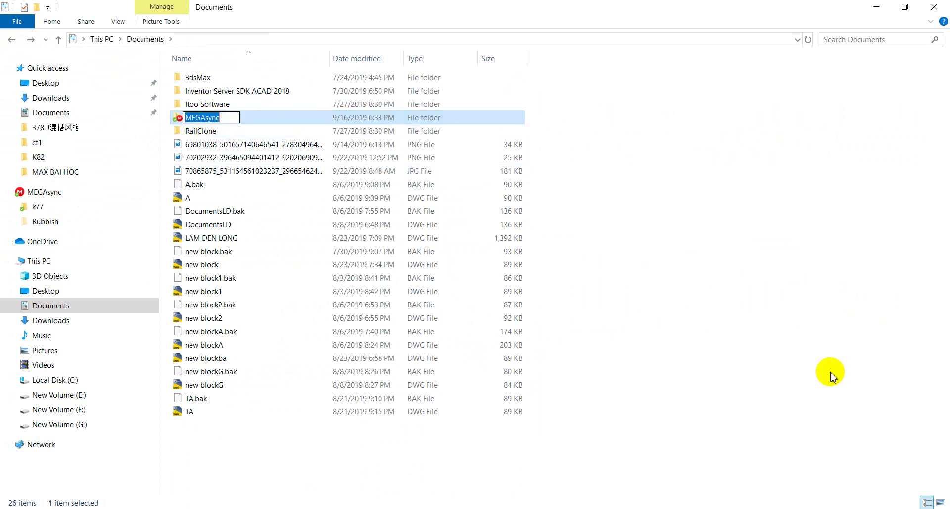
pyautogui.click(821, 373)
pyautogui.doubleClick(237, 121)
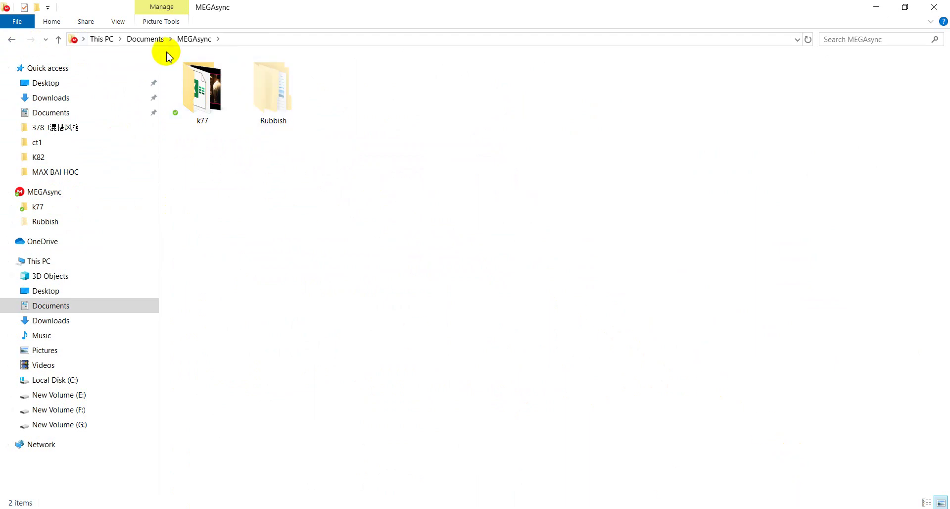
pyautogui.rightClick(357, 147)
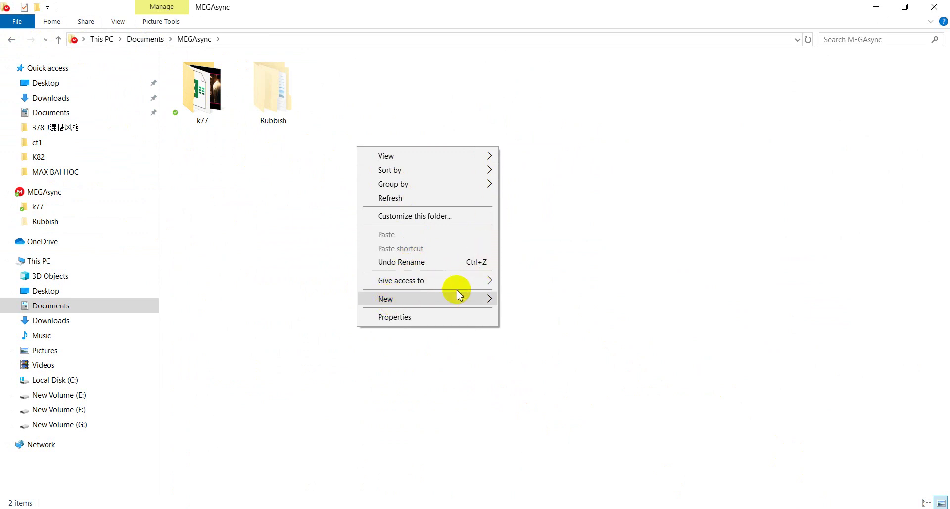
# Create a new folder 'ct 1' inside MEGAsync and switch back to ct1.max in 3ds Max.
pyautogui.moveTo(401, 298)
pyautogui.click(515, 299)
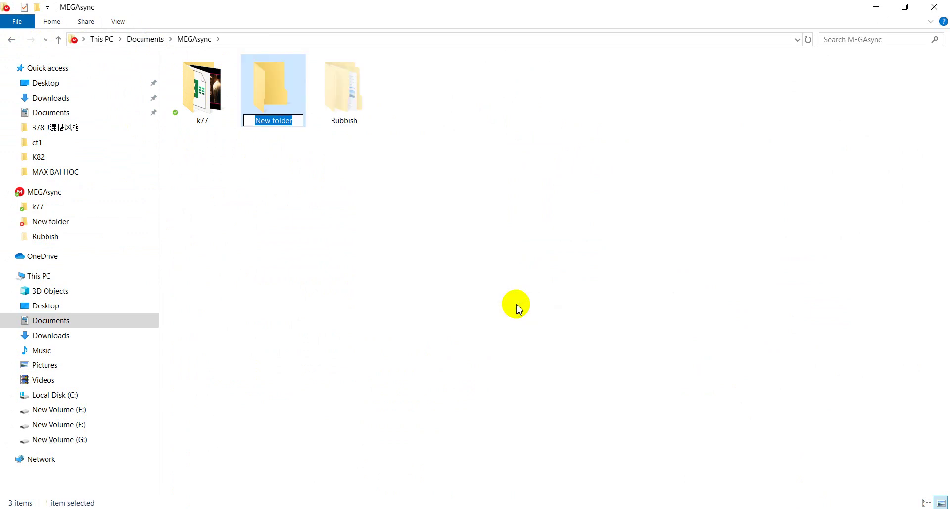
pyautogui.write('ct 1')
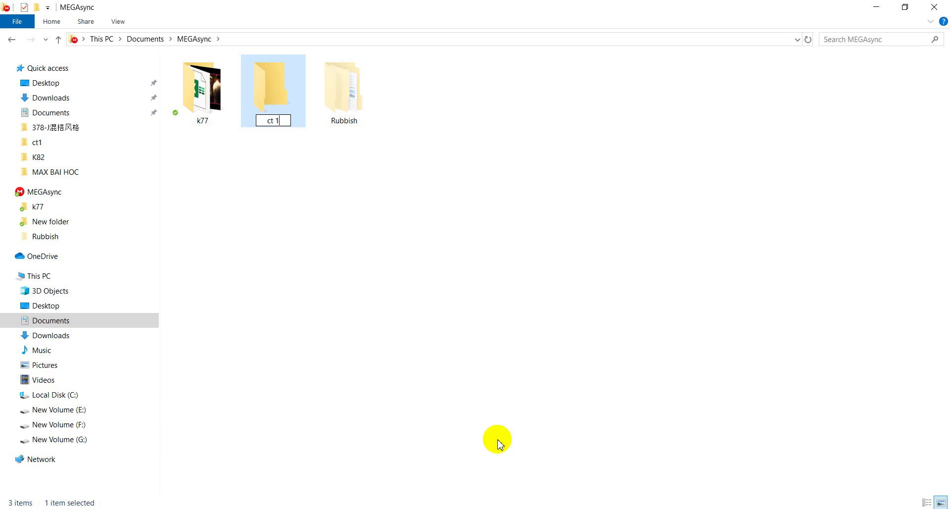
pyautogui.click(502, 324)
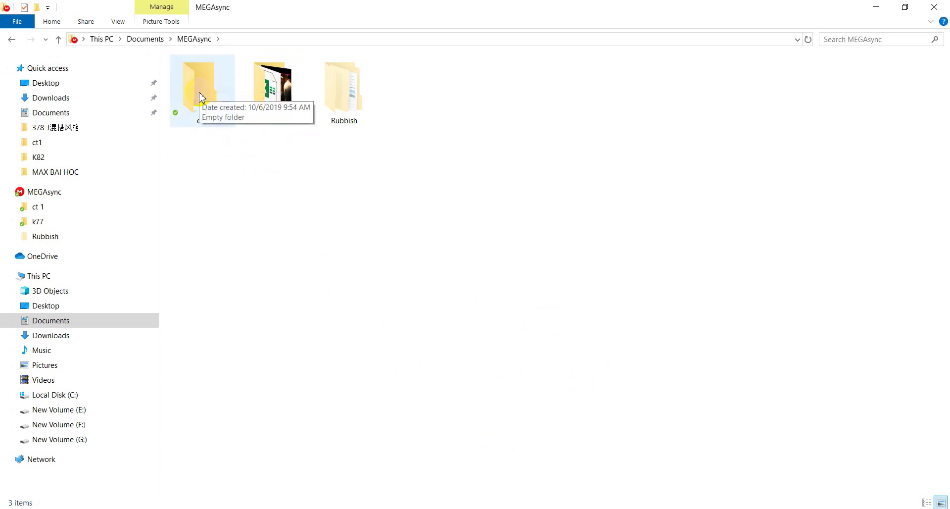
pyautogui.click(510, 483)
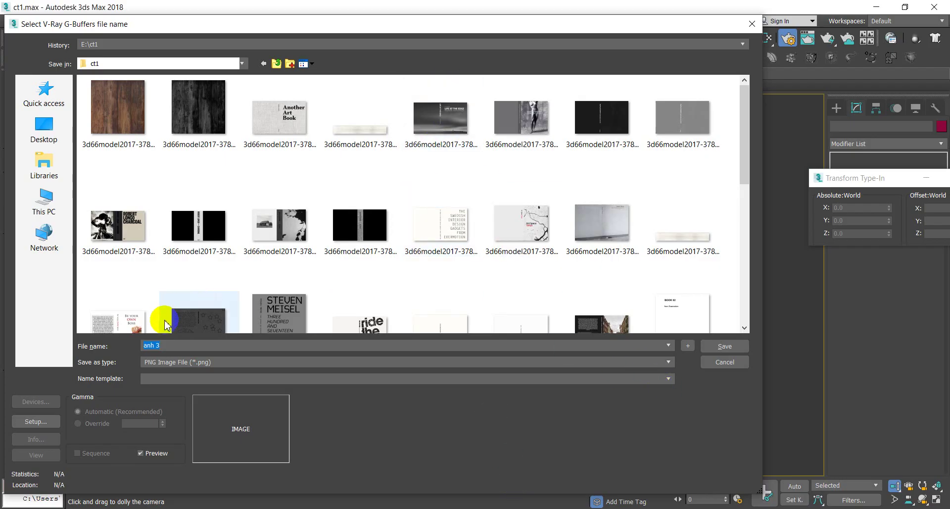
# Save the V-Ray separate render channels output as anh 3.png in Documents\MEGAsync\ct 1.
pyautogui.click(46, 161)
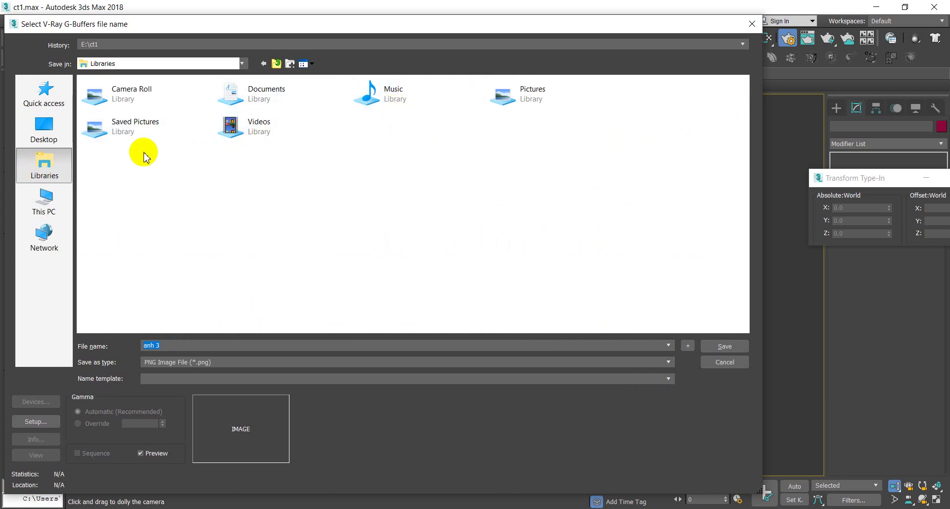
pyautogui.click(44, 203)
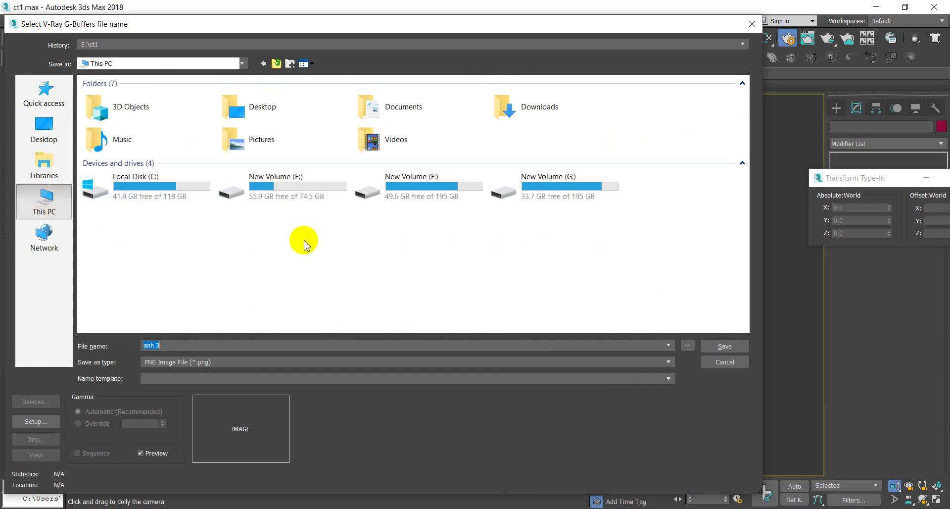
pyautogui.doubleClick(387, 106)
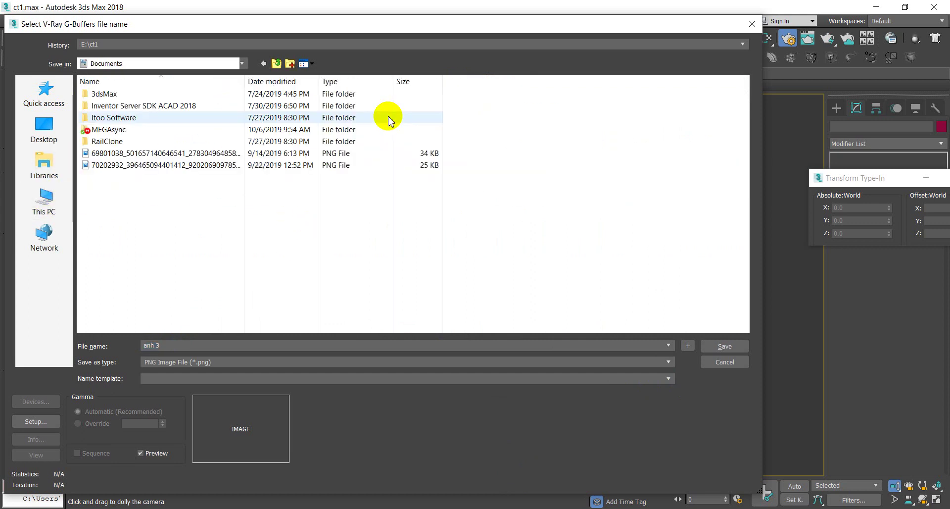
pyautogui.doubleClick(129, 131)
pyautogui.doubleClick(120, 123)
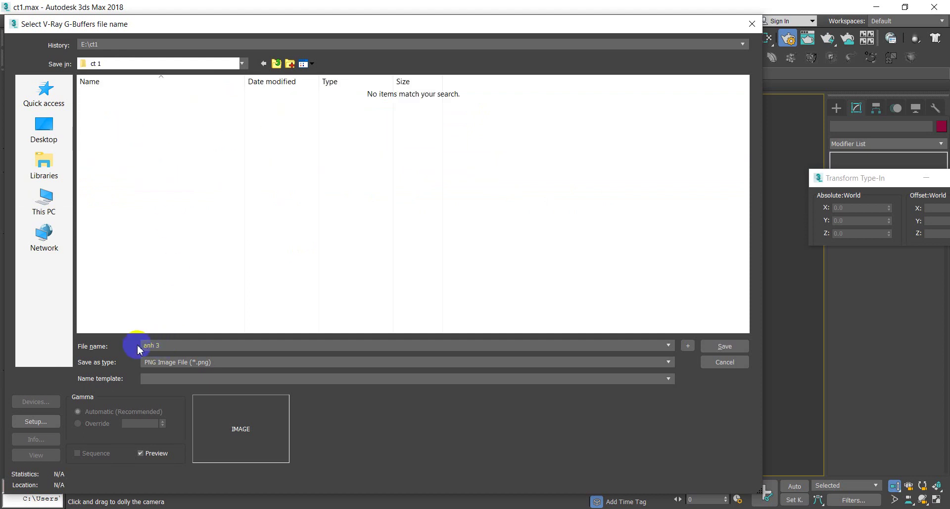
pyautogui.click(725, 346)
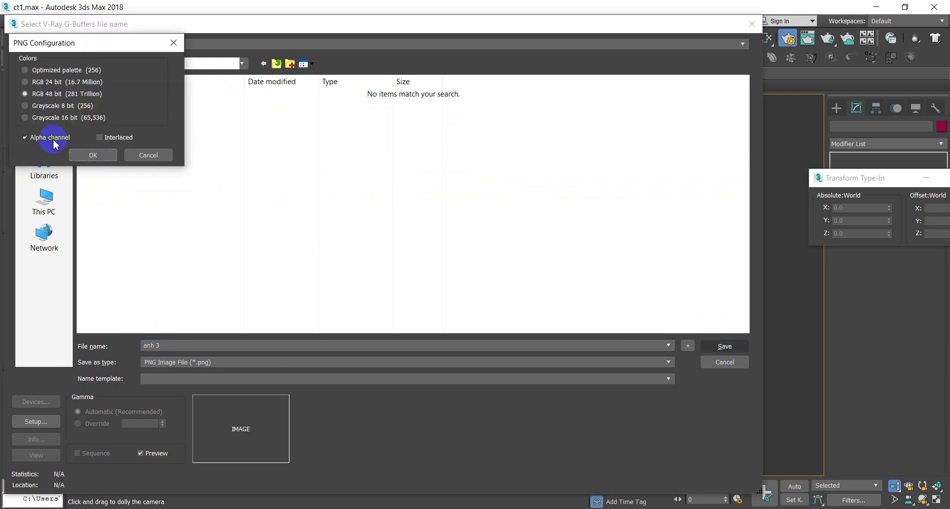
pyautogui.click(93, 155)
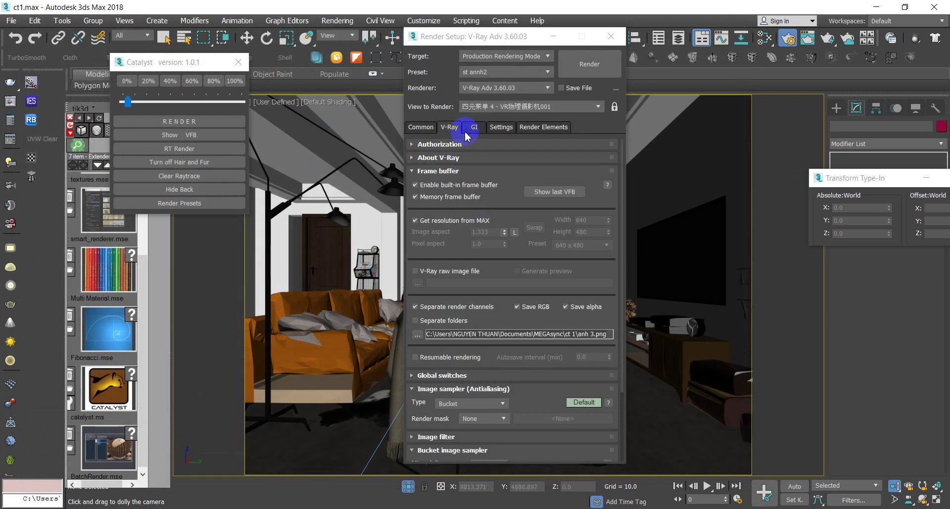
pyautogui.click(497, 74)
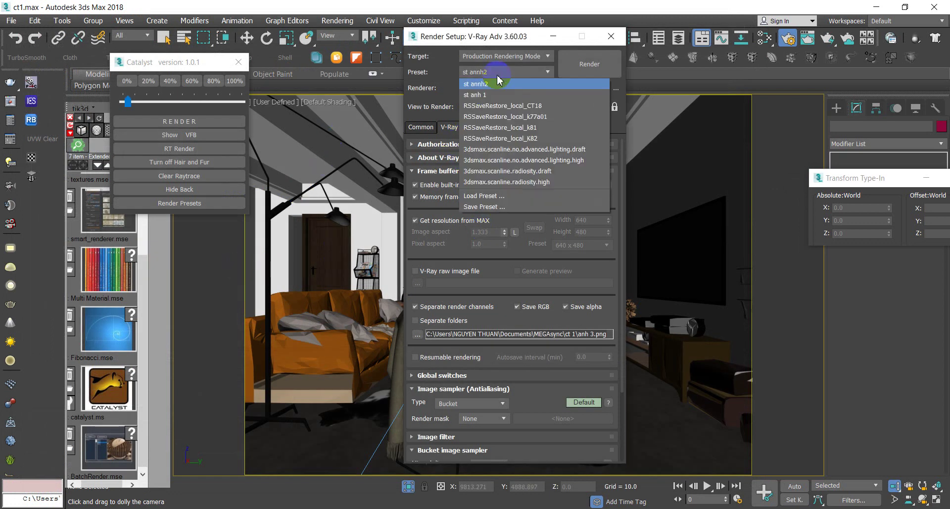
# Save the render settings as new preset st annh23 with all categories, keeping st annh2 unchanged.
pyautogui.click(471, 208)
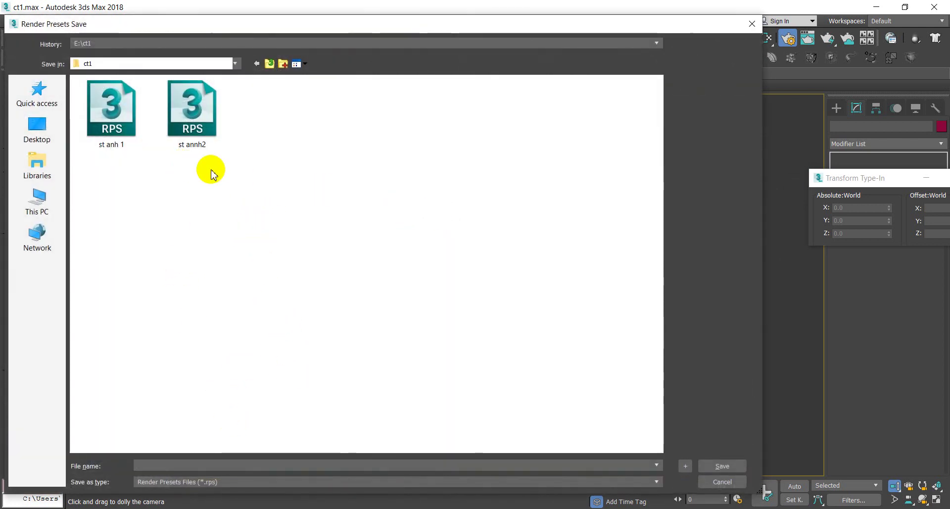
pyautogui.click(194, 141)
pyautogui.click(166, 464)
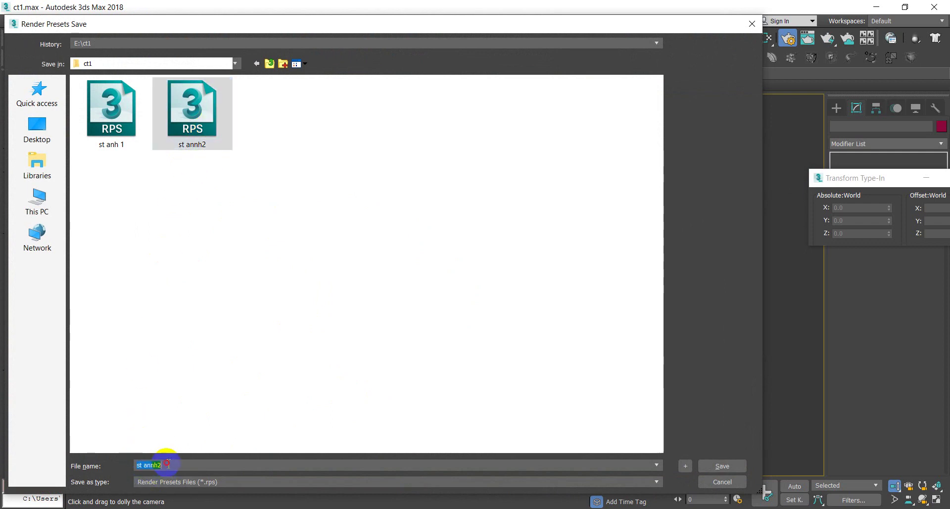
pyautogui.press('BackSpace')
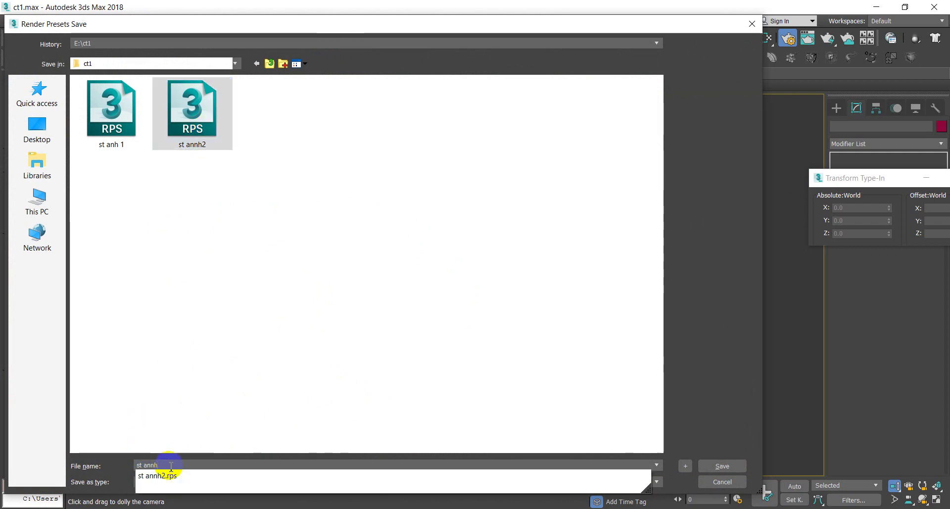
pyautogui.write('3')
pyautogui.click(290, 391)
pyautogui.click(722, 465)
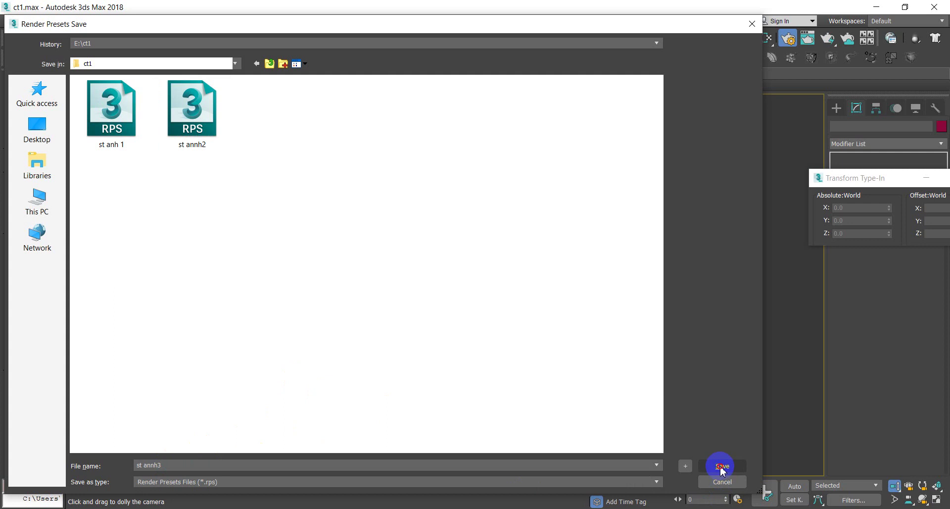
pyautogui.click(485, 306)
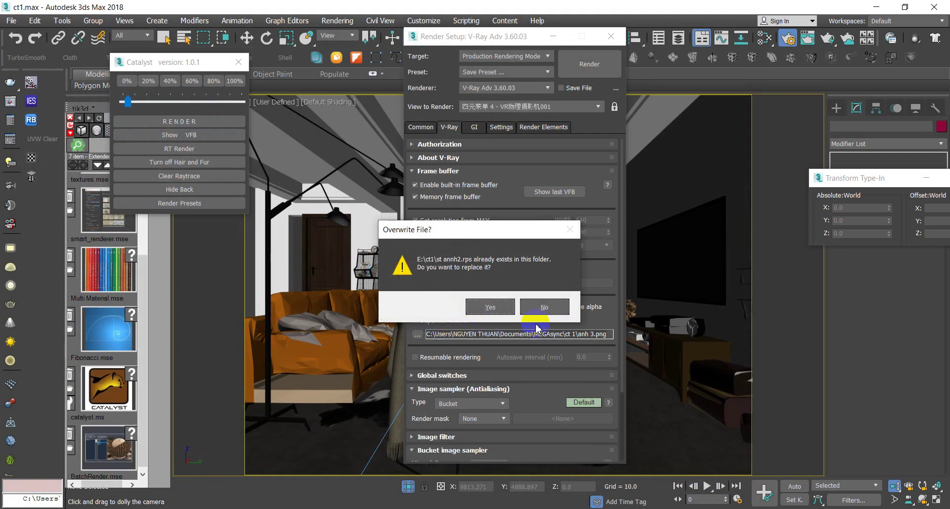
pyautogui.click(542, 307)
pyautogui.click(175, 464)
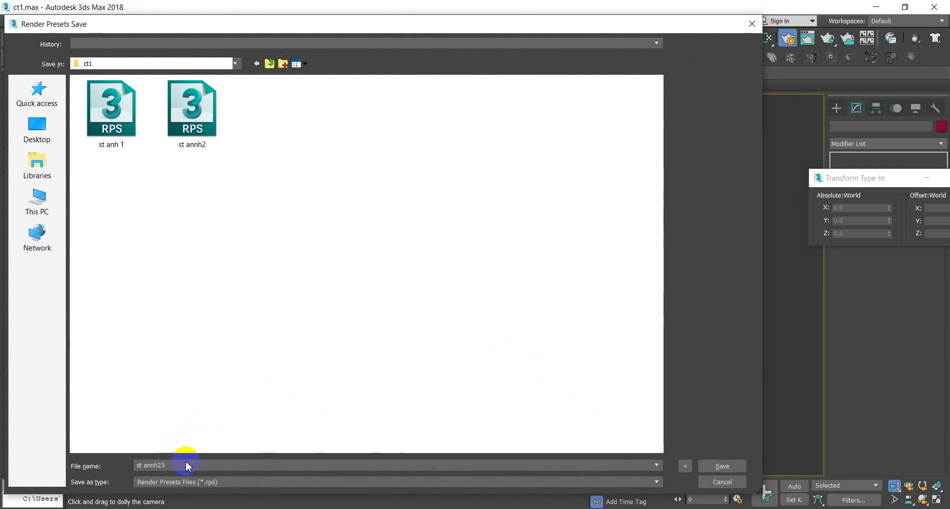
pyautogui.click(714, 467)
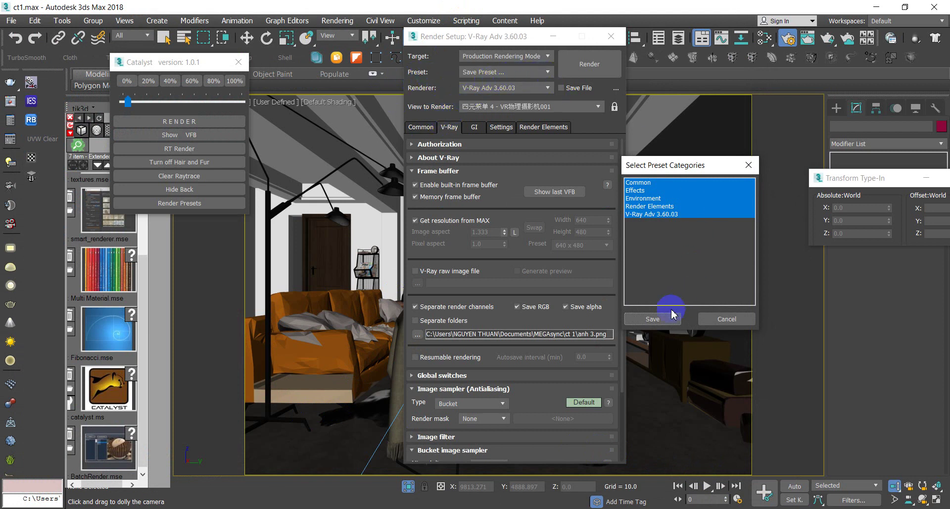
pyautogui.click(653, 319)
pyautogui.click(515, 72)
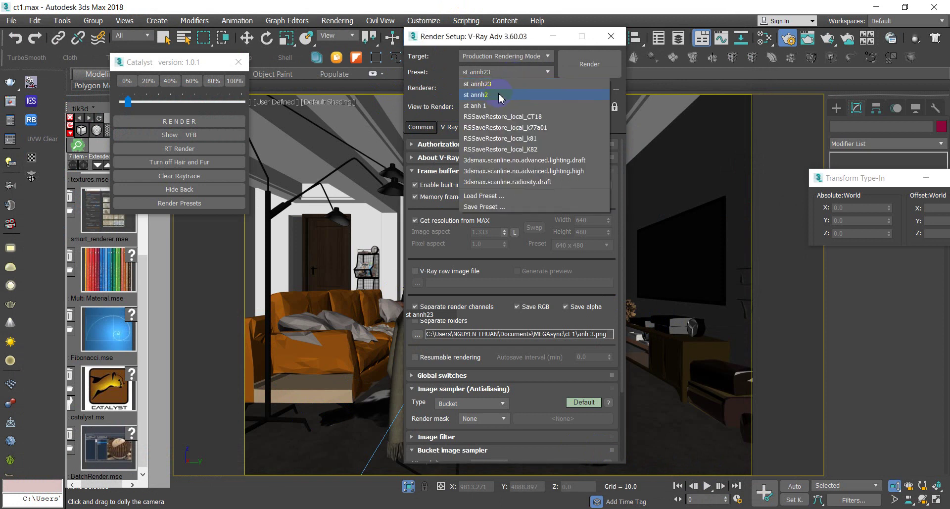
# Load preset st annh2 and set its render channel output to anh 2.png in MEGAsync\ct 1.
pyautogui.click(500, 94)
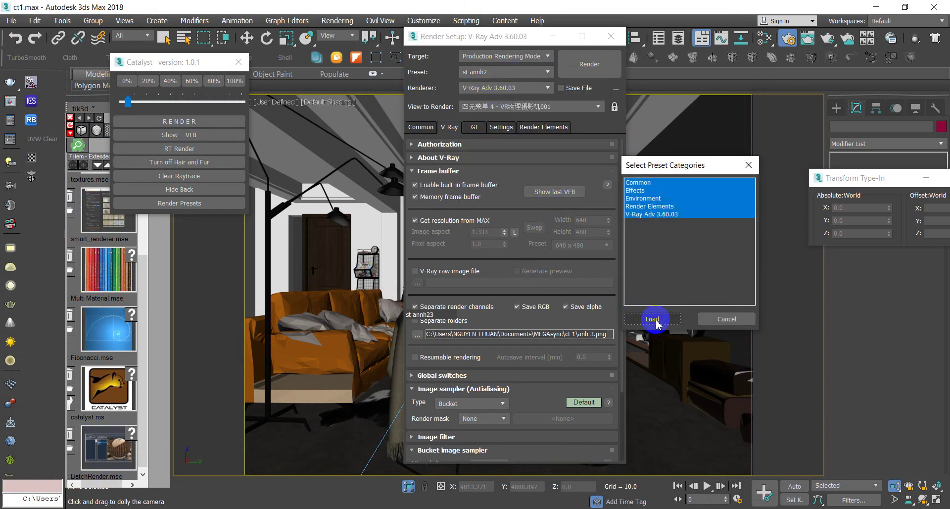
pyautogui.click(651, 319)
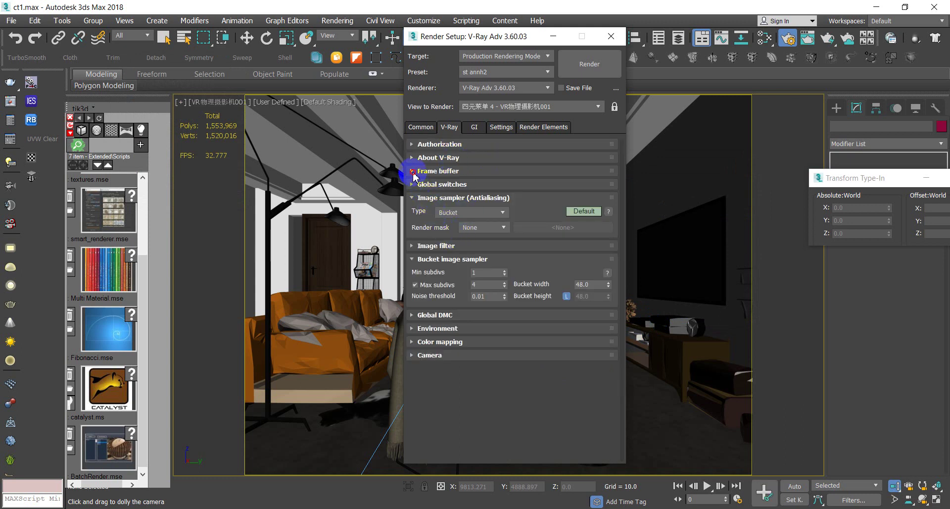
pyautogui.click(414, 173)
pyautogui.click(418, 335)
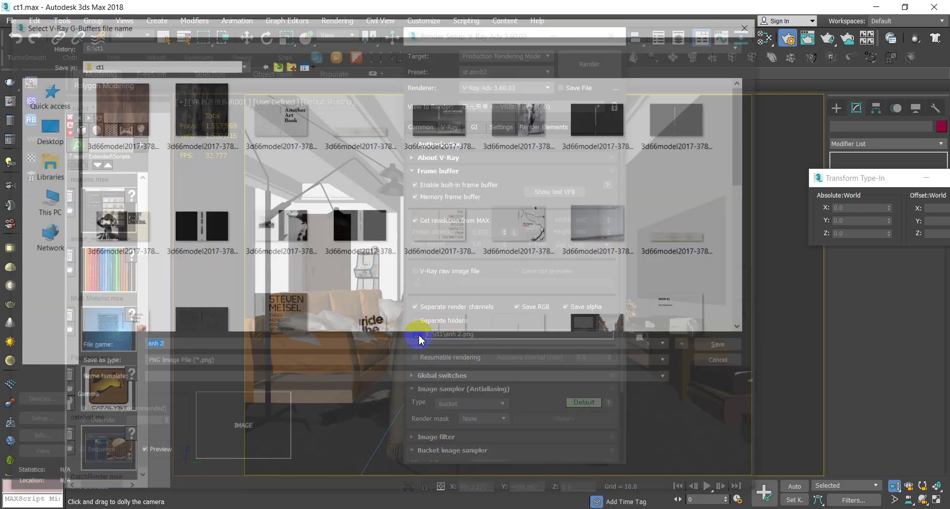
pyautogui.click(44, 166)
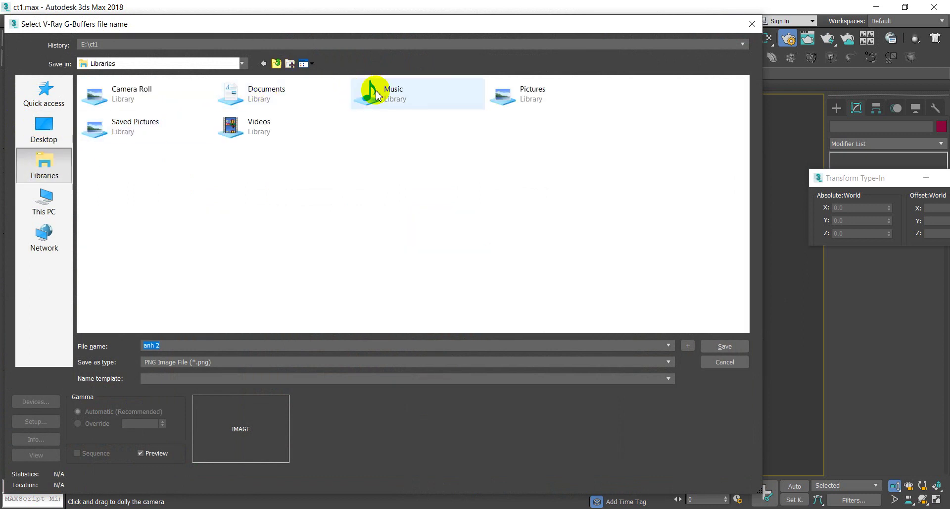
pyautogui.doubleClick(233, 90)
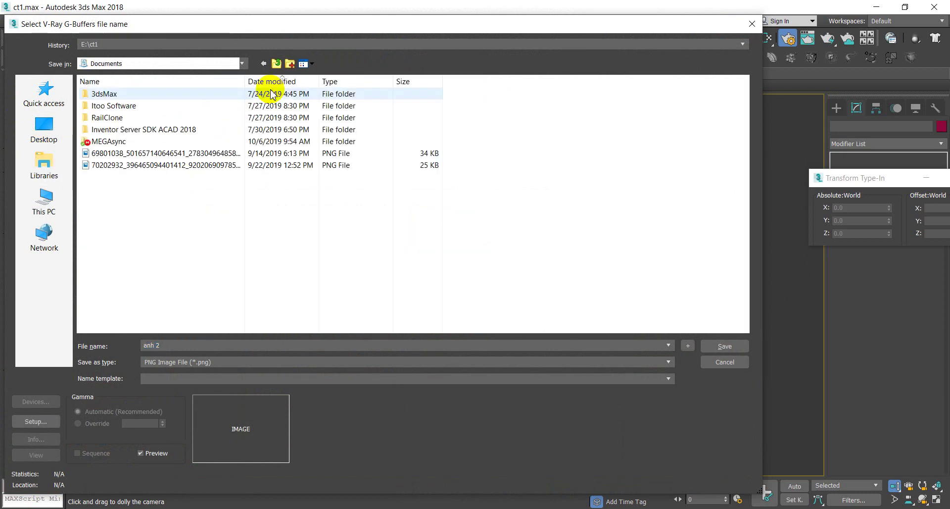
pyautogui.doubleClick(116, 142)
pyautogui.doubleClick(111, 94)
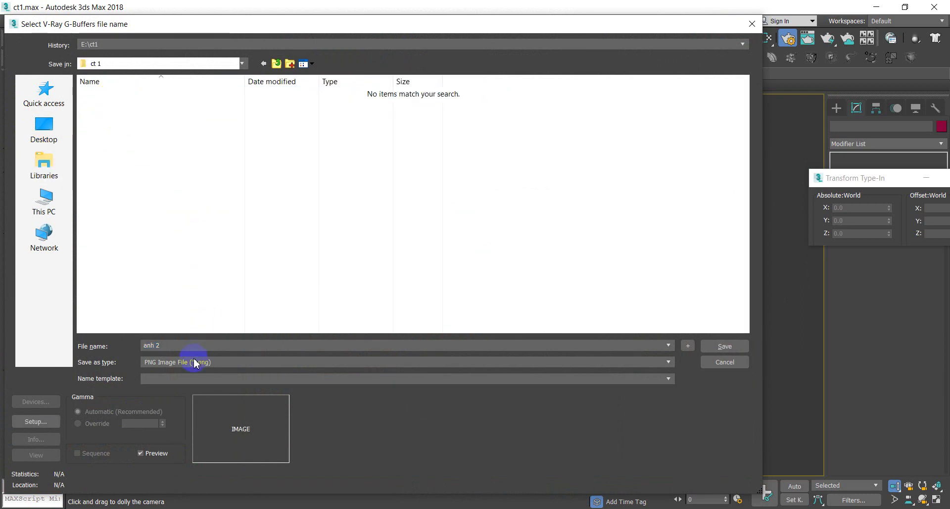
pyautogui.click(725, 346)
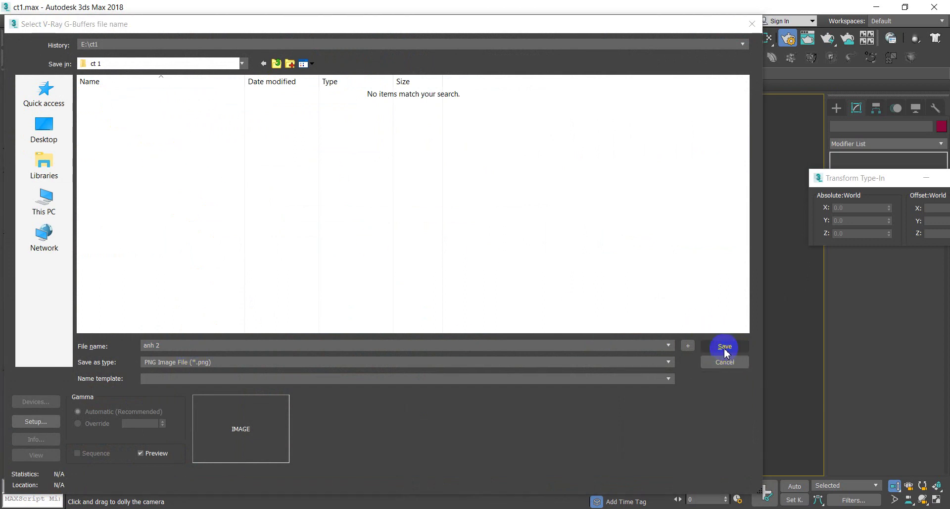
pyautogui.click(93, 155)
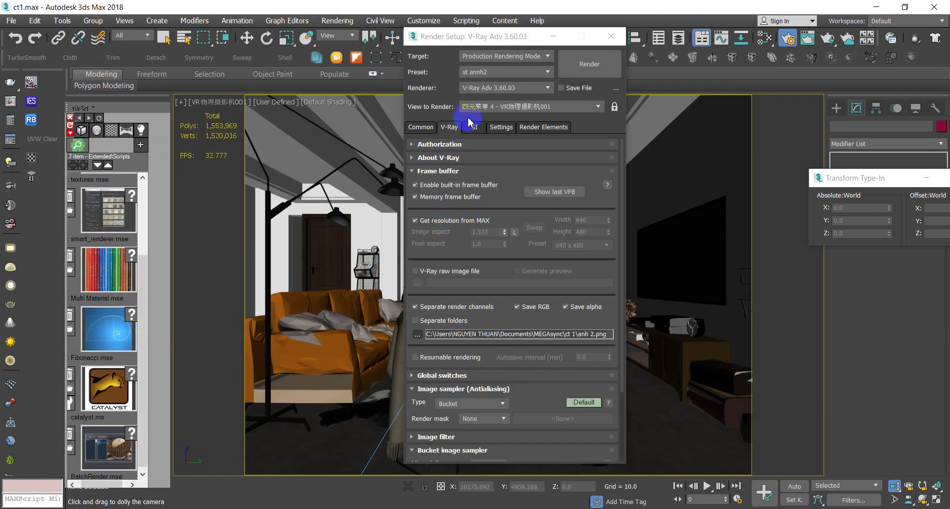
# Overwrite preset st annh2 with these settings, saving all categories.
pyautogui.click(491, 75)
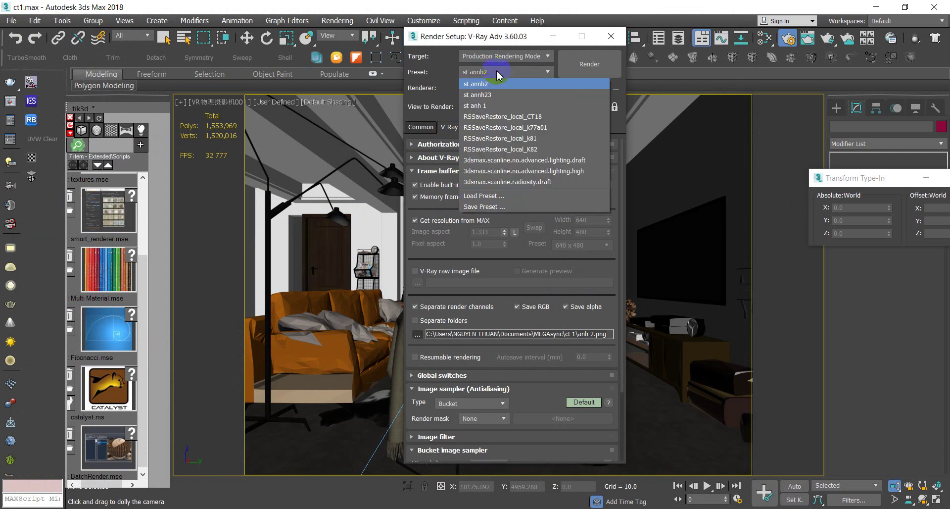
pyautogui.click(485, 210)
pyautogui.click(202, 117)
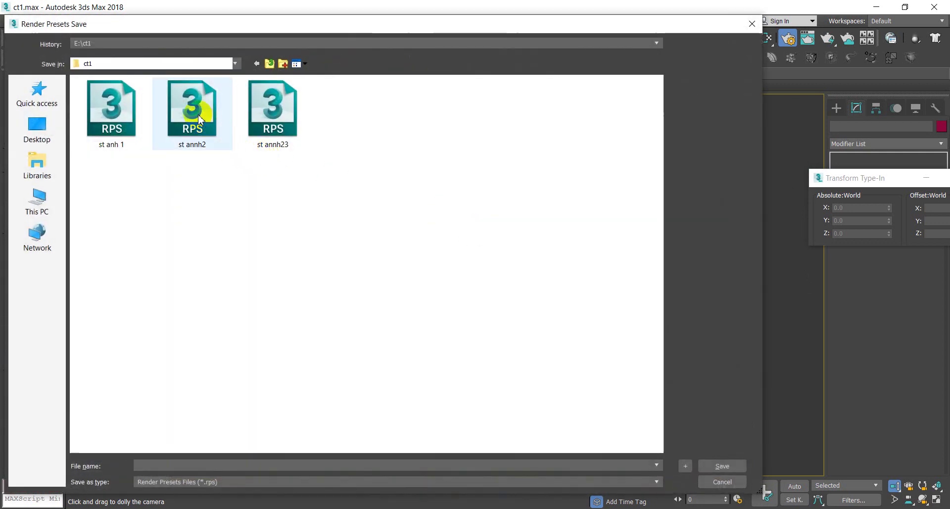
pyautogui.click(713, 466)
pyautogui.click(491, 313)
pyautogui.click(655, 319)
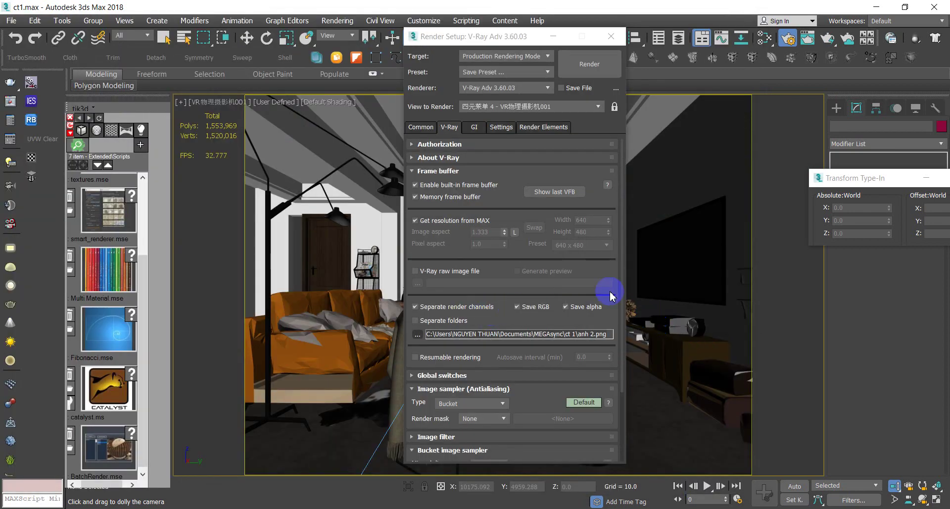
pyautogui.click(495, 71)
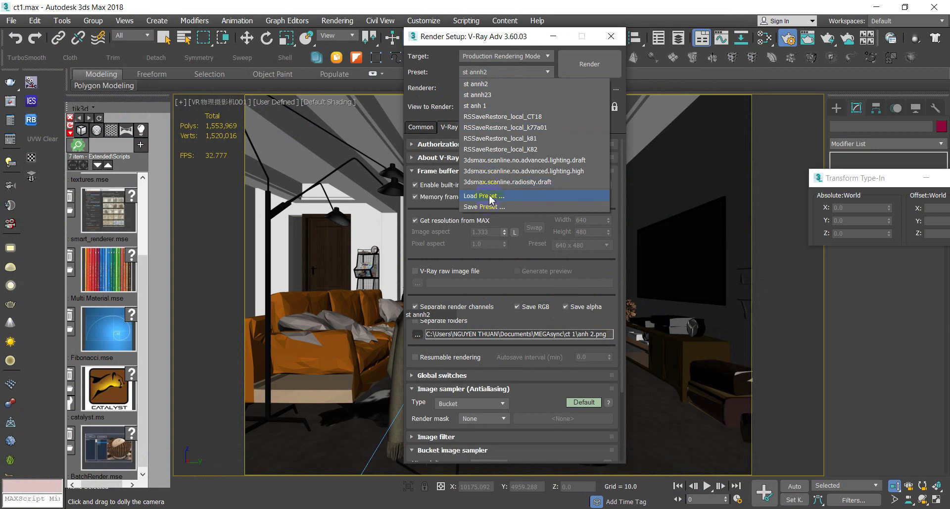
# Load preset st anh 1 and set its render channel output to anh 1.png in MEGAsync\ct 1.
pyautogui.click(481, 107)
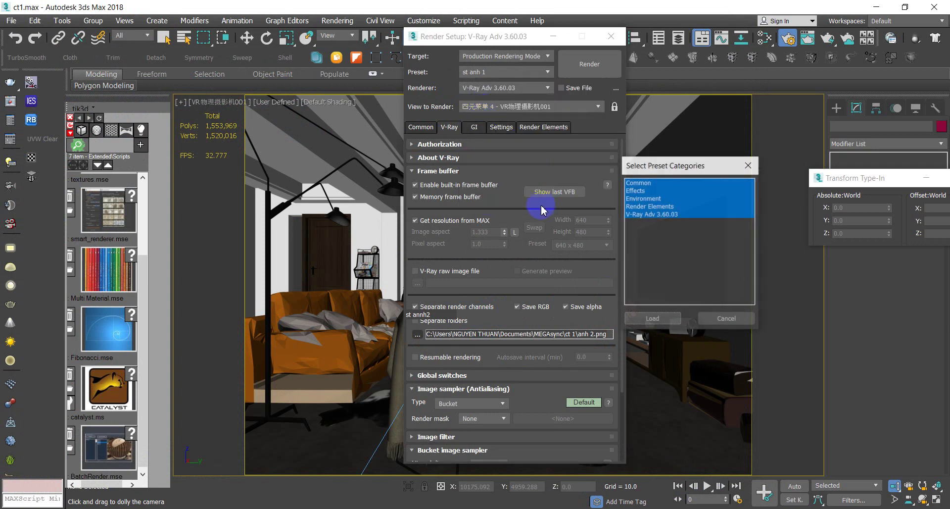
pyautogui.click(652, 317)
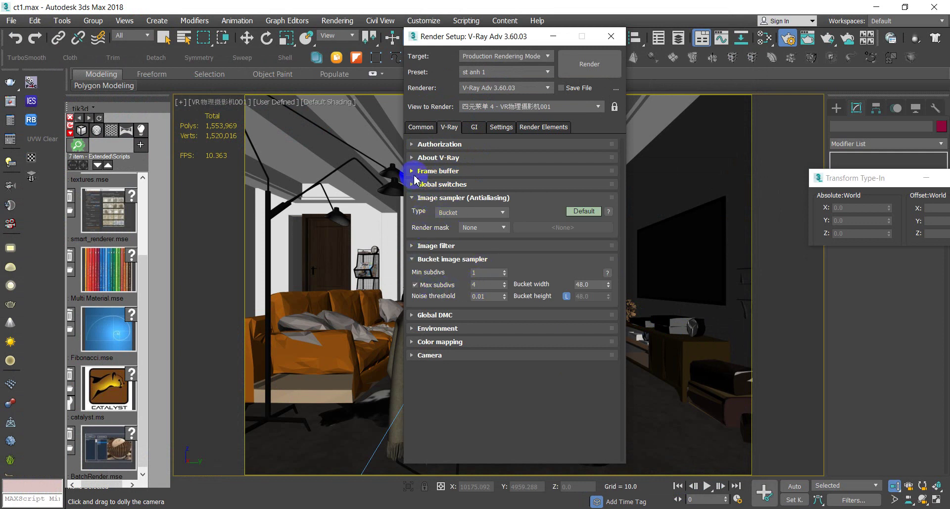
pyautogui.click(415, 173)
pyautogui.click(419, 335)
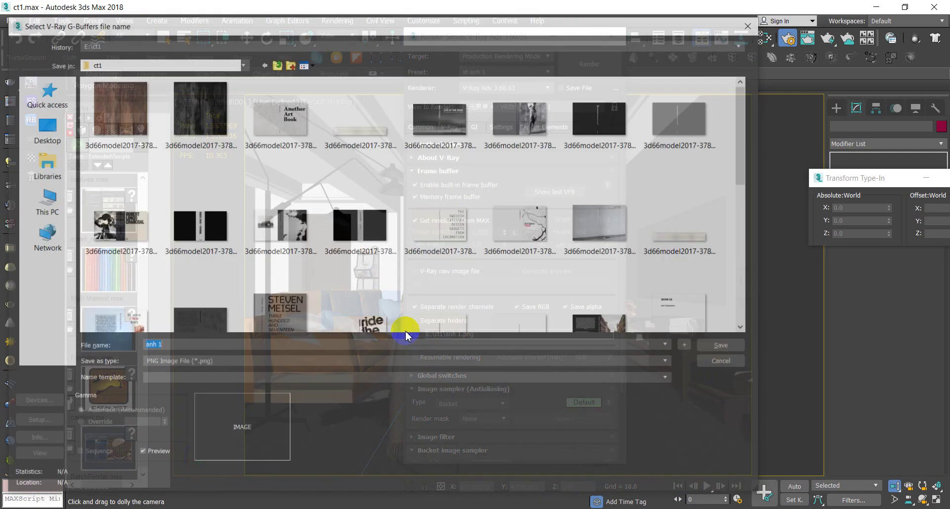
pyautogui.click(44, 164)
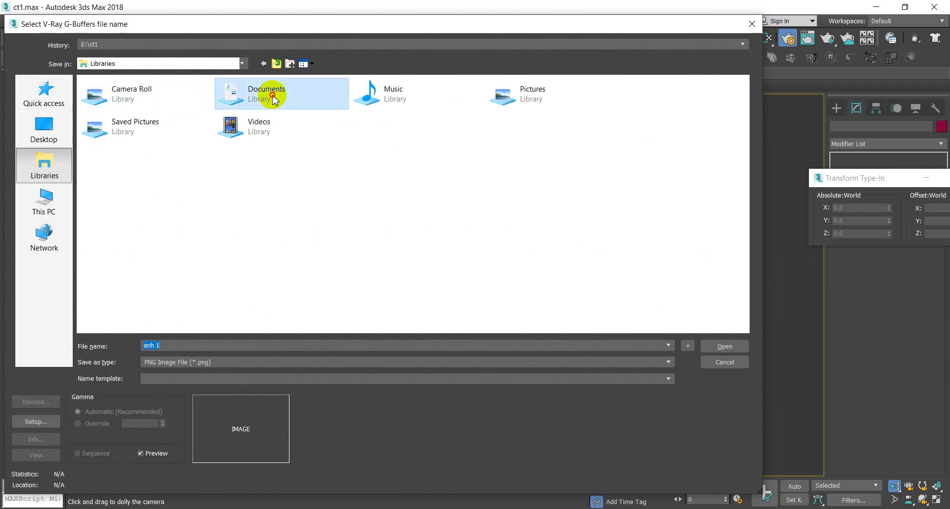
pyautogui.doubleClick(267, 94)
pyautogui.doubleClick(138, 144)
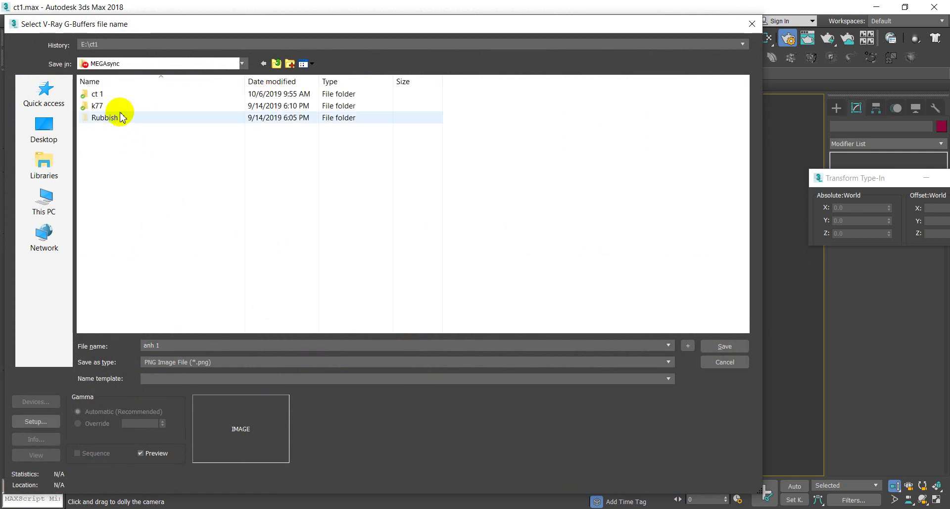
pyautogui.doubleClick(101, 92)
pyautogui.click(694, 346)
pyautogui.click(94, 157)
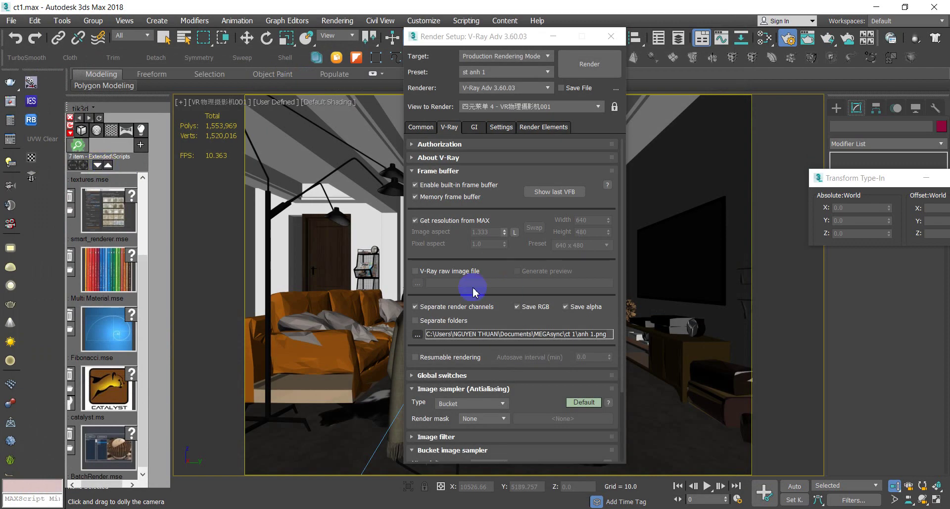
# Overwrite preset st anh 1 with all categories, then show the Windows desktop.
pyautogui.click(520, 74)
pyautogui.click(482, 208)
pyautogui.click(112, 114)
pyautogui.click(722, 466)
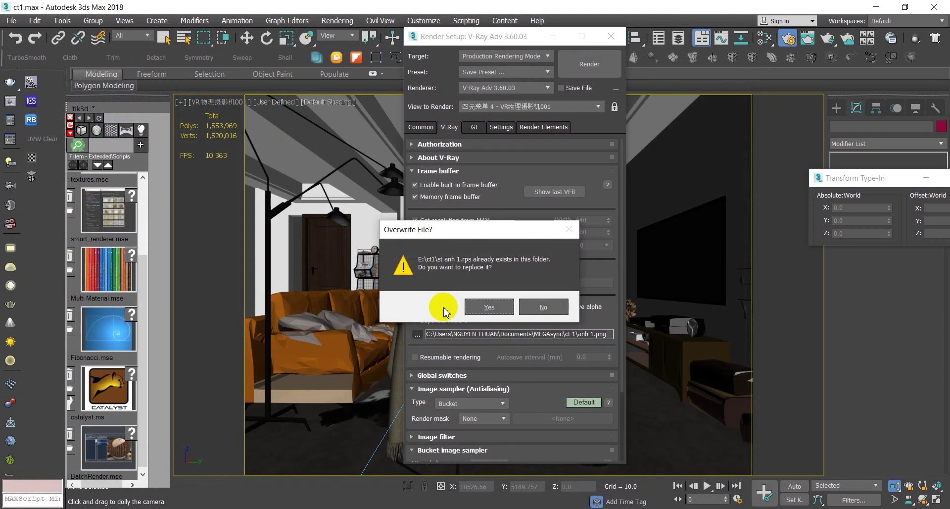
pyautogui.click(491, 308)
pyautogui.click(668, 319)
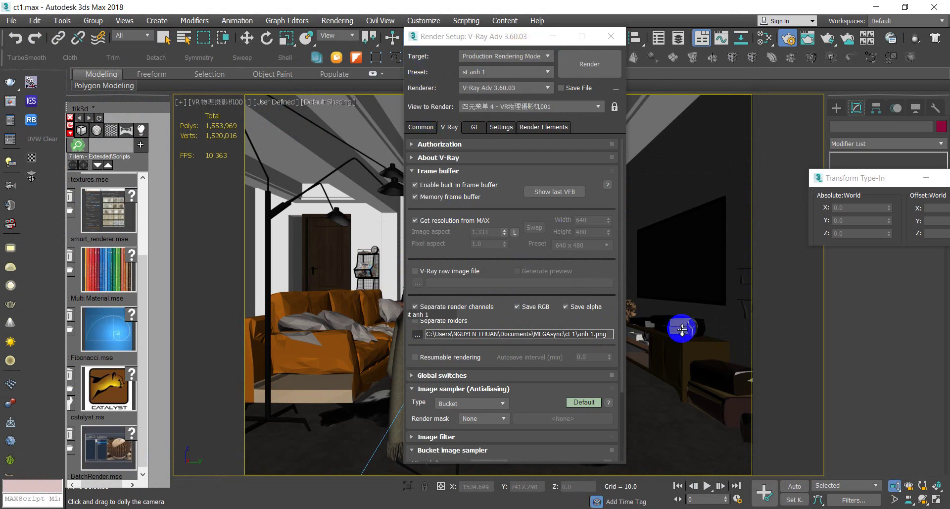
pyautogui.press('super+d')
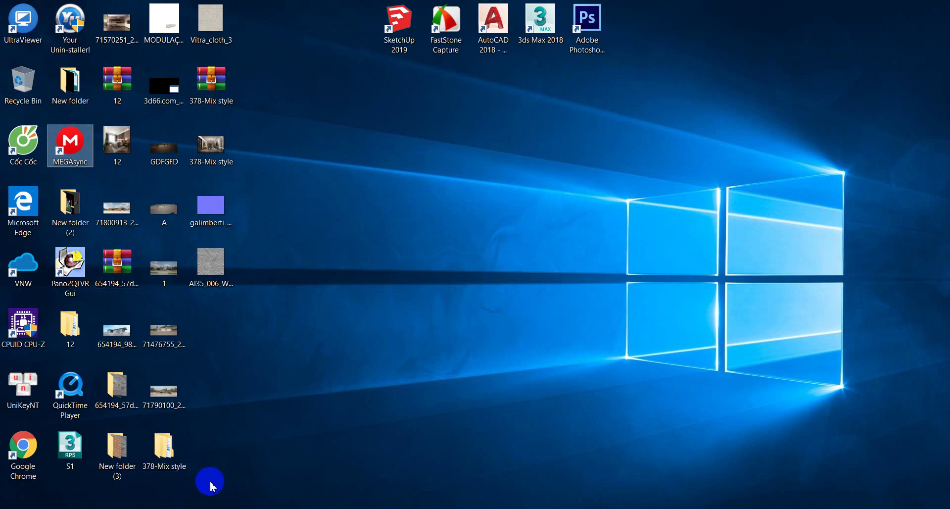
# Open MEGAsync's ct 1 folder in File Explorer, see it empty, then restore 3ds Max.
pyautogui.click(264, 424)
pyautogui.click(192, 108)
pyautogui.doubleClick(192, 107)
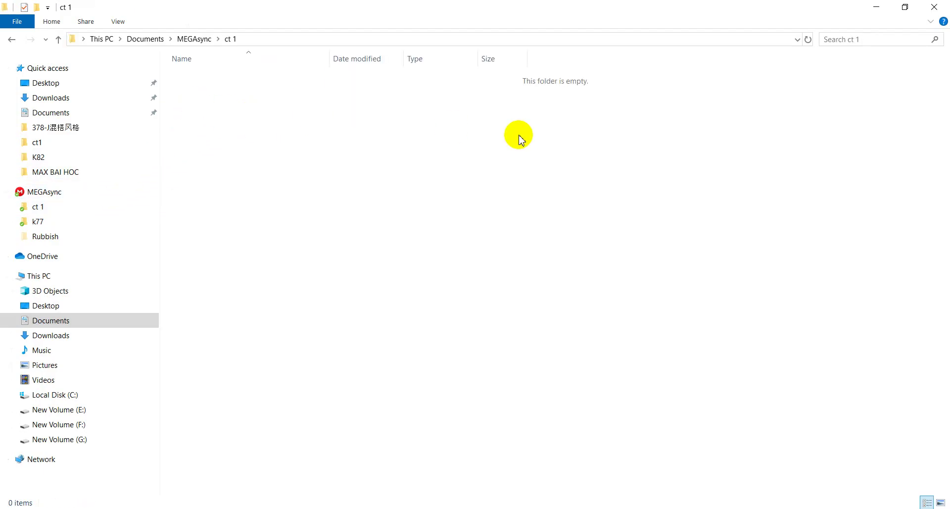
pyautogui.click(877, 7)
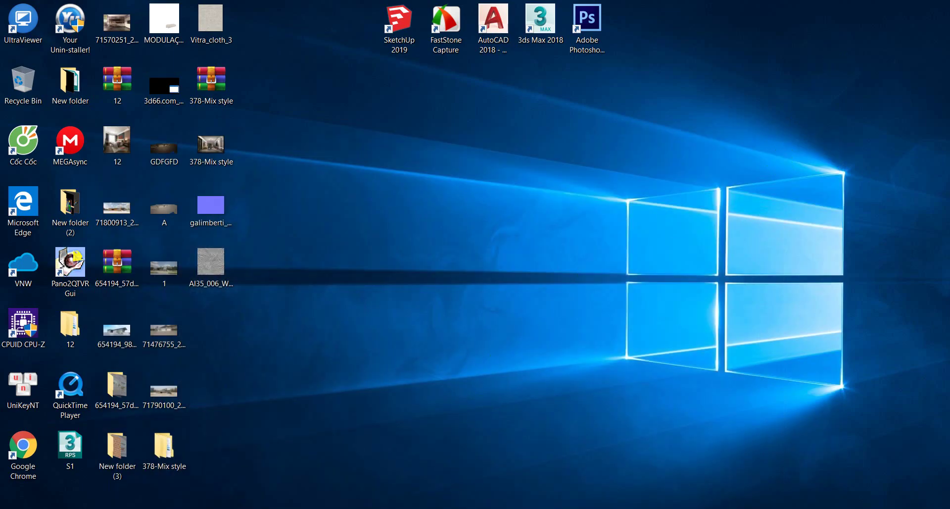
pyautogui.click(530, 479)
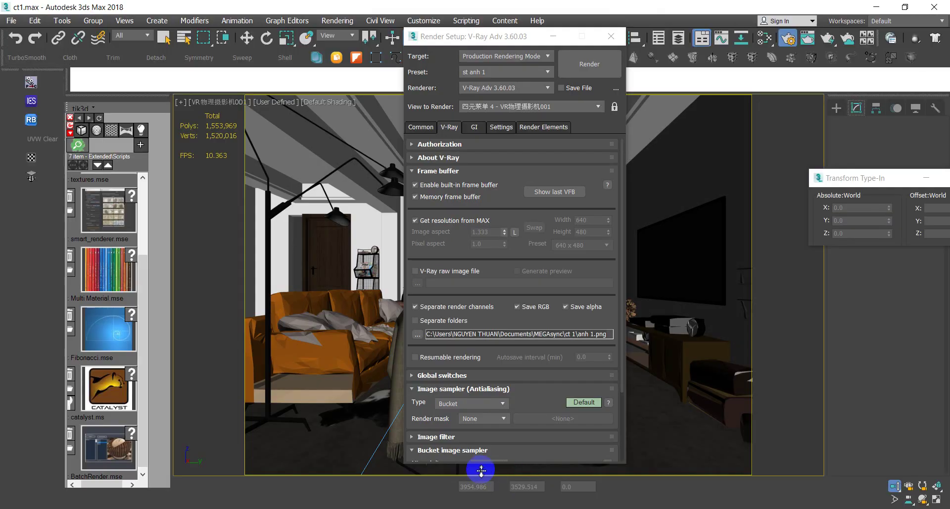
# Close Render Setup and open Rendering > Batch Render.
pyautogui.click(592, 69)
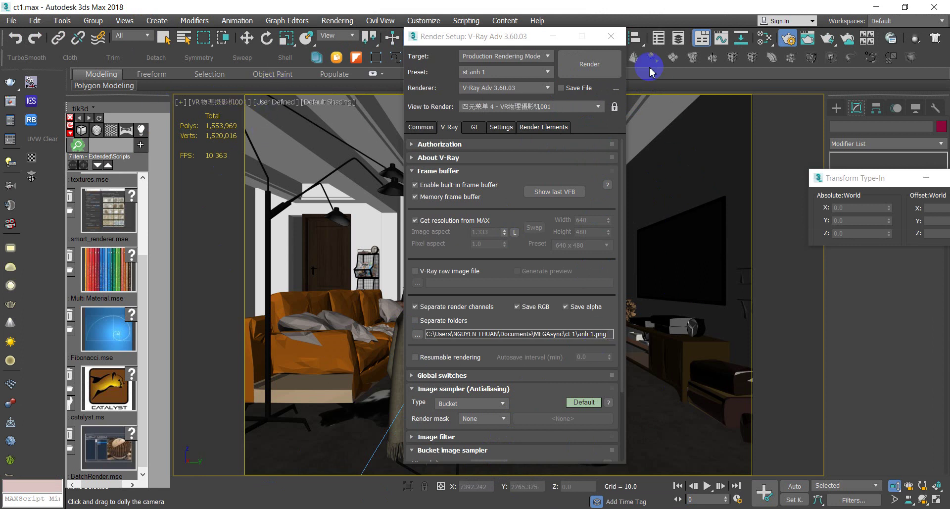
pyautogui.click(611, 38)
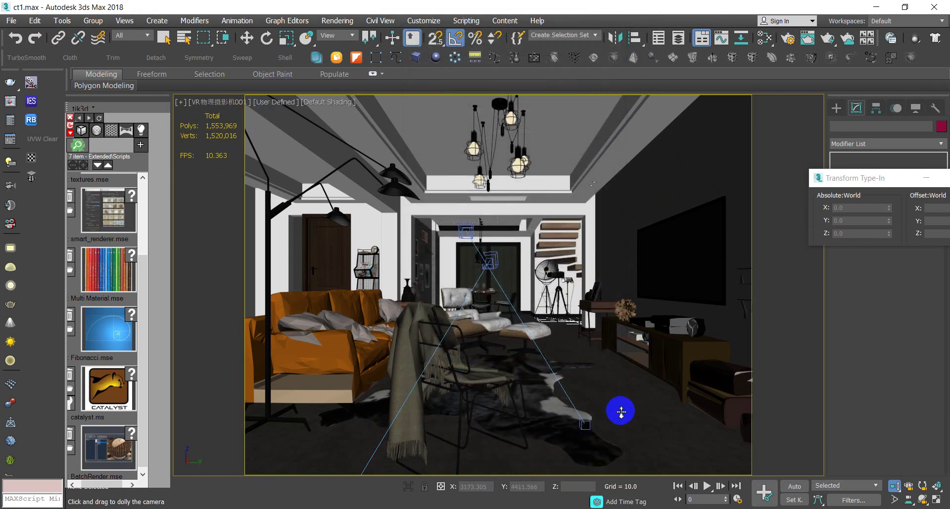
pyautogui.click(335, 21)
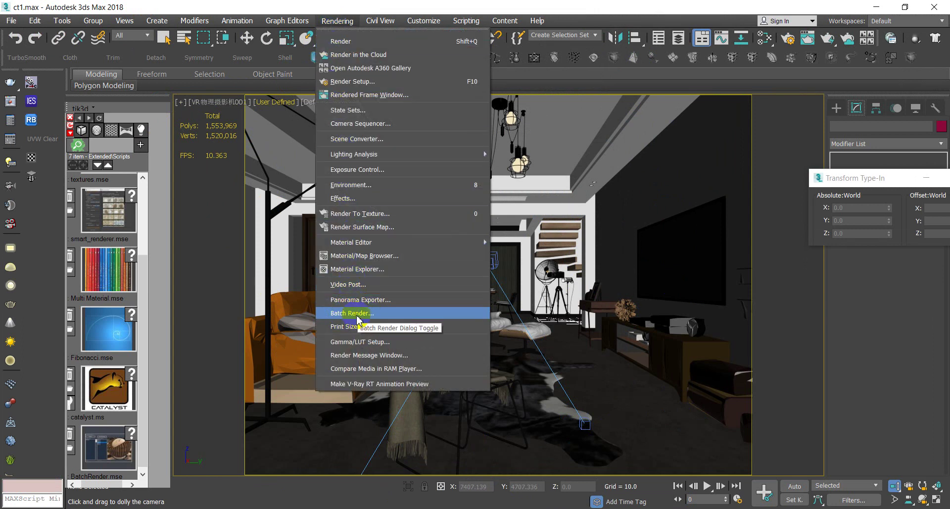
pyautogui.click(693, 203)
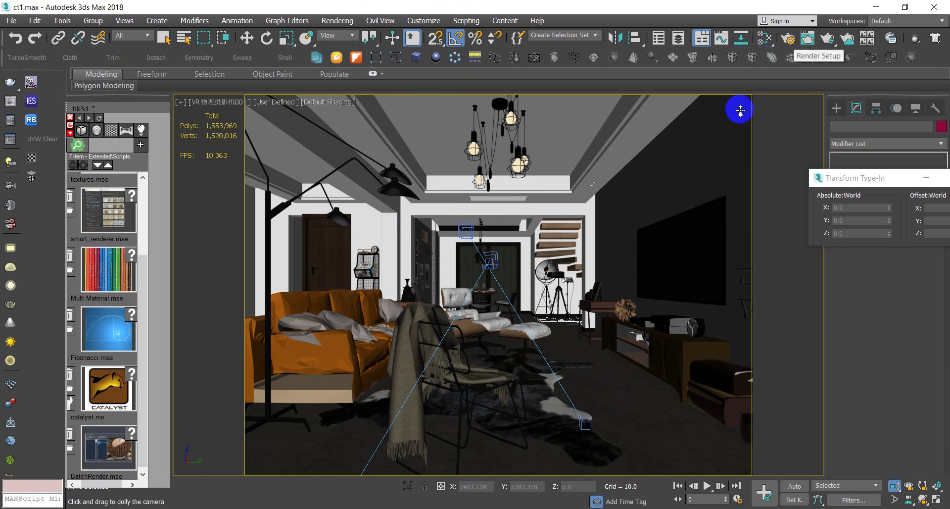
pyautogui.click(338, 22)
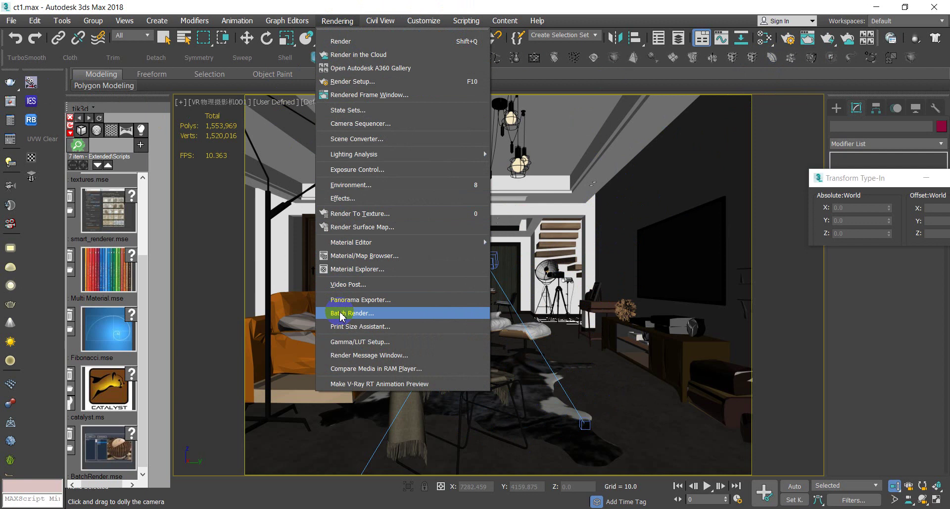
pyautogui.click(341, 312)
# Add two batch render jobs so View01–View03 exist, enlarging the Batch Render window.
pyautogui.moveTo(88, 23); pyautogui.dragTo(464, 85)
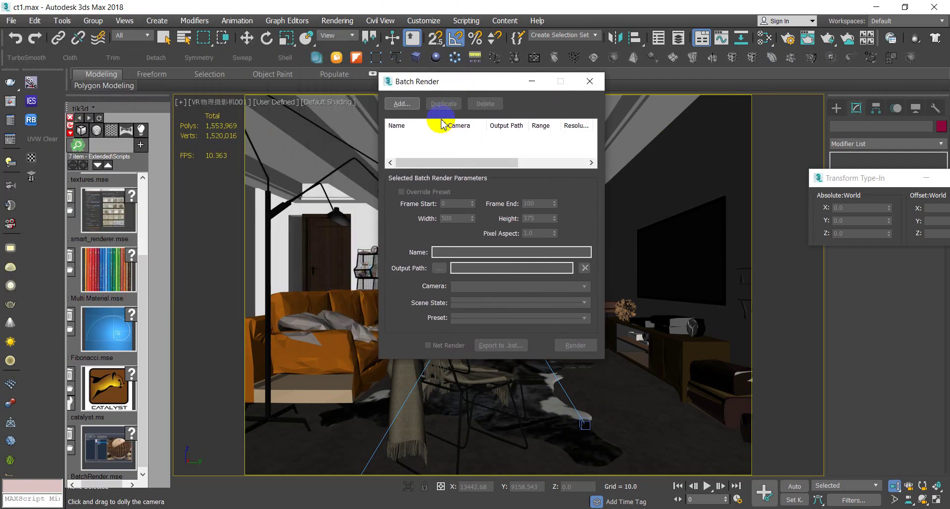
pyautogui.click(398, 105)
pyautogui.click(399, 105)
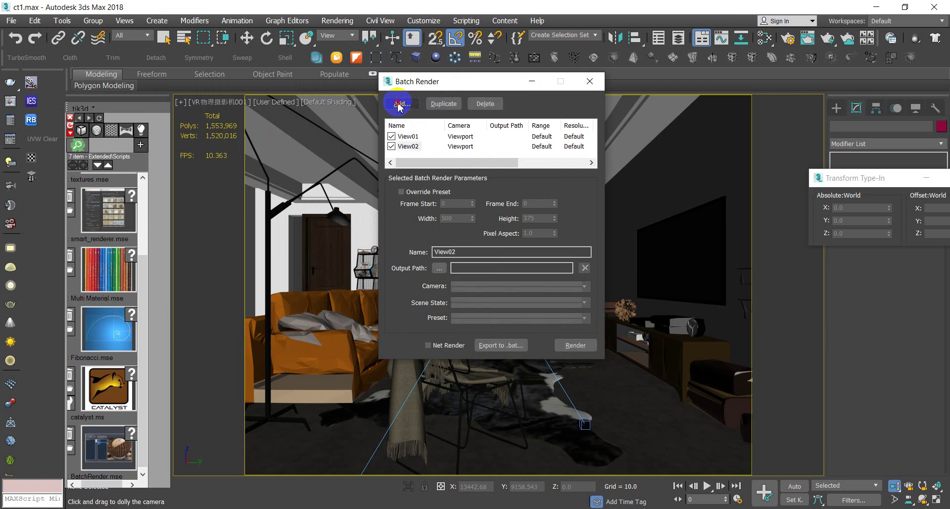
pyautogui.moveTo(448, 359); pyautogui.dragTo(448, 497)
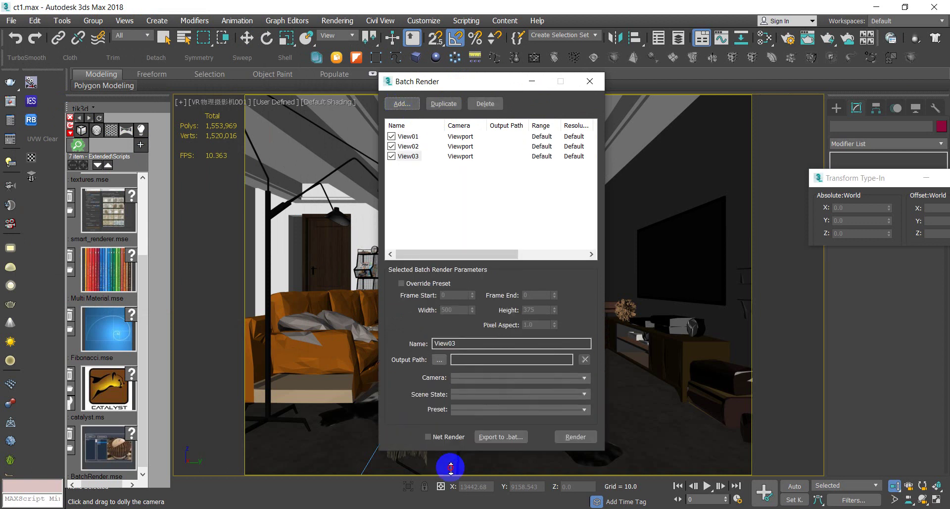
pyautogui.moveTo(498, 73); pyautogui.dragTo(495, 1)
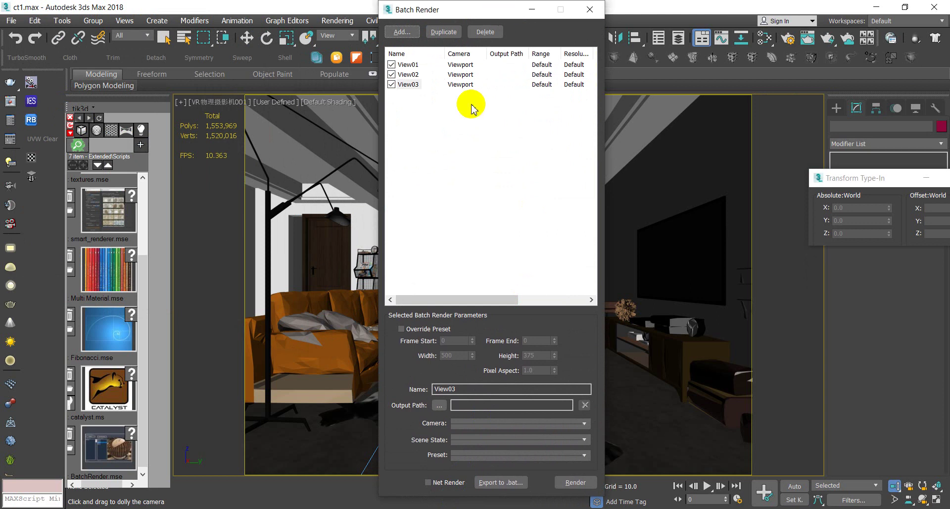
# Assign cameras VR物理摄影机001, 002 and 003 to View01, View02 and View03.
pyautogui.click(408, 65)
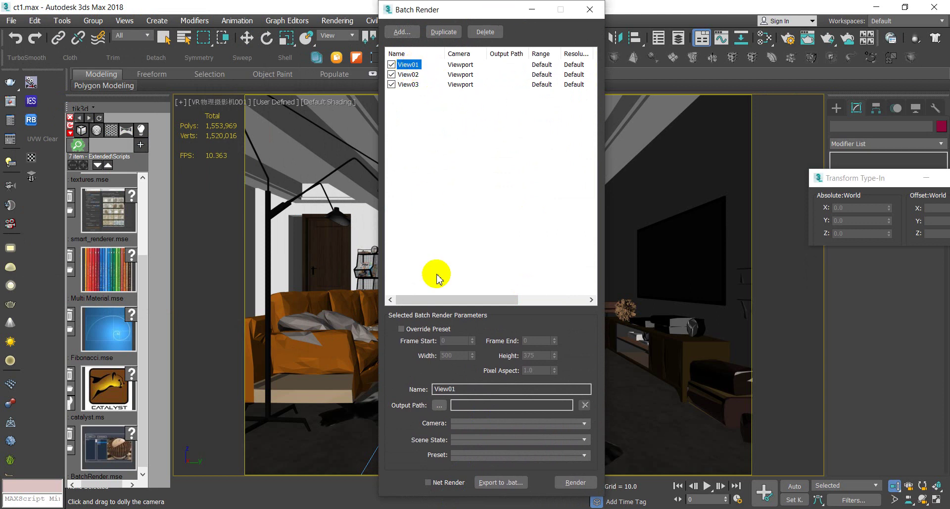
pyautogui.click(478, 424)
pyautogui.click(493, 442)
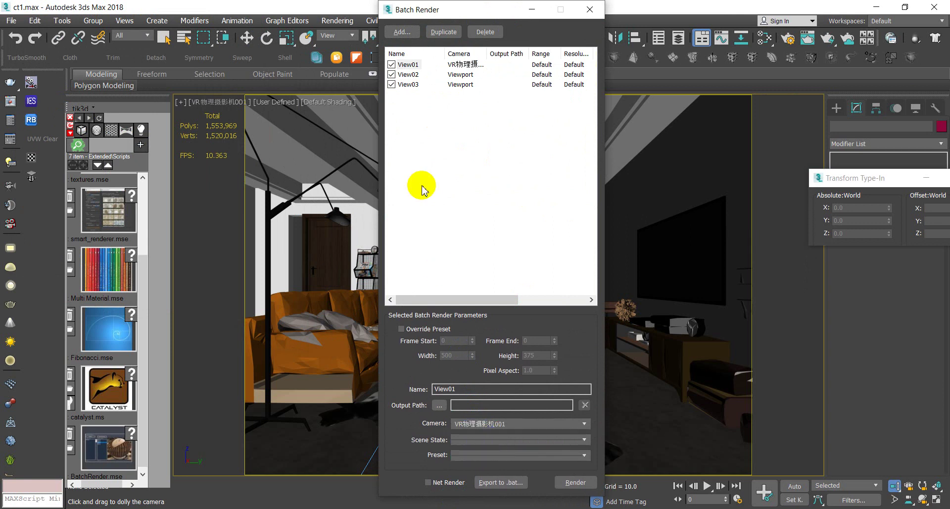
pyautogui.click(409, 74)
pyautogui.click(491, 423)
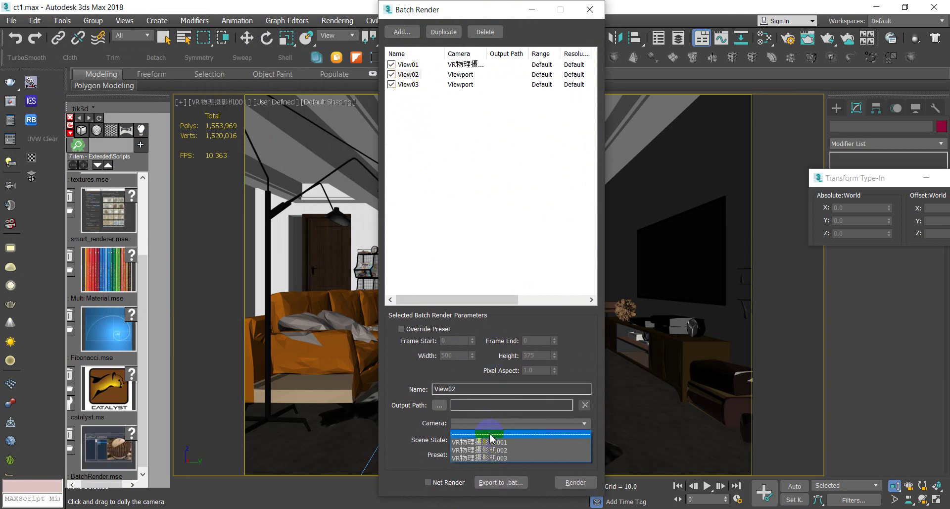
pyautogui.click(487, 454)
pyautogui.click(408, 85)
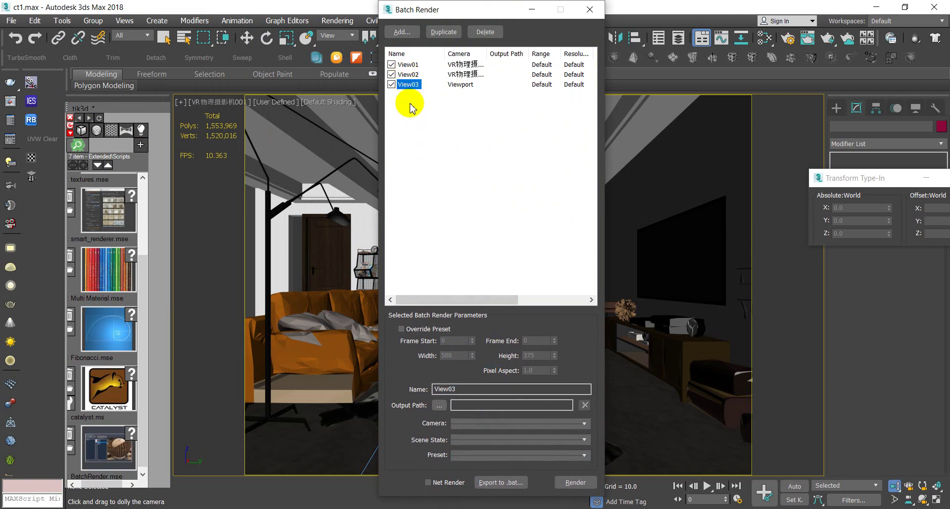
pyautogui.click(495, 424)
pyautogui.click(500, 457)
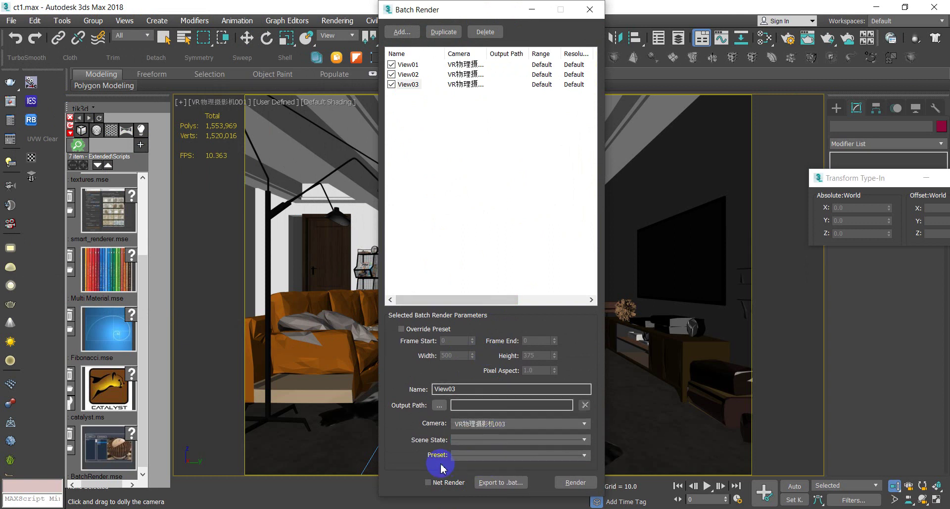
pyautogui.moveTo(607, 97); pyautogui.dragTo(890, 131)
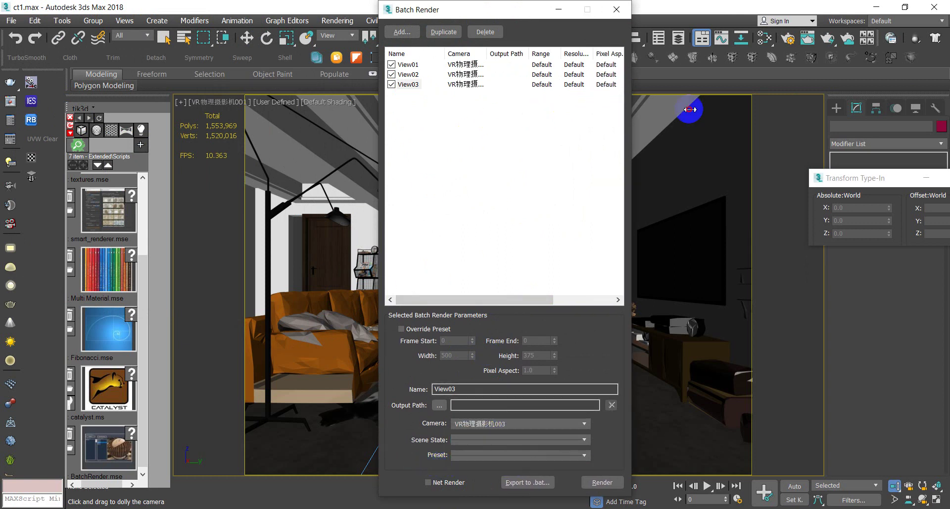
pyautogui.click(408, 65)
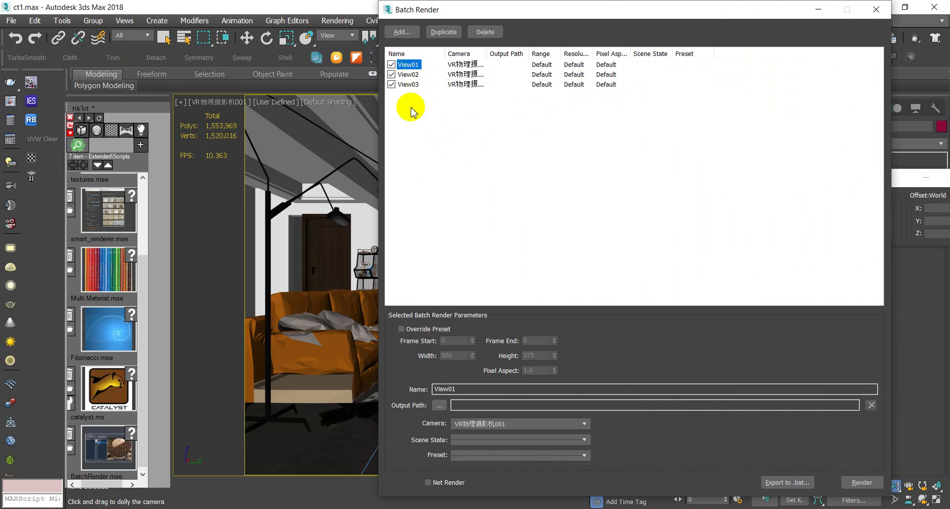
# Set View01–View03 presets to st anh 1, st annh2 and st annh23, keeping all enabled.
pyautogui.click(477, 456)
pyautogui.click(471, 359)
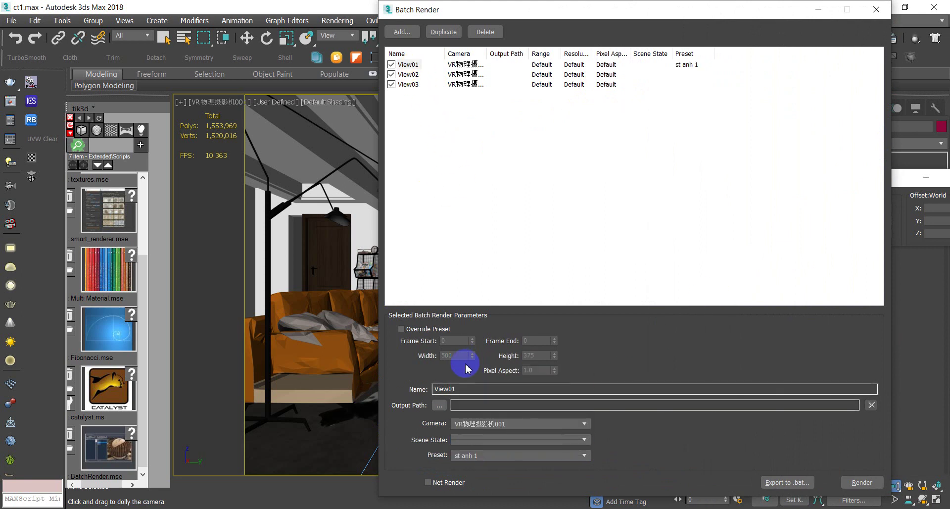
pyautogui.click(406, 74)
pyautogui.click(469, 456)
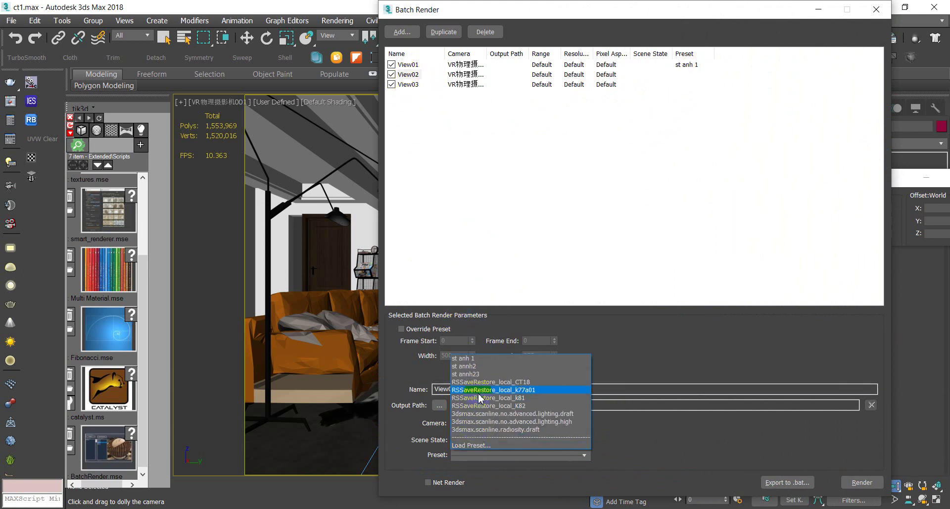
pyautogui.click(472, 367)
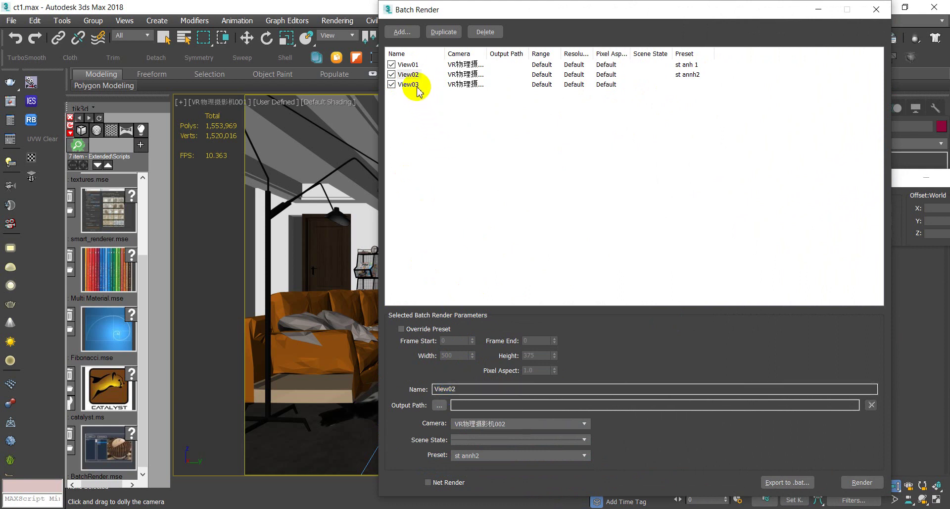
pyautogui.click(470, 455)
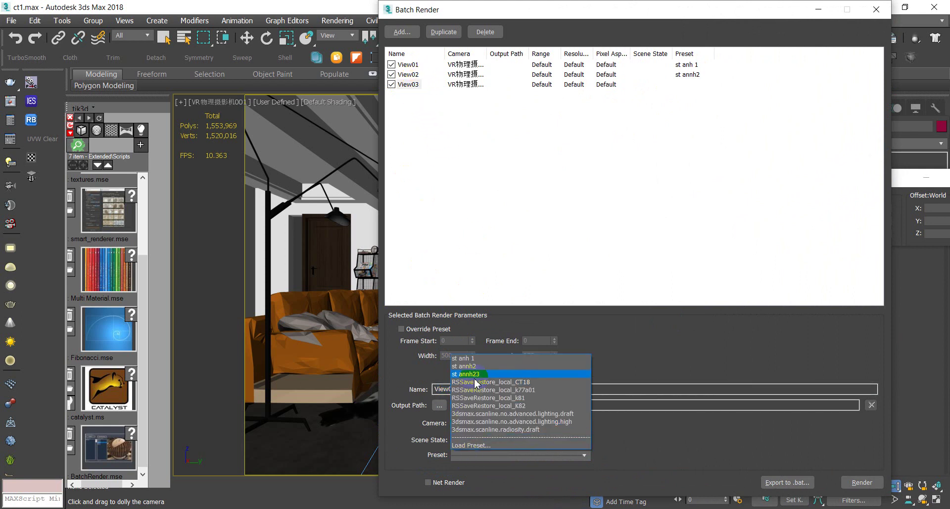
pyautogui.click(473, 374)
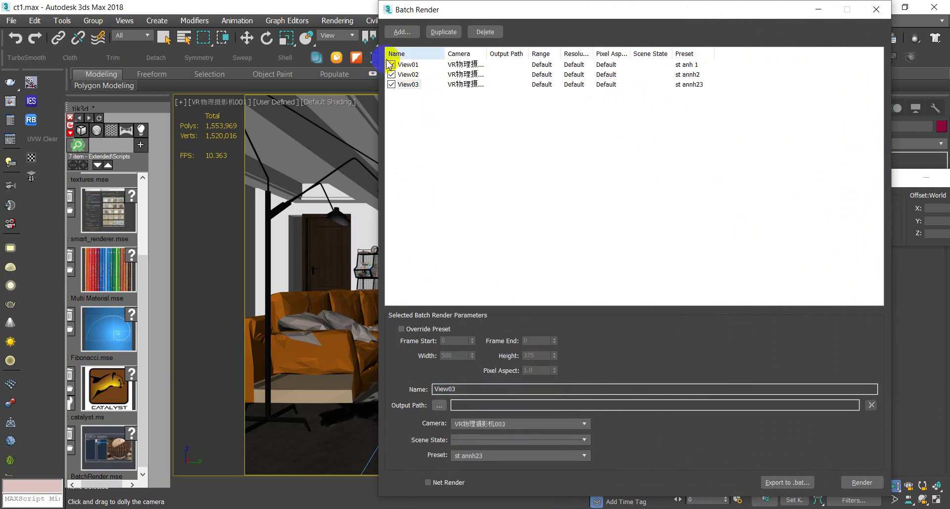
pyautogui.click(391, 74)
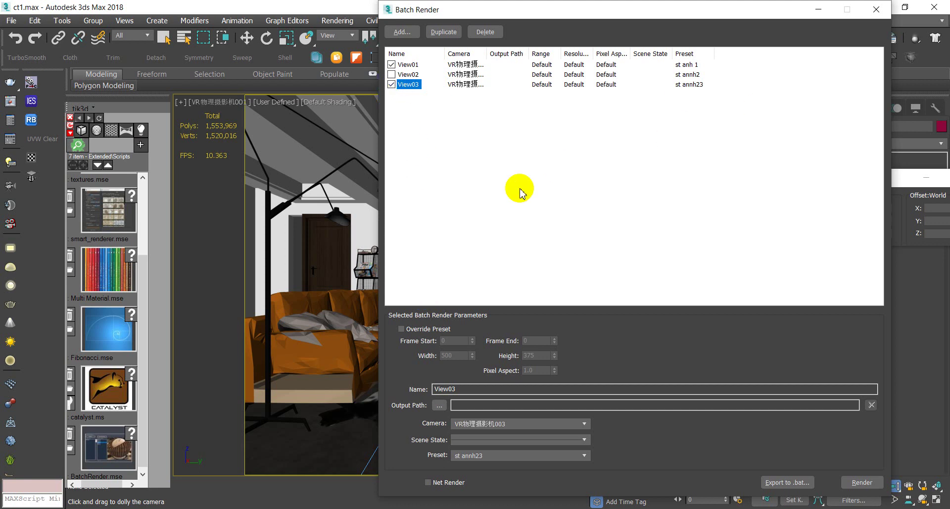
pyautogui.click(391, 74)
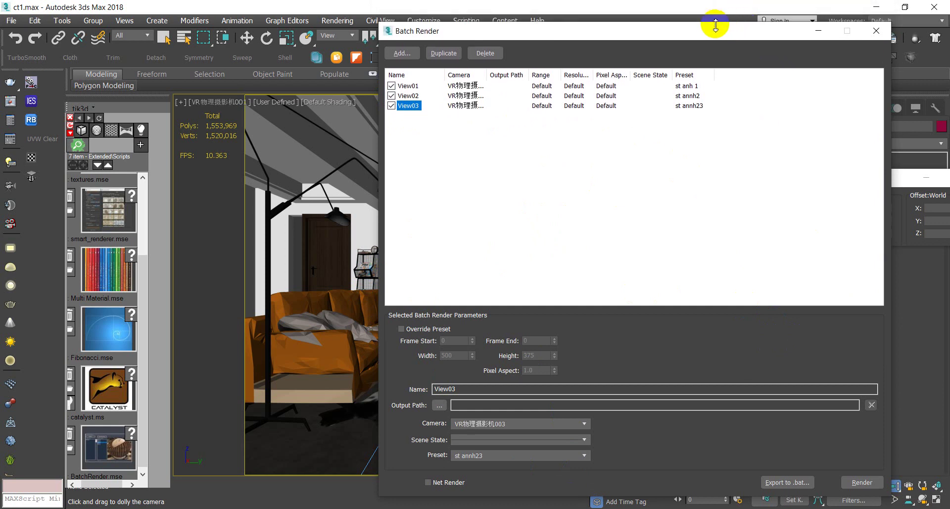
# Render all three batch jobs, accepting the warning that no output paths are set.
pyautogui.moveTo(683, 12); pyautogui.dragTo(643, 23)
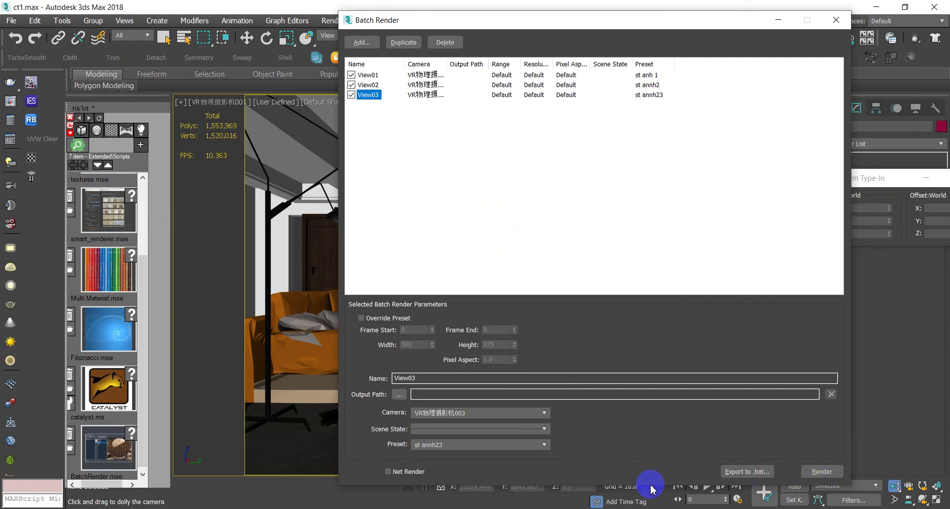
pyautogui.moveTo(650, 488); pyautogui.dragTo(647, 403)
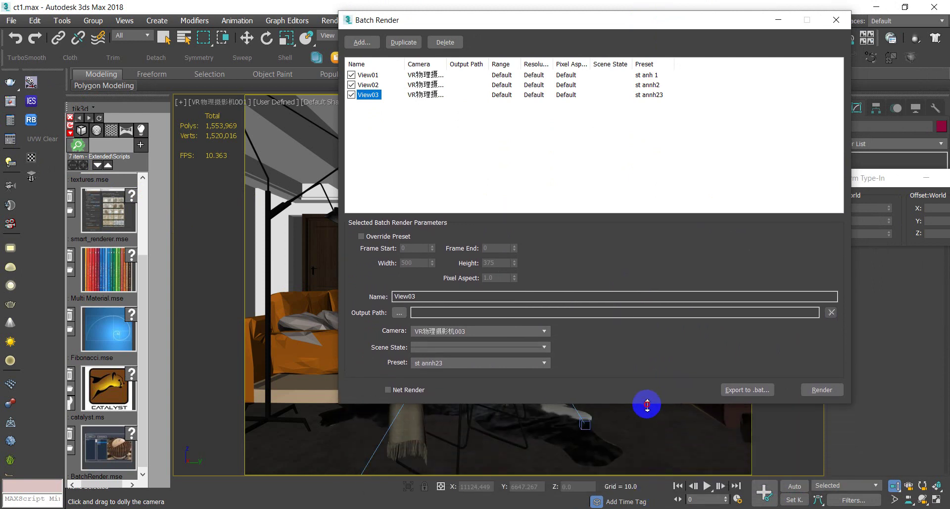
pyautogui.moveTo(447, 64); pyautogui.dragTo(479, 68)
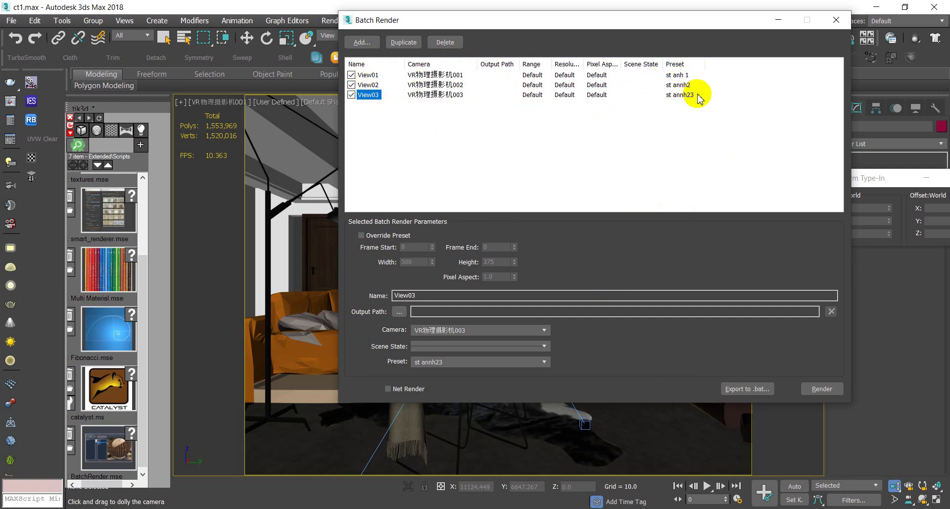
pyautogui.click(823, 390)
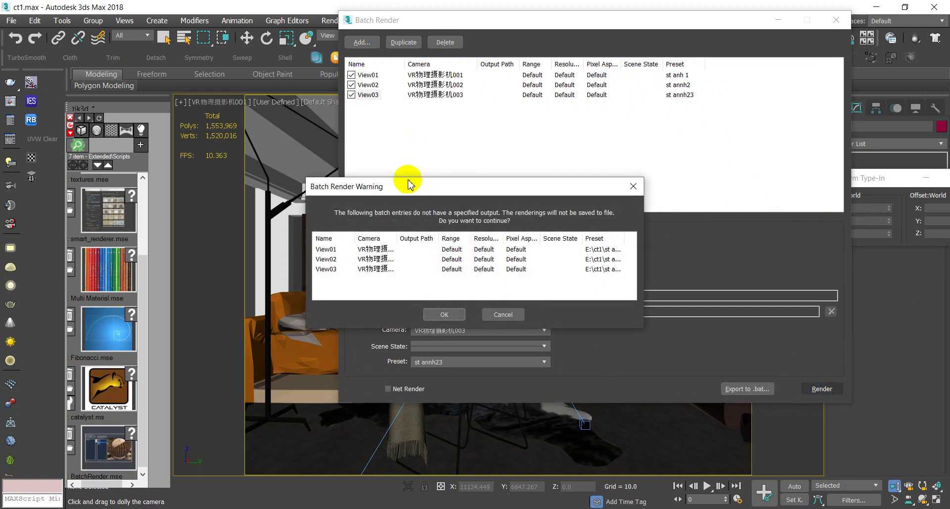
pyautogui.moveTo(387, 187); pyautogui.dragTo(439, 136)
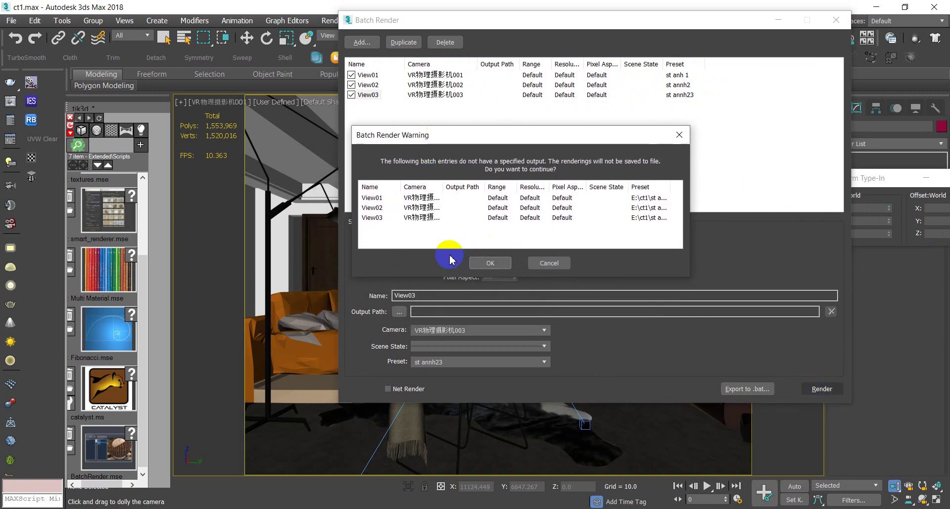
pyautogui.click(489, 263)
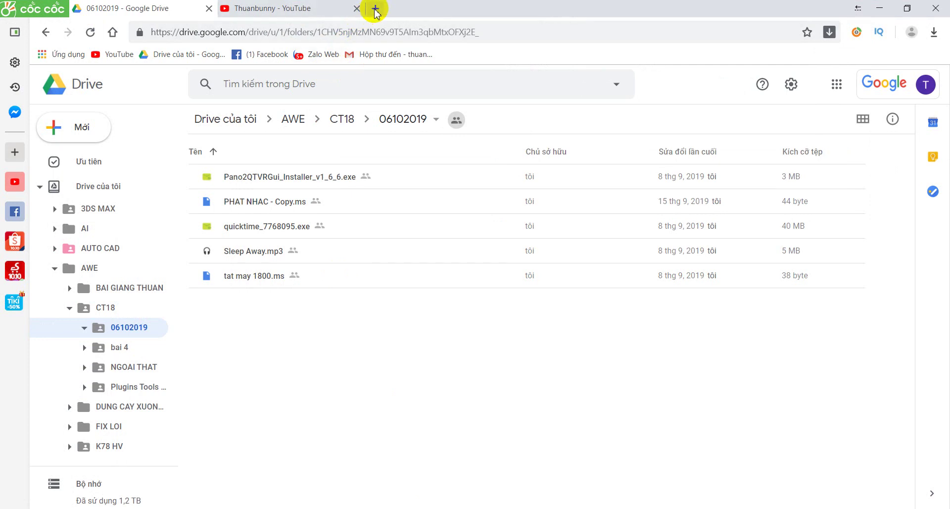
# Go to mega.nz in a new tab, check the empty ct 1 folder, then return to the render.
pyautogui.click(376, 10)
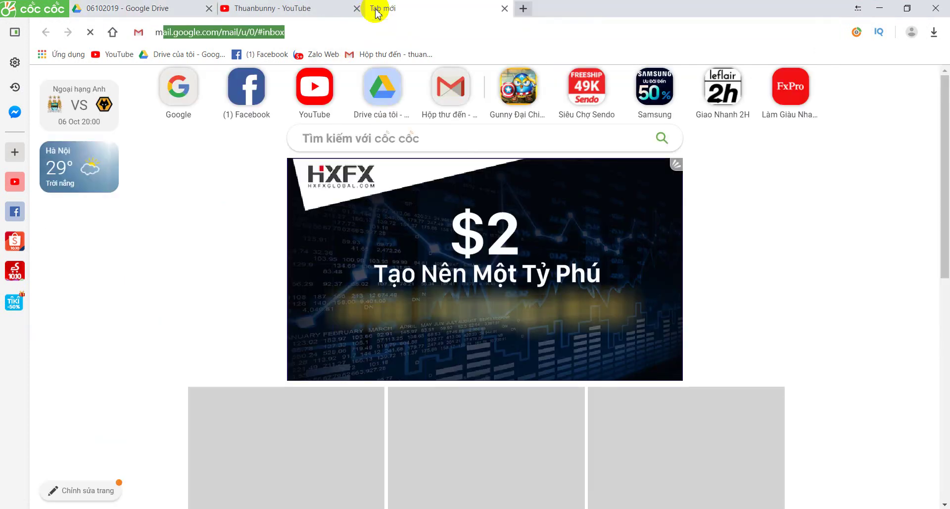
pyautogui.write('mega.nz')
pyautogui.click(211, 57)
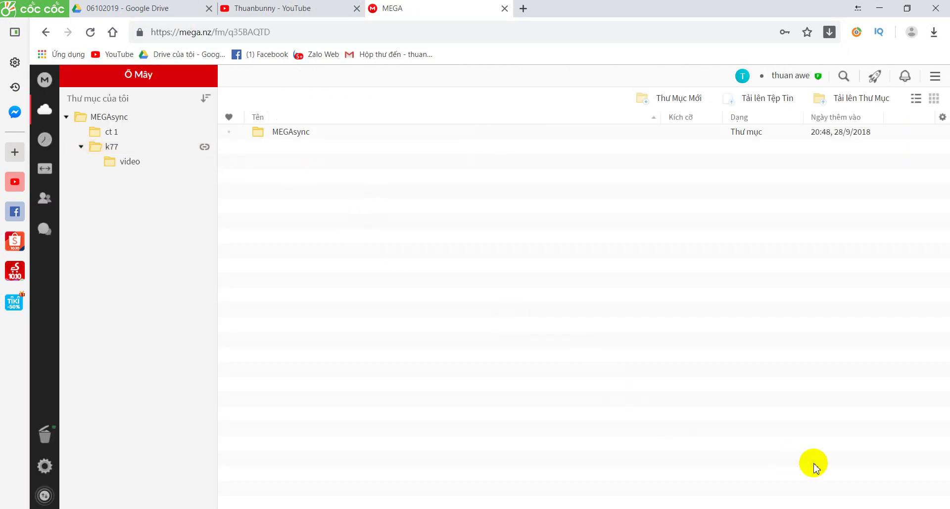
pyautogui.click(113, 133)
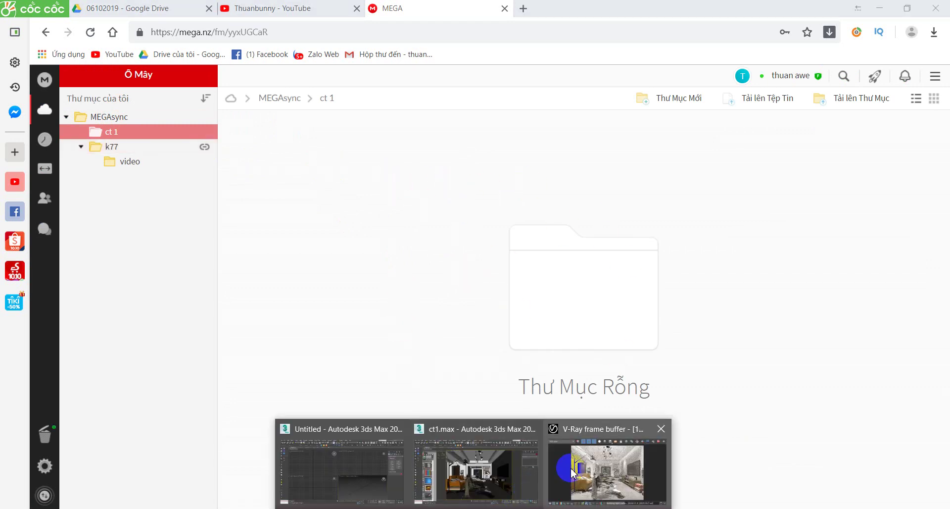
pyautogui.click(582, 476)
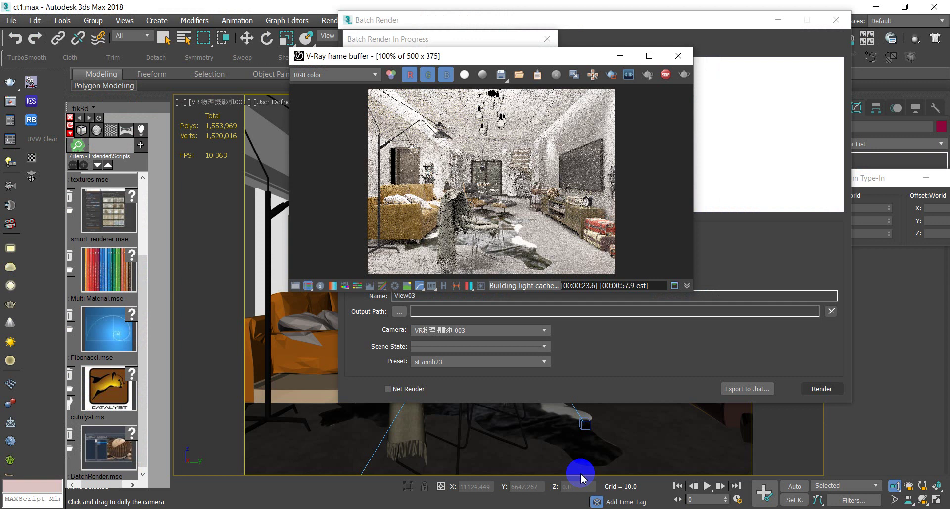
# Keep the V-Ray render preview windows moved aside while the batch render runs.
pyautogui.moveTo(429, 55); pyautogui.dragTo(316, 90)
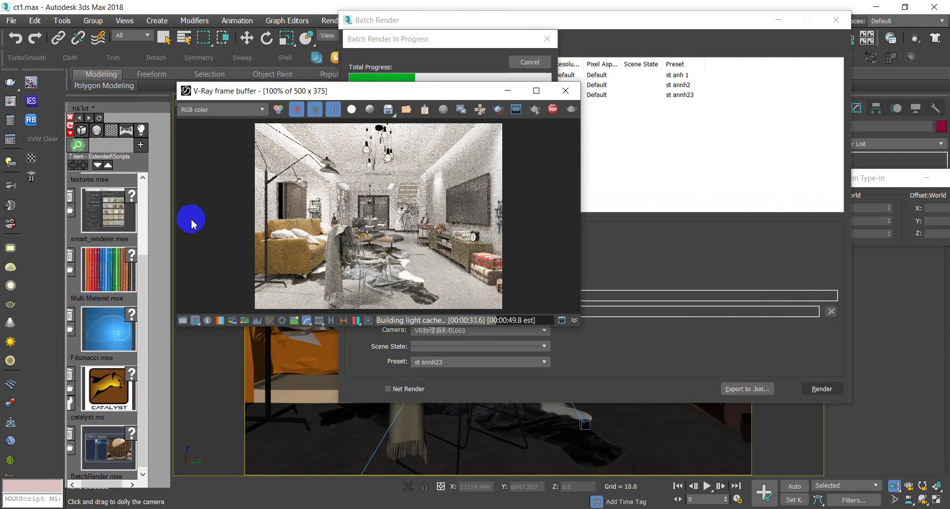
pyautogui.click(401, 154)
pyautogui.click(345, 223)
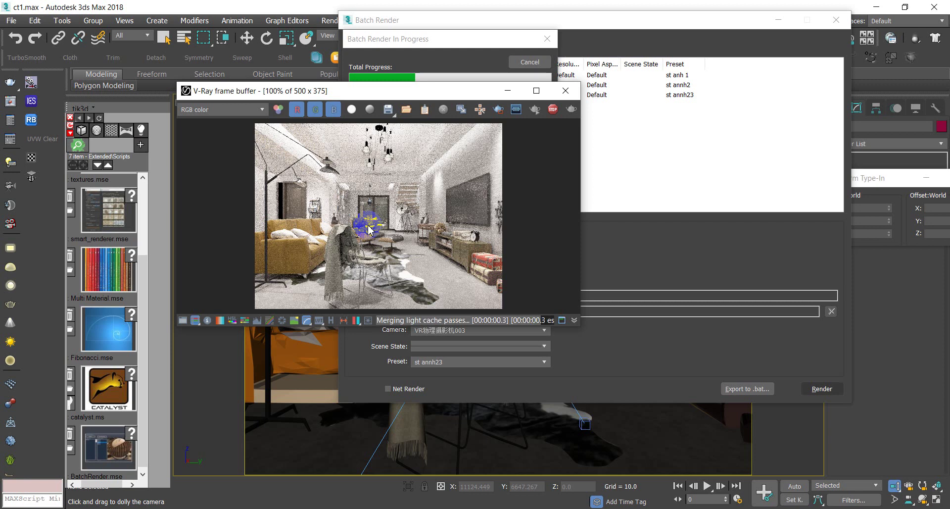
pyautogui.moveTo(445, 62)
pyautogui.mouseDown()
pyautogui.moveTo(487, 88)
pyautogui.moveTo(406, 152)
pyautogui.mouseUp()
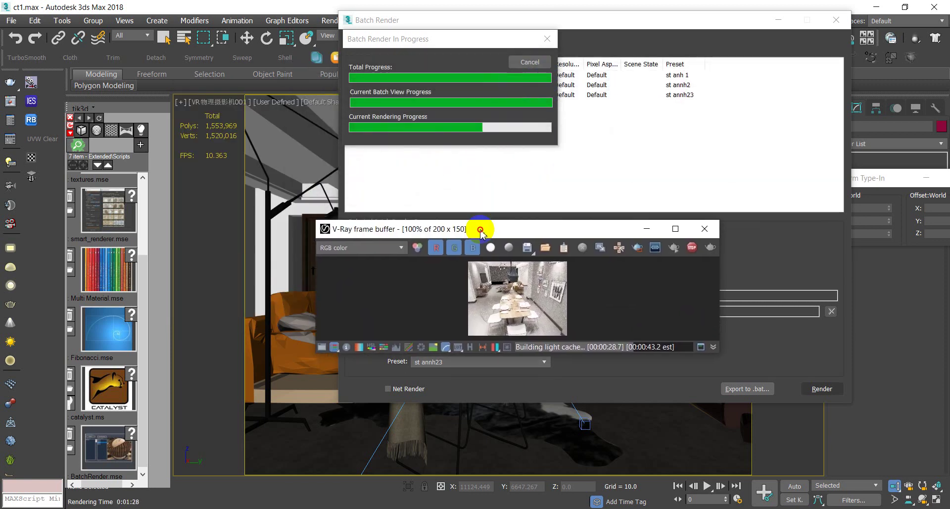
# Show the ct 1 folder as large icons and open anh 1.RGB_color.0000.png.
pyautogui.click(315, 438)
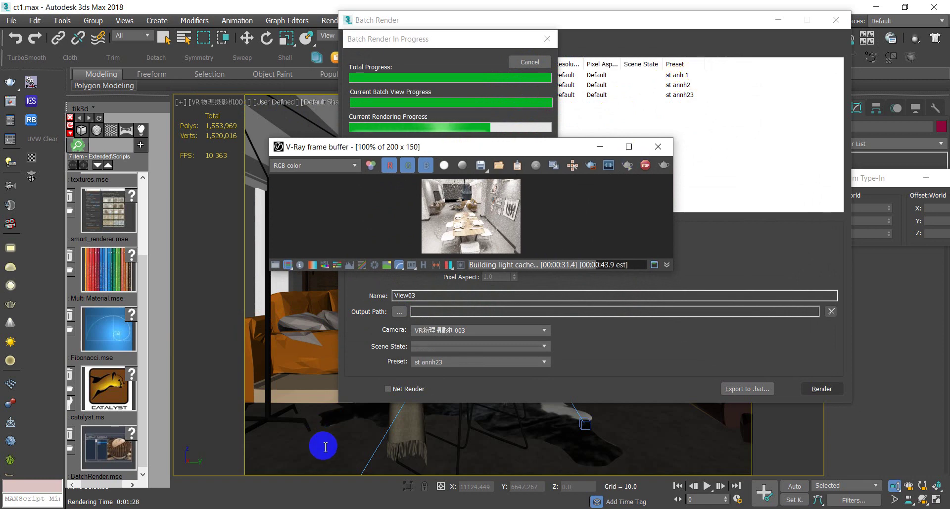
pyautogui.click(316, 455)
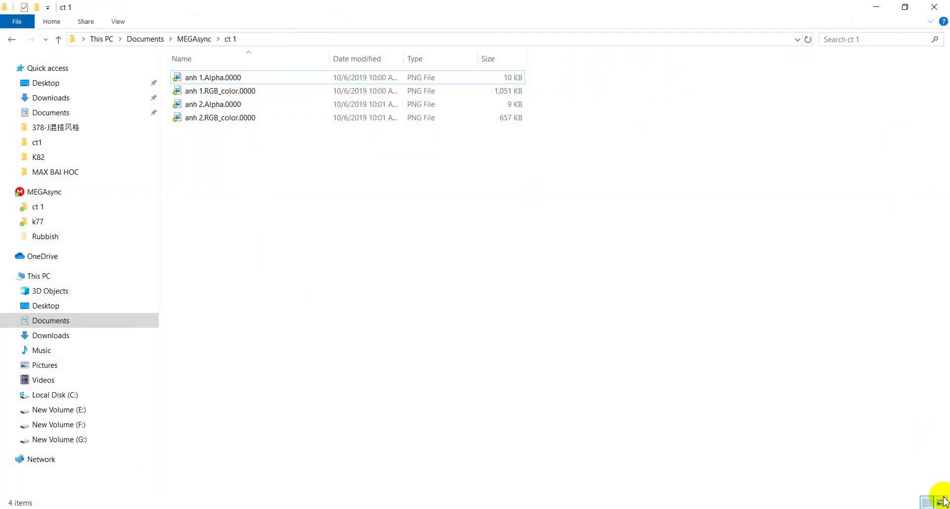
pyautogui.click(940, 502)
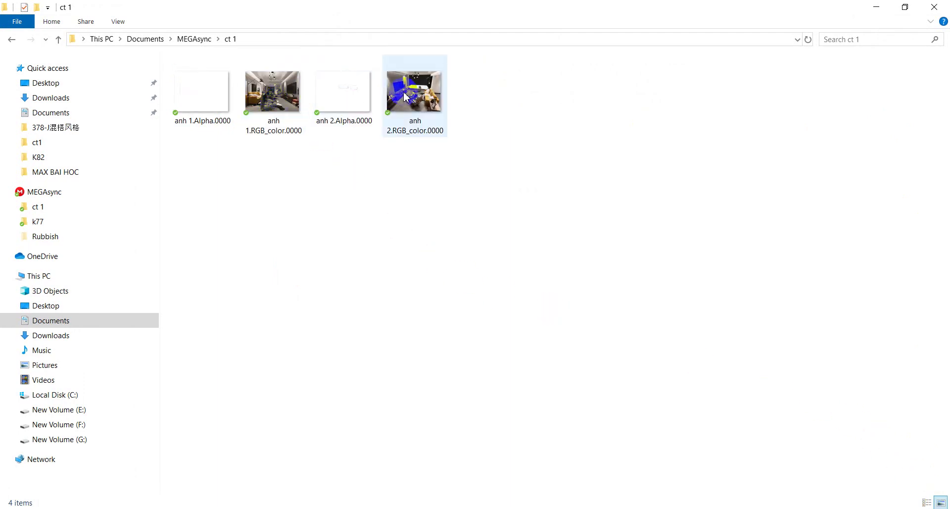
pyautogui.doubleClick(272, 92)
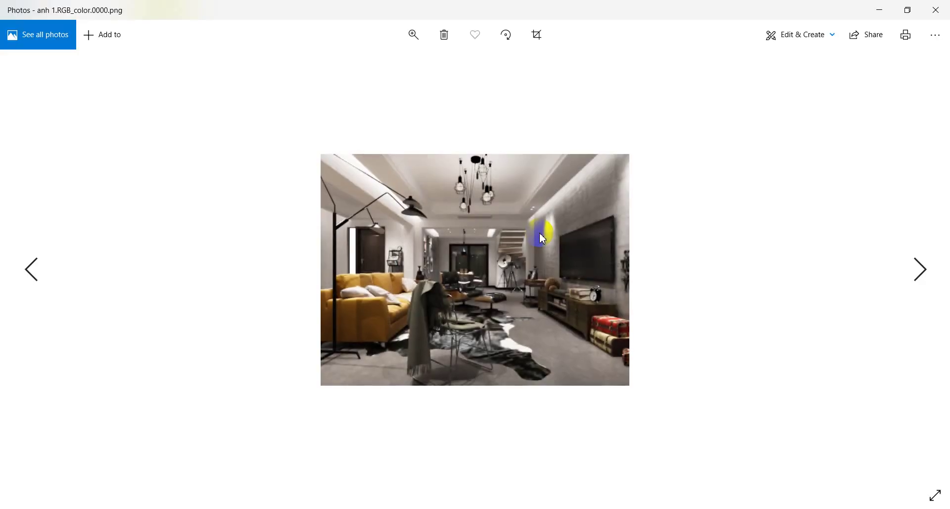
# Scroll from anh 1 to the anh 2 color render in Photos, then close it.
pyautogui.scroll(-1, 542, 238)
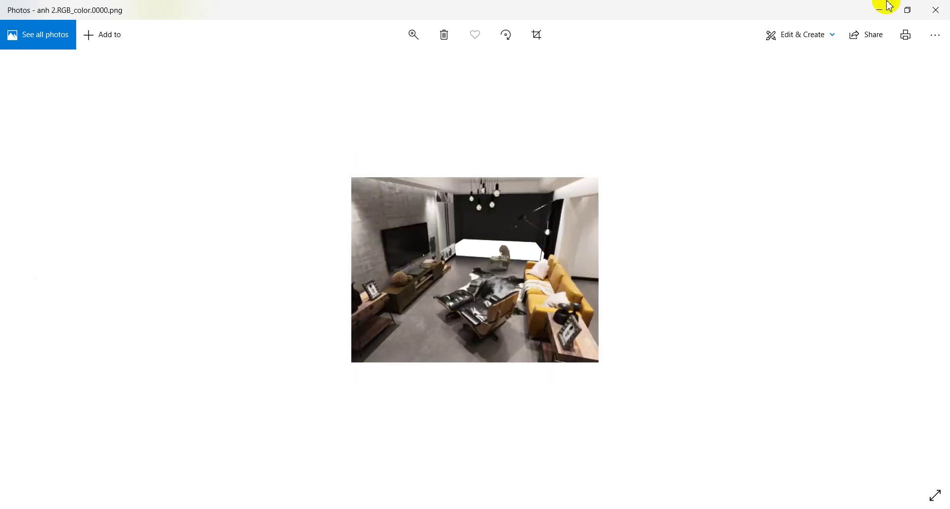
pyautogui.click(935, 10)
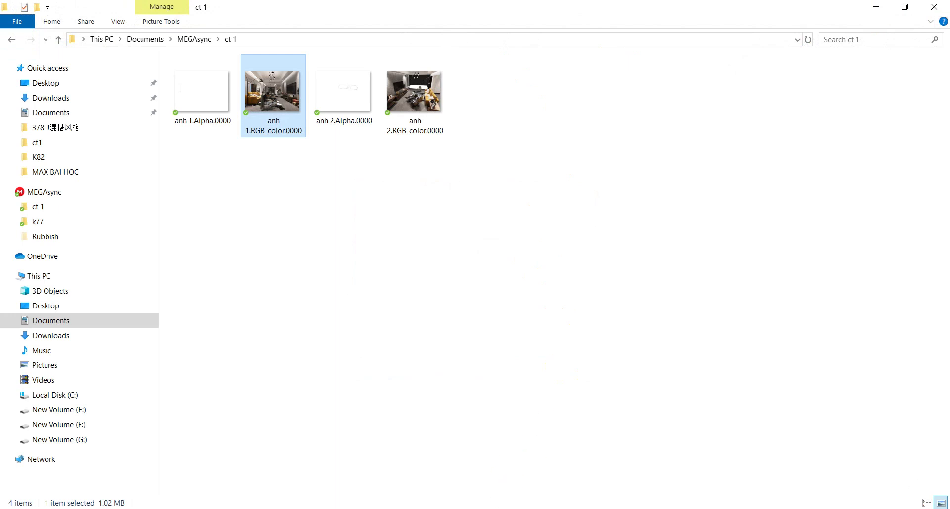
# Confirm the four PNGs appear in MEGA's ct 1 folder, then minimize browser and Explorer back to 3ds Max.
pyautogui.click(473, 508)
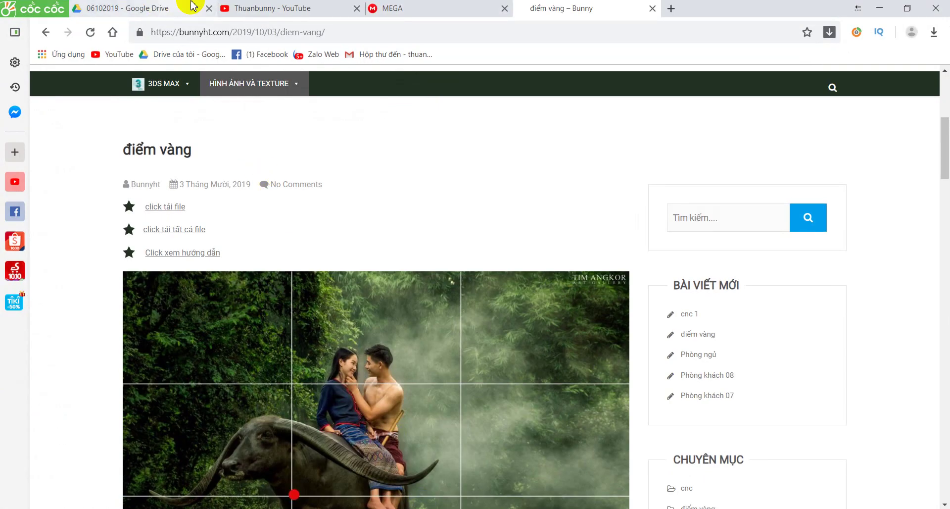
pyautogui.click(393, 7)
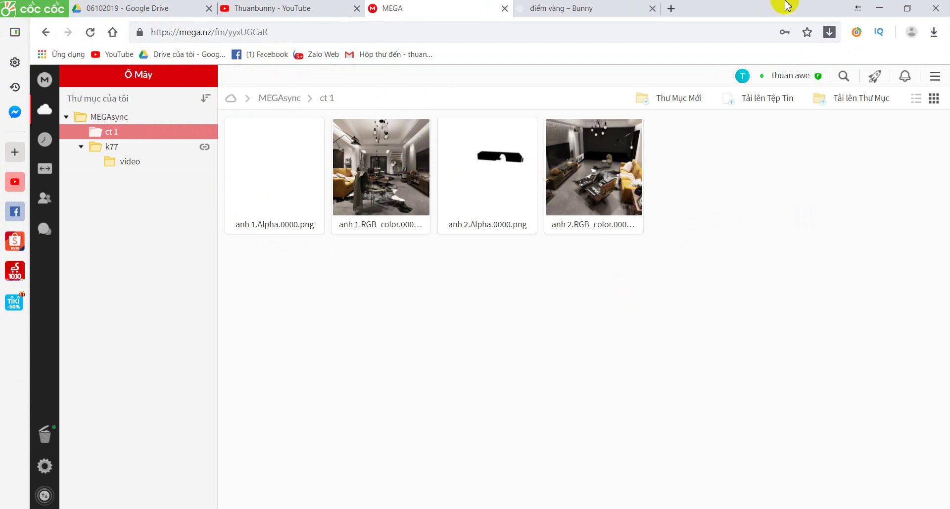
pyautogui.click(881, 9)
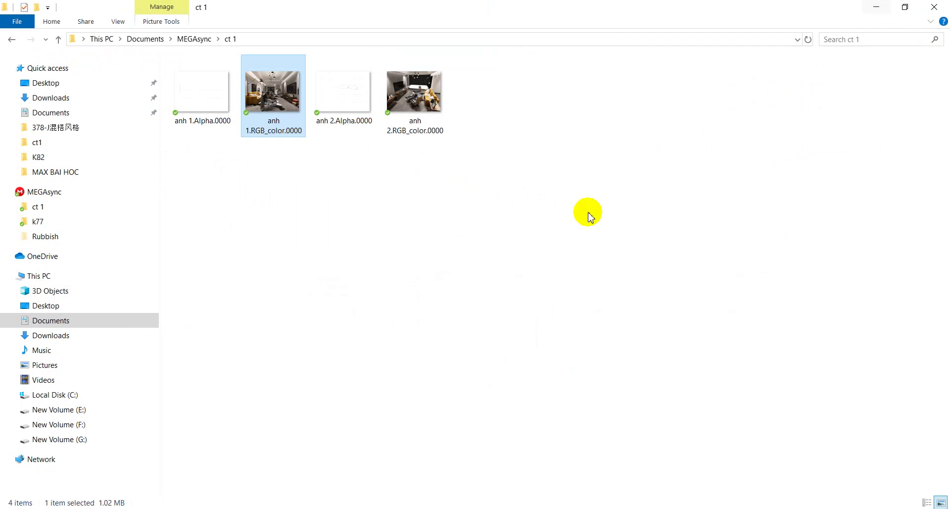
pyautogui.click(876, 11)
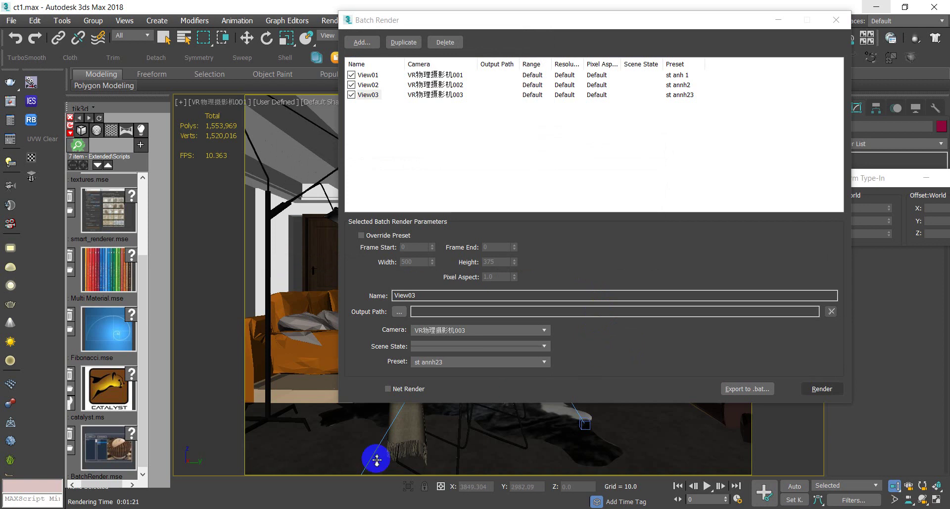
# Check that anh 3.RGB_color.0000 reached ct 1 locally and on MEGA, then bring up F:\THUAN MAX.
pyautogui.click(333, 467)
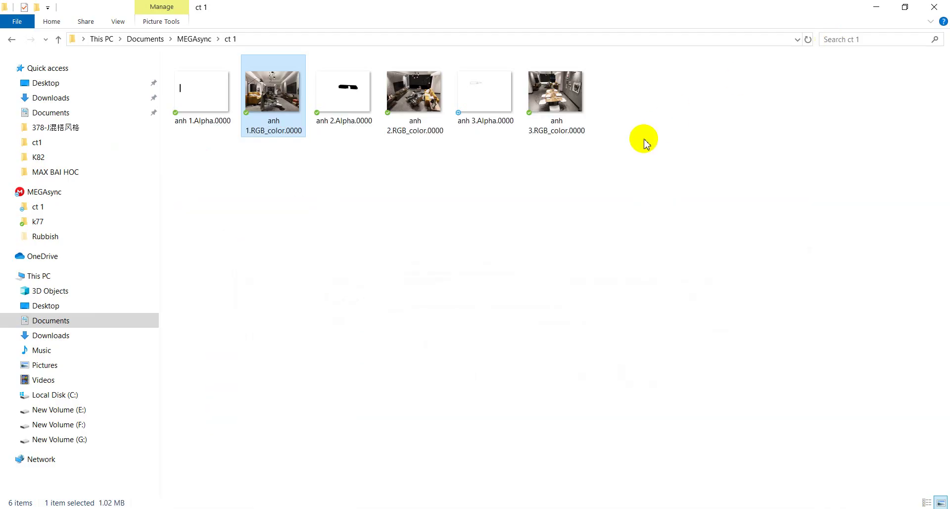
pyautogui.click(880, 8)
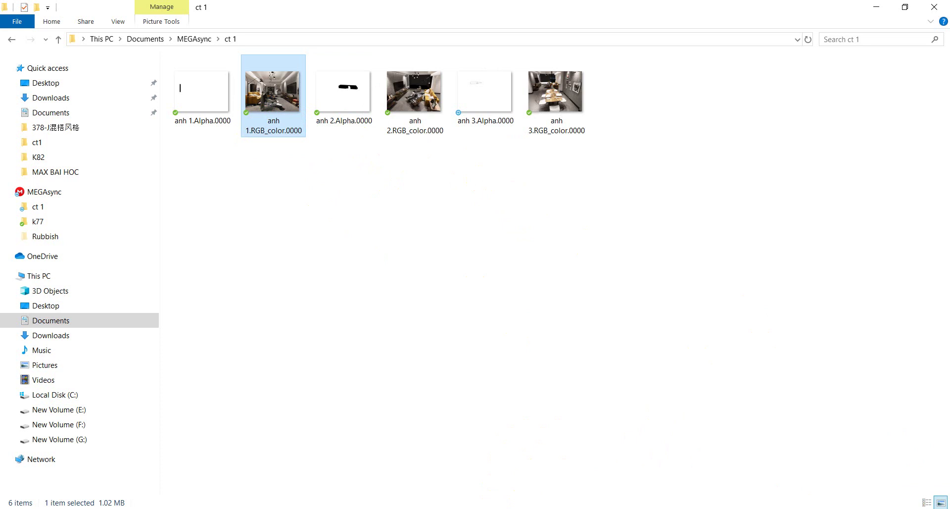
pyautogui.hotkey('alt', 'Tab')
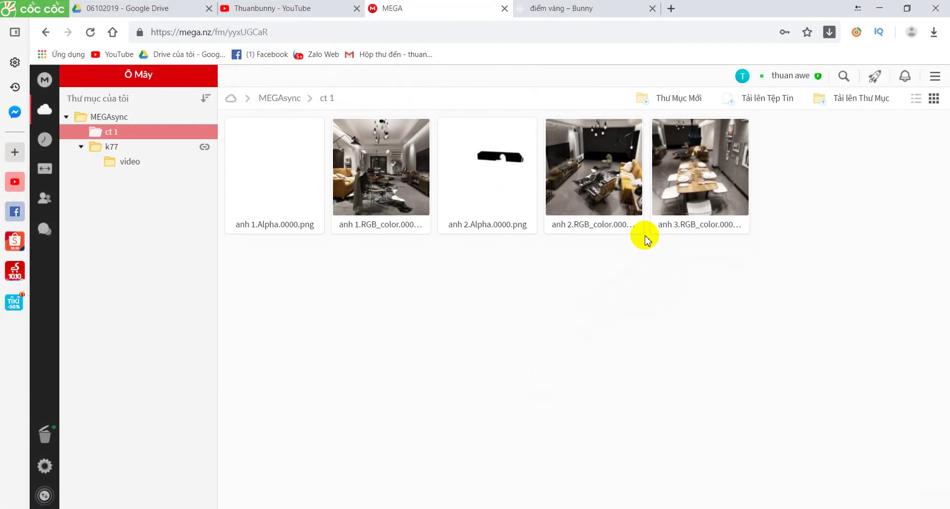
pyautogui.hotkey('alt', 'Tab')
pyautogui.scroll(-2, 343, 296)
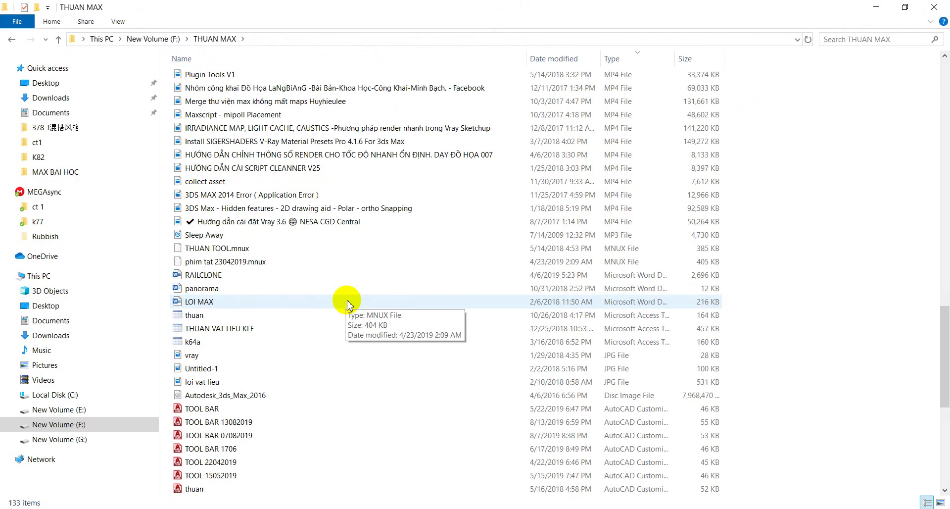
# Try opening Sleep Away.mp3, dismissing the choose-an-app prompt.
pyautogui.click(216, 238)
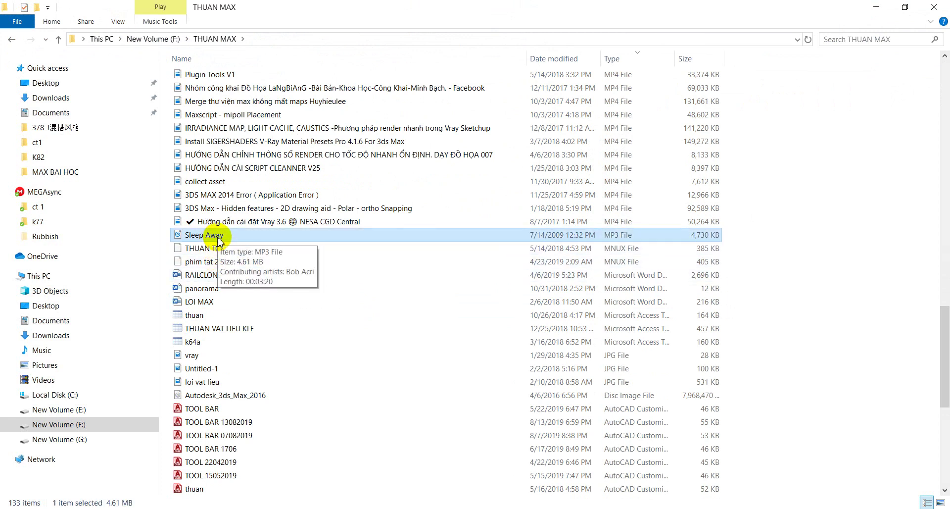
pyautogui.doubleClick(218, 238)
pyautogui.click(641, 424)
pyautogui.scroll(3, 361, 319)
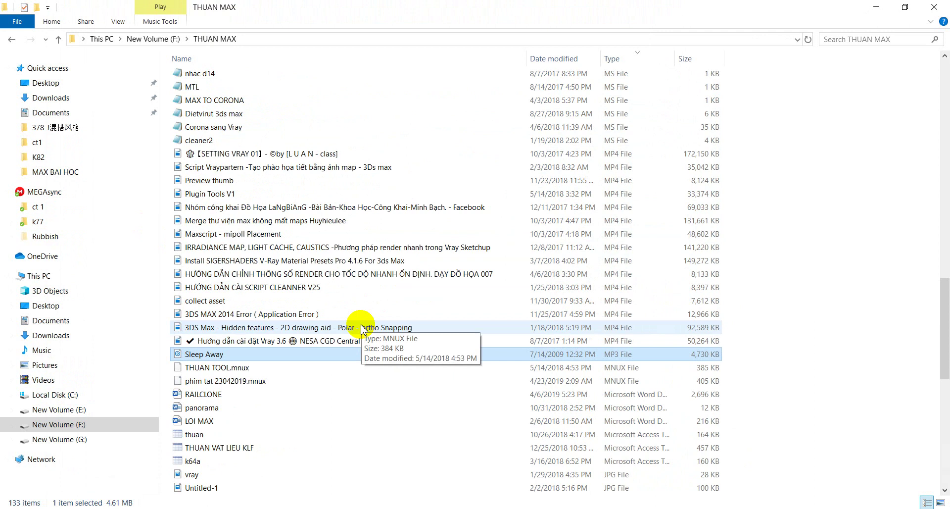
pyautogui.scroll(3, 361, 327)
# Read the Sleep Away.mp3 path in the PHAT NHAC script, then open PHAT NHAC - Copy instead.
pyautogui.click(218, 167)
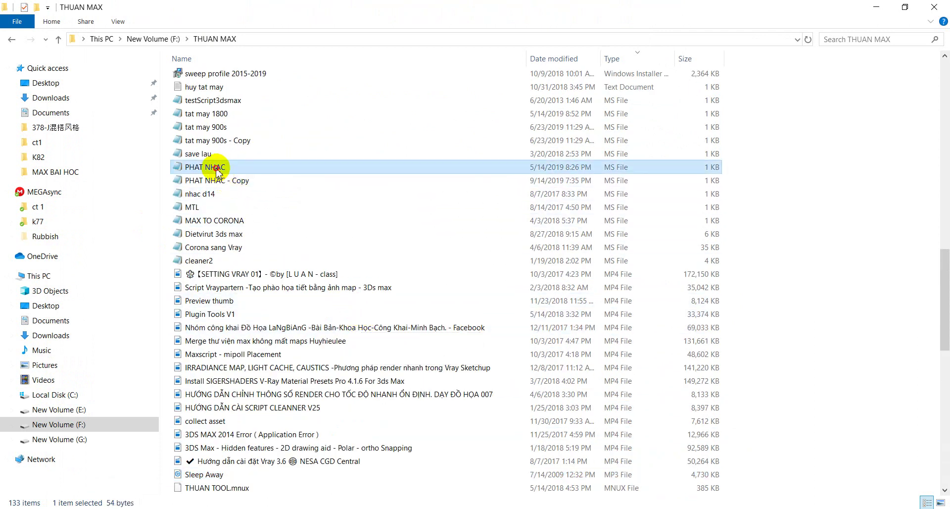
pyautogui.doubleClick(216, 168)
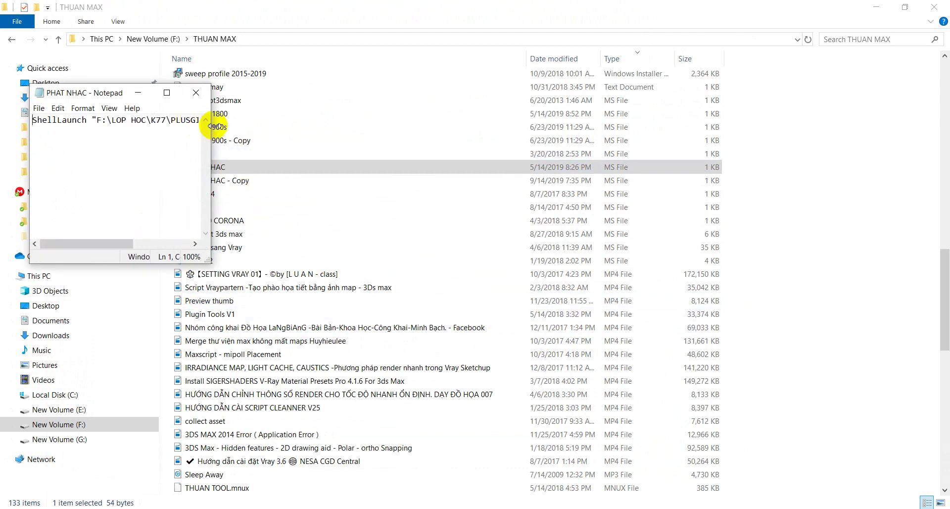
pyautogui.moveTo(213, 125); pyautogui.dragTo(879, 203)
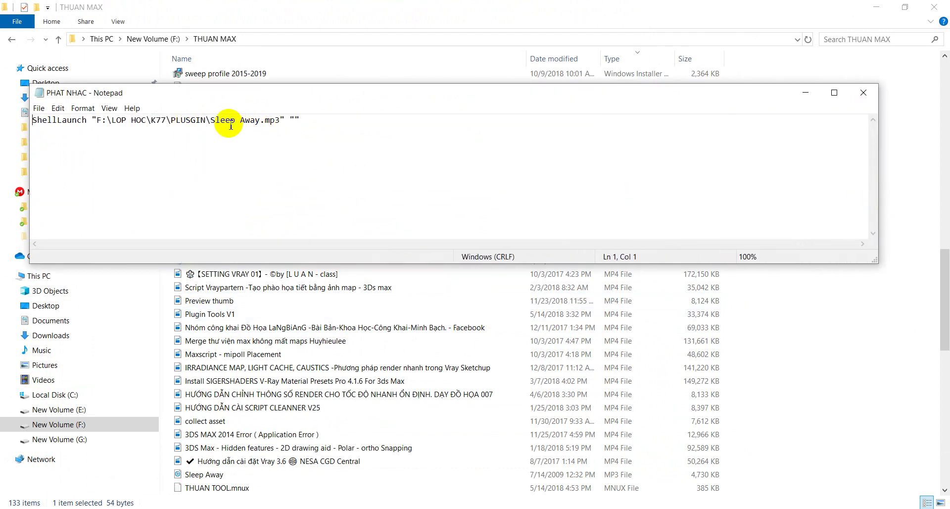
pyautogui.moveTo(225, 93); pyautogui.dragTo(433, 81)
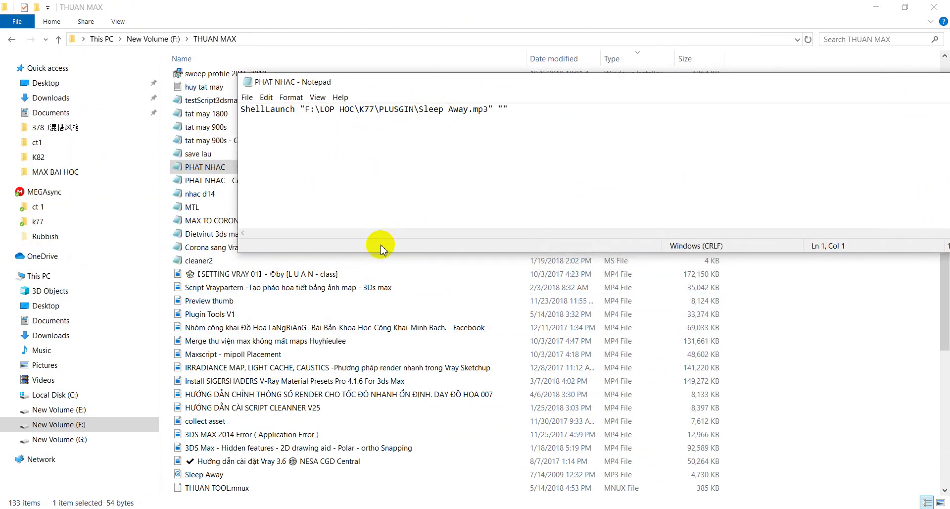
pyautogui.moveTo(378, 254); pyautogui.dragTo(378, 339)
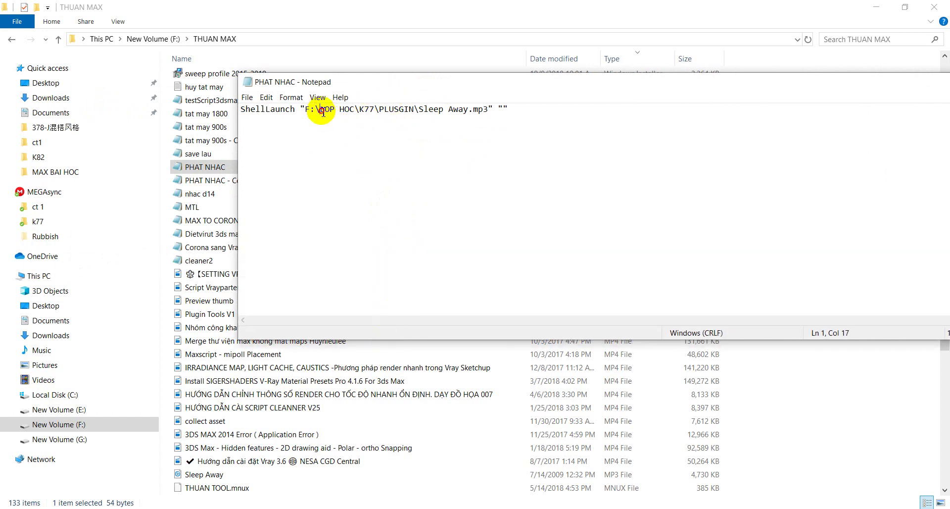
pyautogui.moveTo(321, 109); pyautogui.dragTo(439, 110)
pyautogui.moveTo(658, 82); pyautogui.dragTo(562, 170)
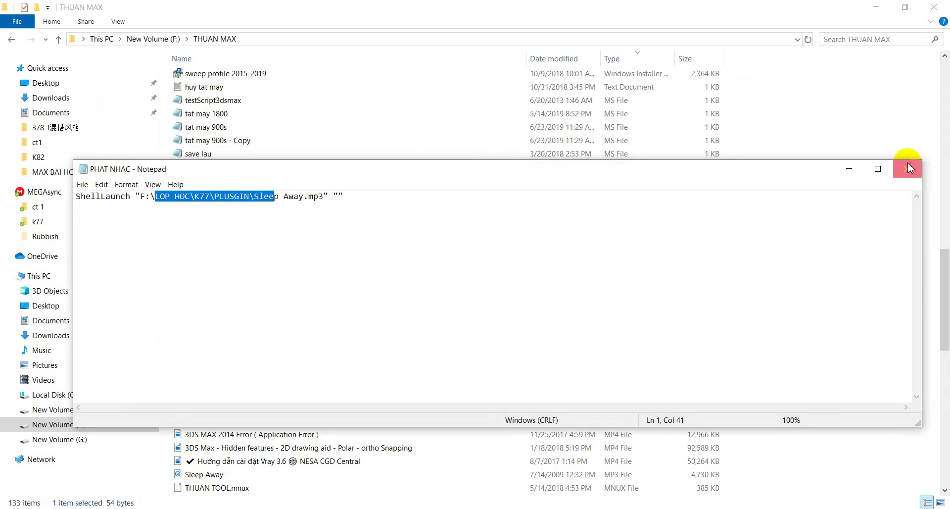
pyautogui.click(908, 168)
pyautogui.doubleClick(232, 184)
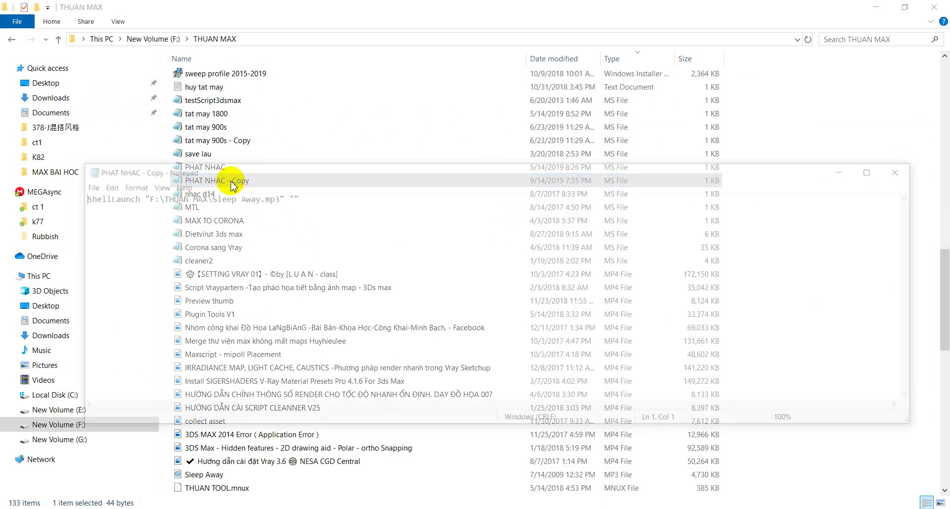
# Close Notepad and paste a duplicate of the PHAT NHAC file into the THUAN MAX folder.
pyautogui.click(908, 167)
pyautogui.click(210, 168)
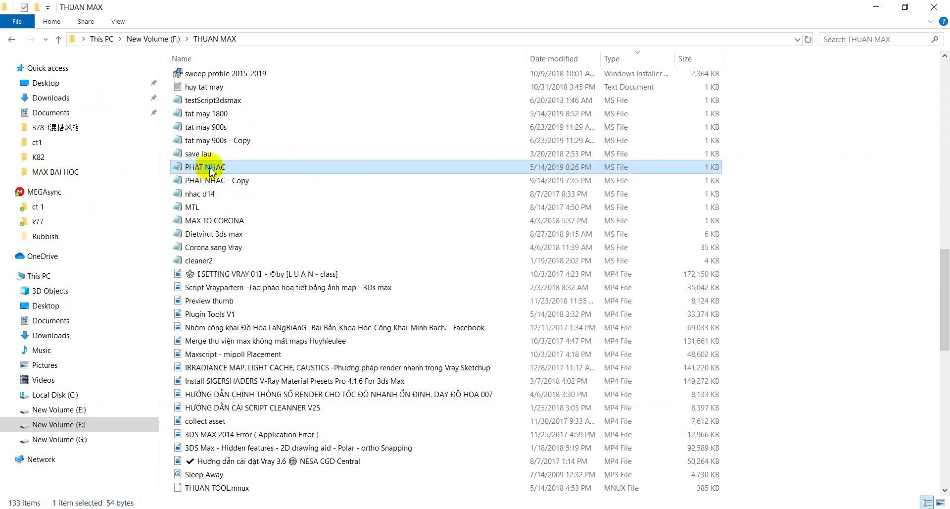
pyautogui.rightClick(210, 171)
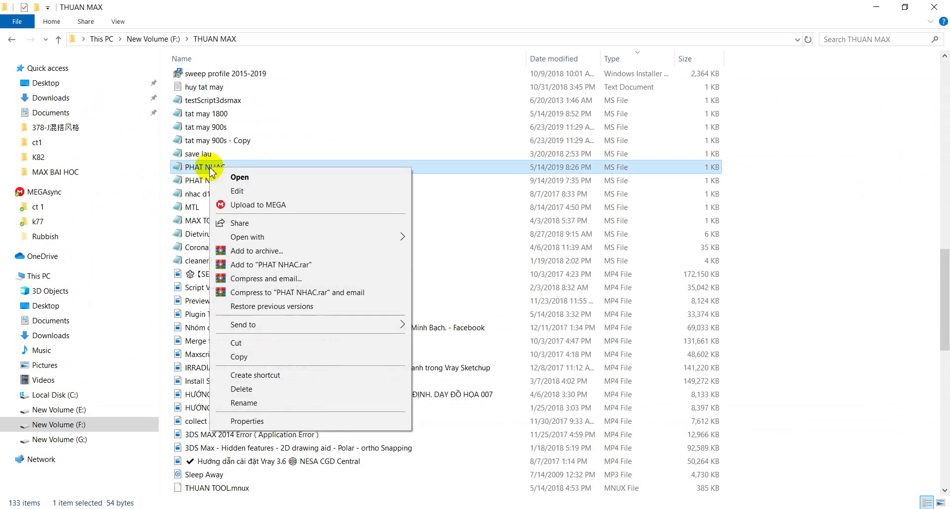
pyautogui.click(257, 356)
pyautogui.rightClick(776, 240)
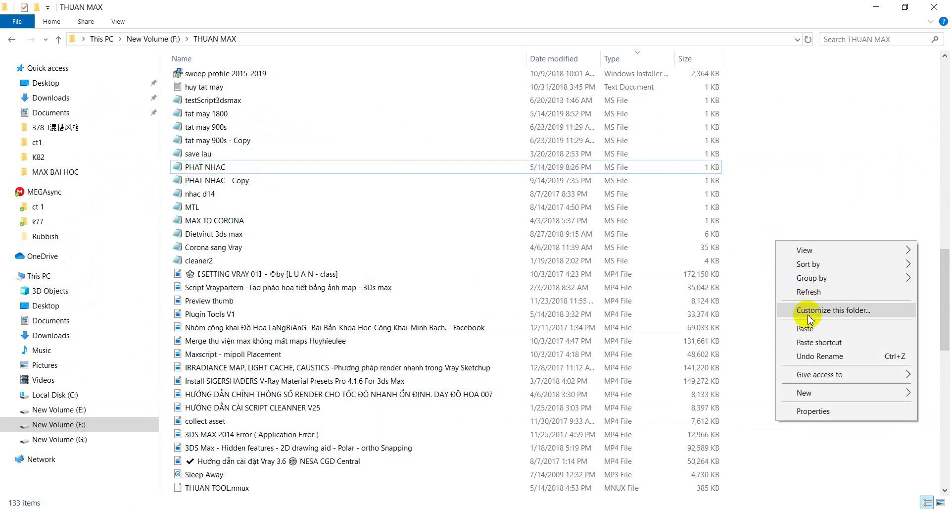
pyautogui.click(809, 329)
# Delete the PHAT NHAC - Copy (2) duplicate and open PHAT NHAC - Copy in Notepad.
pyautogui.click(233, 194)
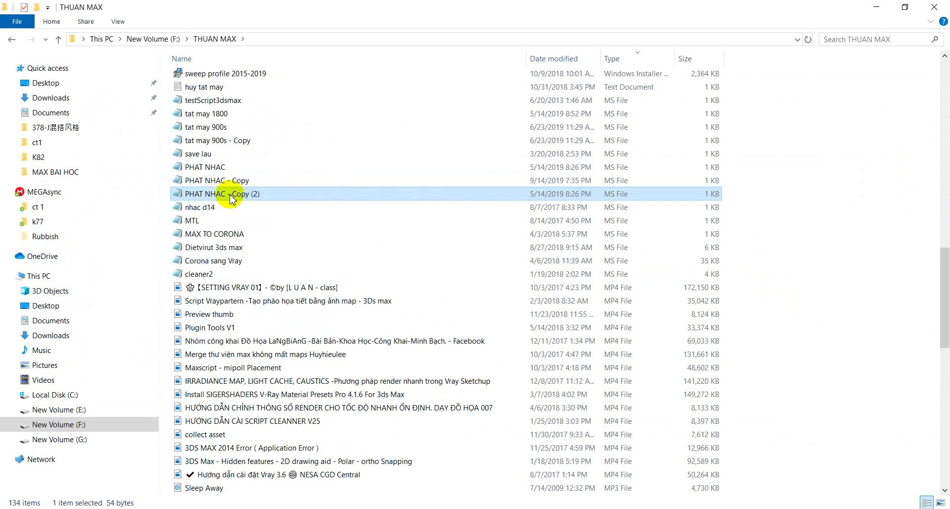
pyautogui.press('Return')
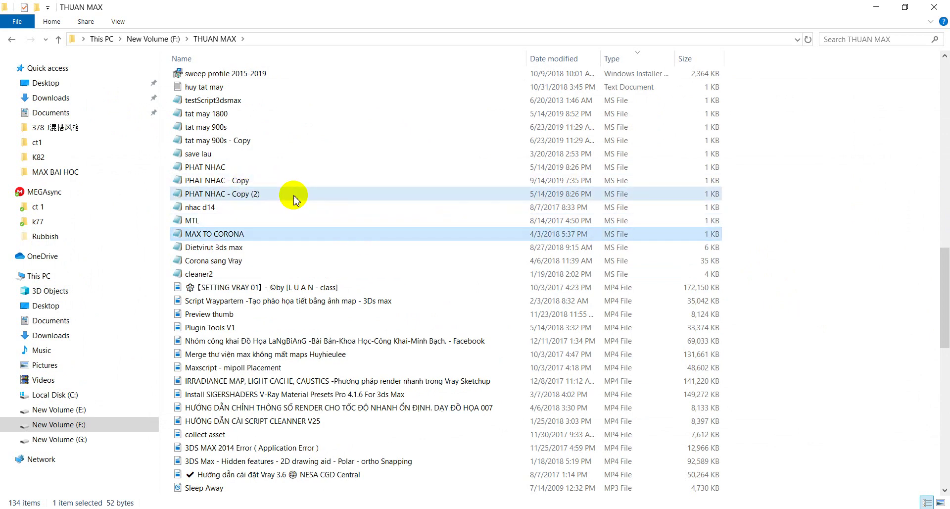
pyautogui.press('Delete')
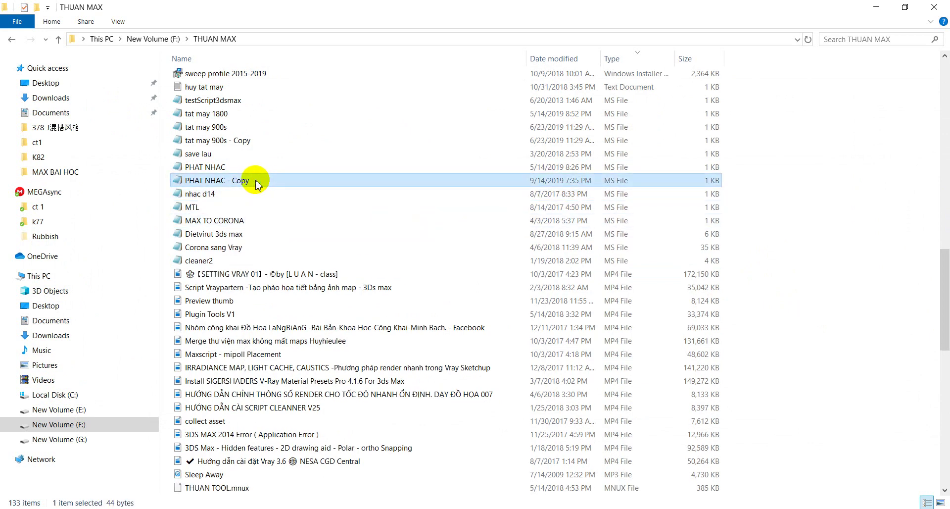
pyautogui.doubleClick(257, 185)
pyautogui.moveTo(254, 179); pyautogui.dragTo(314, 186)
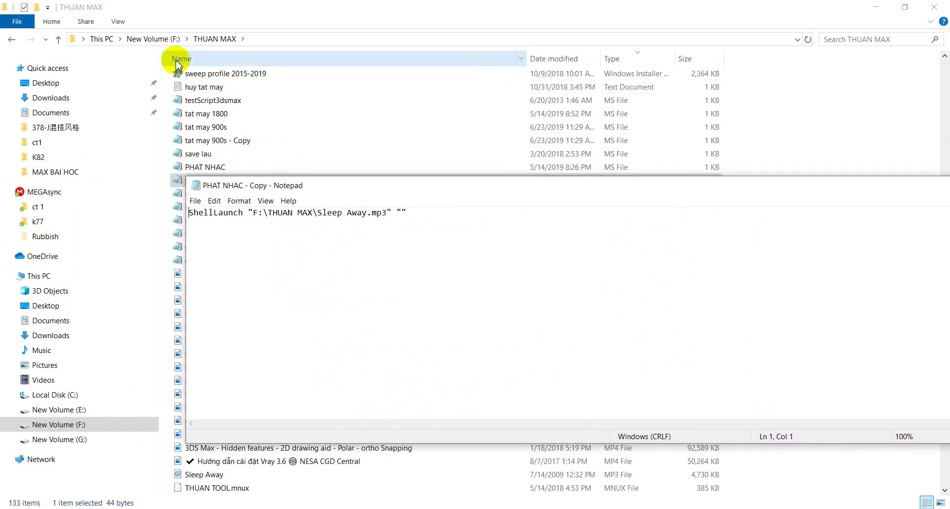
pyautogui.moveTo(296, 177); pyautogui.dragTo(339, 132)
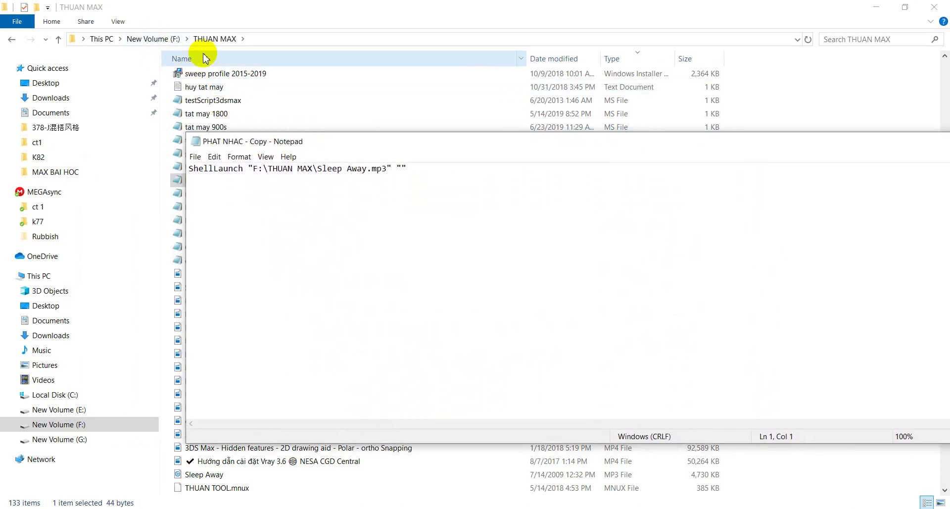
pyautogui.moveTo(861, 147); pyautogui.dragTo(636, 133)
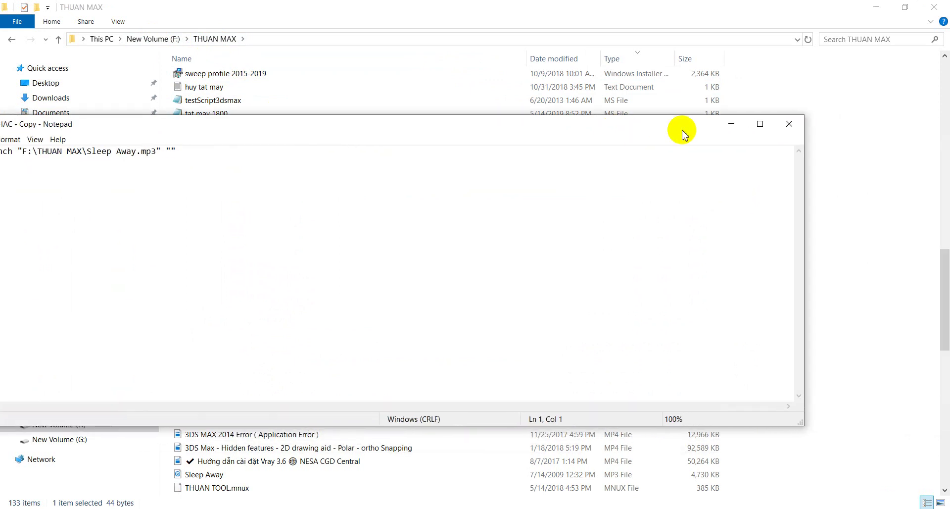
pyautogui.click(790, 124)
pyautogui.click(201, 475)
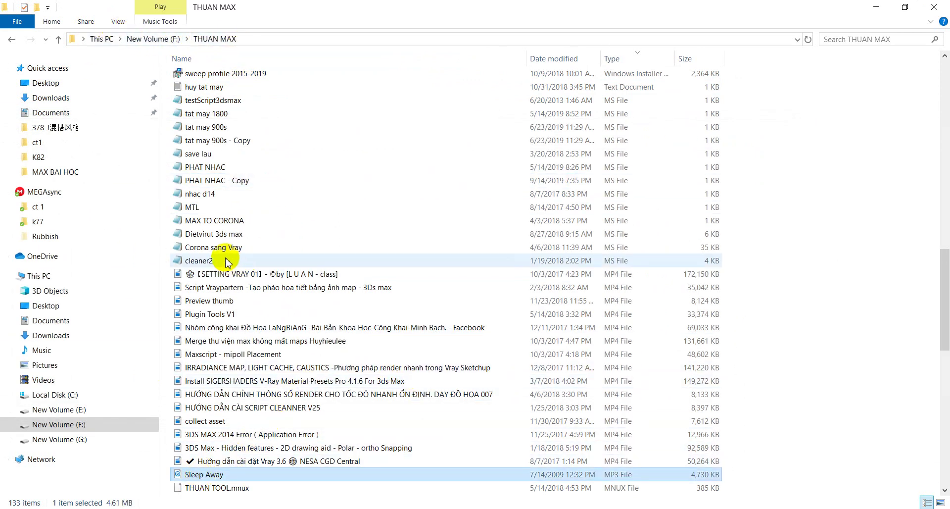
pyautogui.doubleClick(227, 184)
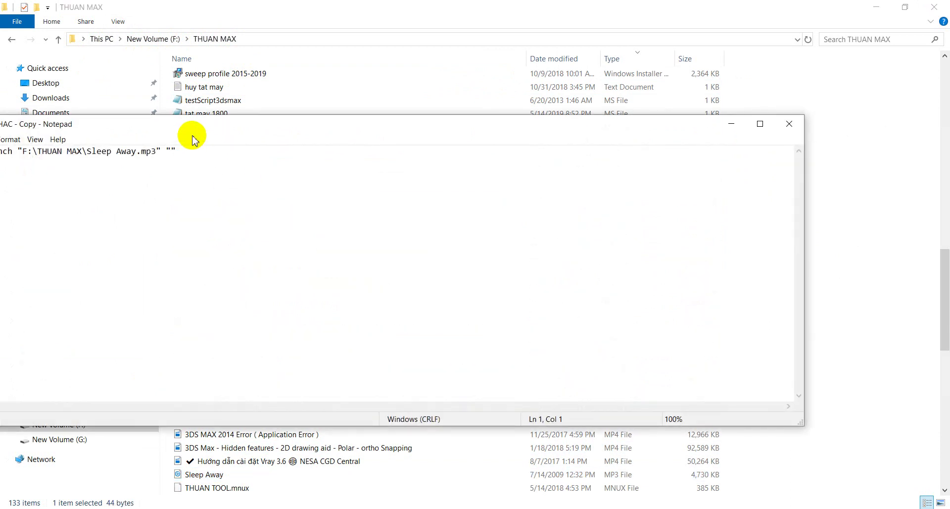
pyautogui.moveTo(223, 121); pyautogui.dragTo(508, 120)
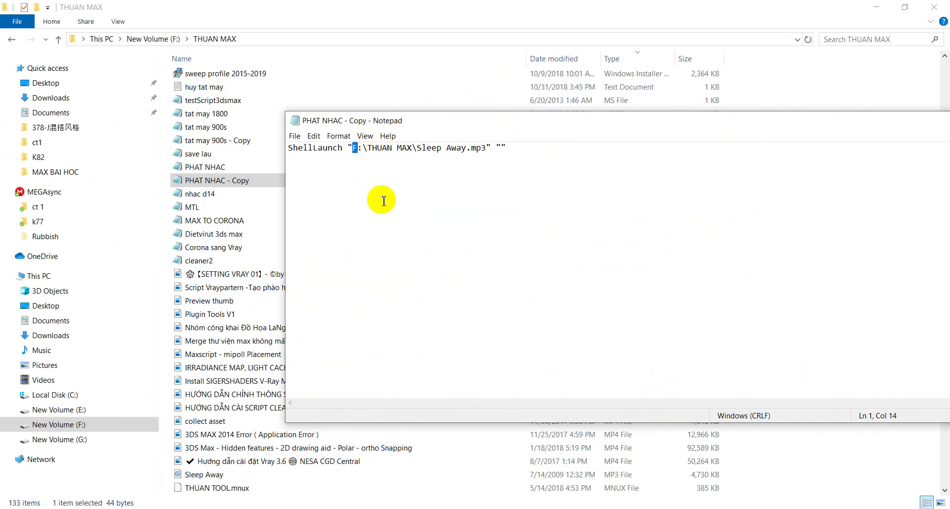
pyautogui.moveTo(409, 150); pyautogui.dragTo(466, 148)
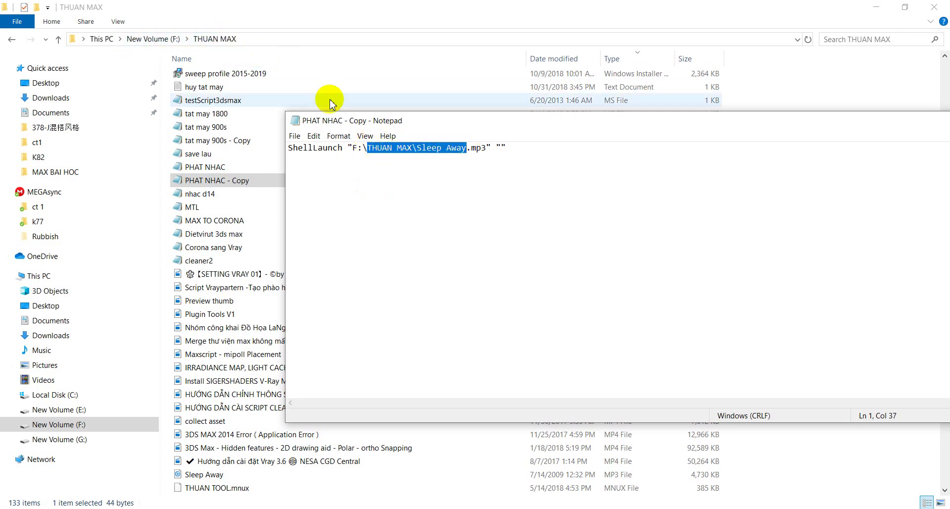
pyautogui.click(441, 157)
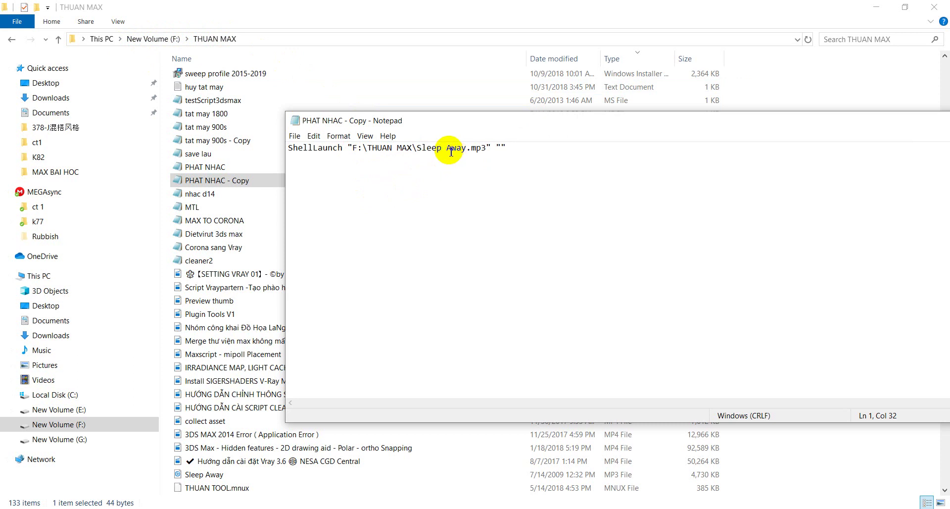
pyautogui.moveTo(448, 150); pyautogui.dragTo(494, 157)
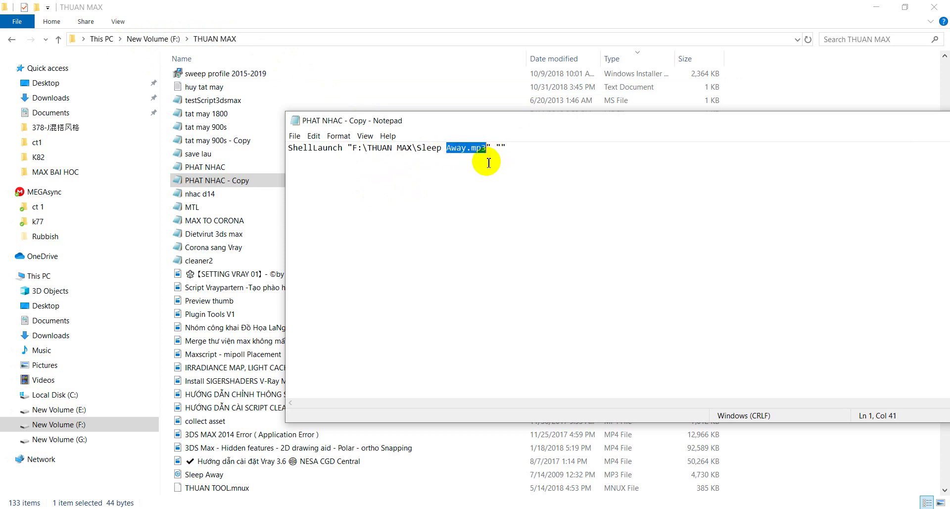
pyautogui.click(442, 163)
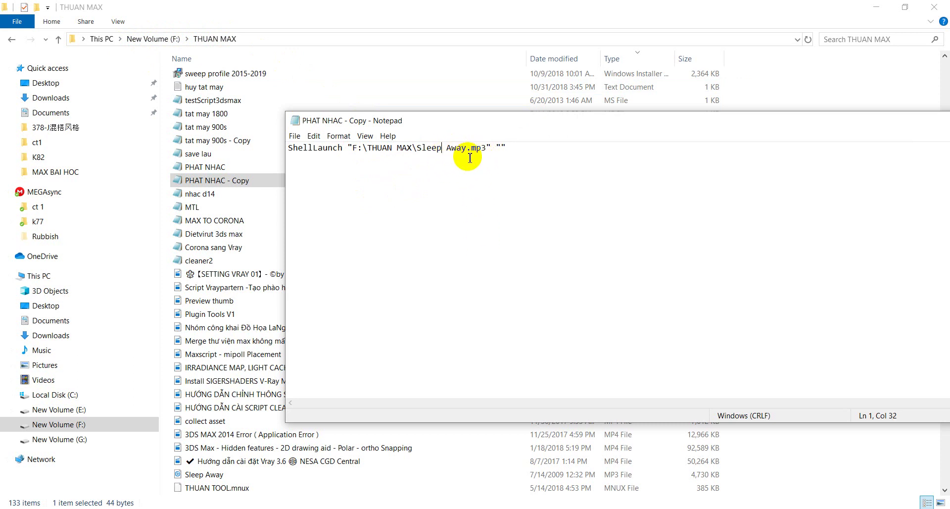
pyautogui.click(506, 256)
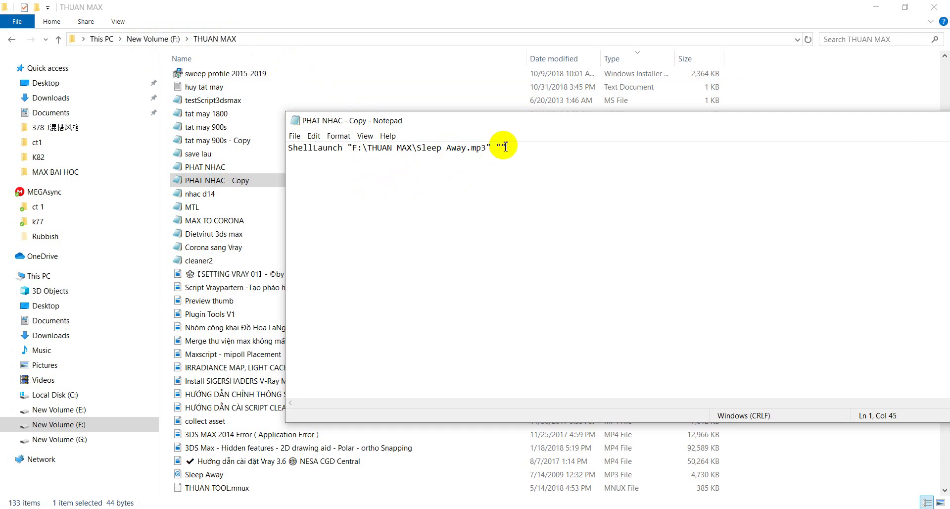
pyautogui.moveTo(487, 151); pyautogui.dragTo(372, 157)
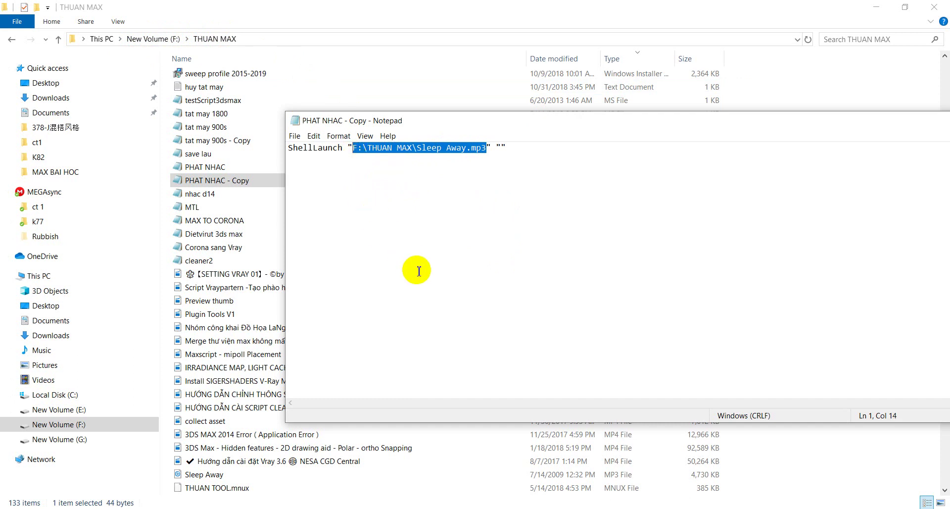
pyautogui.click(294, 135)
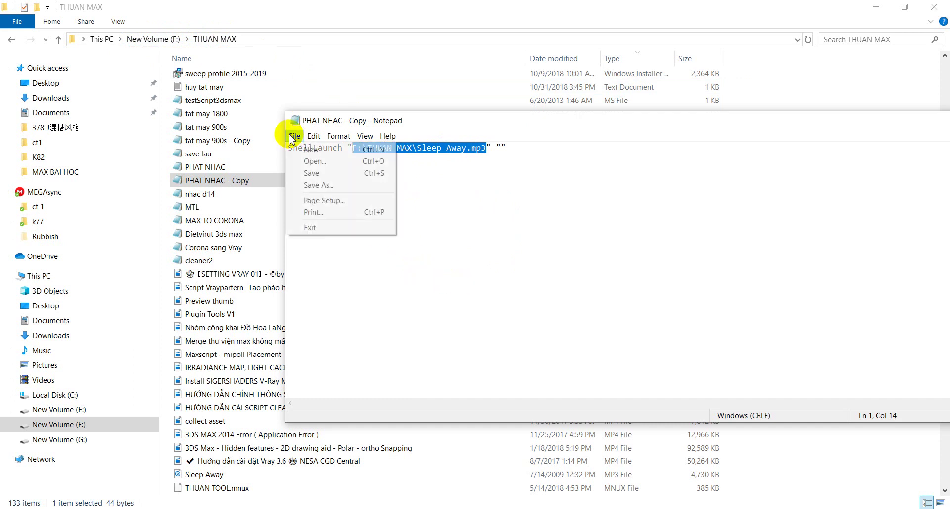
pyautogui.click(601, 274)
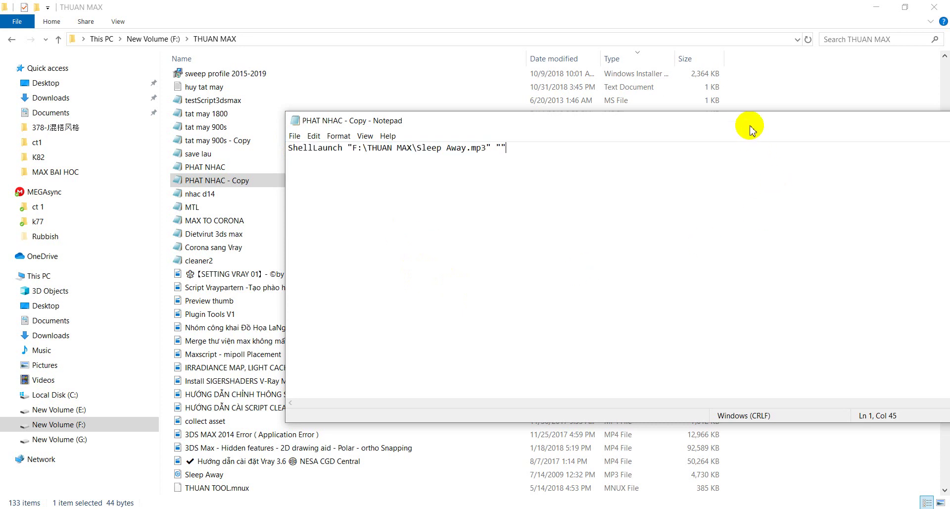
pyautogui.moveTo(748, 124); pyautogui.dragTo(537, 117)
pyautogui.click(913, 122)
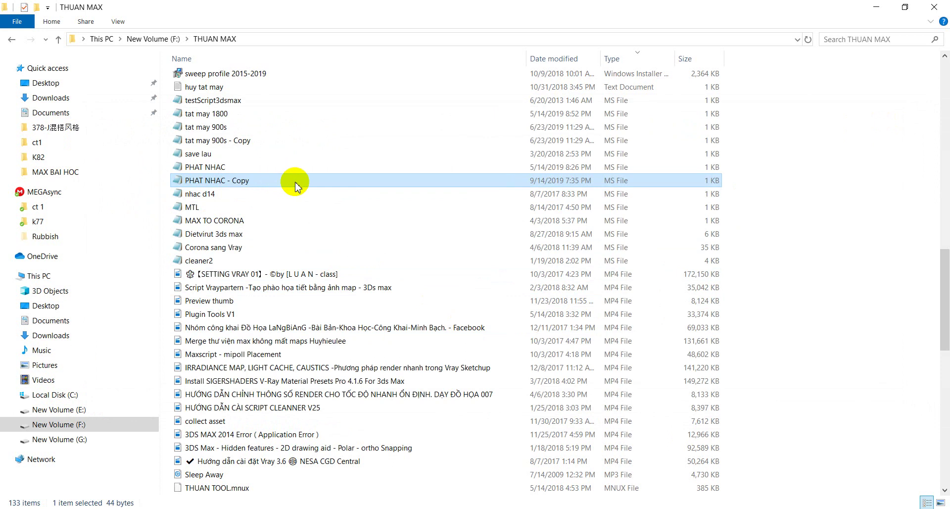
pyautogui.doubleClick(219, 184)
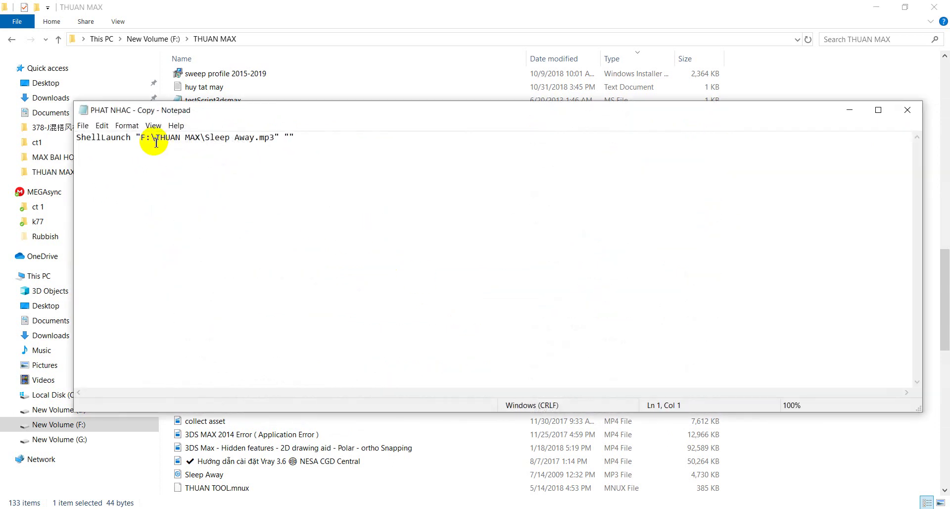
# Open PHAT NHAC - Copy in Notepad through the Open with app list.
pyautogui.click(905, 111)
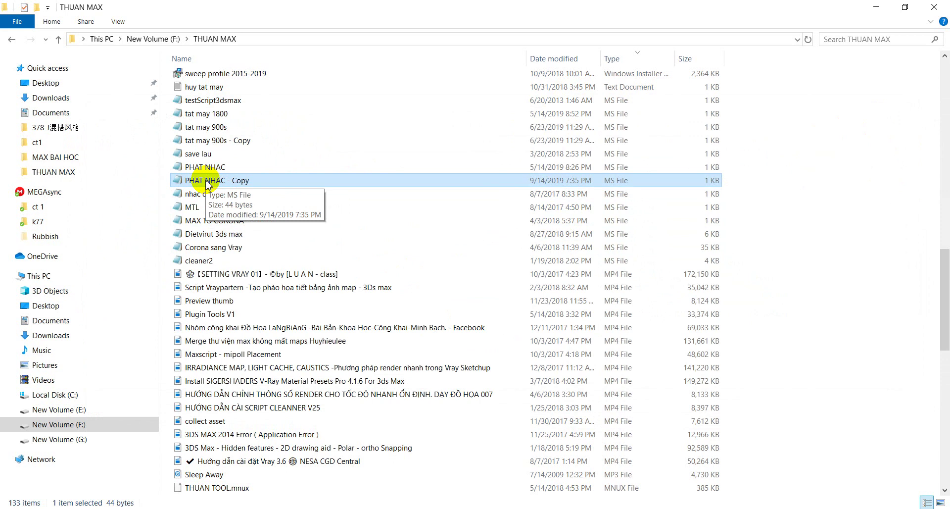
pyautogui.rightClick(206, 185)
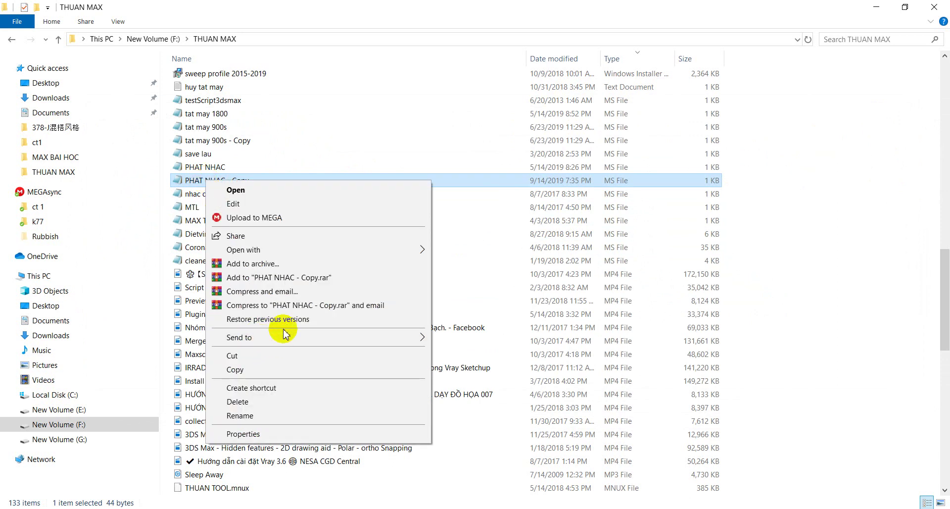
pyautogui.moveTo(244, 249)
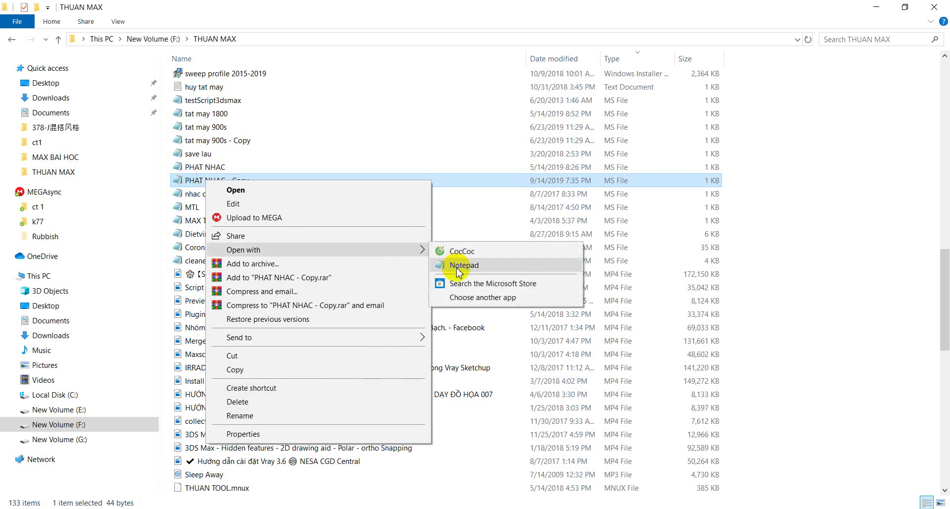
pyautogui.click(354, 140)
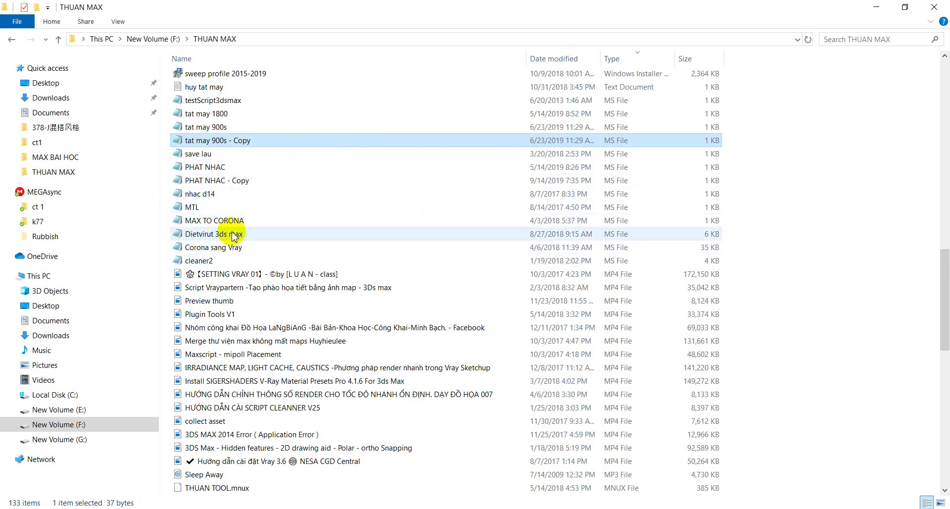
pyautogui.click(218, 181)
pyautogui.rightClick(213, 185)
pyautogui.moveTo(249, 250)
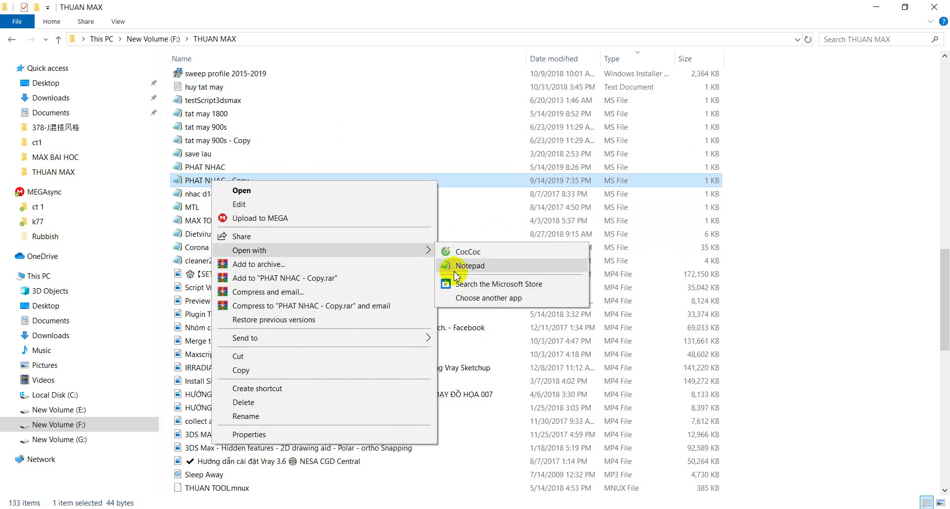
pyautogui.click(496, 298)
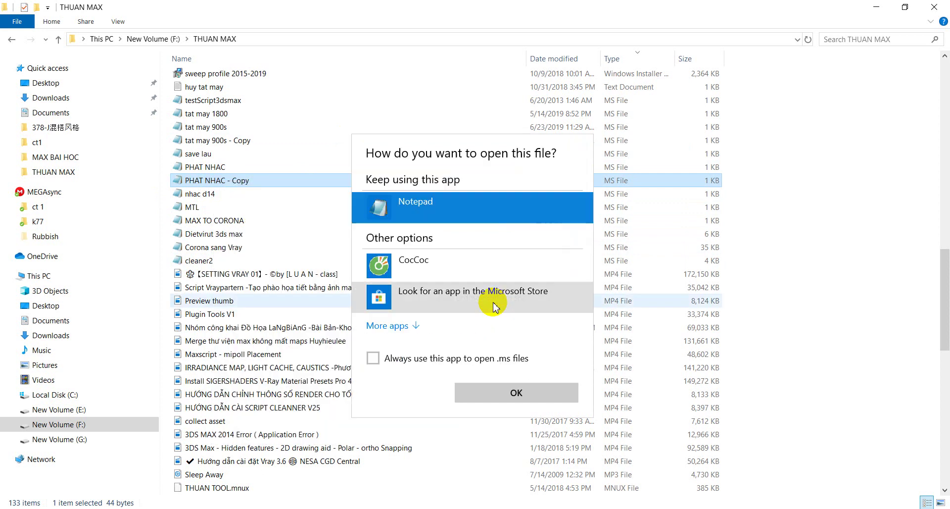
pyautogui.click(410, 331)
pyautogui.scroll(-5, 410, 335)
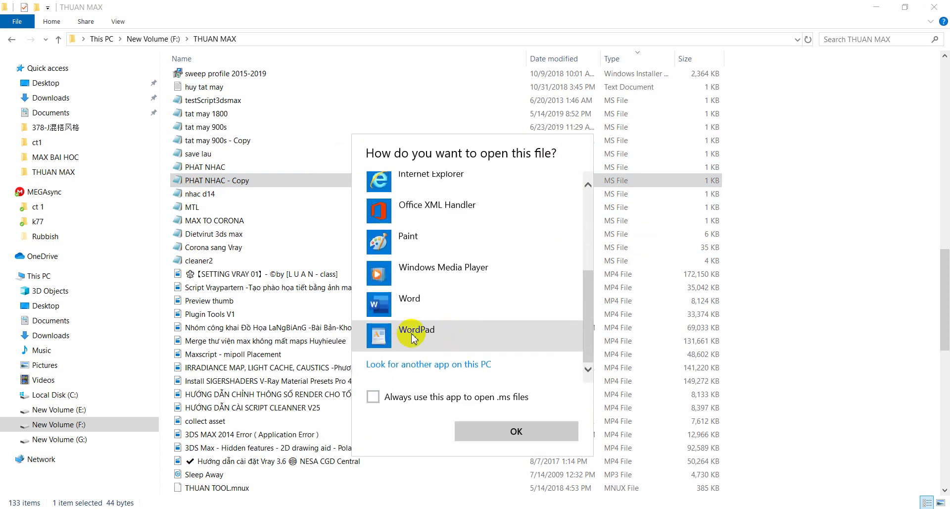
pyautogui.scroll(5, 414, 327)
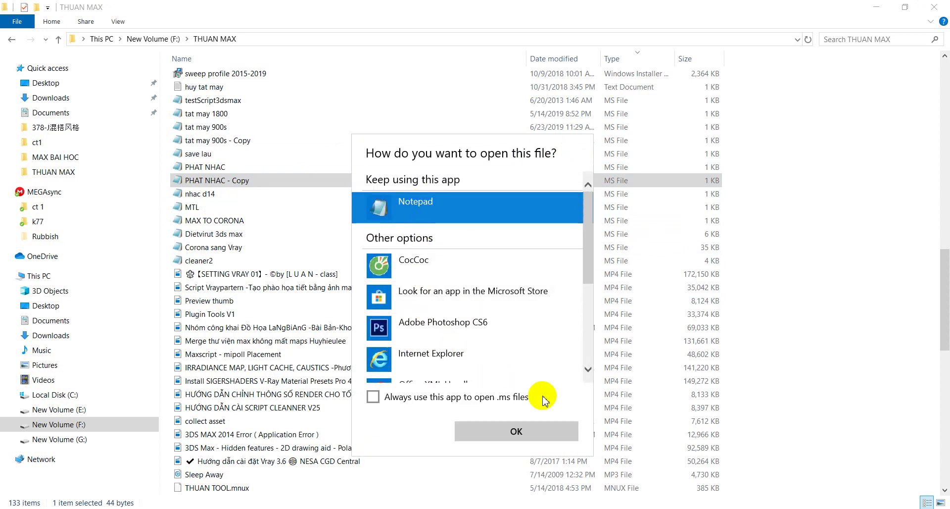
pyautogui.click(545, 434)
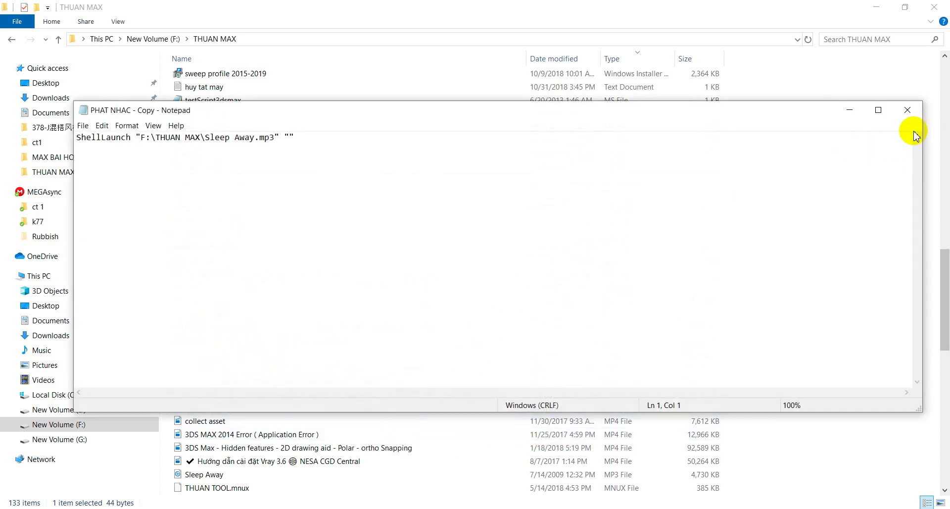
# Close Notepad, copy the PHAT NHAC - Copy file, and return to ct1.max in 3ds Max.
pyautogui.click(908, 114)
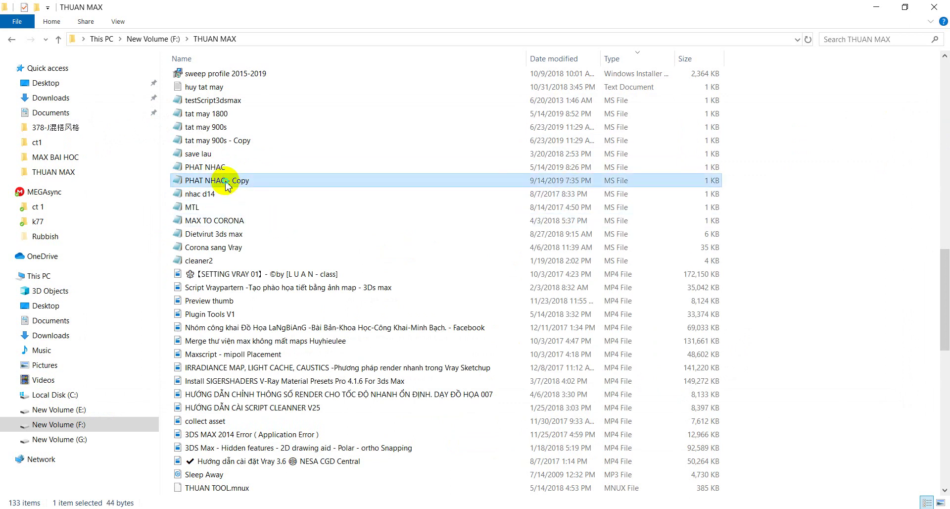
pyautogui.rightClick(226, 184)
pyautogui.click(272, 367)
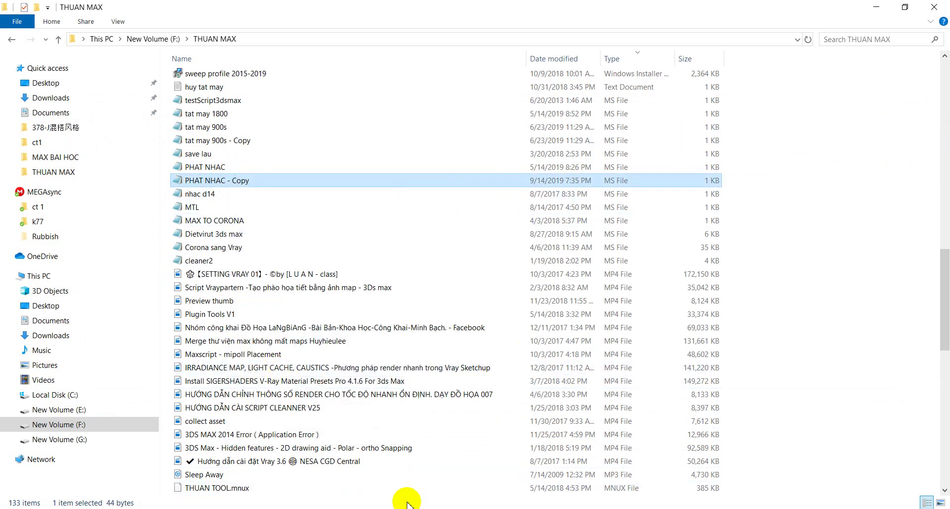
pyautogui.click(529, 475)
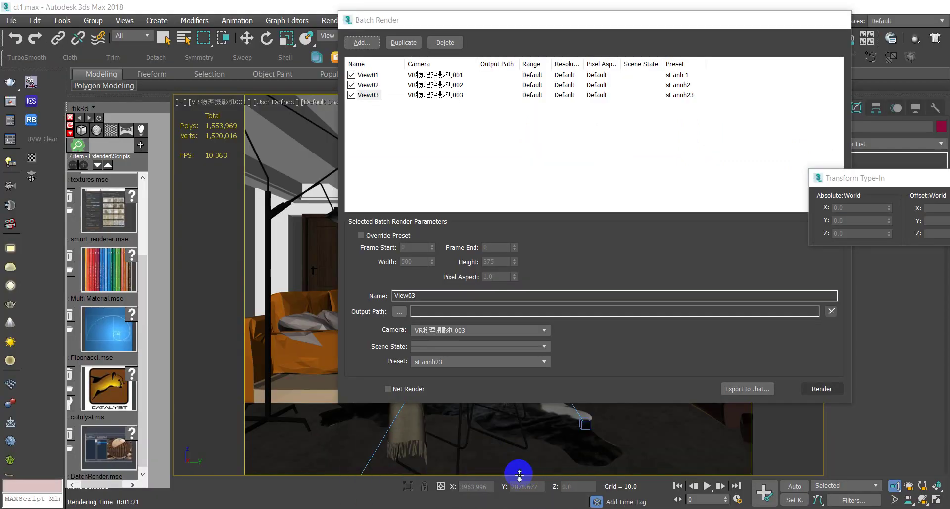
# Leave the Untitled session for ct1.max and close the Batch Render dialog.
pyautogui.click(426, 435)
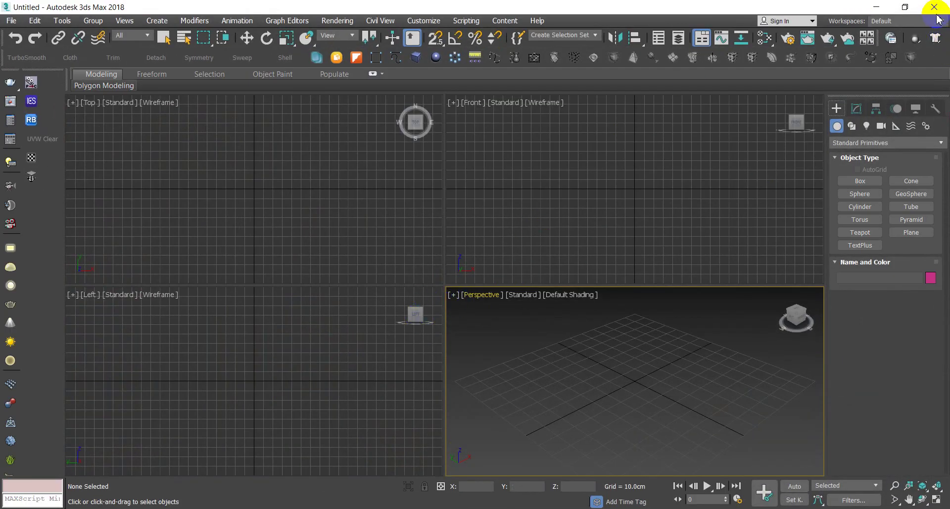
pyautogui.click(946, 6)
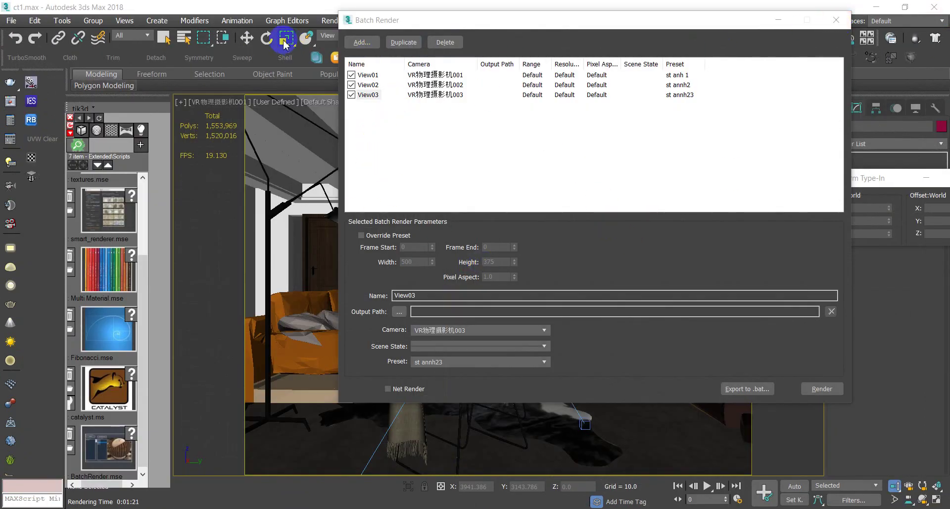
pyautogui.click(403, 311)
pyautogui.click(403, 311)
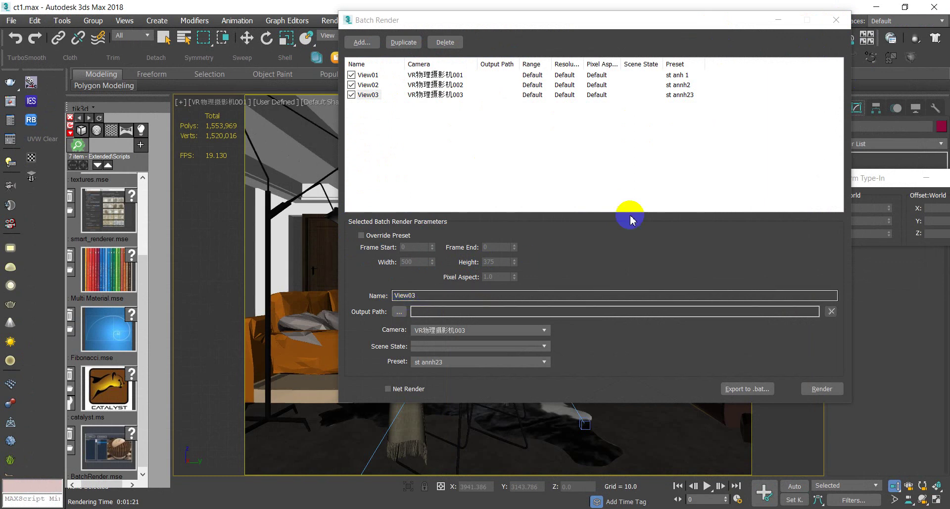
pyautogui.click(844, 21)
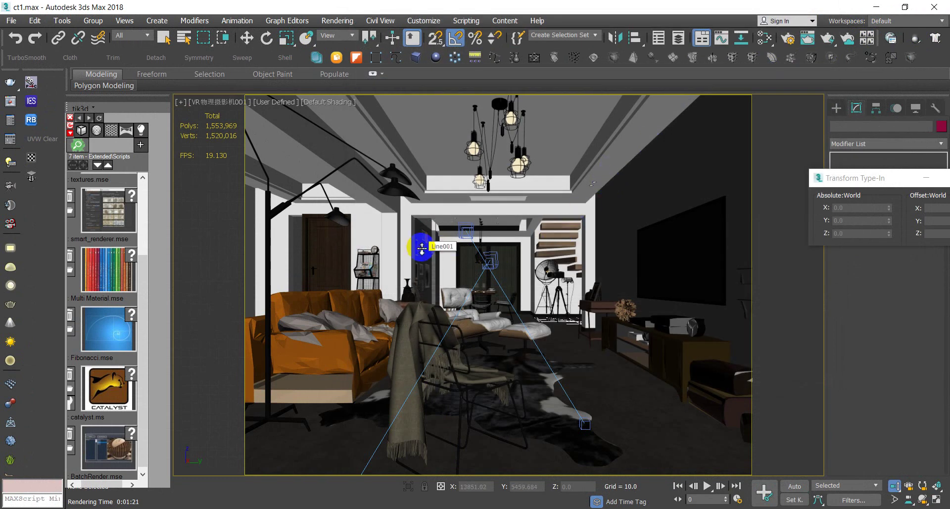
# View the scene through camera VR物理摄影机003 using the C camera list.
pyautogui.press('c')
pyautogui.click(436, 190)
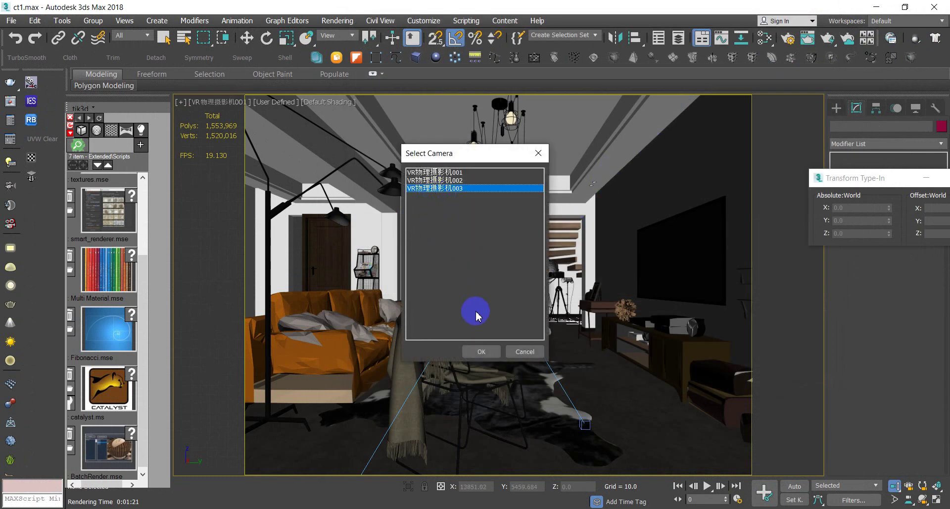
pyautogui.click(482, 350)
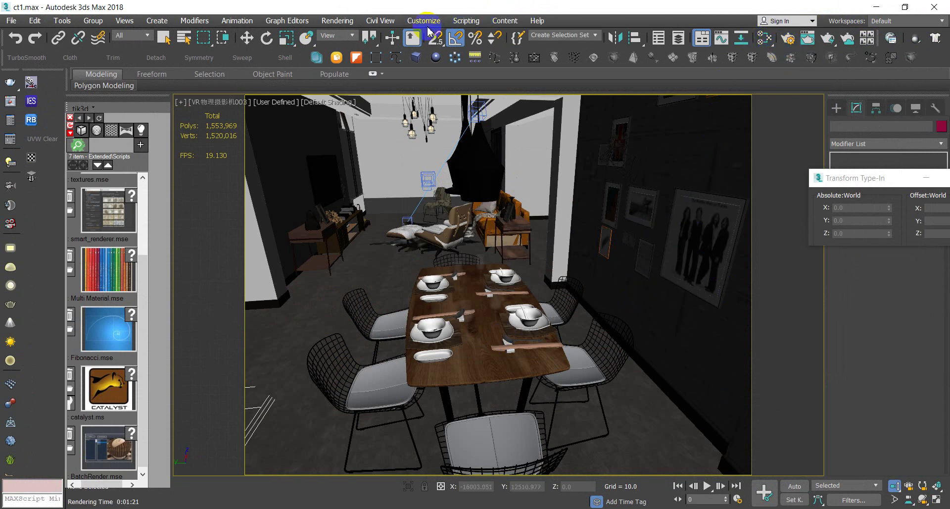
# Browse Run Script files without running one, then open Render Setup for V-Ray Adv 3.60.03.
pyautogui.click(466, 20)
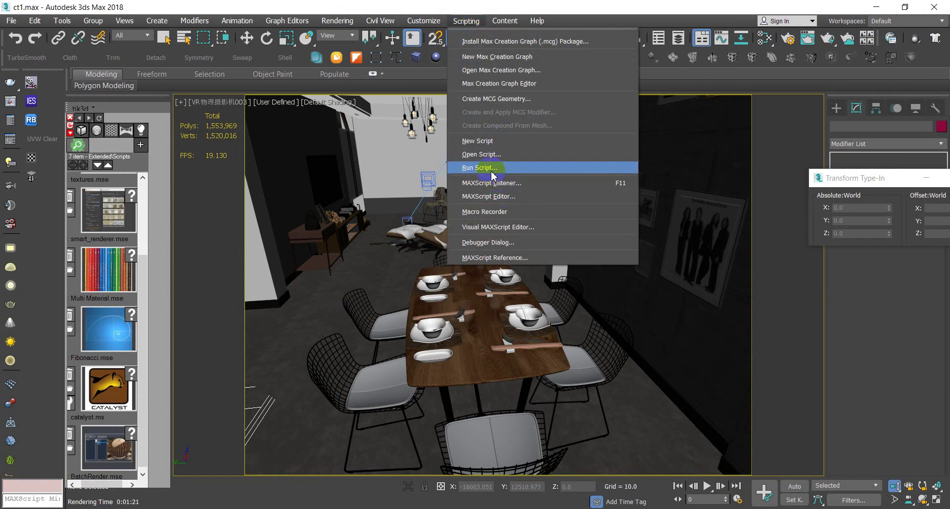
pyautogui.click(481, 154)
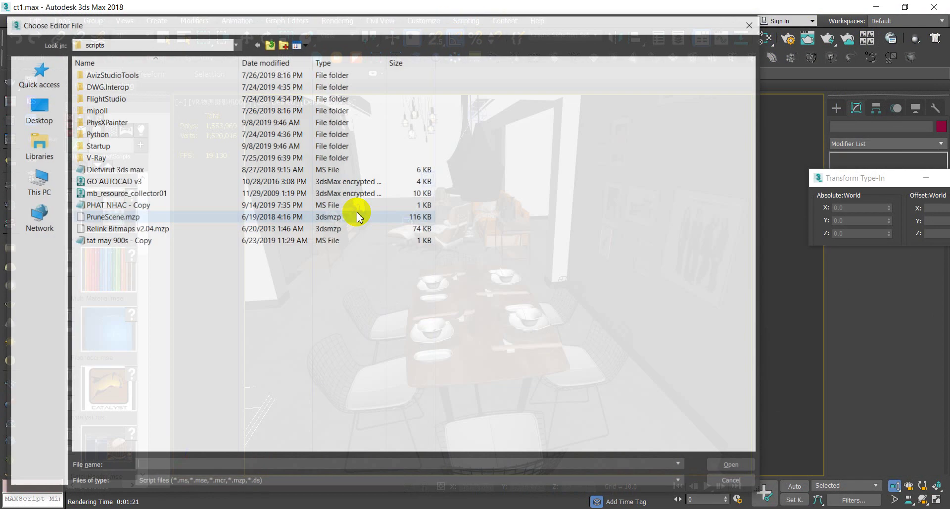
pyautogui.click(99, 243)
pyautogui.click(96, 228)
pyautogui.click(99, 204)
pyautogui.click(111, 170)
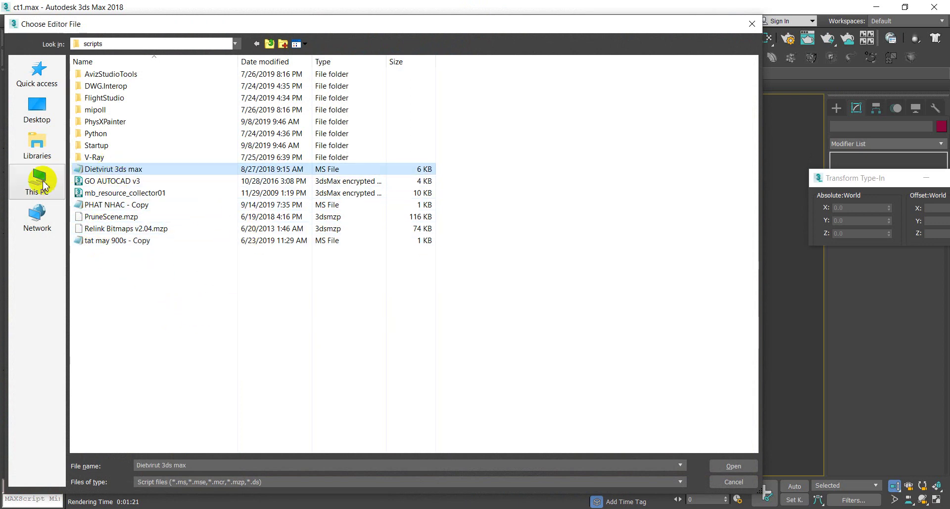
pyautogui.click(752, 23)
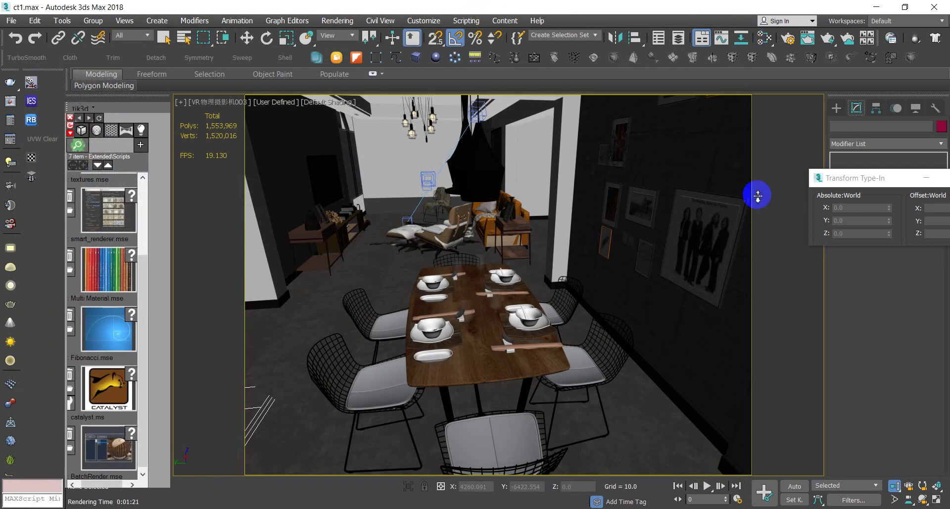
pyautogui.click(787, 38)
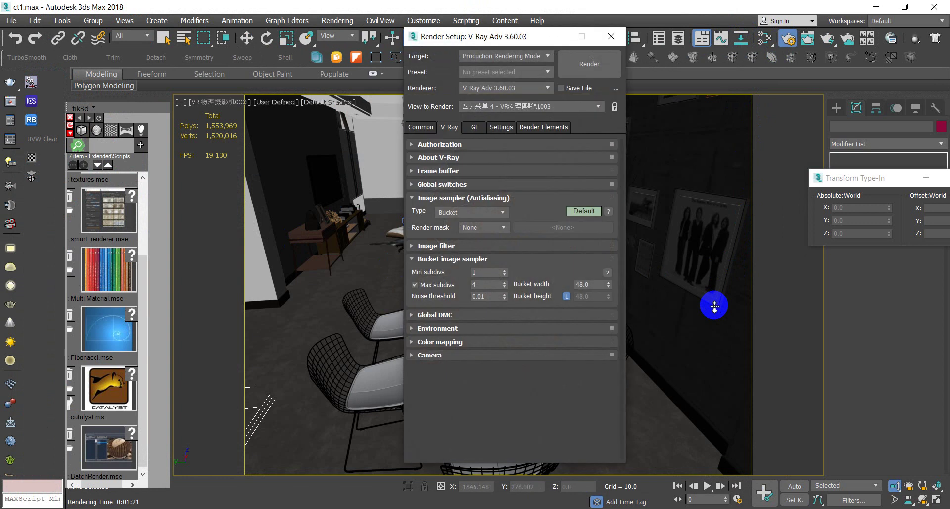
# Expand the Common render settings to reveal the pre- and post-render script options.
pyautogui.click(422, 128)
pyautogui.moveTo(622, 308); pyautogui.dragTo(615, 448)
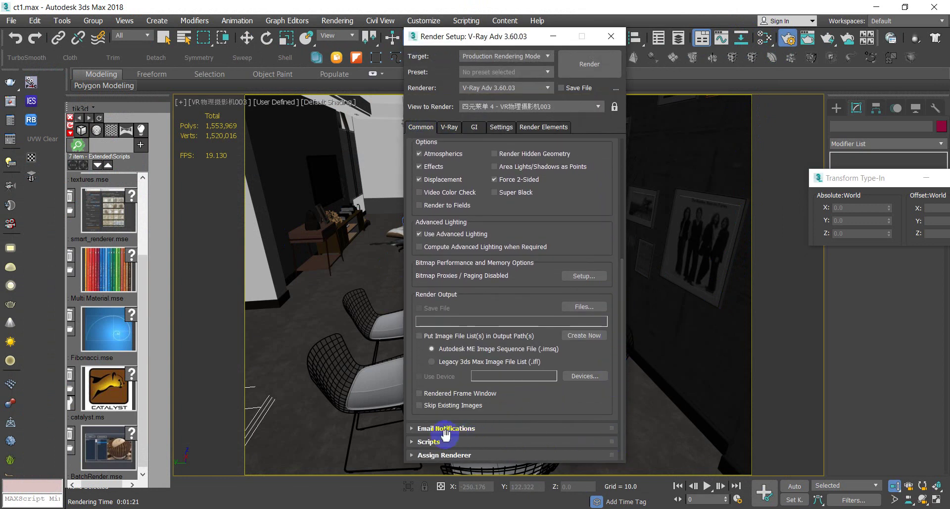
pyautogui.click(438, 445)
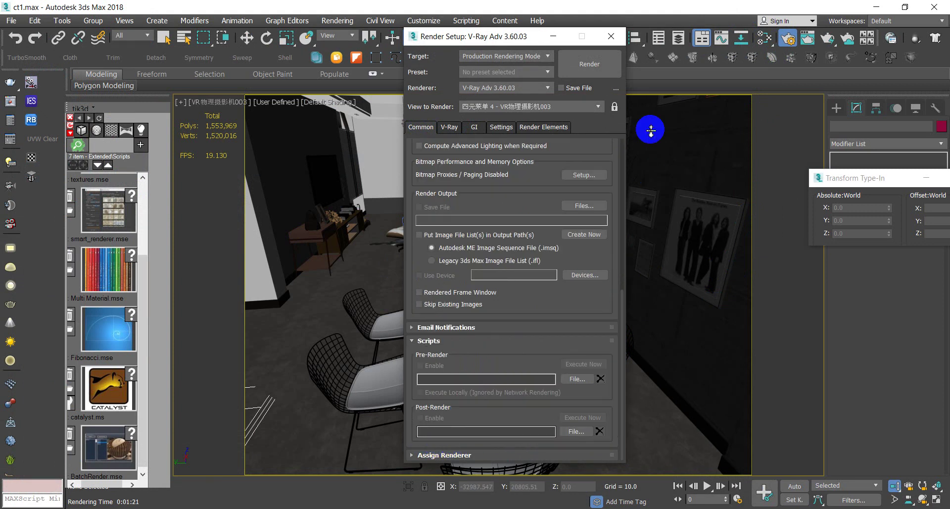
pyautogui.moveTo(522, 43); pyautogui.dragTo(513, 18)
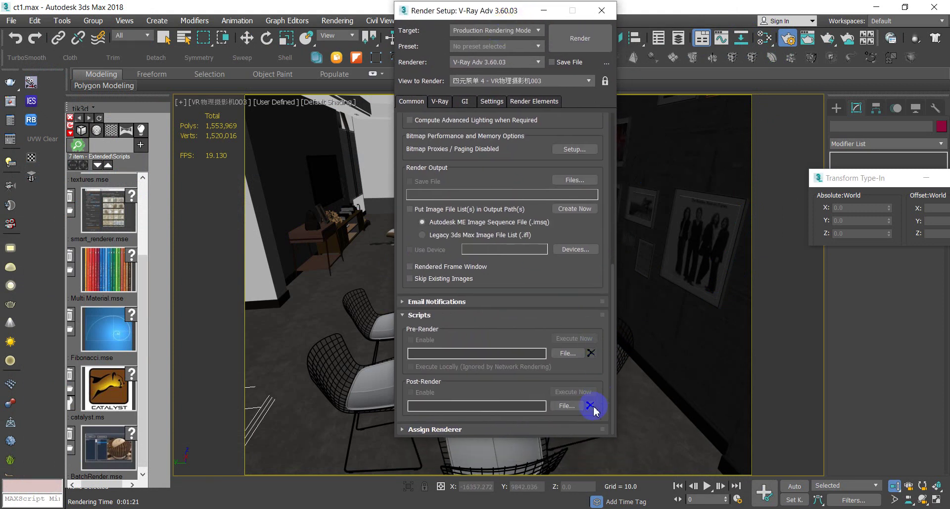
# Browse for a post-render script through drives E: and F: to the THUAN MAX folder.
pyautogui.click(565, 405)
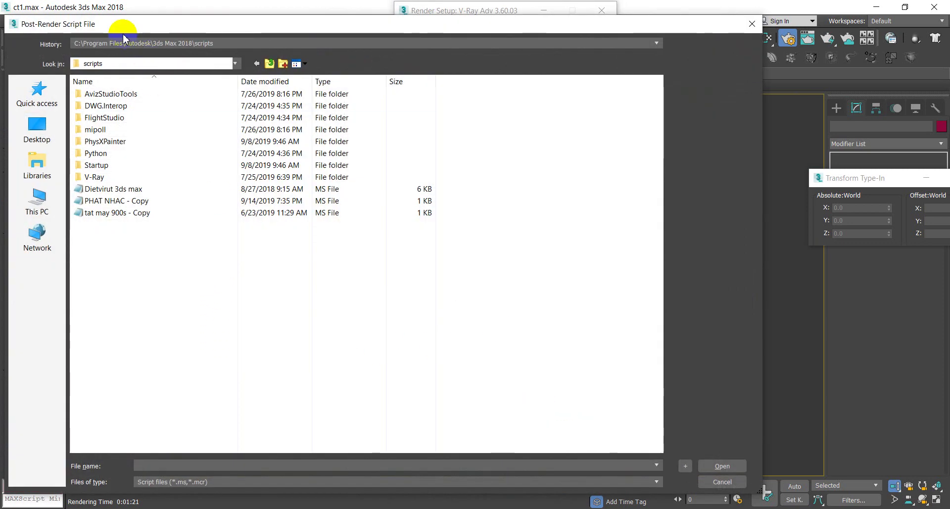
pyautogui.click(119, 63)
pyautogui.click(204, 45)
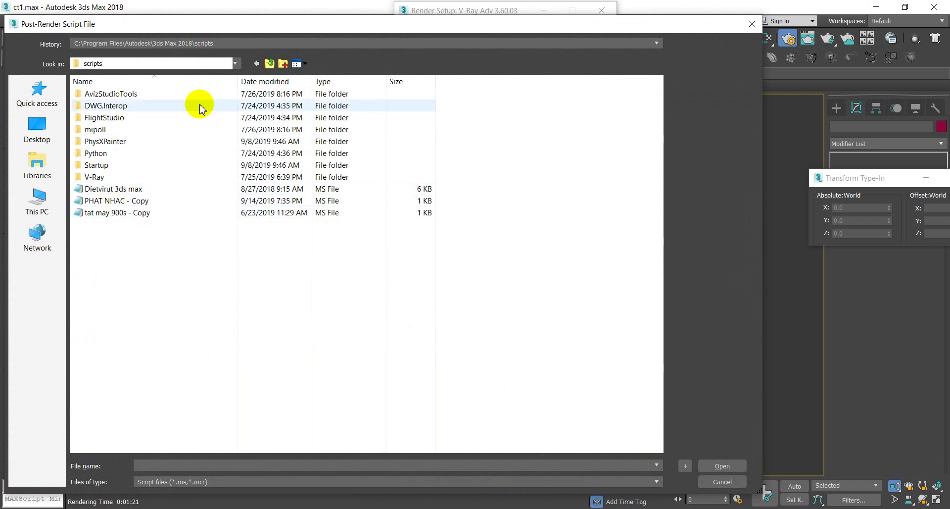
pyautogui.click(257, 64)
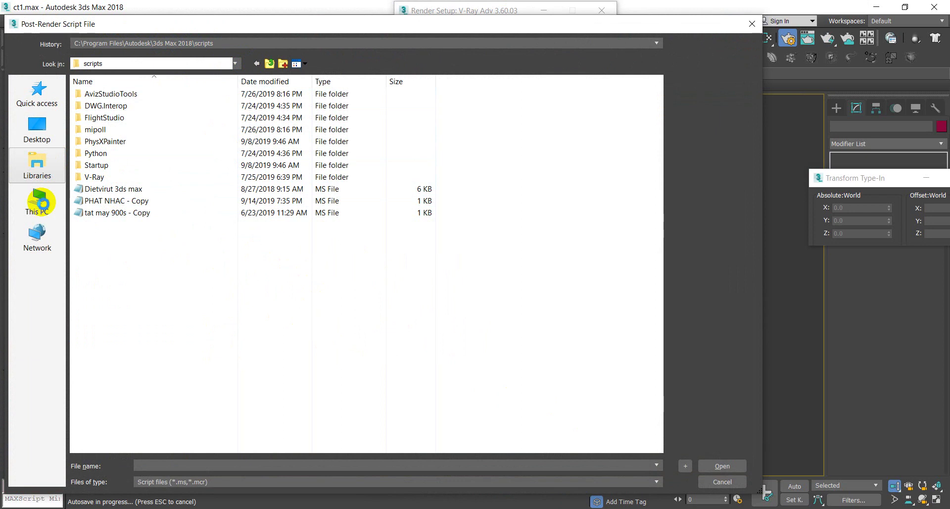
pyautogui.click(42, 203)
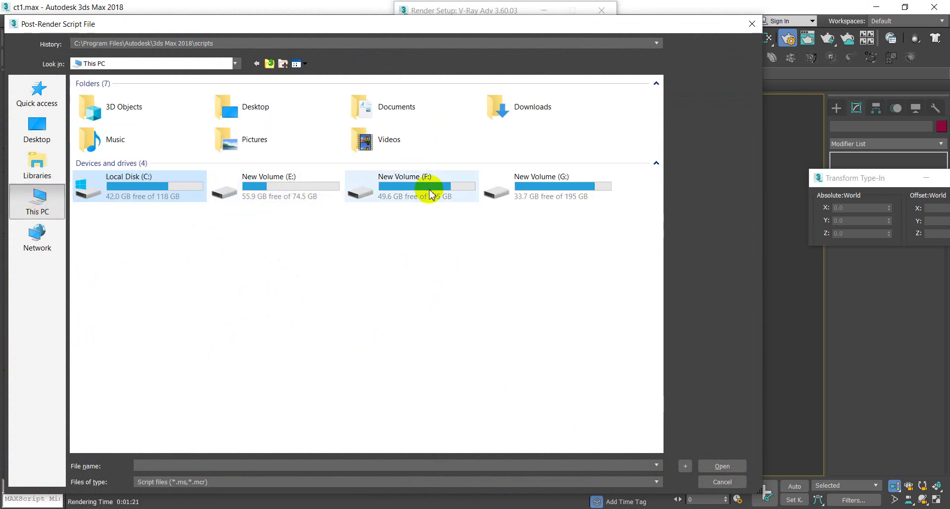
pyautogui.doubleClick(286, 191)
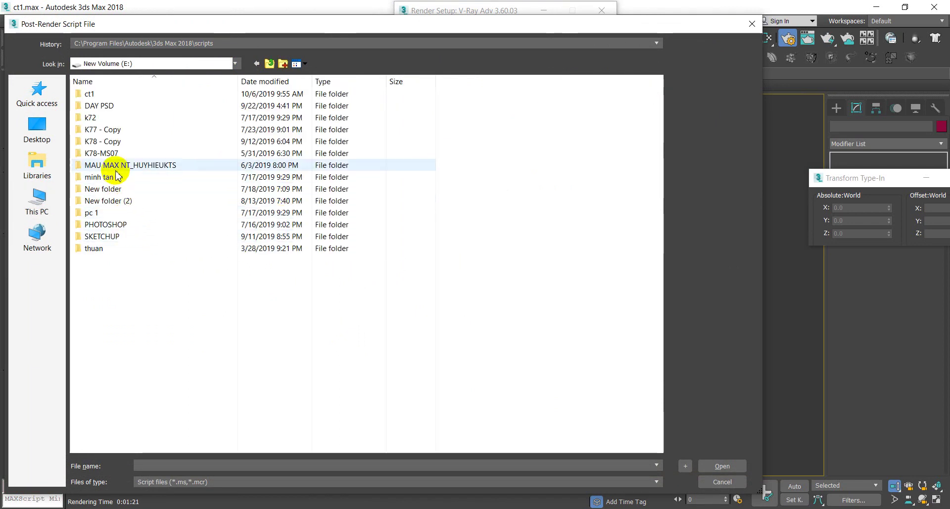
pyautogui.click(37, 200)
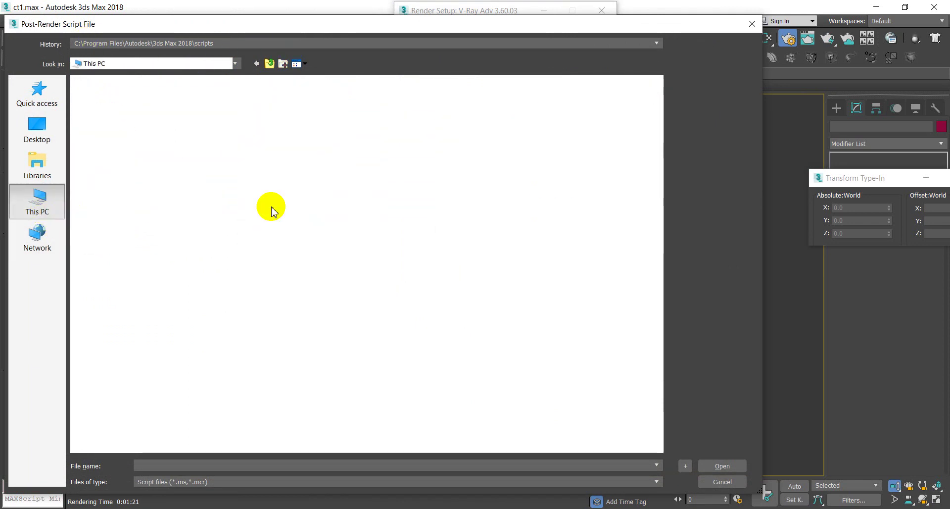
pyautogui.doubleClick(409, 183)
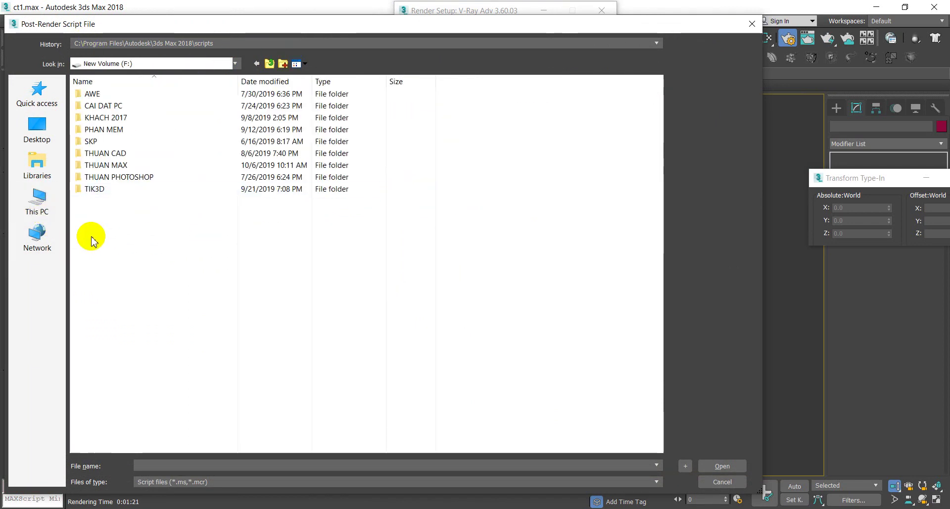
pyautogui.doubleClick(101, 165)
# Load PHAT NHAC - Copy as the enabled post-render script.
pyautogui.click(119, 390)
pyautogui.scroll(-3, 128, 391)
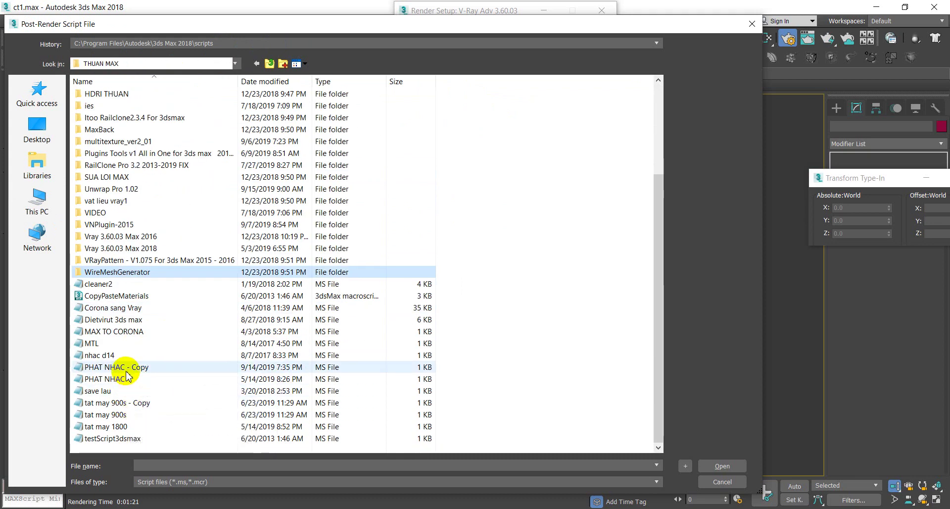
pyautogui.click(127, 369)
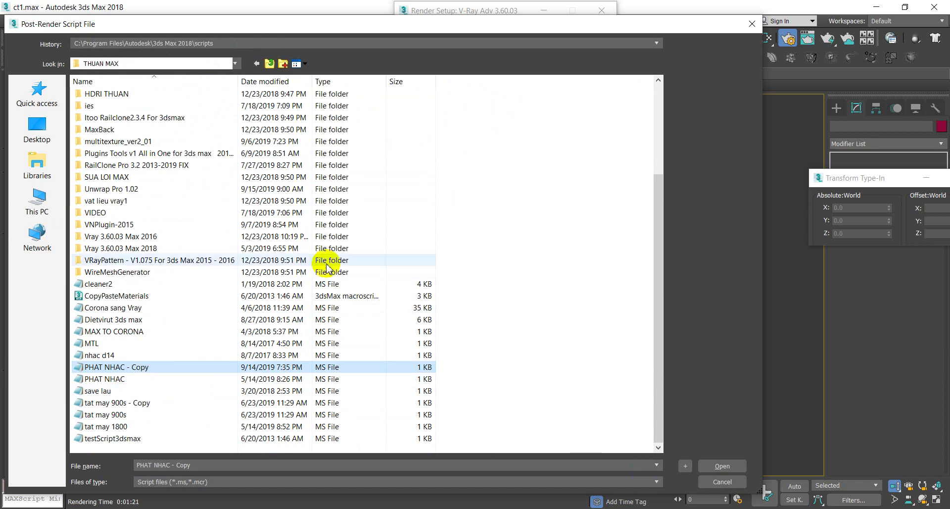
pyautogui.click(752, 23)
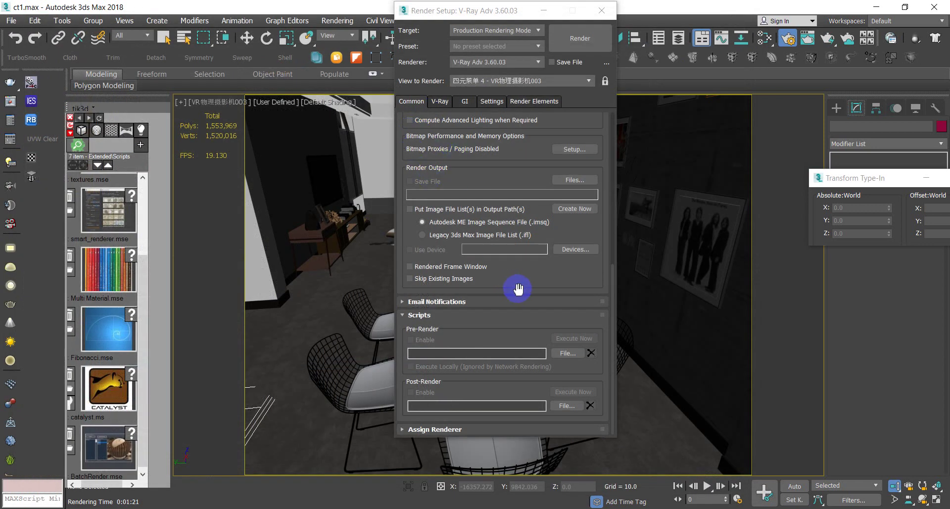
pyautogui.click(567, 405)
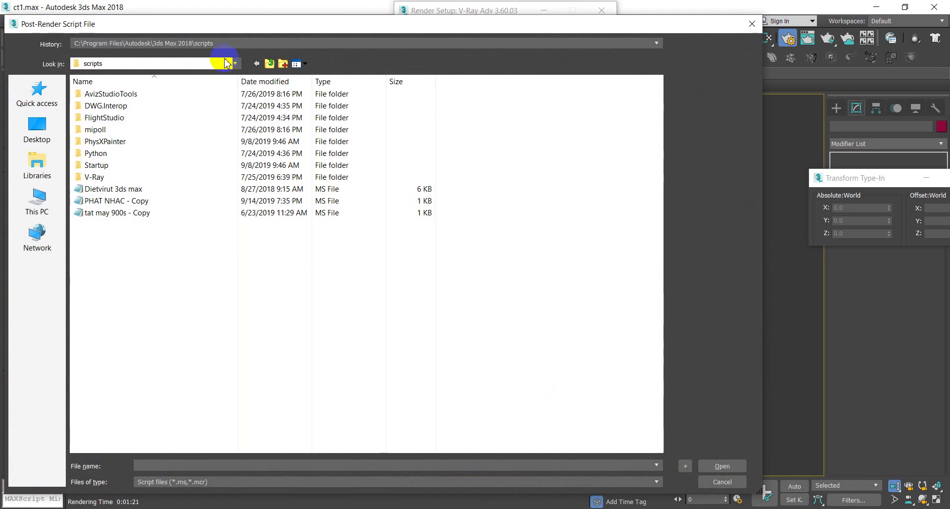
pyautogui.click(115, 207)
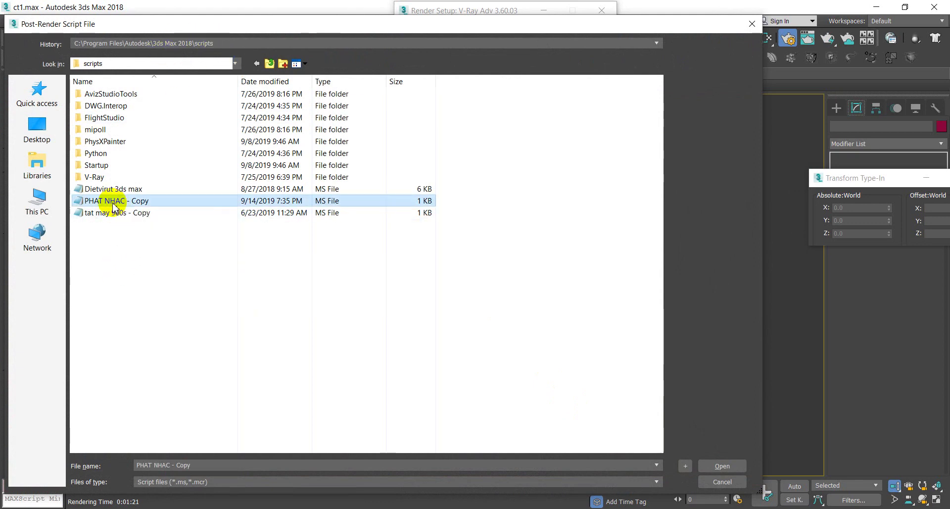
pyautogui.click(722, 466)
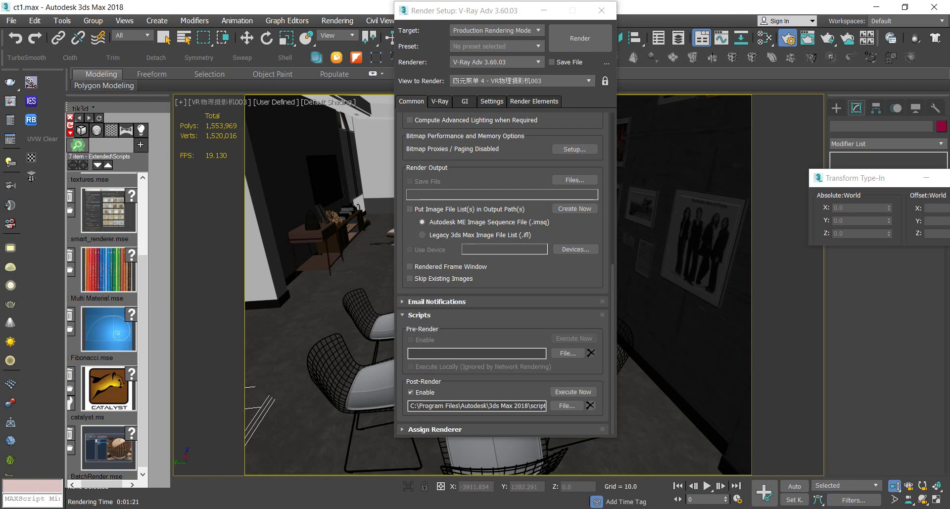
# Raise the system volume to 75, start a test render, and load the st annh23 preset.
pyautogui.click(836, 507)
pyautogui.moveTo(831, 500); pyautogui.dragTo(874, 495)
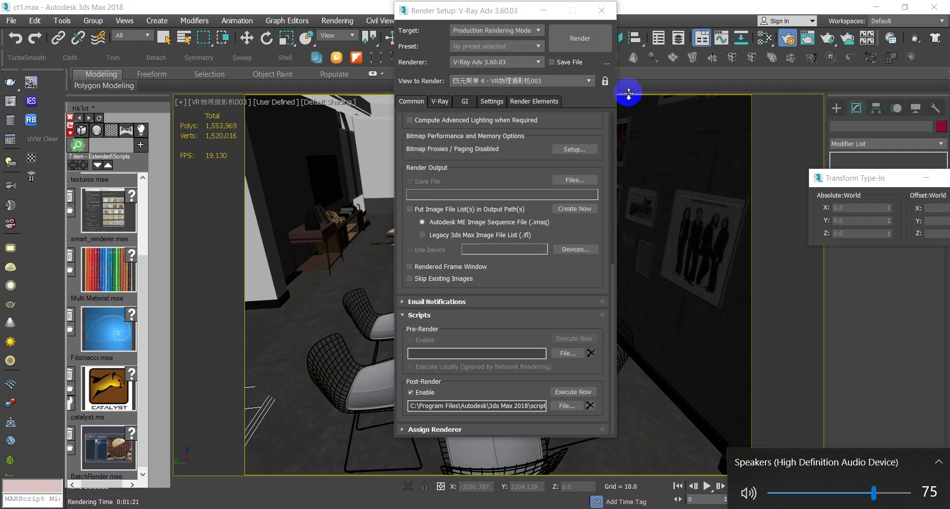
pyautogui.click(602, 41)
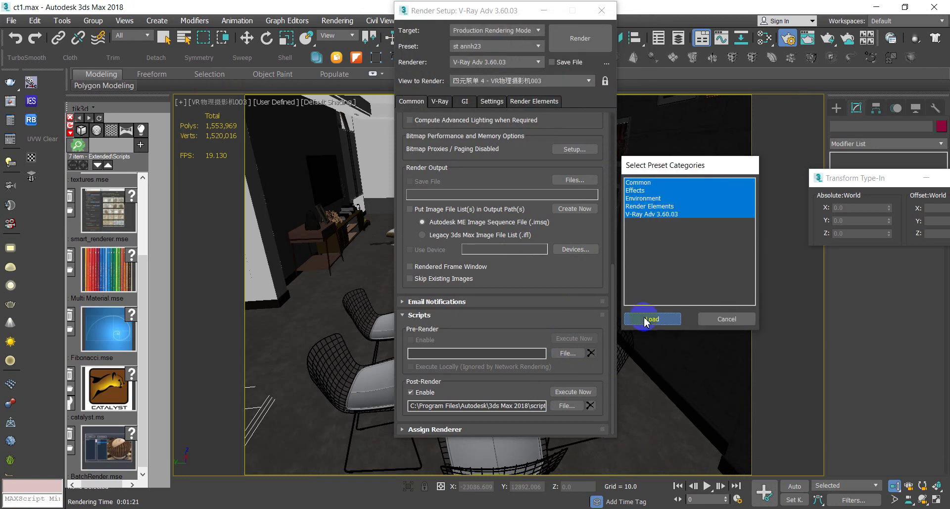
pyautogui.click(646, 319)
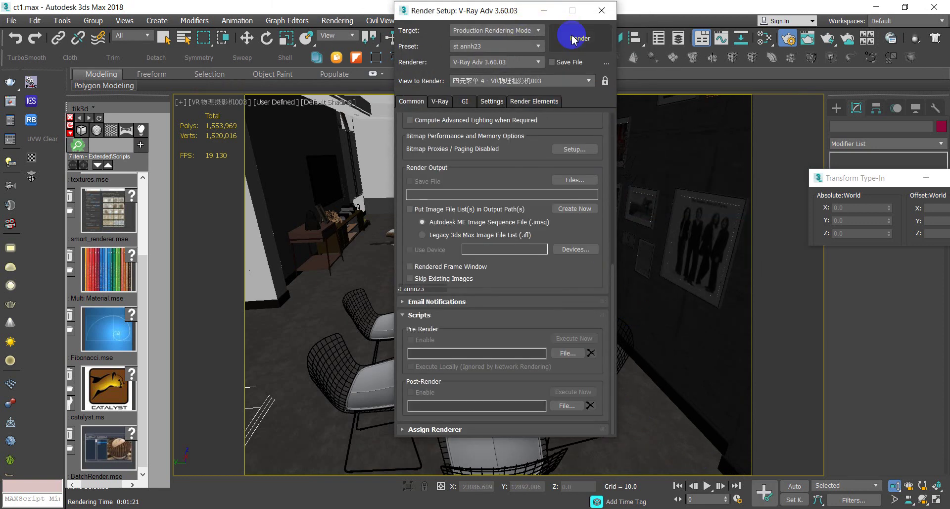
# Reassign the post-render script, run the test render, and raise the system volume to 88.
pyautogui.click(419, 402)
pyautogui.click(569, 405)
pyautogui.doubleClick(113, 203)
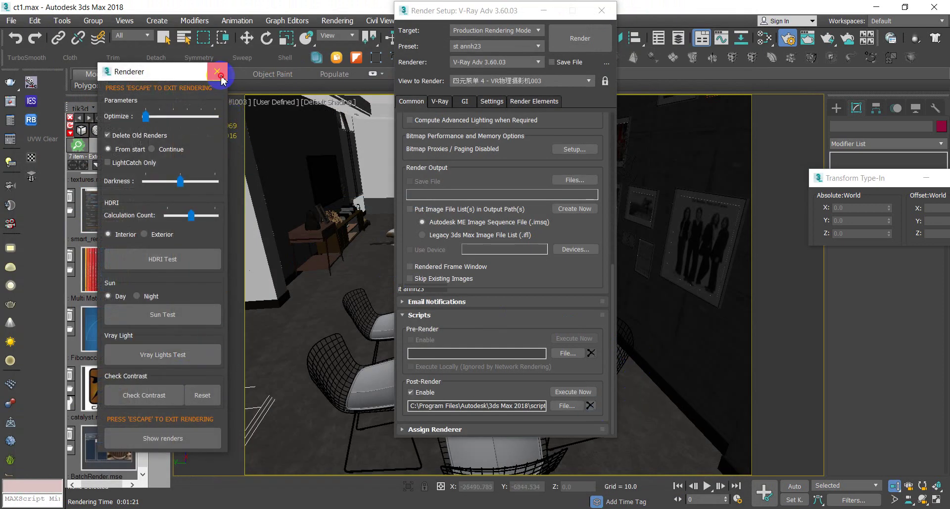
pyautogui.click(217, 71)
pyautogui.click(593, 38)
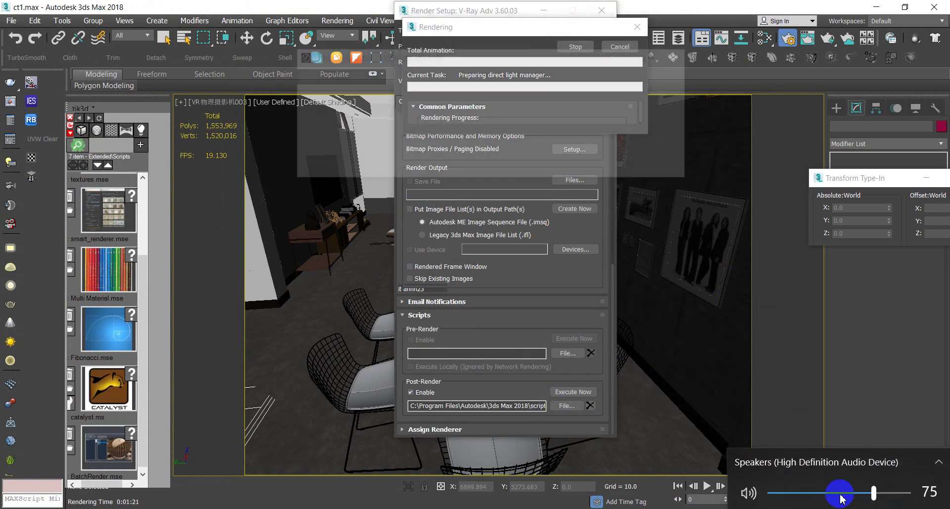
pyautogui.moveTo(875, 492); pyautogui.dragTo(888, 495)
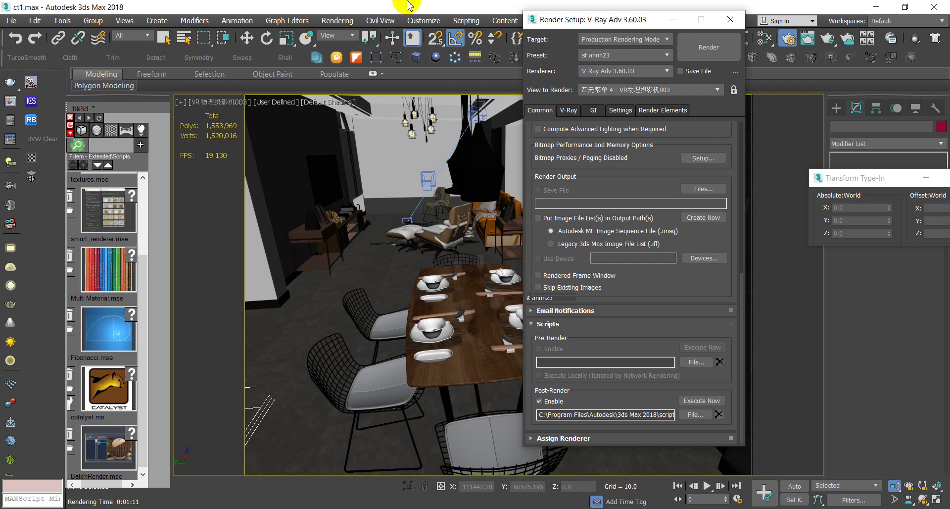
# Save the ct1 scene, then switch to the THUAN MAX folder window in File Explorer.
pyautogui.click(10, 22)
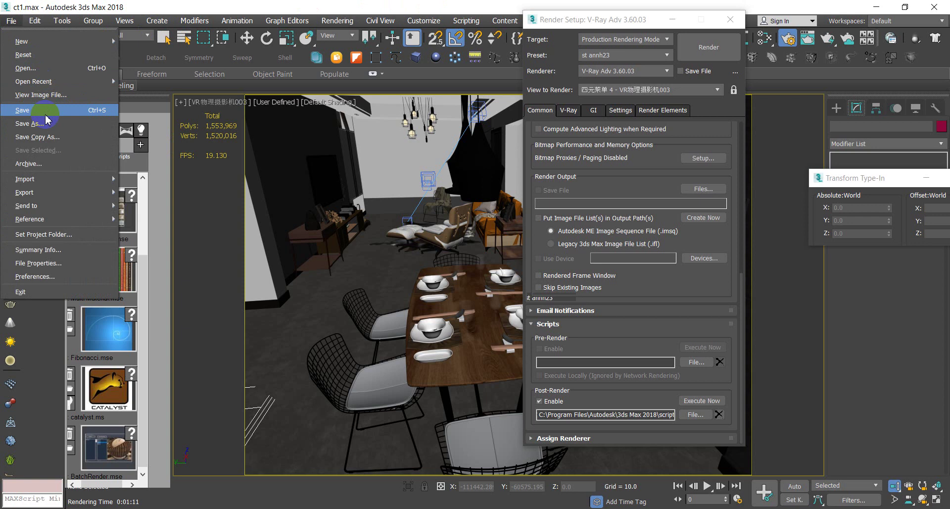
pyautogui.click(45, 113)
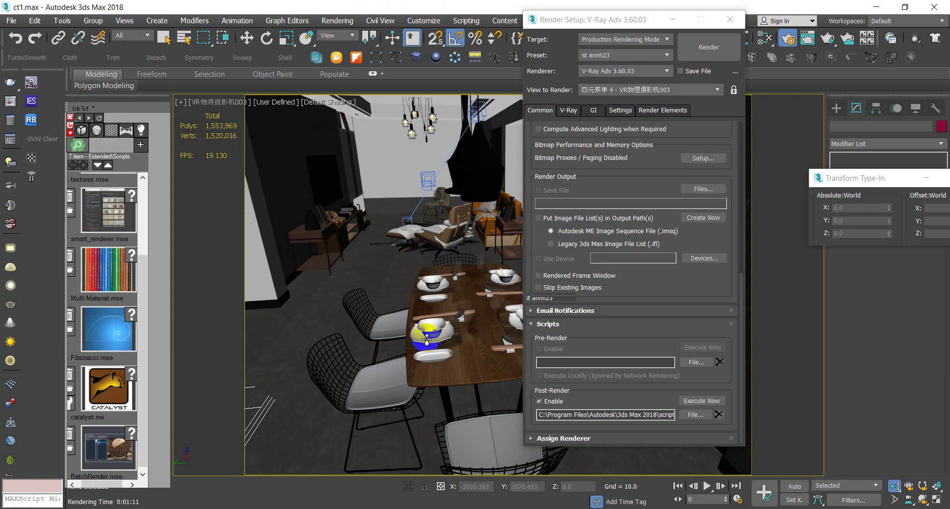
pyautogui.click(729, 57)
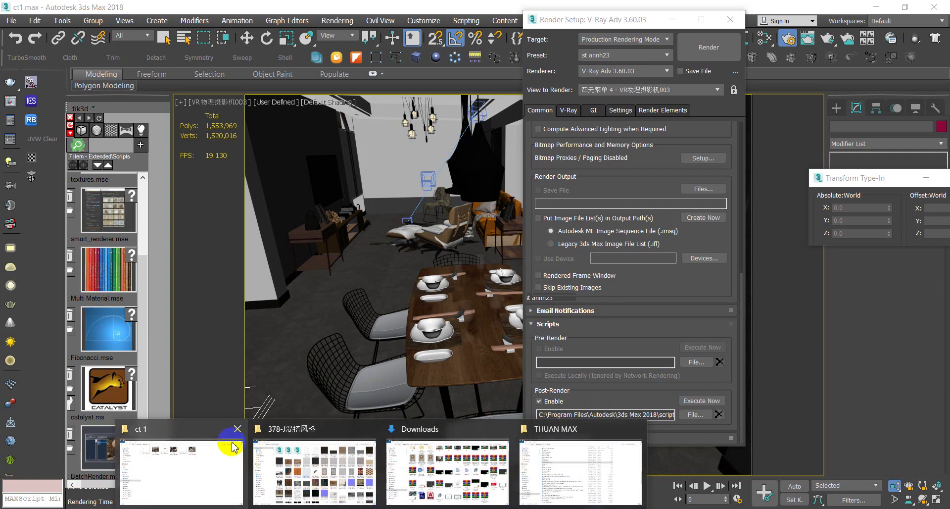
pyautogui.click(601, 476)
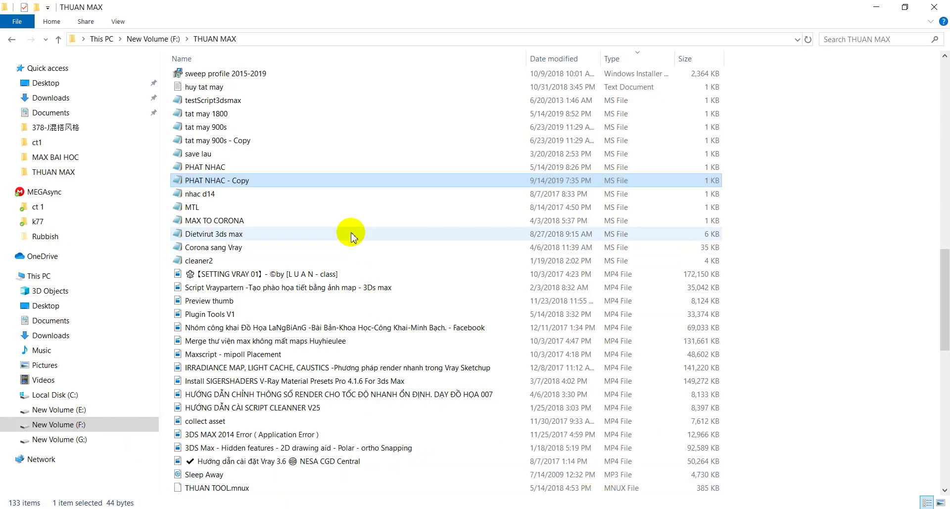
# Open tat may 1800 in Notepad and enter shutdown -a in the Run prompt without running it.
pyautogui.click(227, 116)
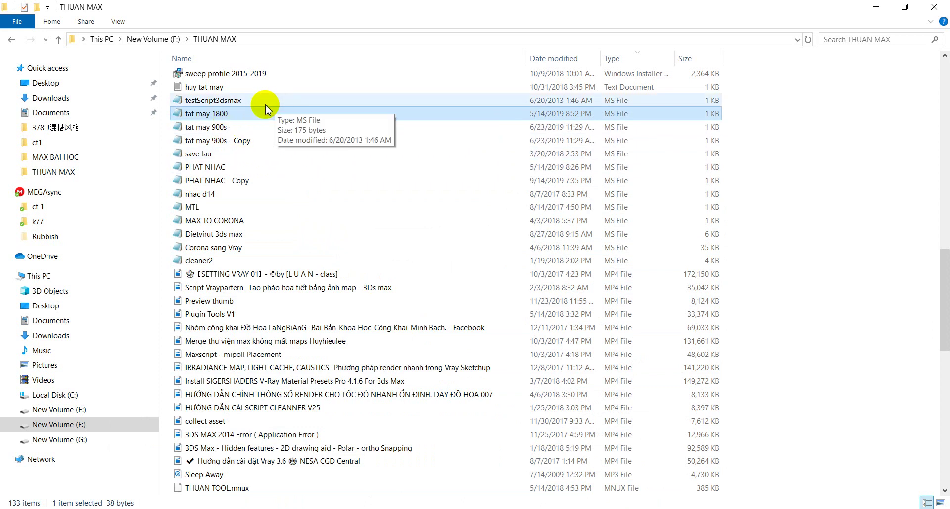
pyautogui.doubleClick(204, 114)
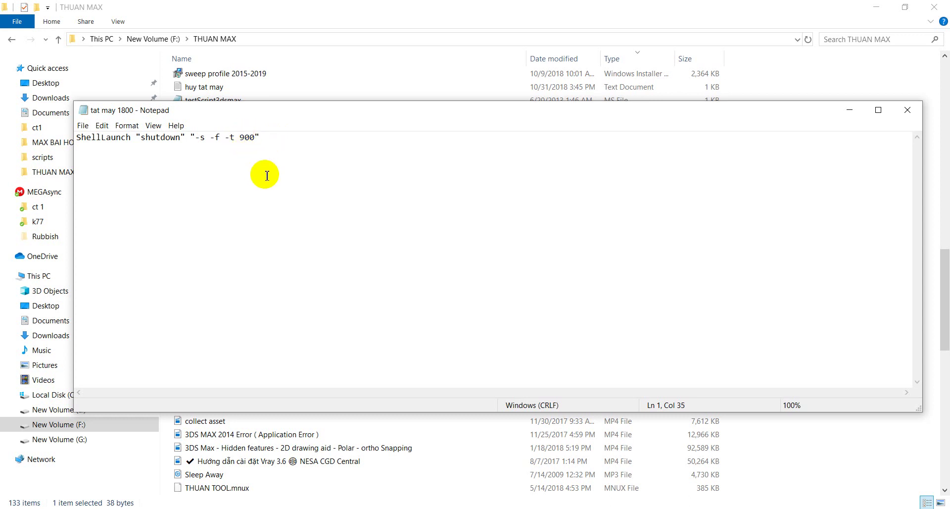
pyautogui.press('super+r')
pyautogui.write('shutdown -a')
pyautogui.moveTo(310, 108); pyautogui.dragTo(365, 88)
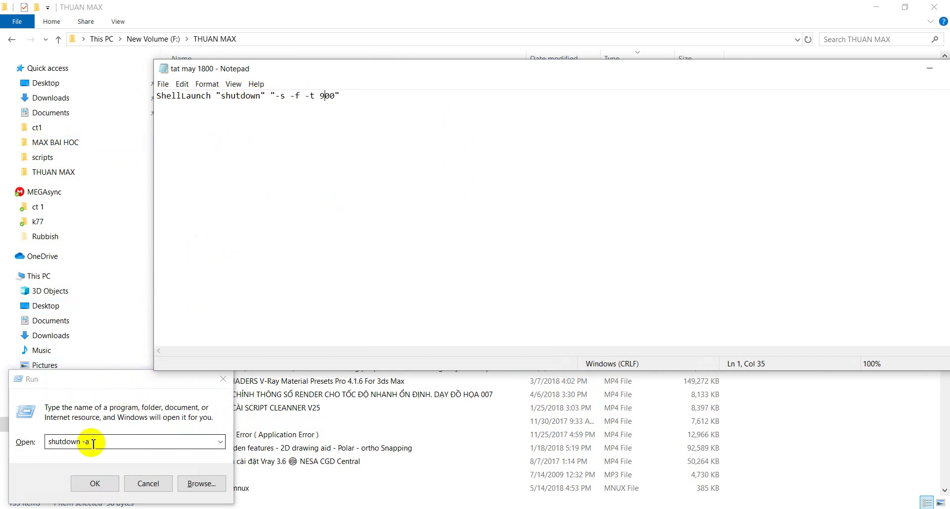
pyautogui.moveTo(93, 443); pyautogui.dragTo(47, 445)
pyautogui.click(154, 443)
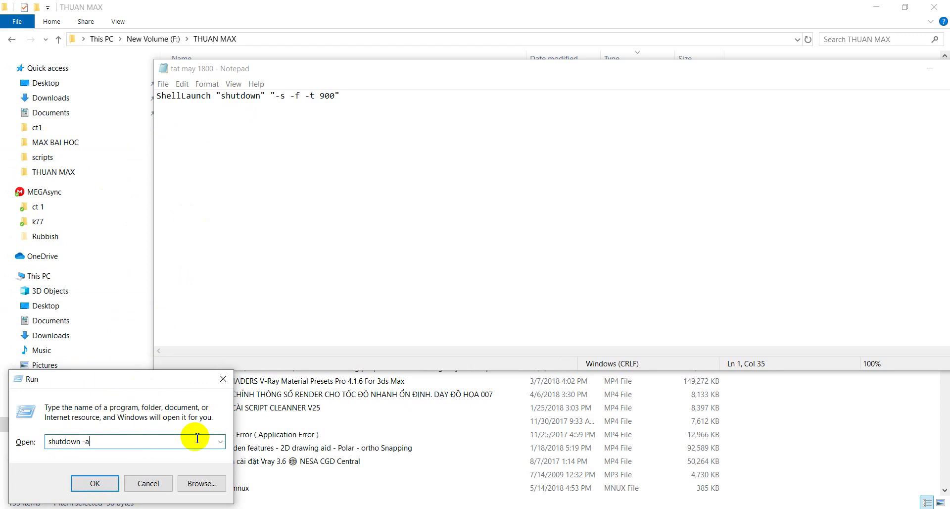
pyautogui.click(221, 387)
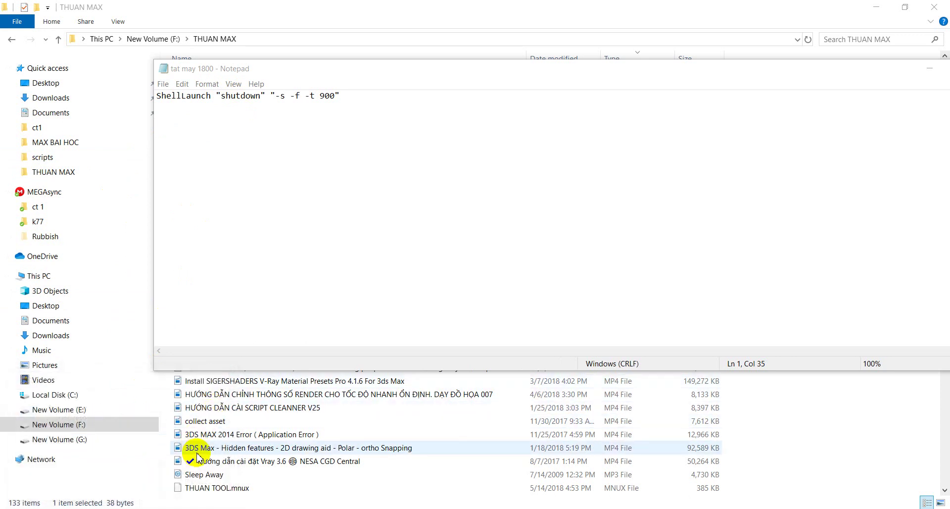
# Run shutdown -a to abort the pending shutdown, then save the tat may 1800 script.
pyautogui.press('super+r')
pyautogui.click(99, 441)
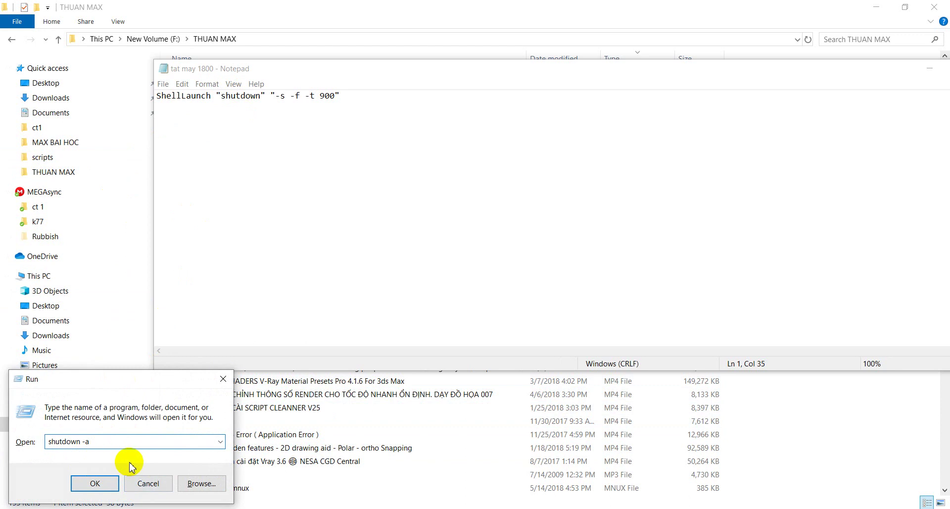
pyautogui.click(95, 483)
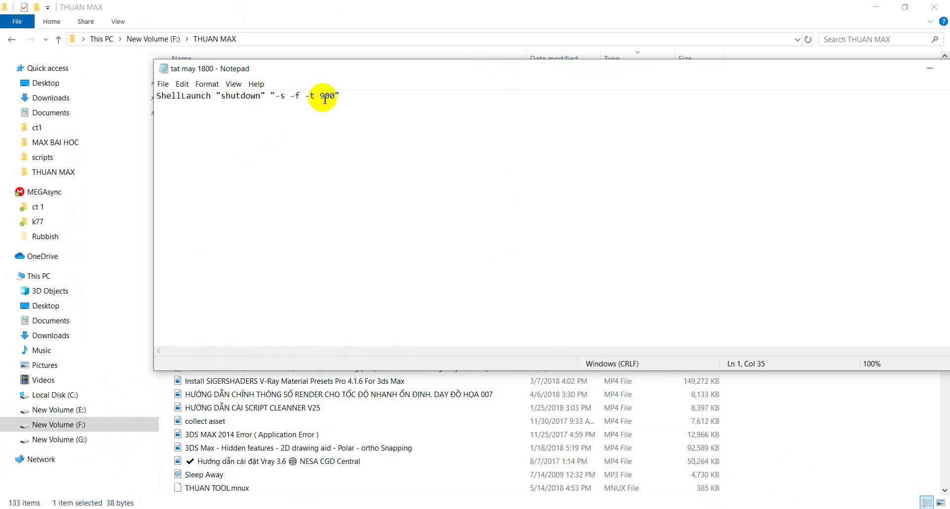
pyautogui.moveTo(325, 98); pyautogui.dragTo(166, 105)
pyautogui.click(432, 177)
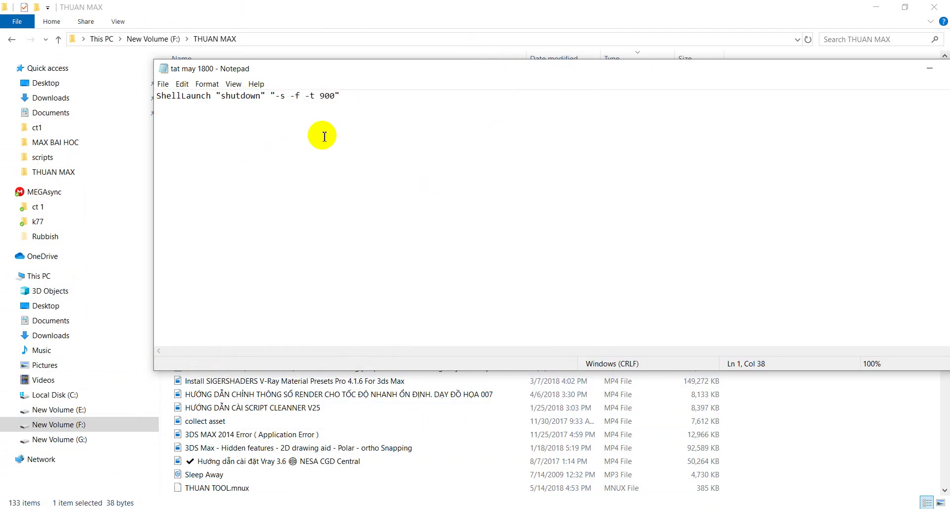
pyautogui.click(163, 84)
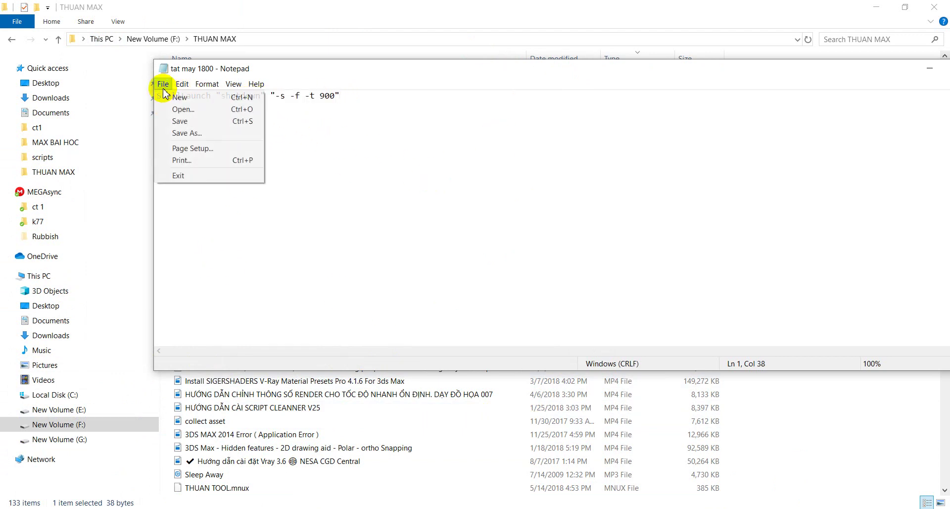
pyautogui.click(181, 122)
pyautogui.moveTo(915, 69); pyautogui.dragTo(791, 75)
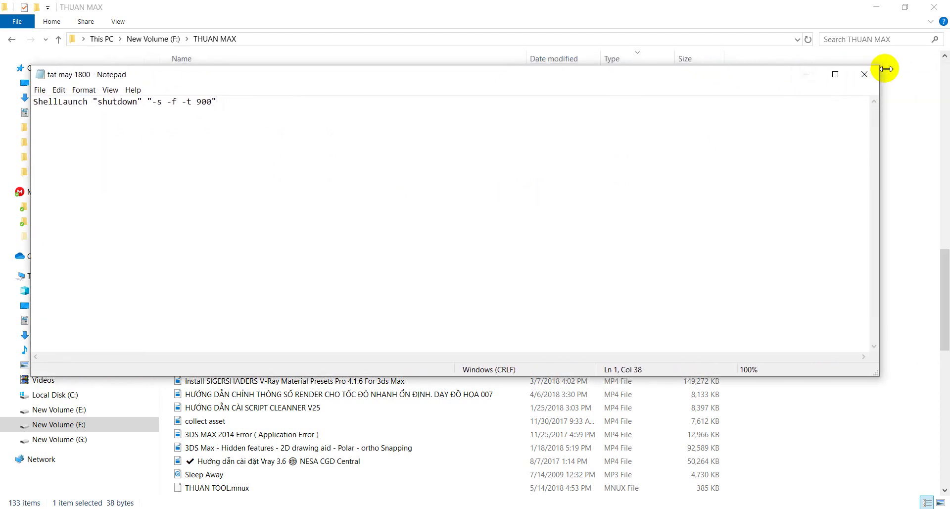
# Close Notepad without saving, then copy and paste tat may 900s into the THUAN MAX folder.
pyautogui.click(865, 74)
pyautogui.click(490, 269)
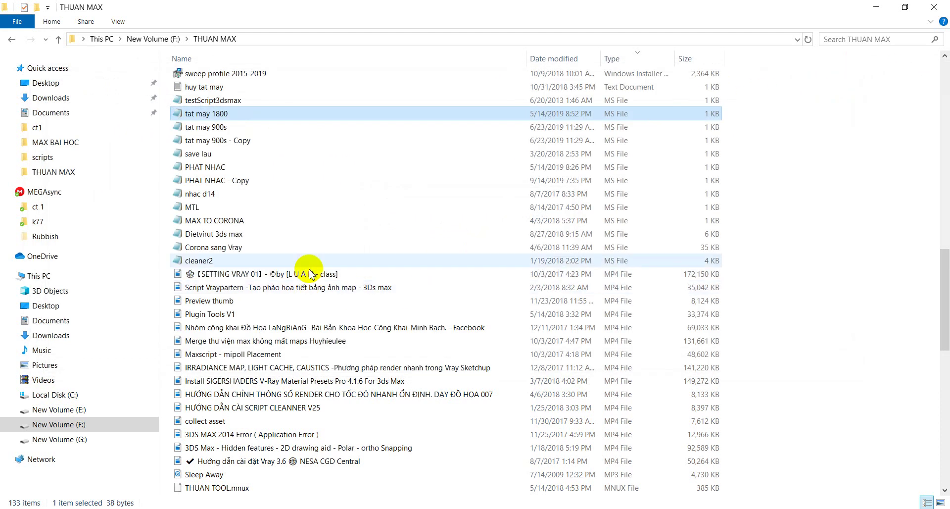
pyautogui.rightClick(208, 126)
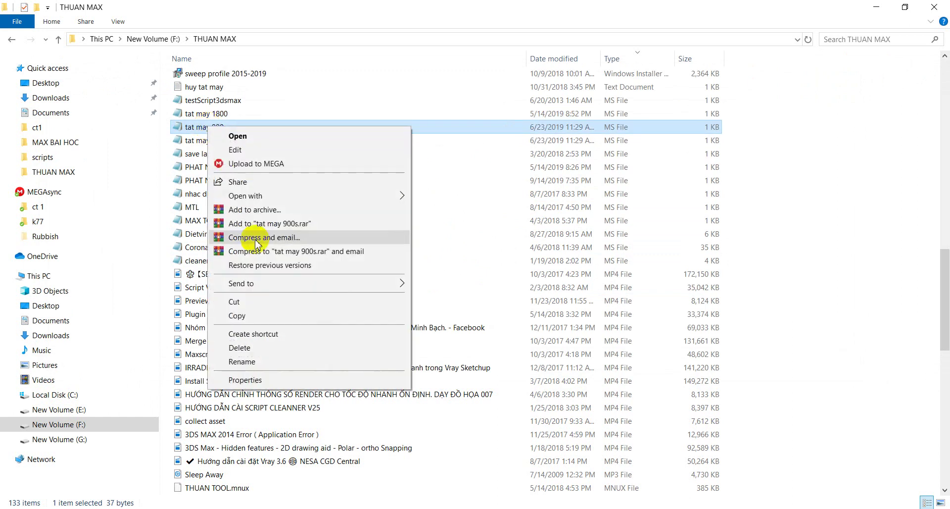
pyautogui.click(244, 315)
pyautogui.hotkey('ctrl', 'v')
pyautogui.rightClick(249, 124)
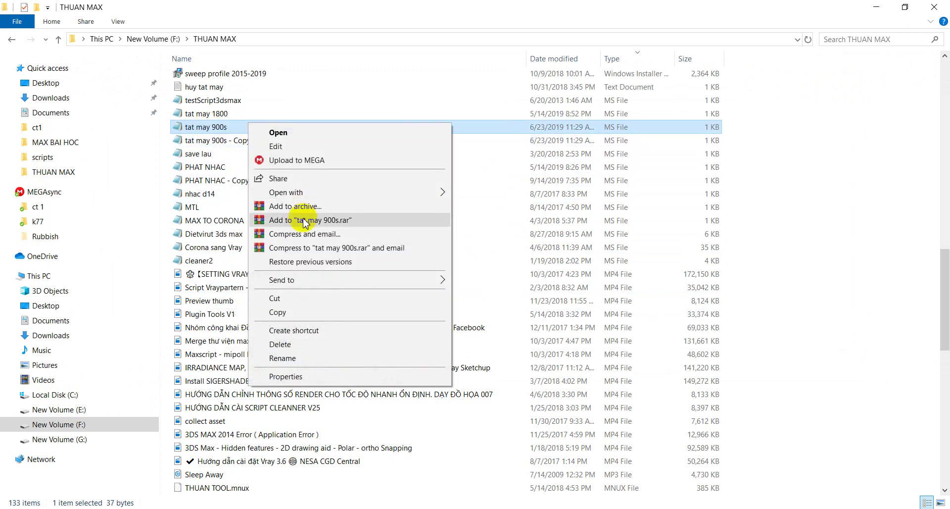
pyautogui.rightClick(809, 229)
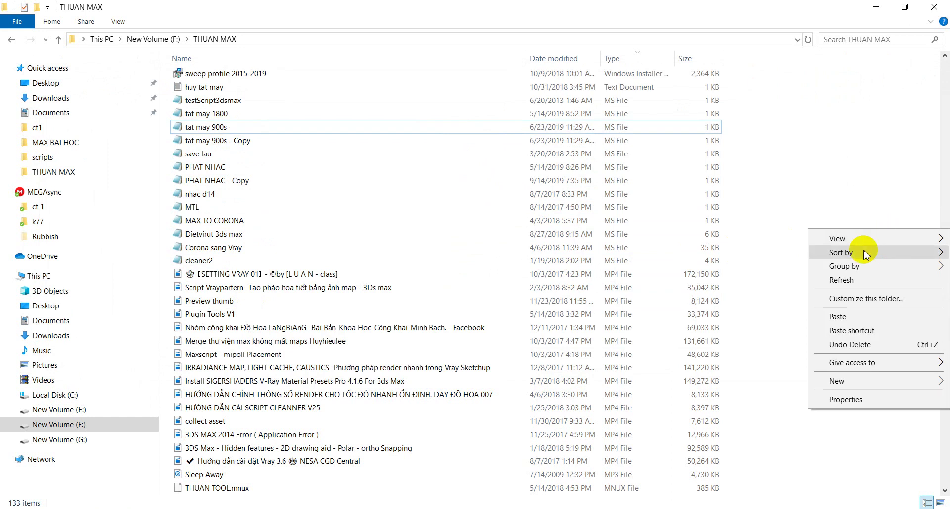
pyautogui.click(838, 317)
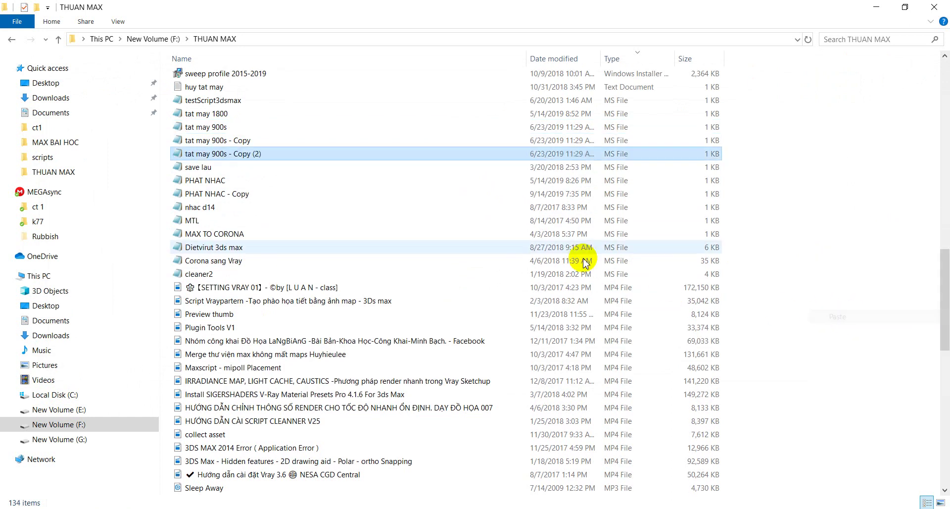
pyautogui.click(854, 321)
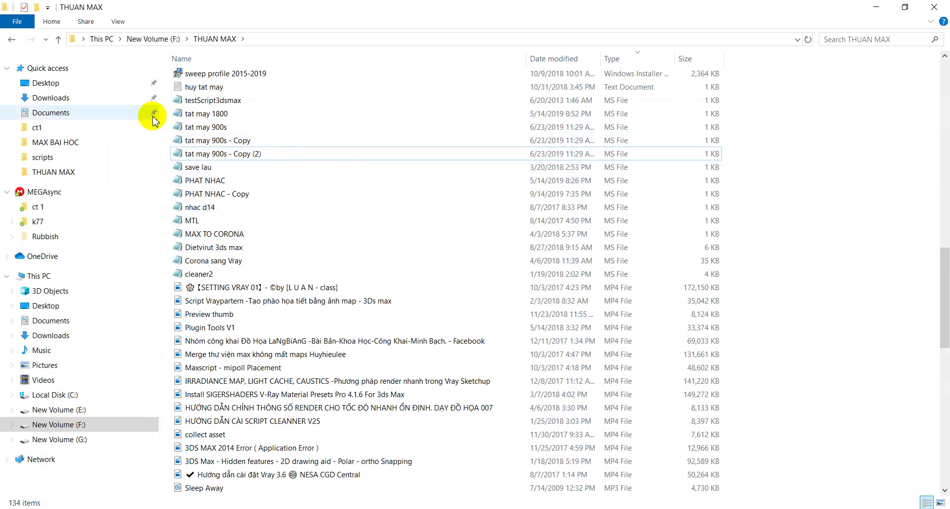
# Select tat may 900s - Copy (2) and open it as plain text.
pyautogui.click(224, 128)
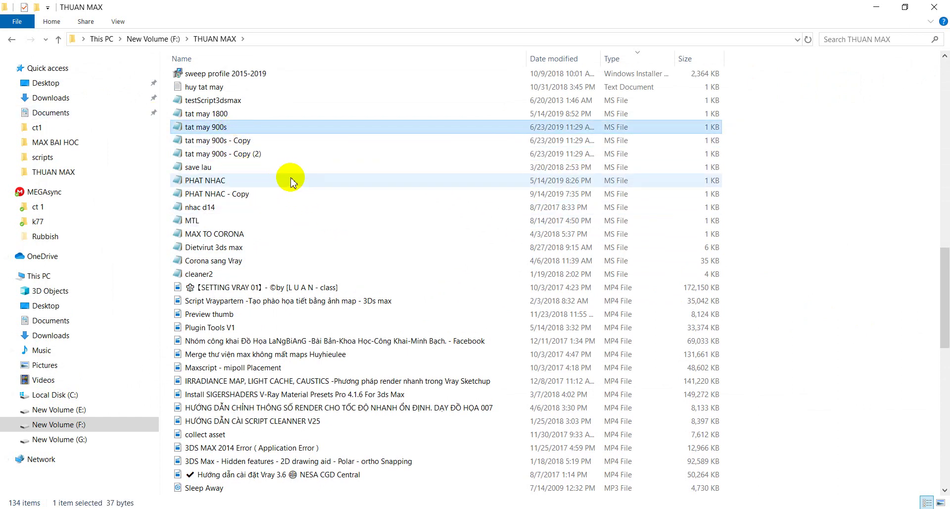
pyautogui.click(249, 155)
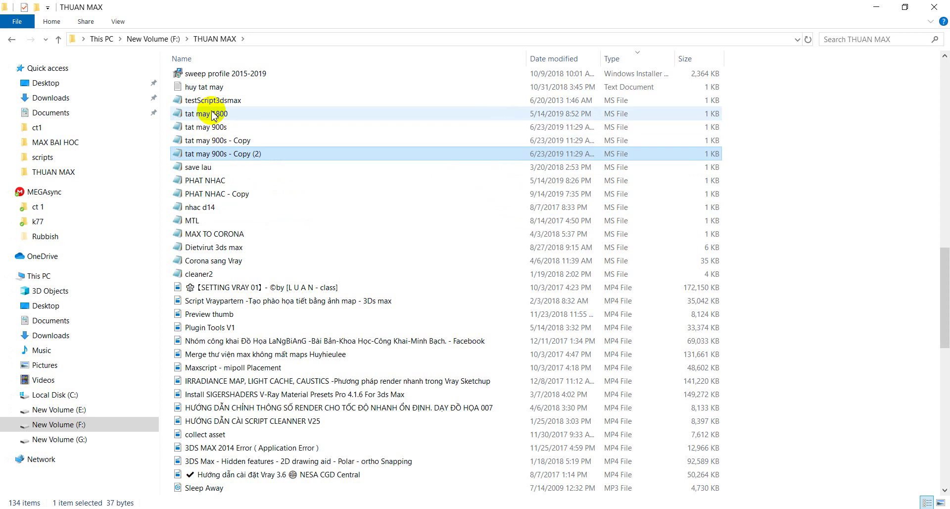
pyautogui.click(222, 141)
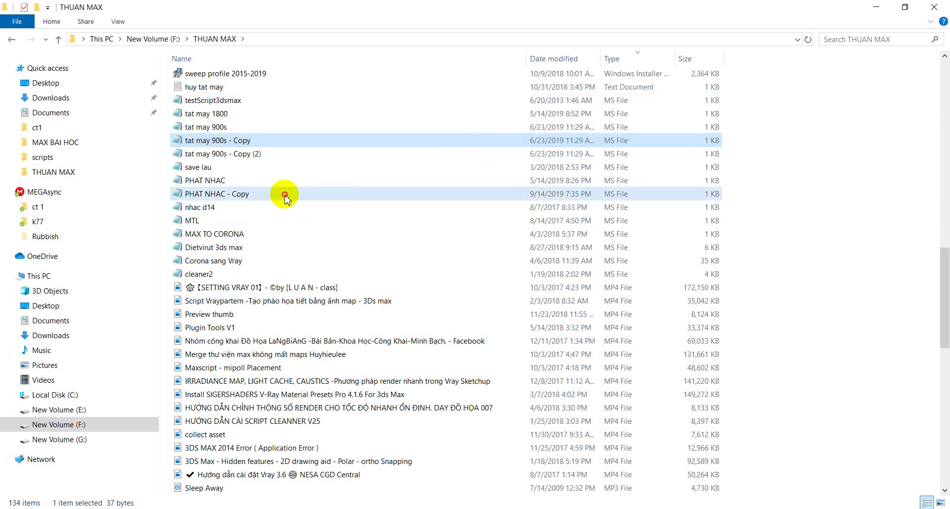
pyautogui.click(237, 156)
pyautogui.rightClick(238, 158)
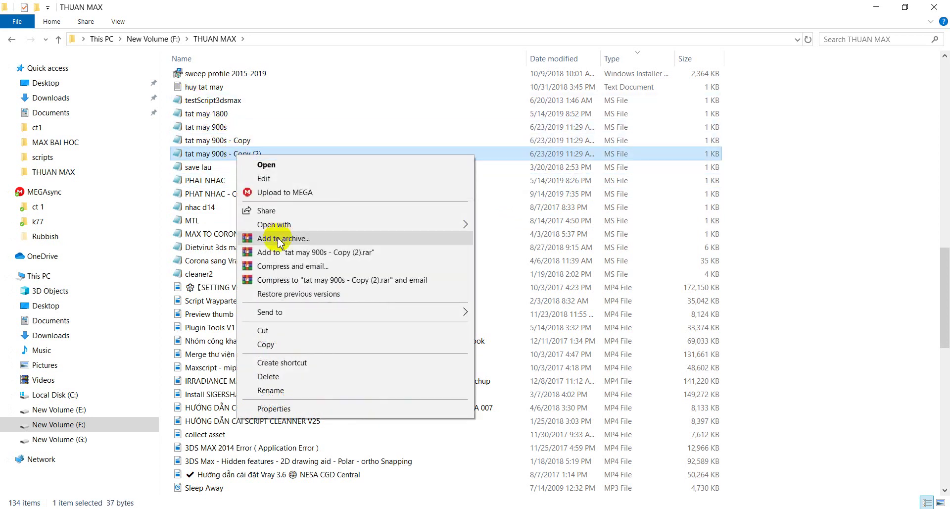
pyautogui.doubleClick(200, 154)
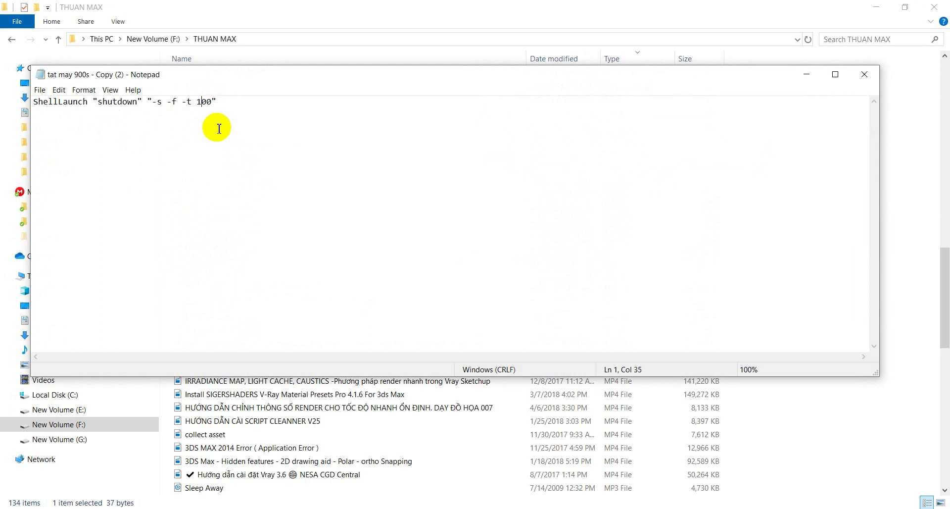
# Save the Copy (2) script in Notepad, delete the file, and return to 3ds Max.
pyautogui.press('End')
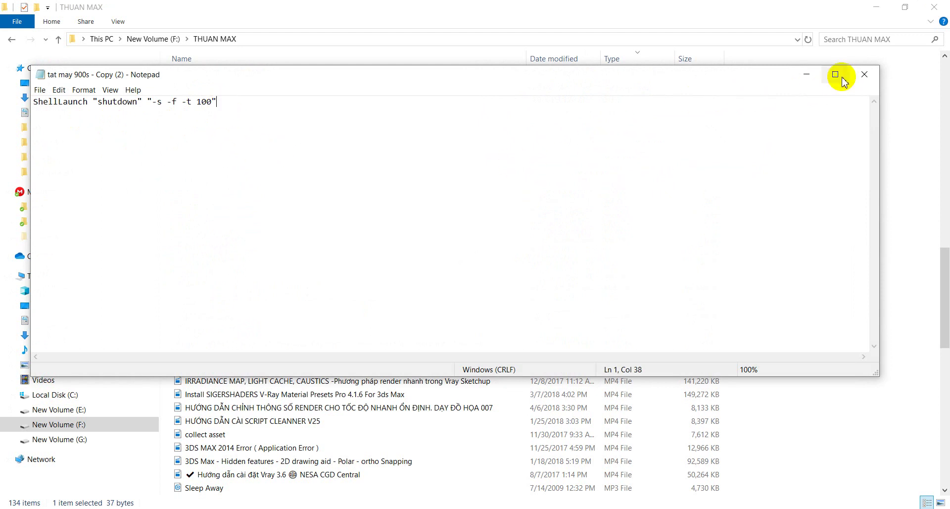
pyautogui.click(40, 90)
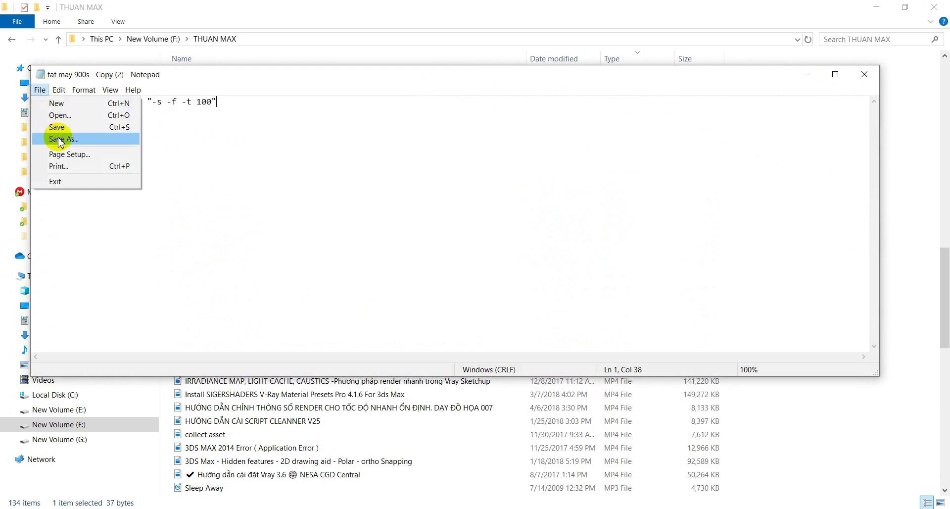
pyautogui.click(57, 127)
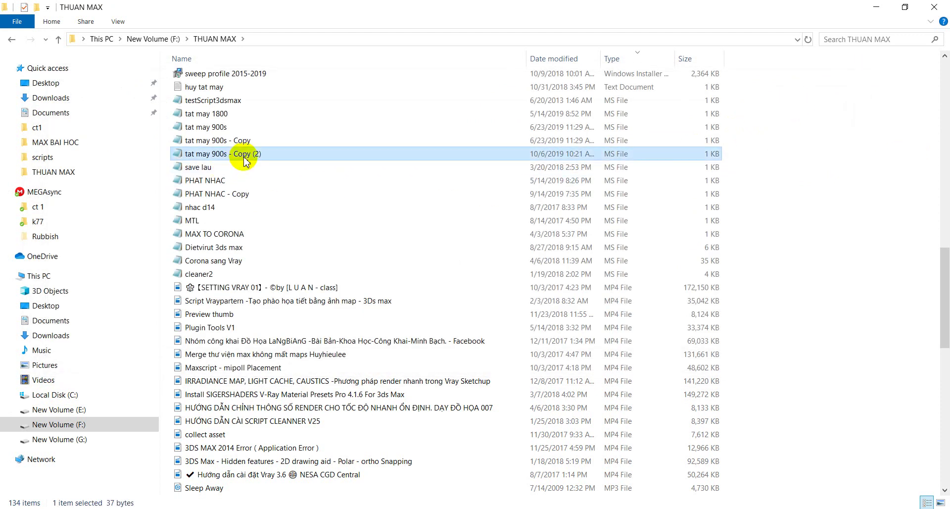
pyautogui.press('Delete')
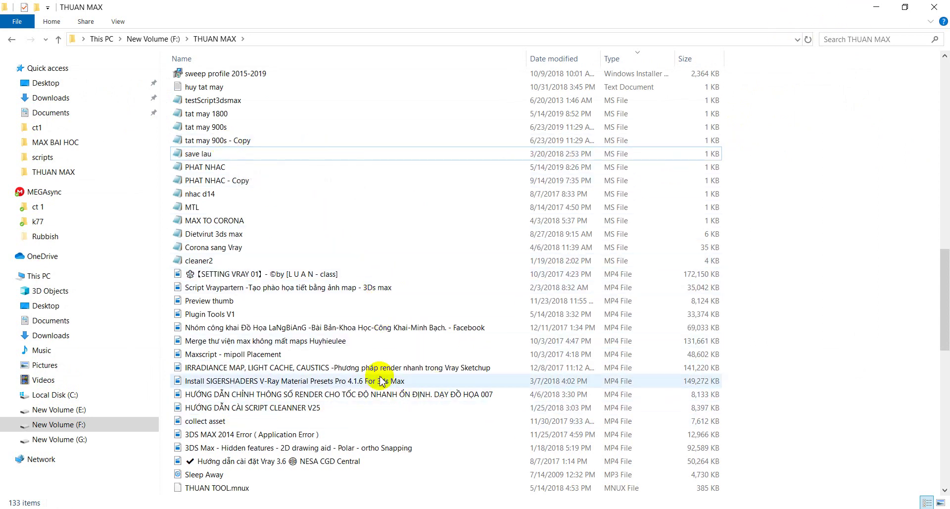
pyautogui.click(505, 473)
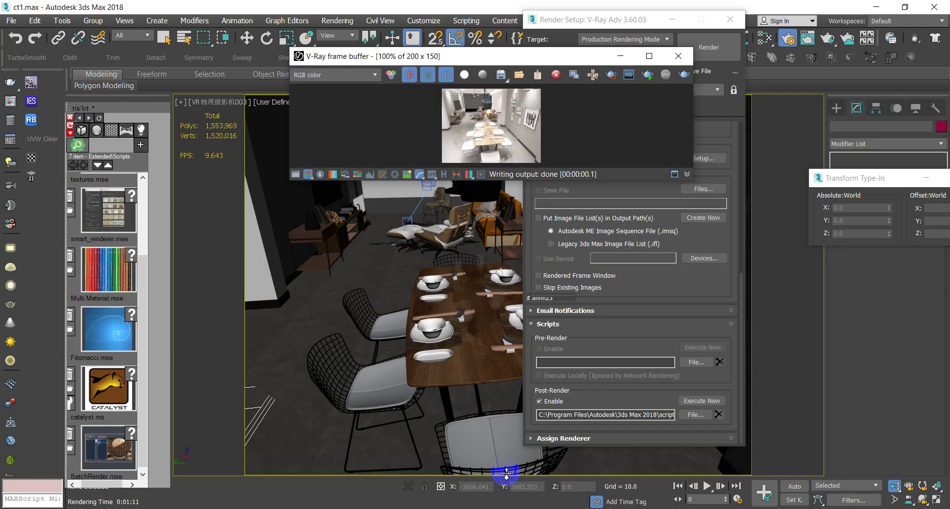
# Close the frame buffer and render settings, then reopen Render Setup.
pyautogui.click(677, 56)
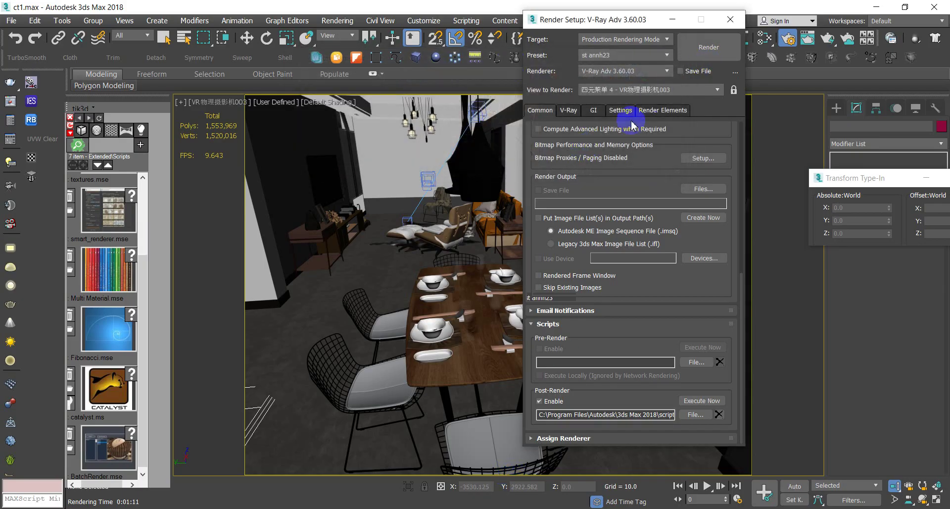
pyautogui.click(730, 19)
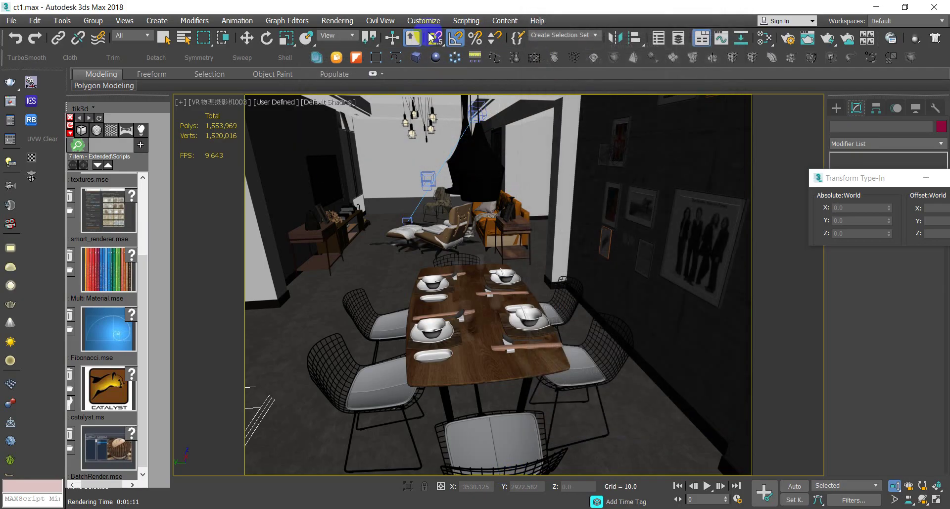
pyautogui.click(466, 21)
pyautogui.click(518, 167)
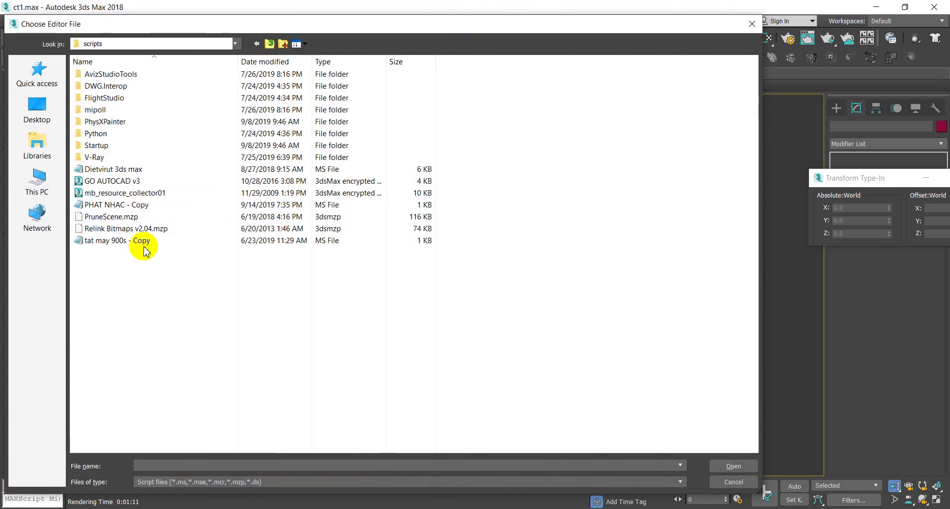
pyautogui.click(752, 24)
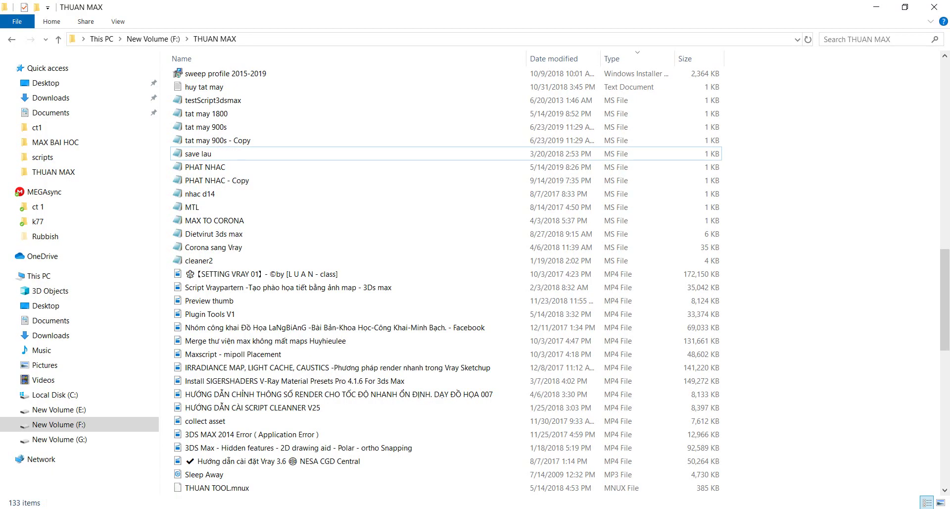
pyautogui.click(689, 174)
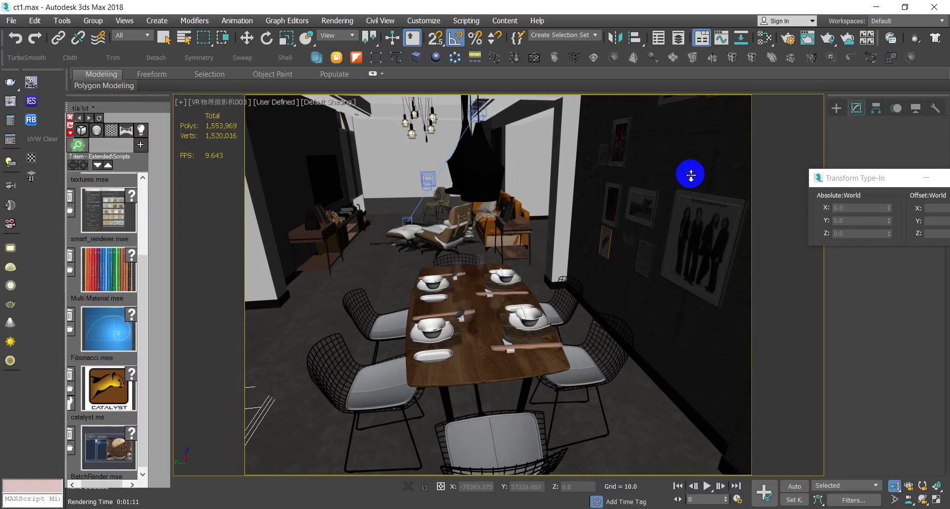
pyautogui.click(789, 43)
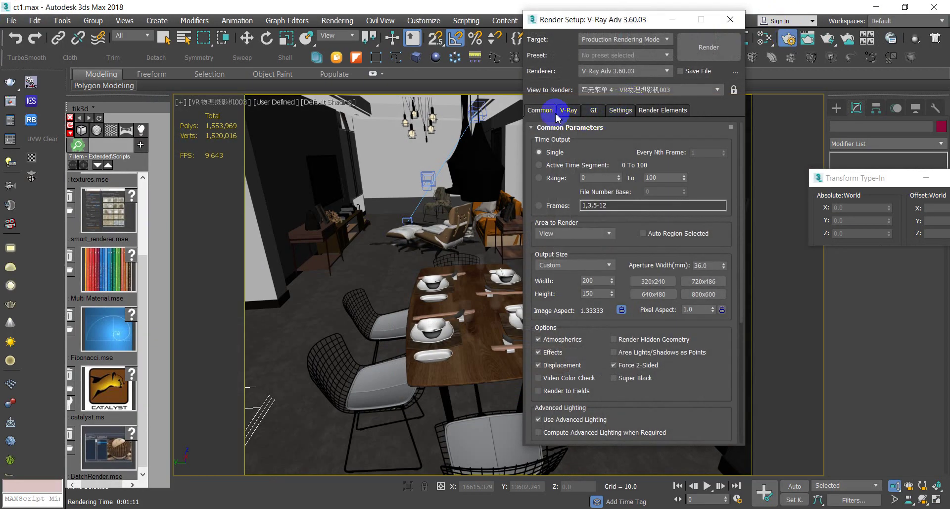
# Expand Scripts, clear the post-render script, and assign tat may 900s - Copy instead.
pyautogui.moveTo(737, 214); pyautogui.dragTo(746, 360)
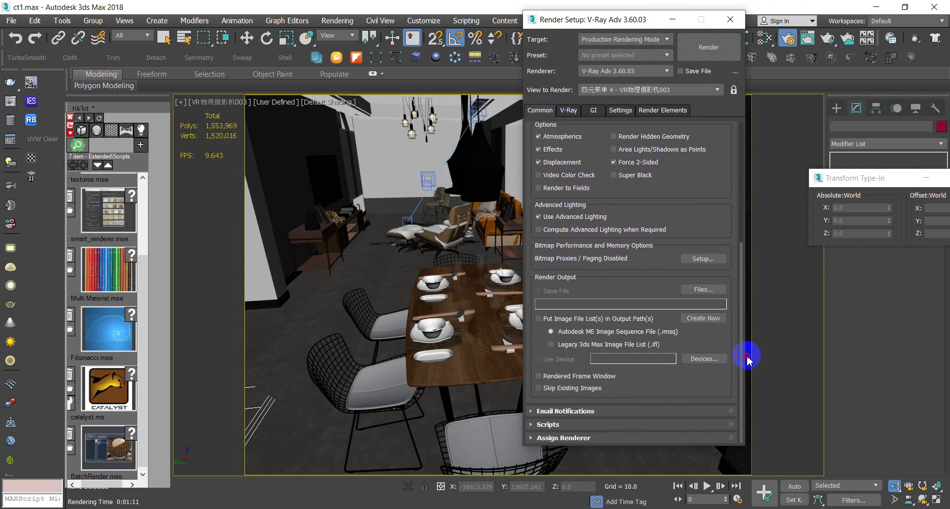
pyautogui.click(584, 426)
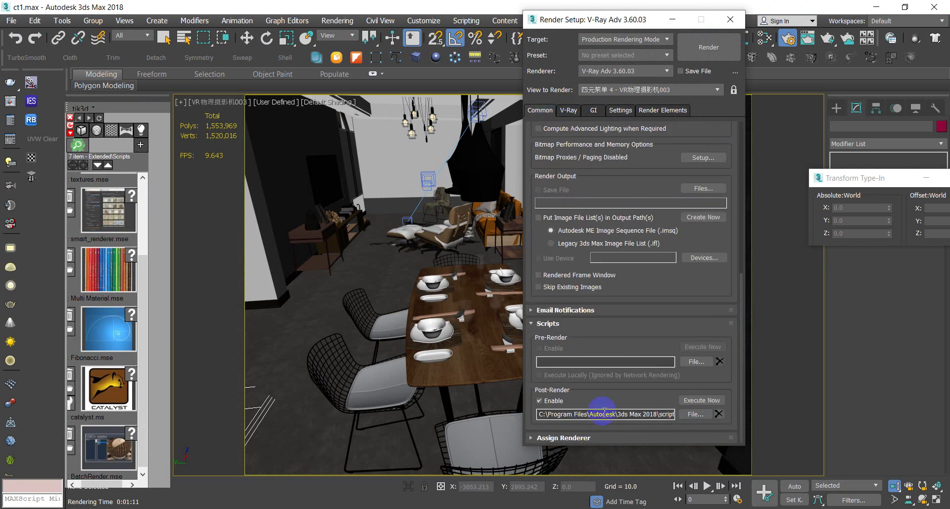
pyautogui.click(719, 413)
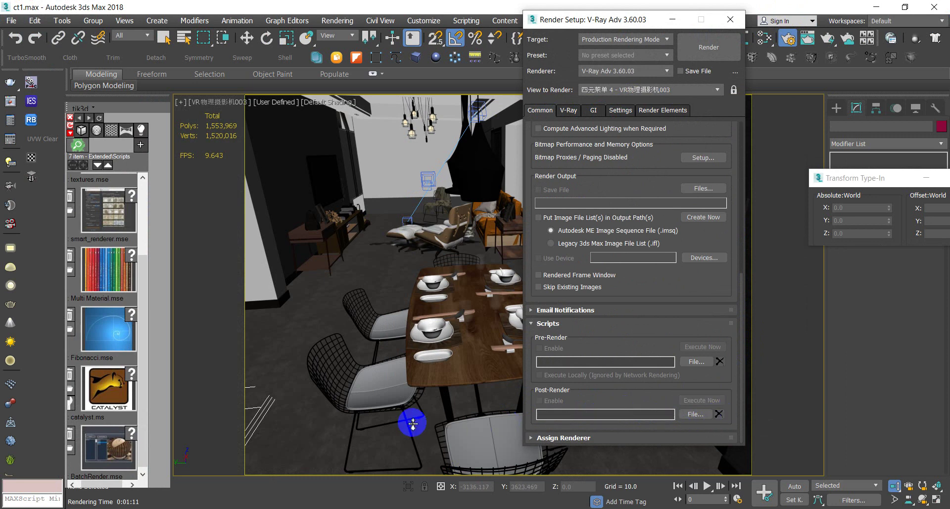
pyautogui.click(695, 414)
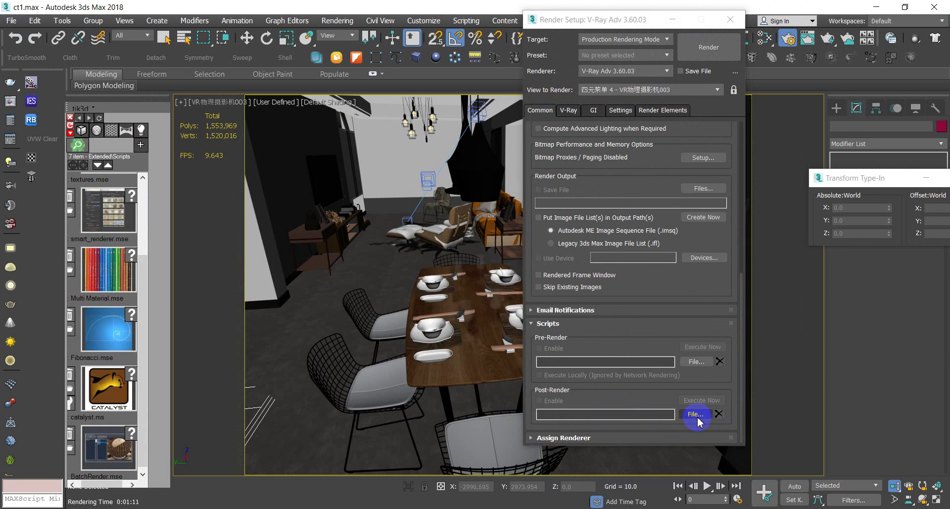
pyautogui.click(116, 213)
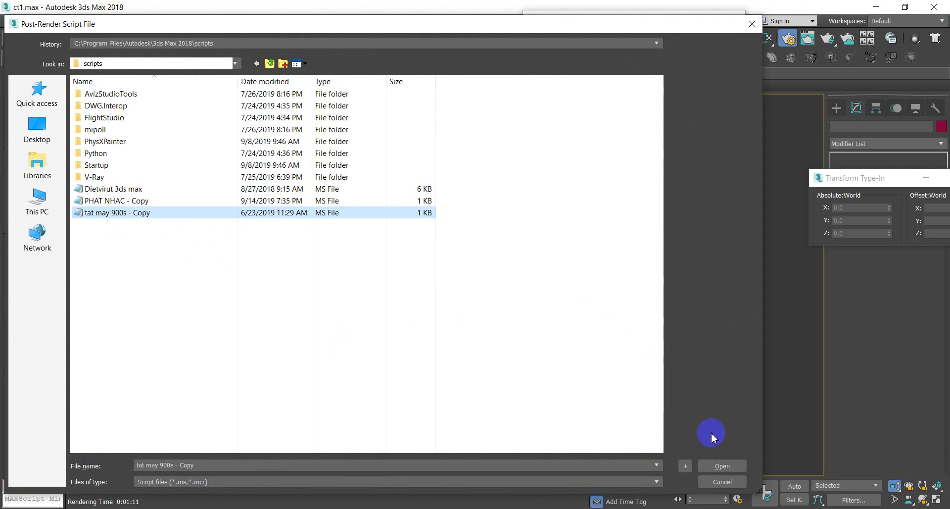
pyautogui.click(715, 465)
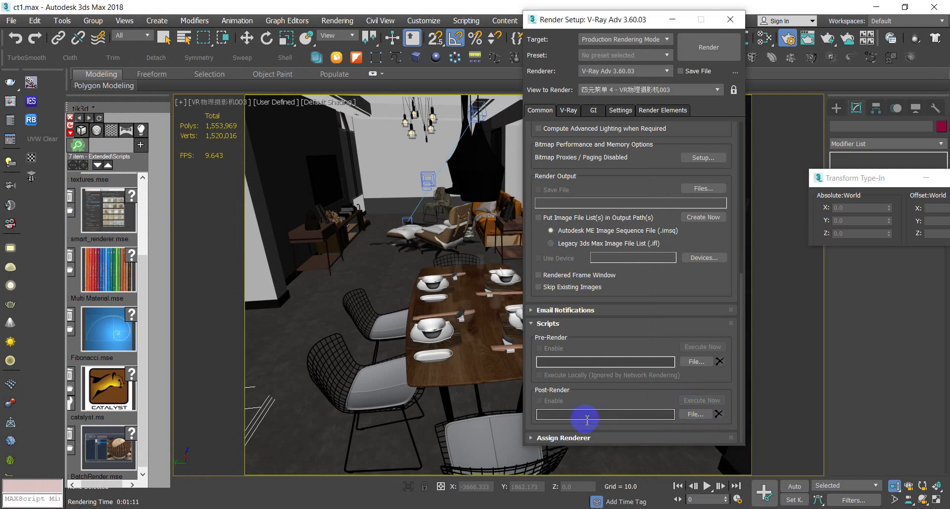
pyautogui.click(696, 414)
# Load tat may 900s - Copy as post-render script, test render, then run shutdown -a.
pyautogui.doubleClick(137, 213)
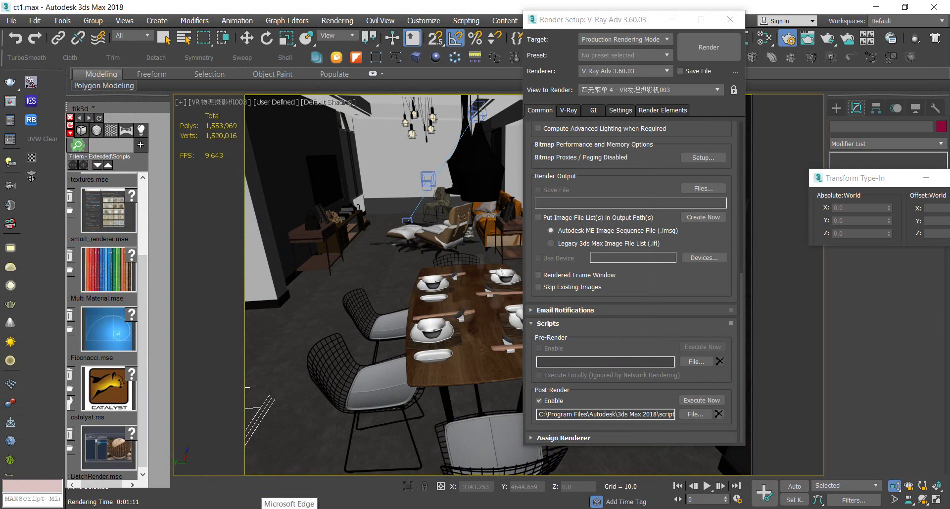
pyautogui.press('super+r')
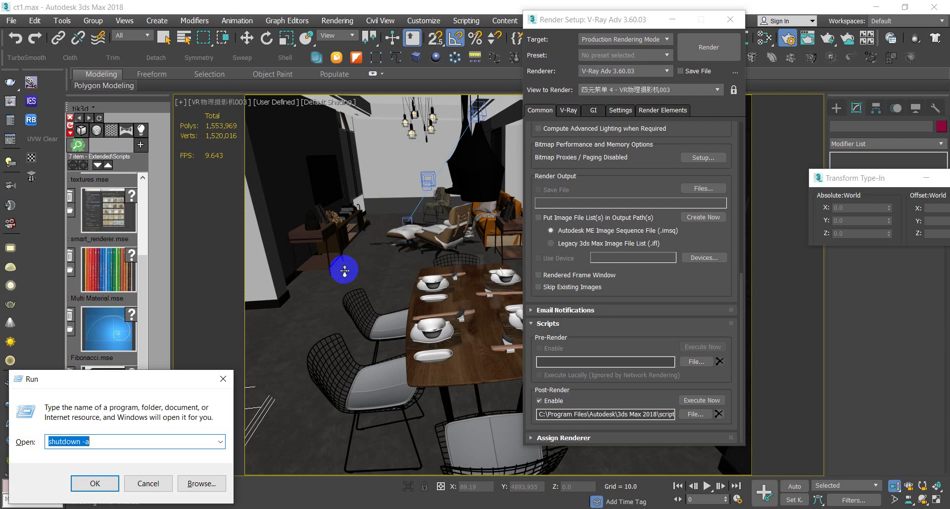
pyautogui.click(223, 378)
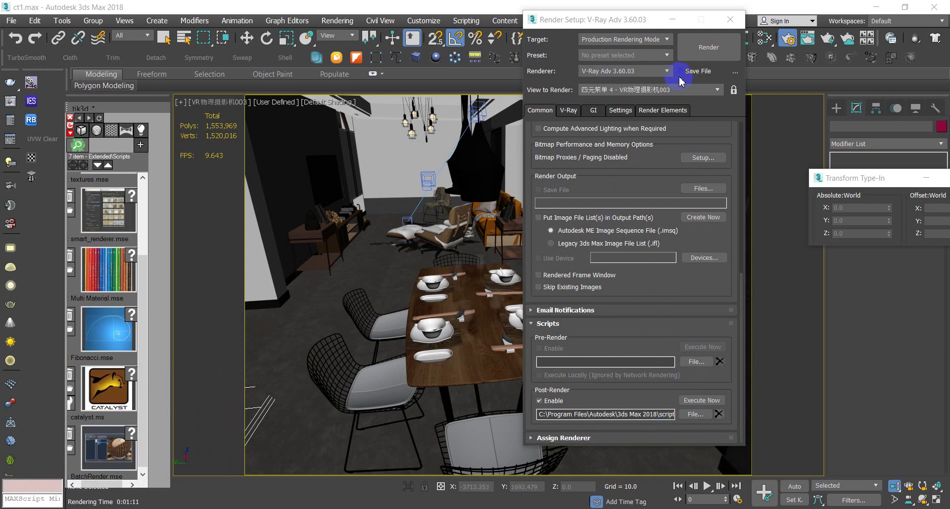
pyautogui.click(704, 57)
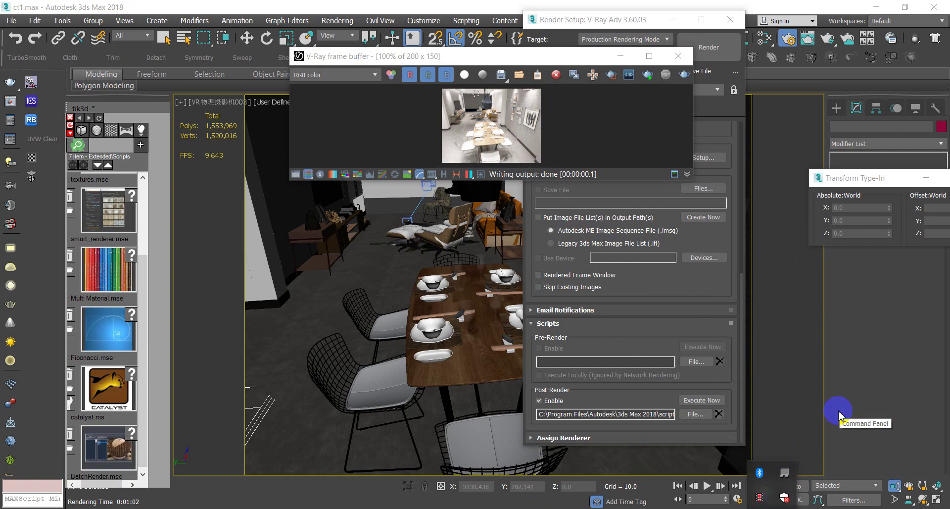
pyautogui.press('super+r')
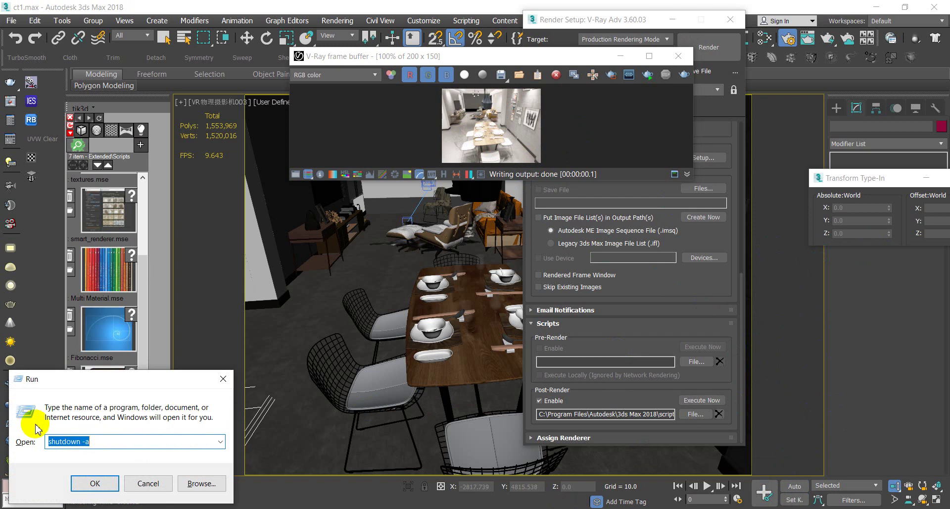
pyautogui.click(92, 482)
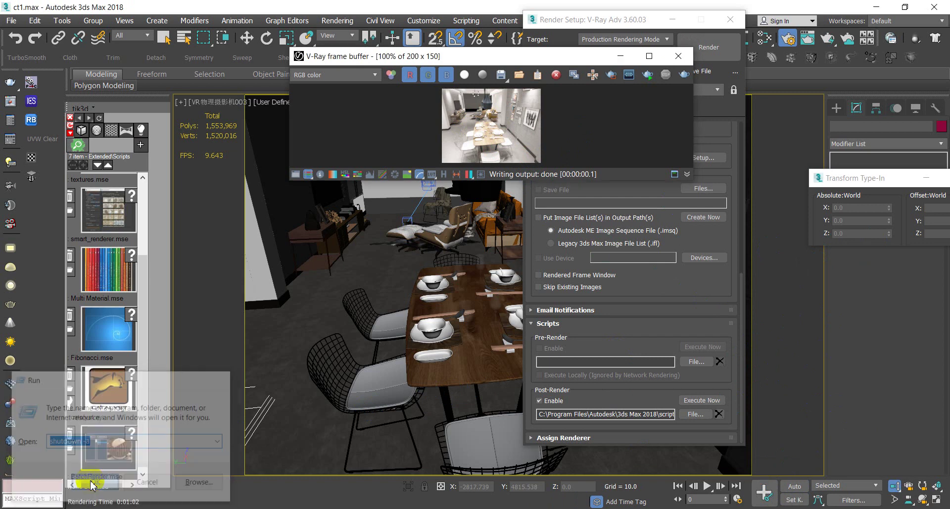